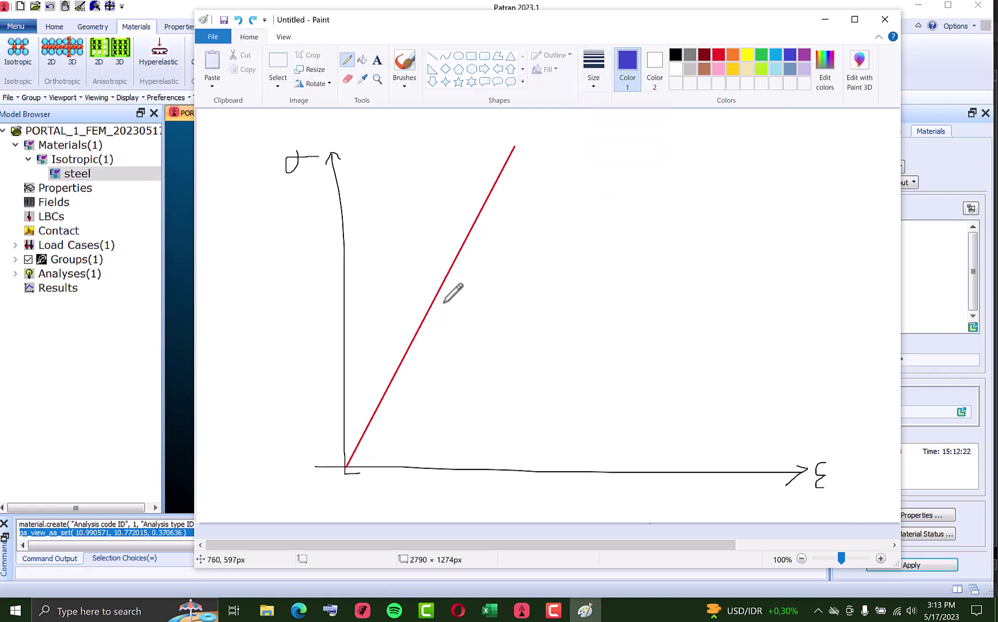
Sketch a blue nonlinear curve branching off the red line, with straight lines from the branching point to both axes.
mouse_move(428, 311)
mouse_down()
mouse_move(449, 290)
mouse_move(645, 227)
mouse_move(688, 228)
mouse_up()
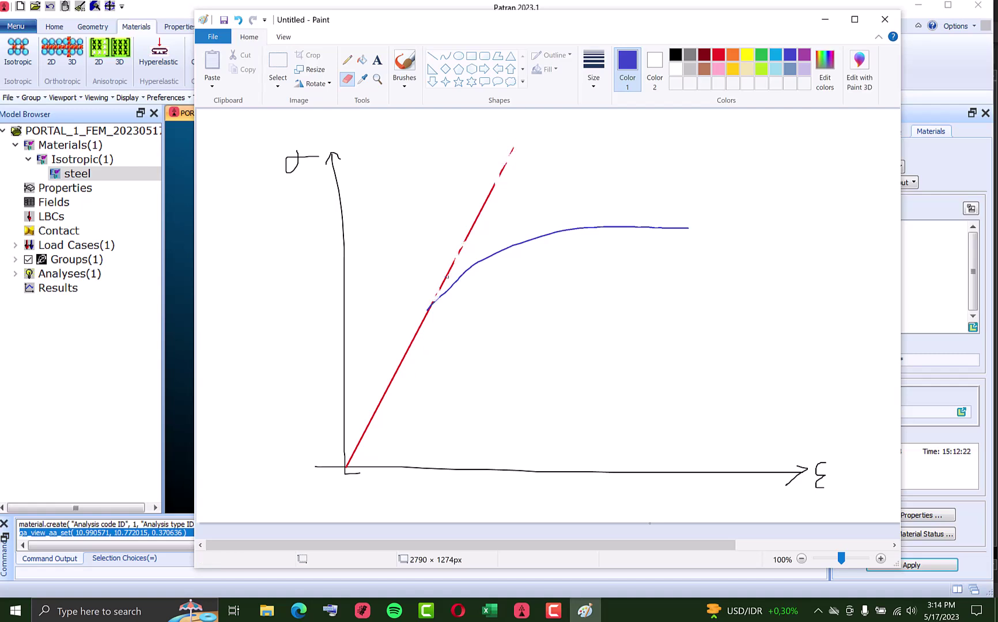
click(432, 56)
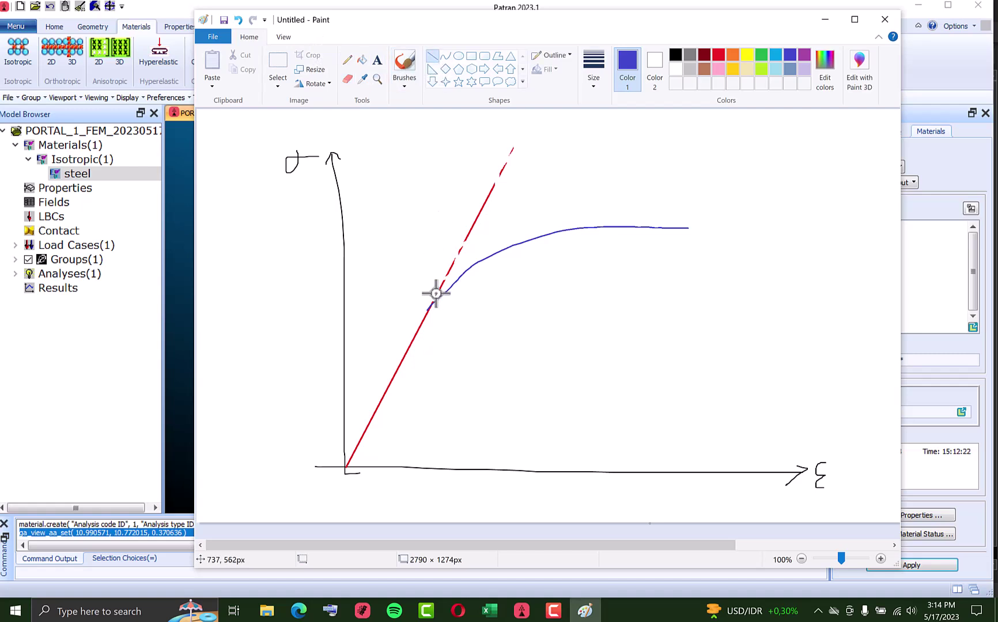
drag(429, 308, 340, 308)
drag(451, 355, 453, 352)
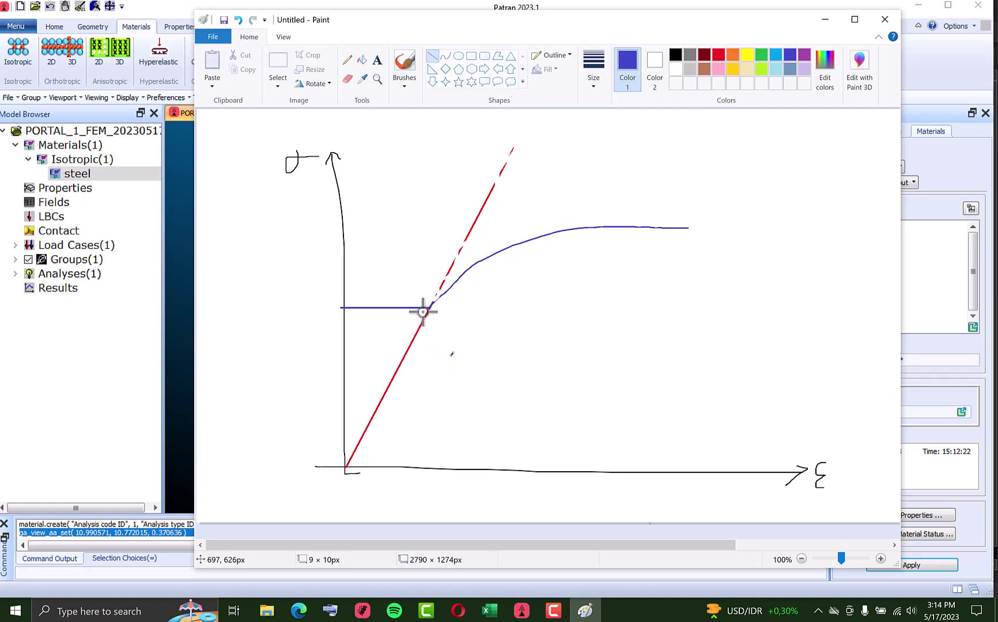
drag(428, 308, 427, 469)
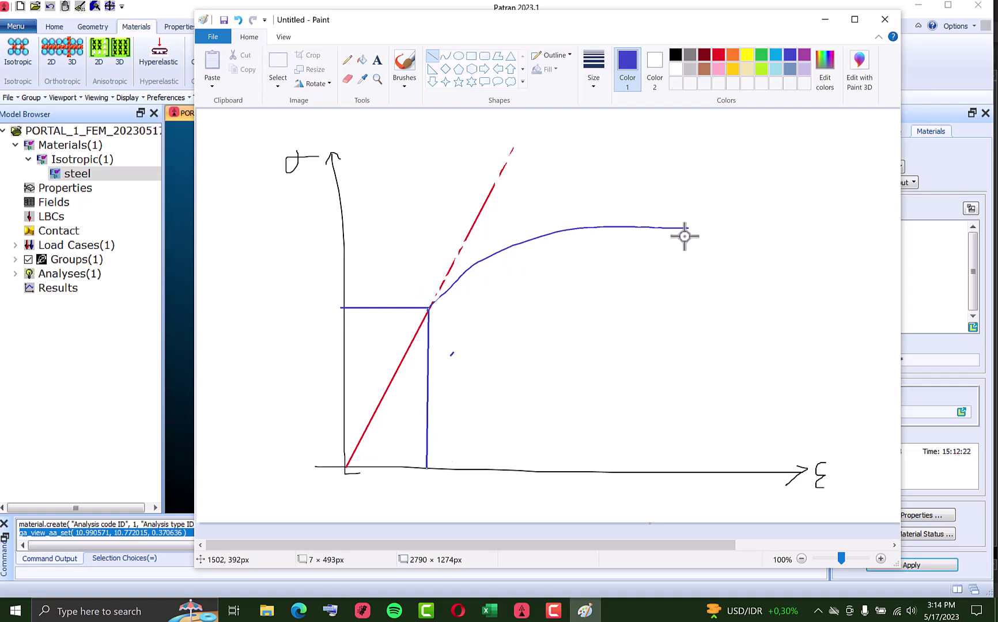
Circle the nonlinear curve region and a spot on the lower red line freehand in green on the Paint sketch.
click(945, 165)
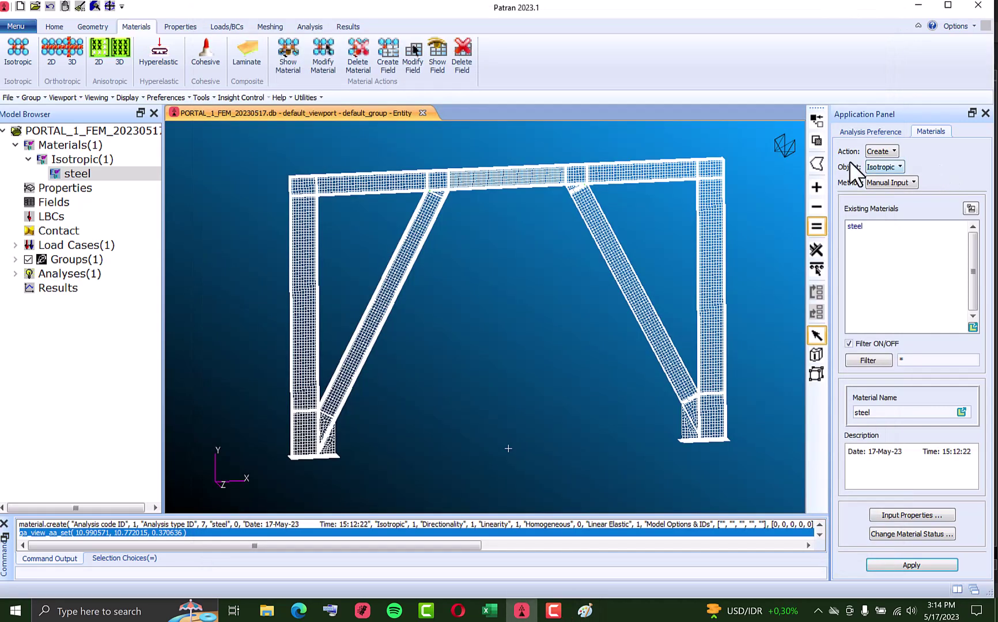
click(585, 611)
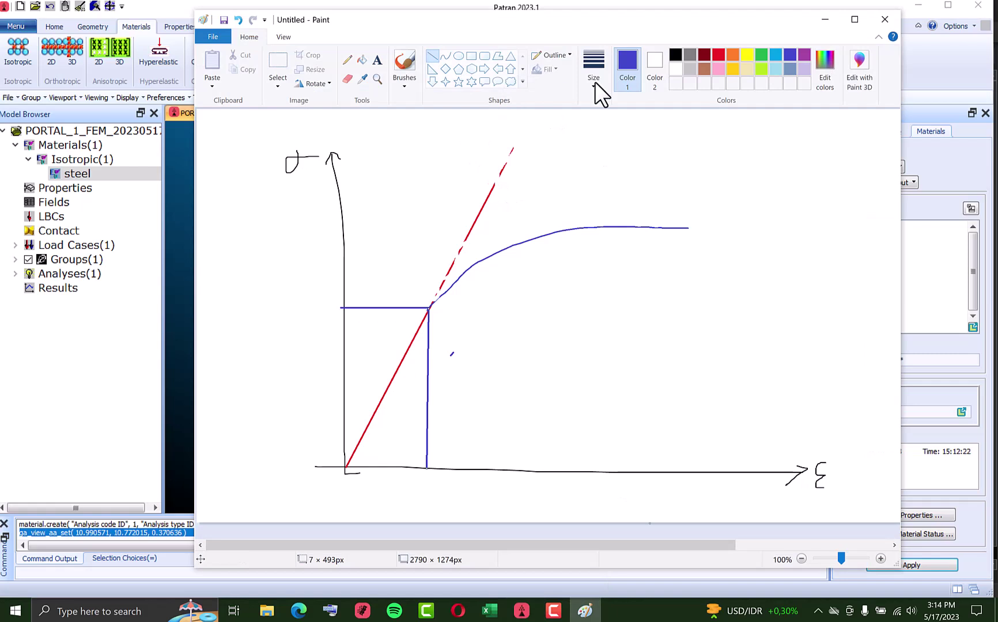
click(761, 55)
mouse_move(553, 168)
mouse_down()
mouse_move(430, 225)
mouse_move(458, 216)
mouse_up()
key(ctrl+z)
click(345, 59)
mouse_move(563, 161)
mouse_down()
mouse_move(394, 260)
mouse_move(795, 193)
mouse_move(468, 164)
mouse_up()
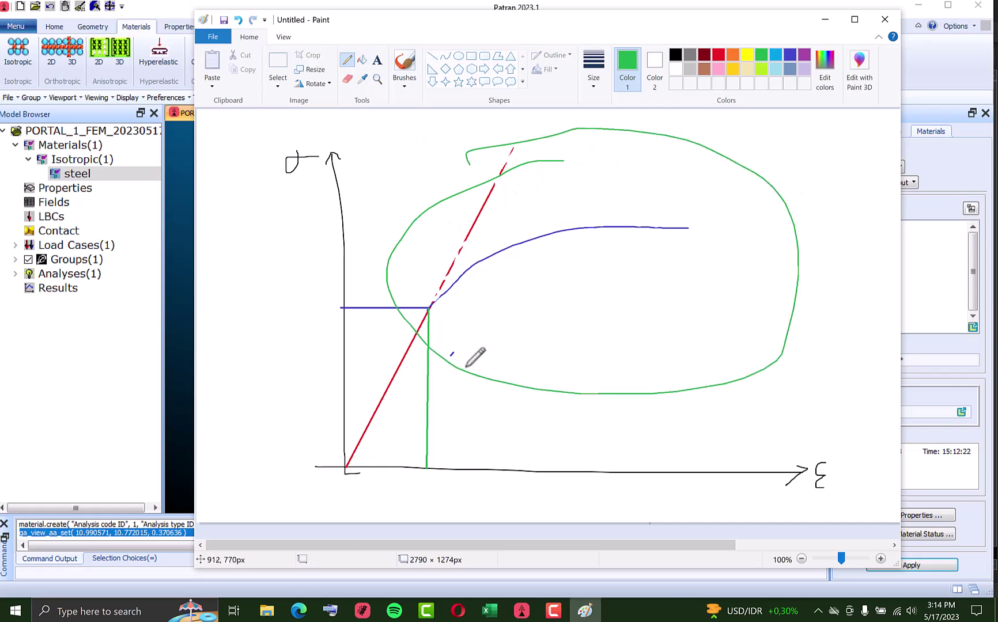
drag(402, 362, 399, 363)
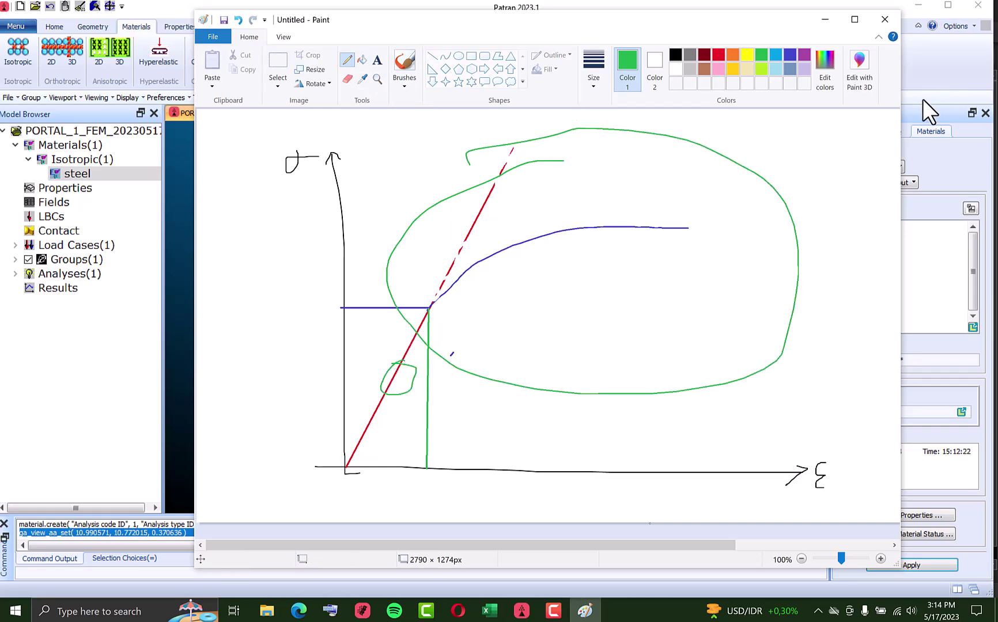
Switch to Patran and start a tabular material property field with only Strain (e) as independent variable, opening its input data table.
click(932, 69)
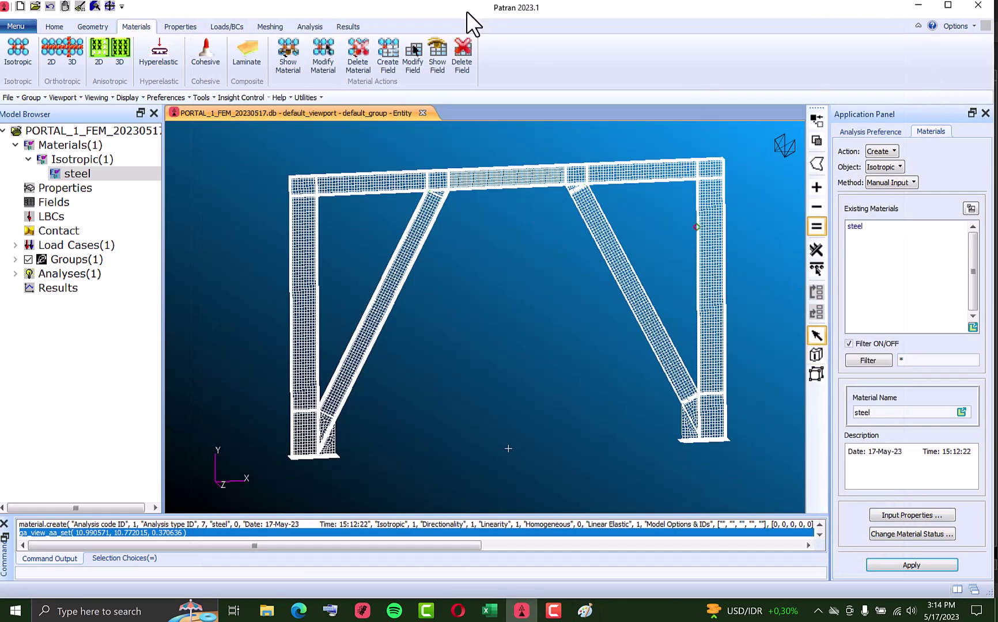
click(388, 55)
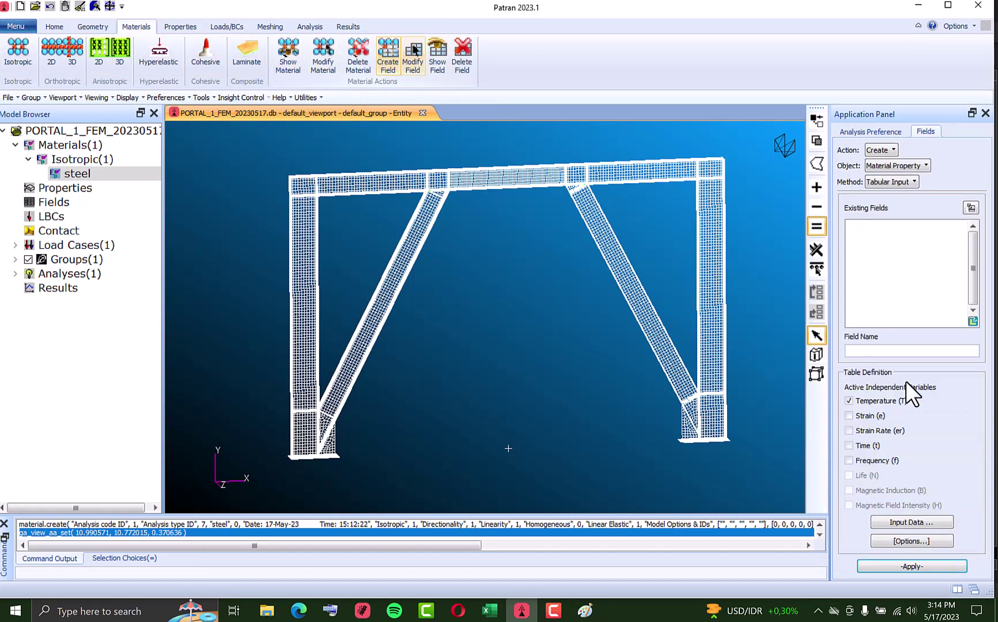
click(867, 402)
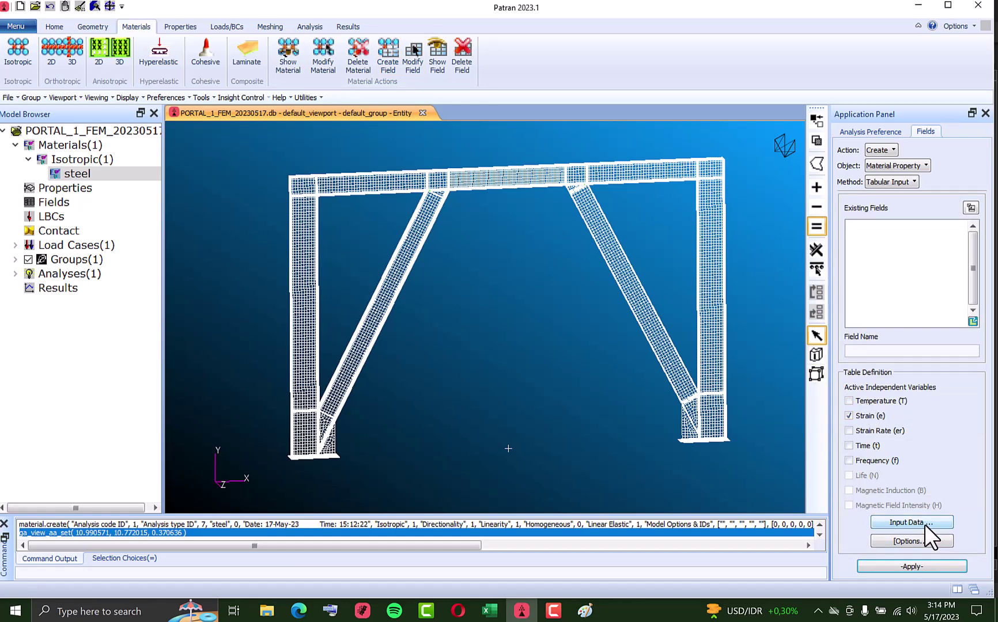
click(917, 523)
drag(708, 66, 510, 152)
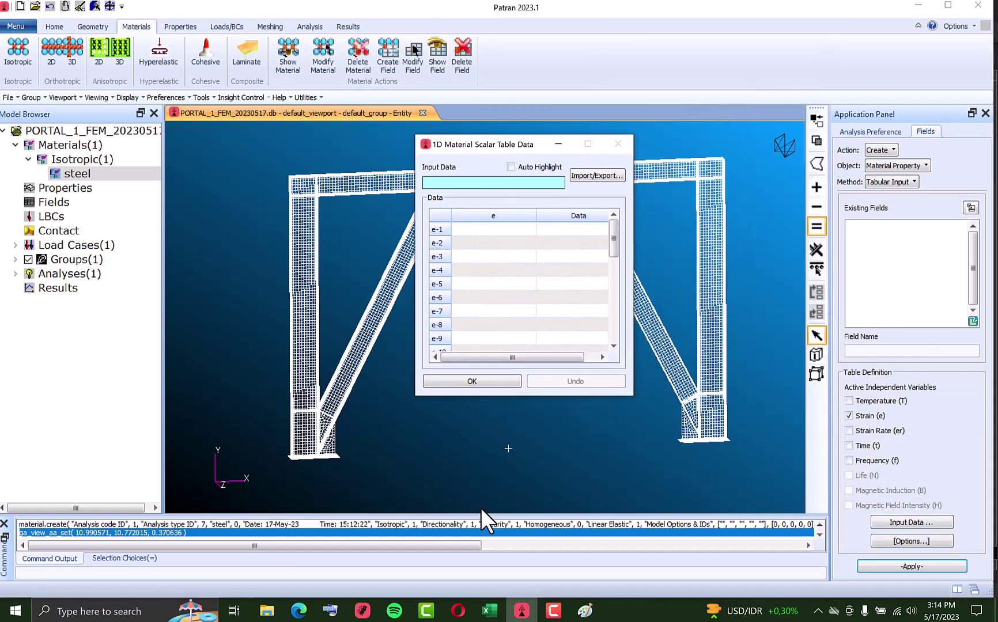
Switch to Excel and examine the true stress vs strain data on the kurva material sheet.
click(499, 614)
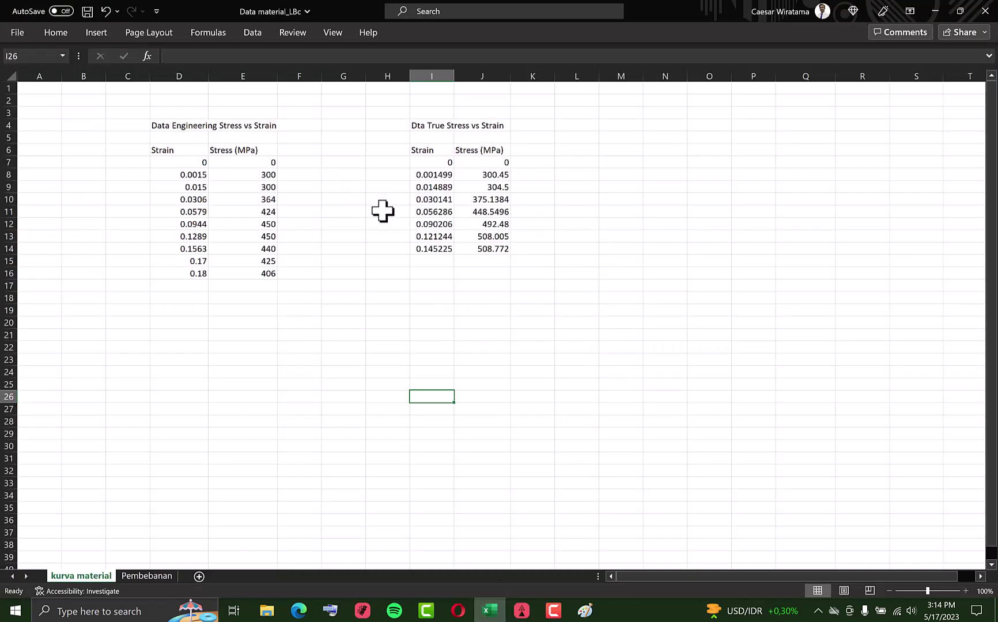
click(427, 224)
drag(421, 161, 494, 259)
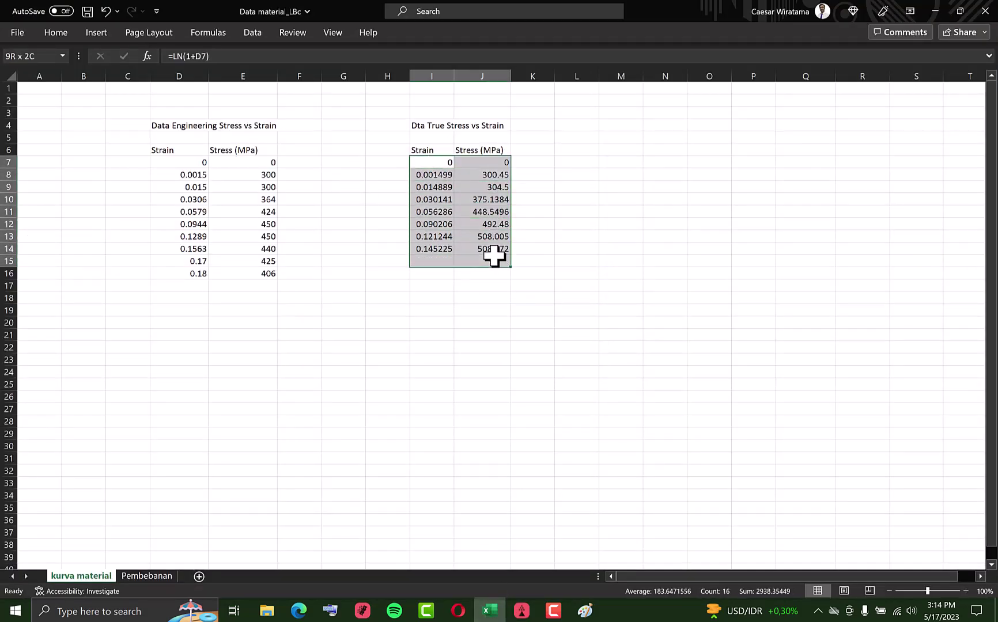
drag(438, 162, 511, 166)
Calculate the slope between the first two true stress-strain points in cell L8 with =(J8-J7)/(I7-I8).
click(578, 175)
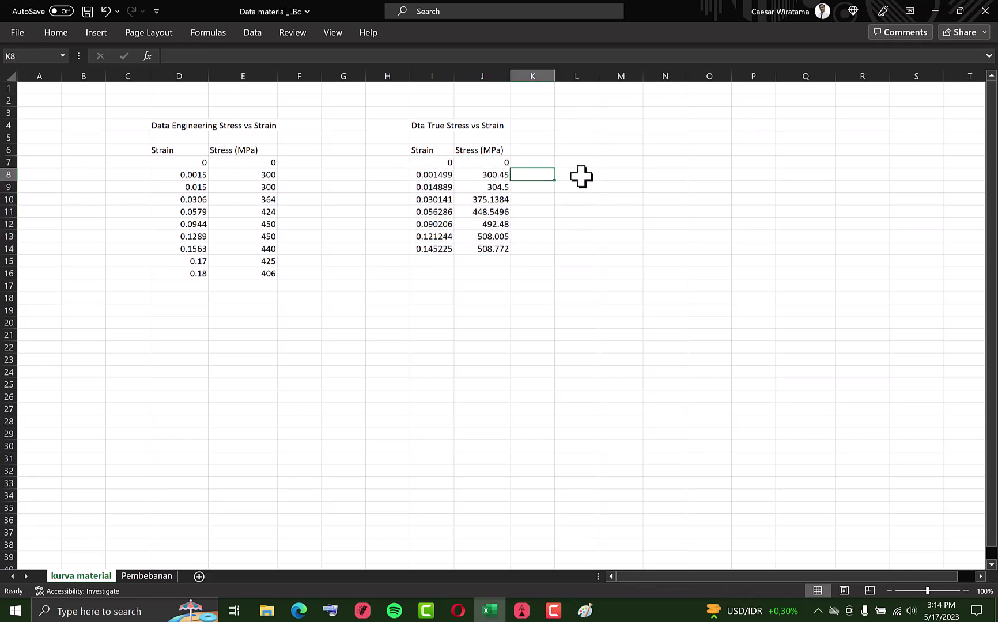
text(=)
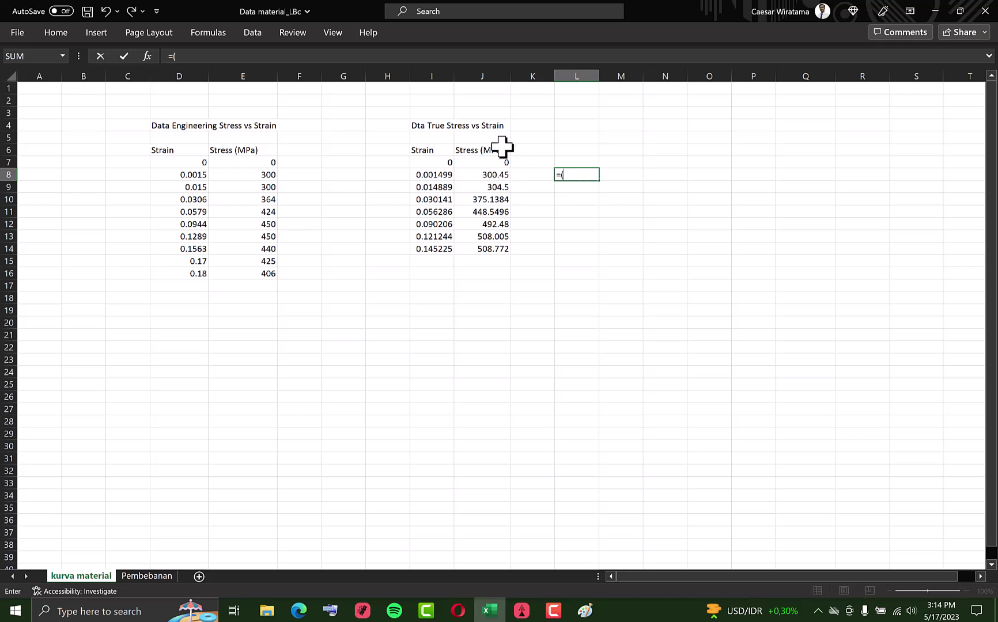
text(()
click(503, 175)
text(-)
click(488, 163)
text()/)
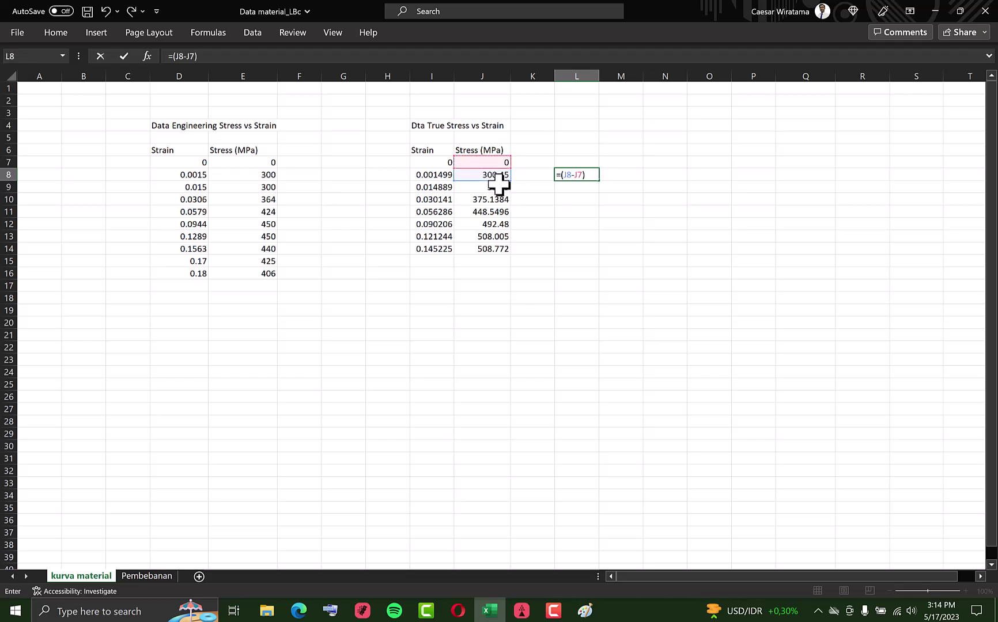
text(()
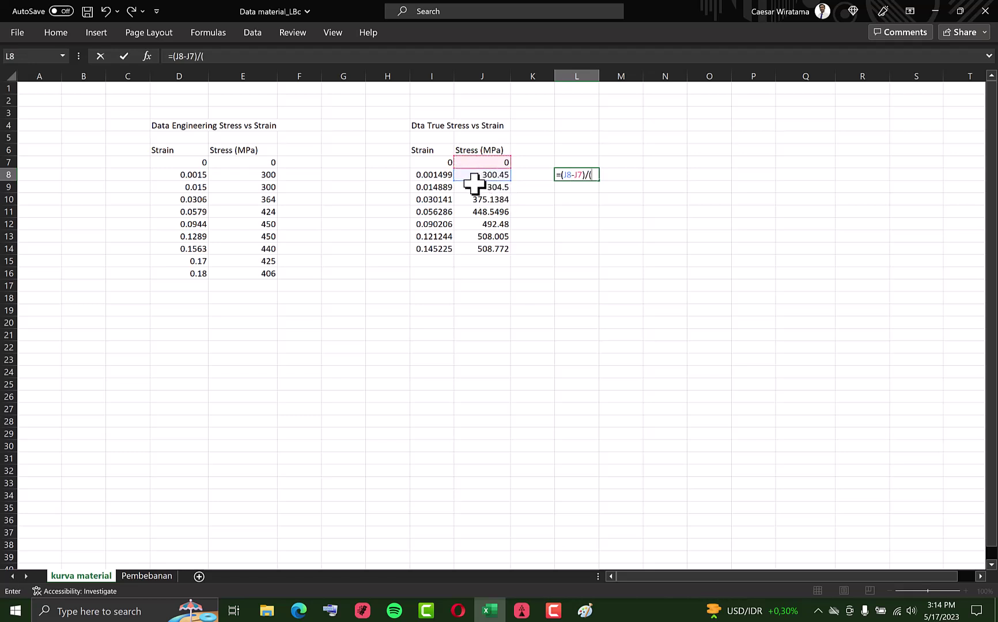
click(430, 166)
text(-)
click(443, 175)
key(Return)
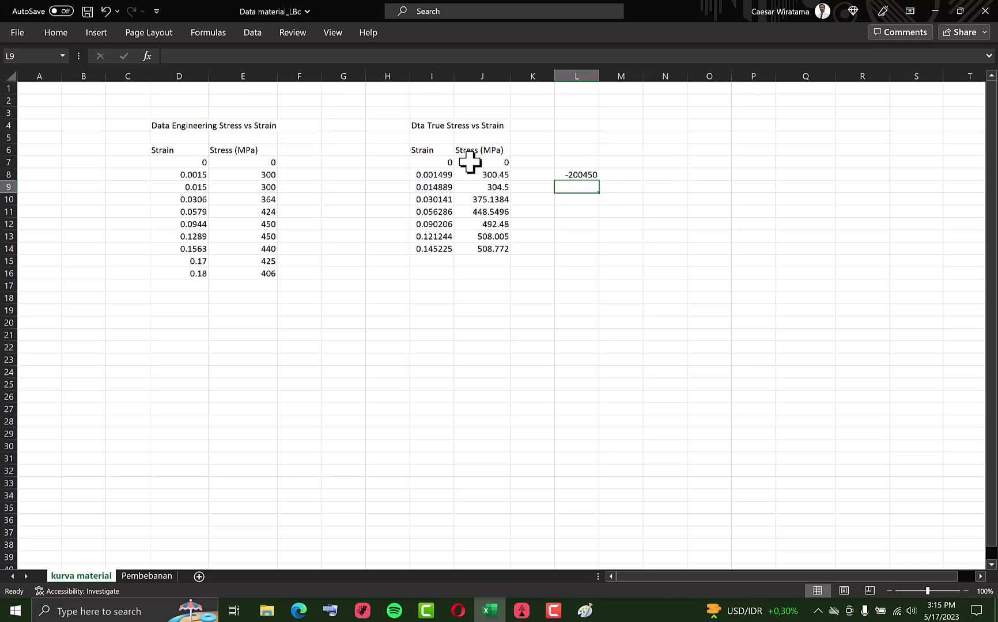
Convert the true stresses from MPa to Pa with =J8*1e6 in K8 and fill the formula down to K14.
click(495, 175)
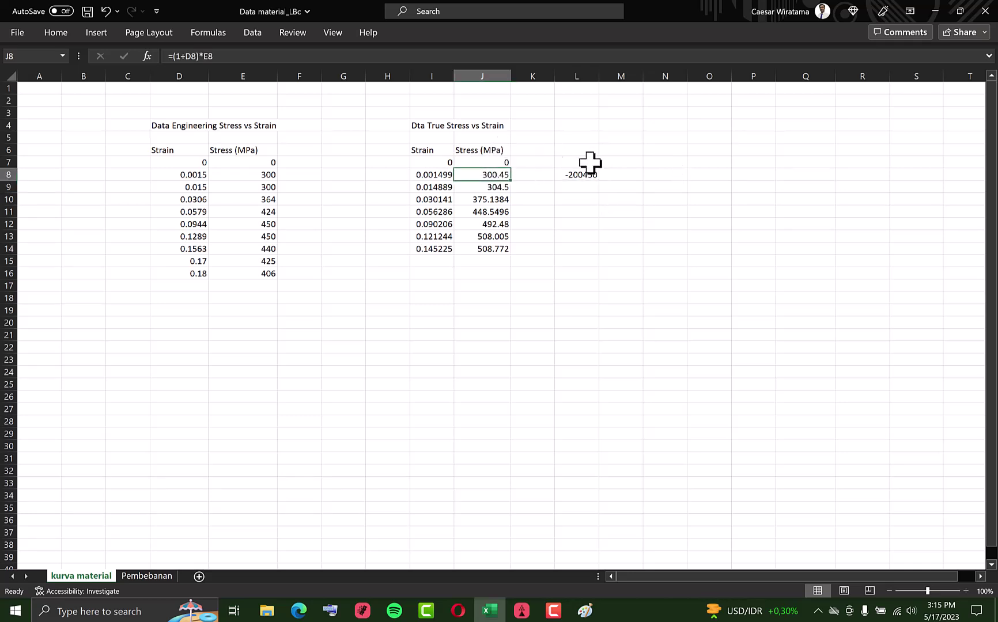
click(529, 175)
text(=)
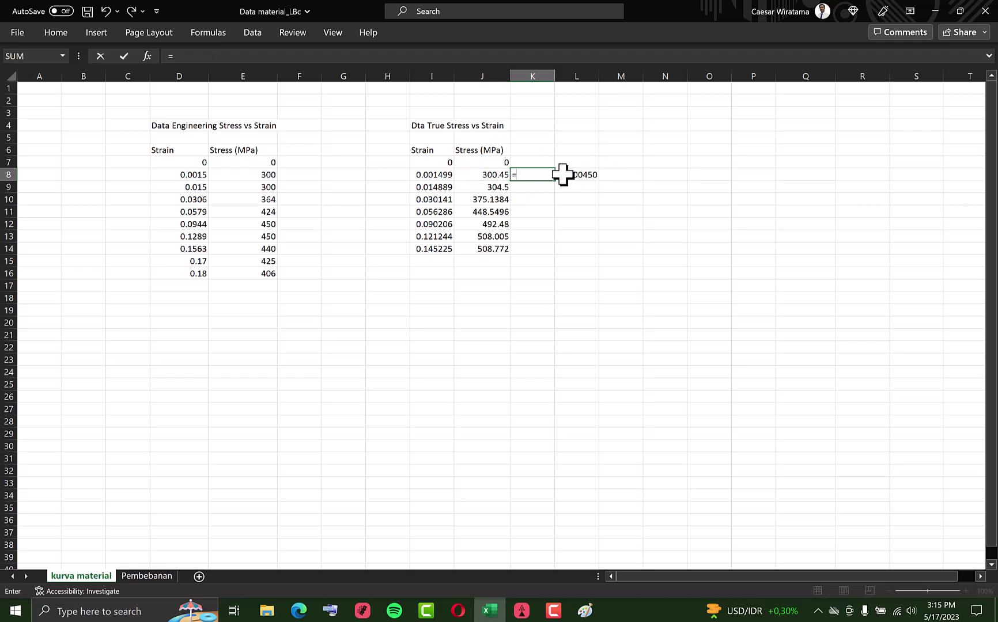
click(493, 174)
text(*)
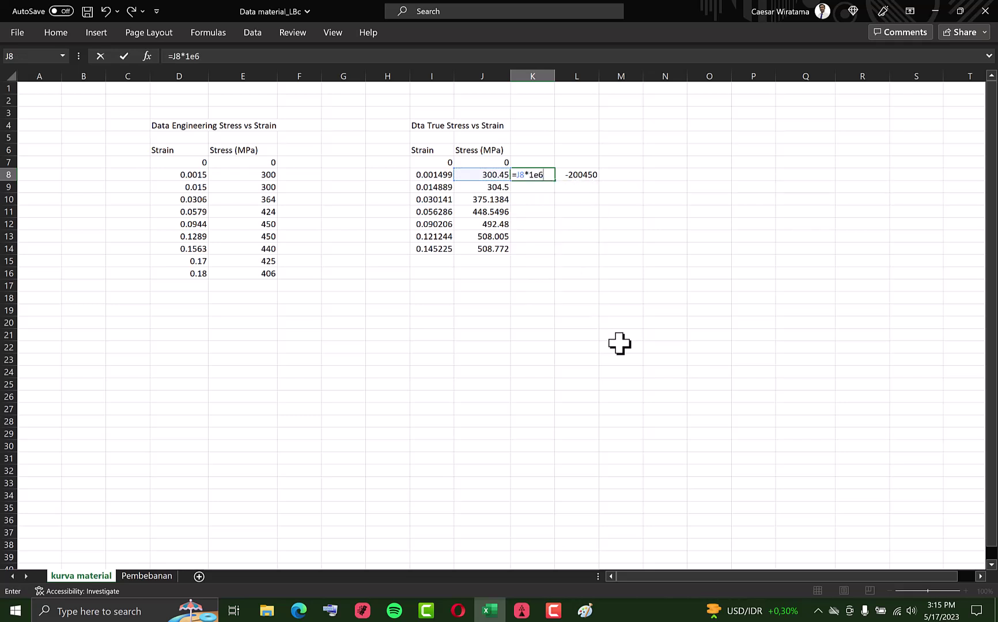
key(Return)
key(Up)
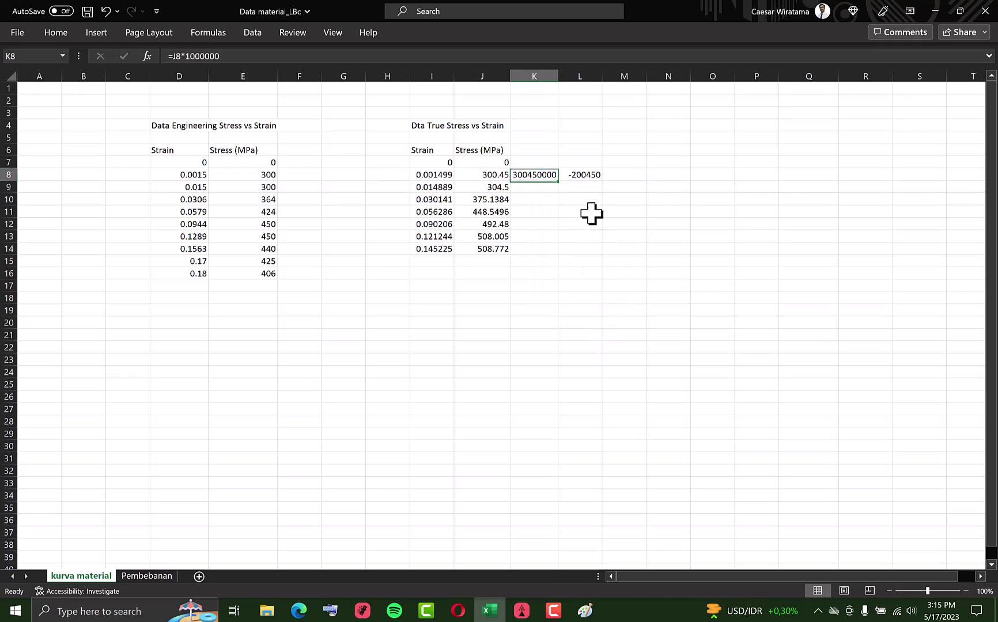
drag(561, 181, 542, 252)
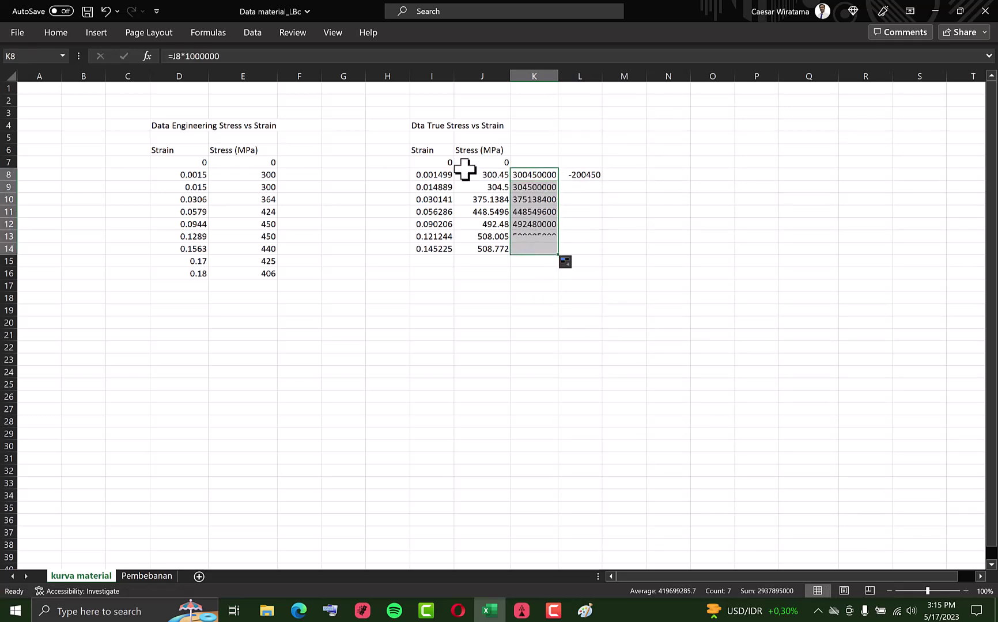
Copy the true strain values I8:I14 and paste them into the e column of Patran's material table from row e-1.
drag(438, 173, 425, 250)
key(ctrl+c)
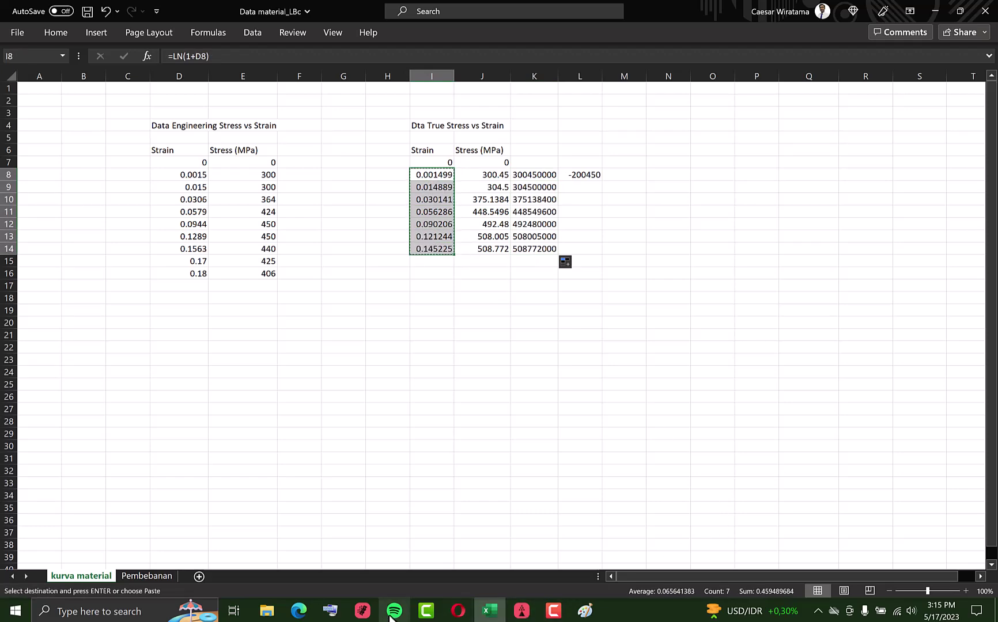
click(521, 611)
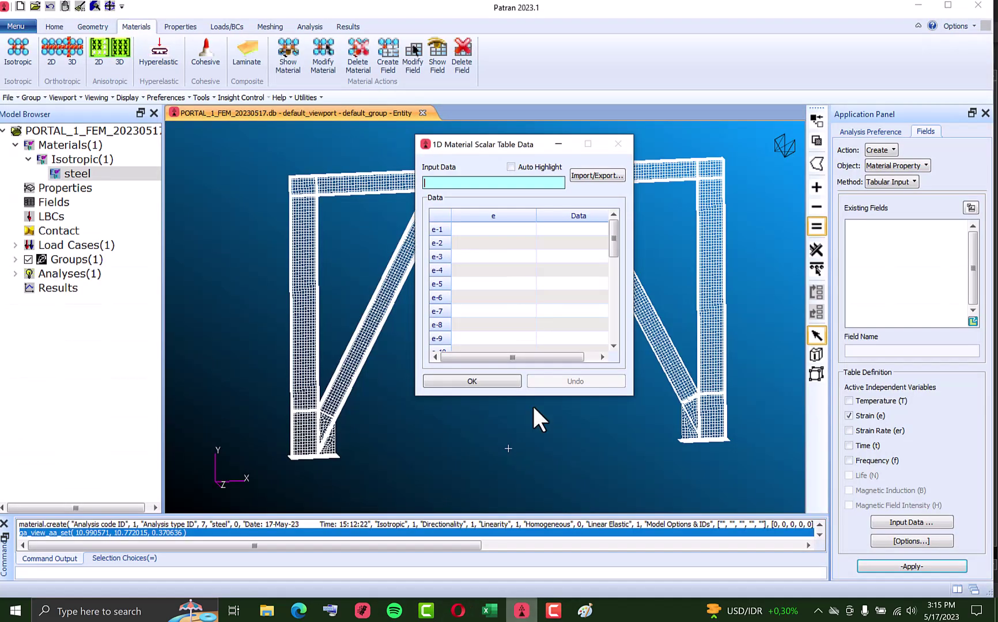
click(504, 229)
key(ctrl+v)
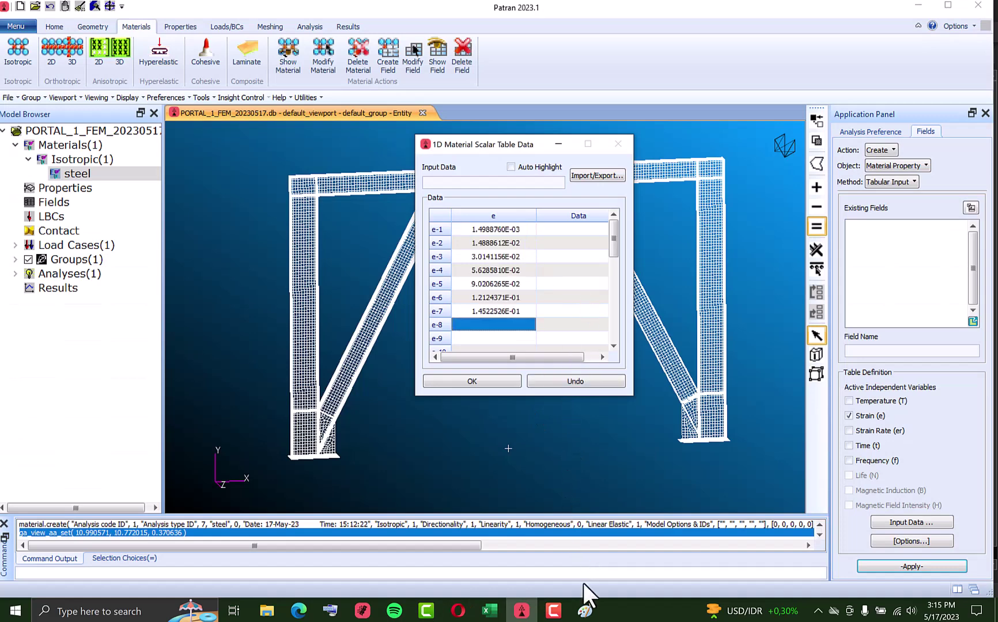
Copy the converted stresses K8:K14 from Excel into the Data column of Patran's material table and accept the table.
click(491, 612)
drag(542, 174, 540, 253)
key(ctrl+c)
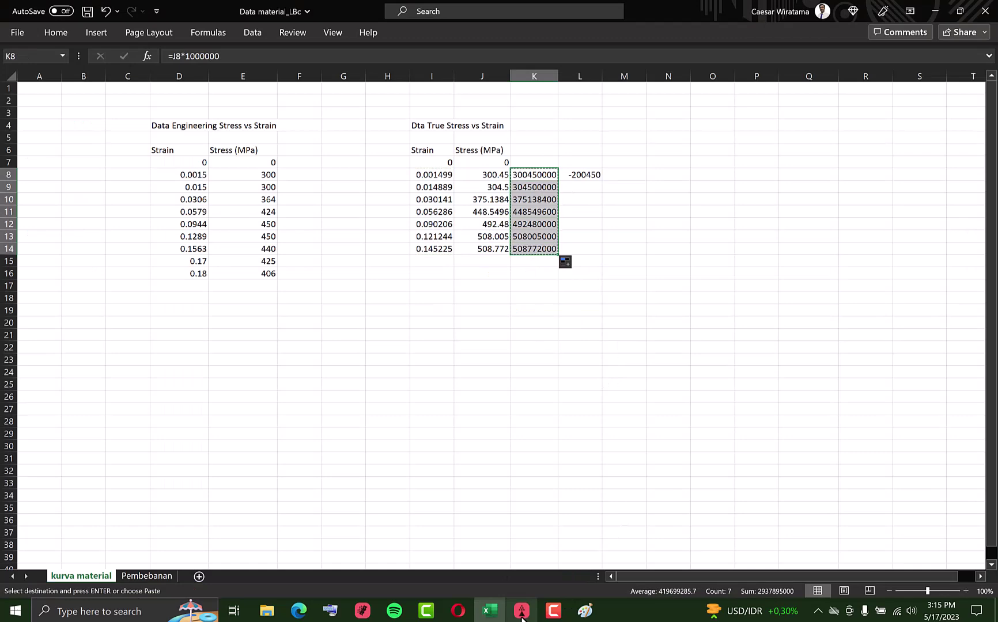
click(521, 611)
click(566, 230)
key(ctrl+v)
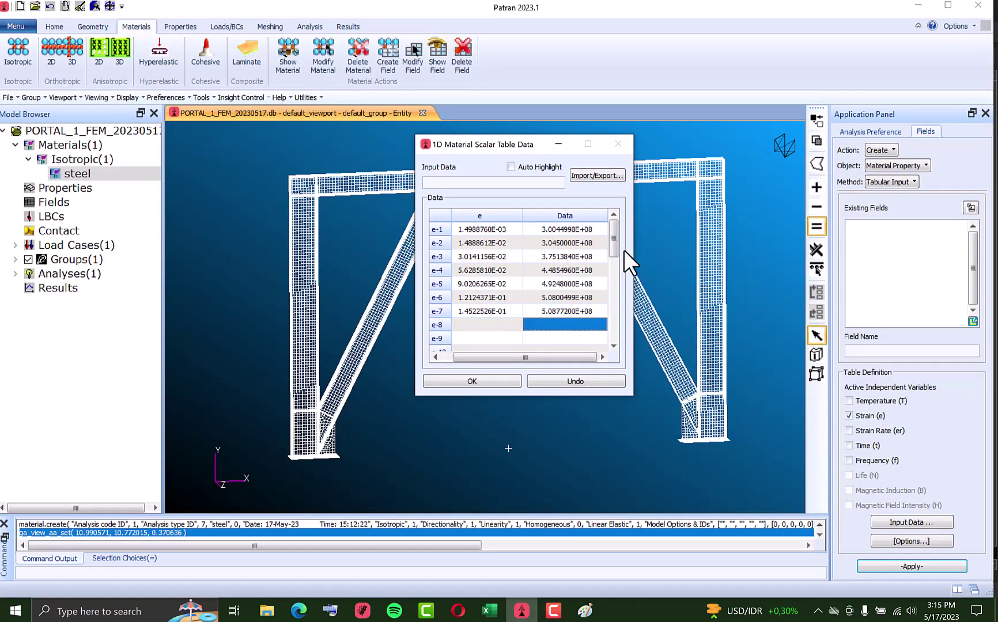
click(481, 385)
Reopen the input table, limit it to 7 strain rows through the field options, and accept the table data.
click(899, 520)
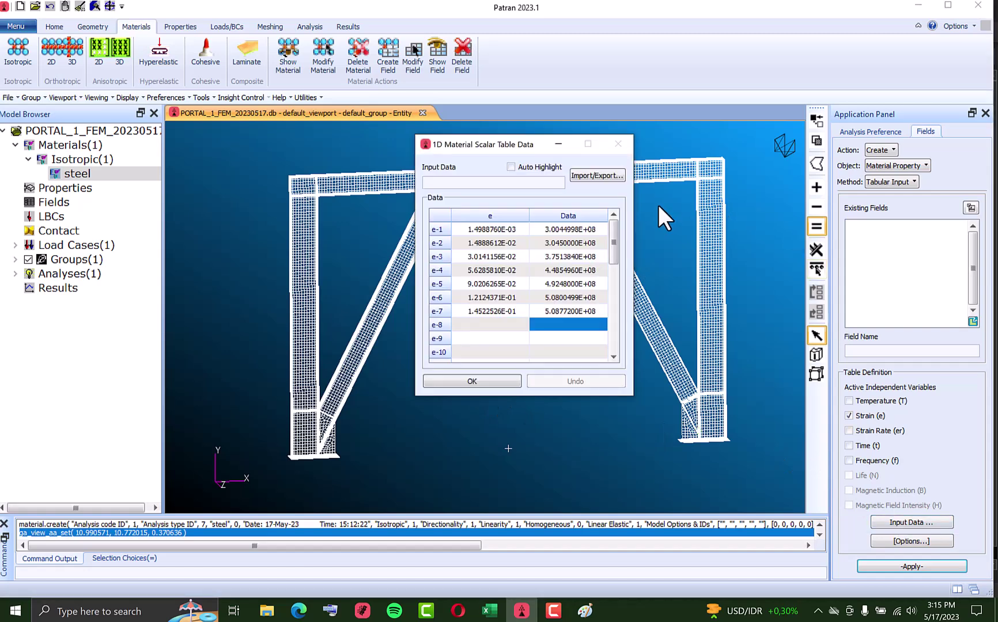
mouse_move(609, 235)
mouse_down()
mouse_move(613, 313)
mouse_move(614, 225)
mouse_up()
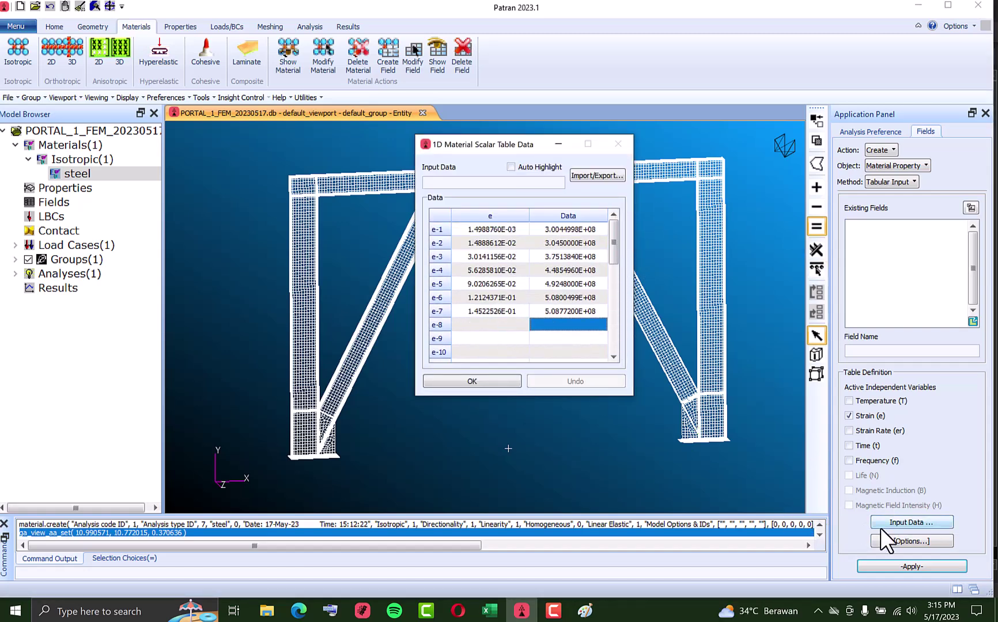
click(900, 541)
text(7)
click(909, 252)
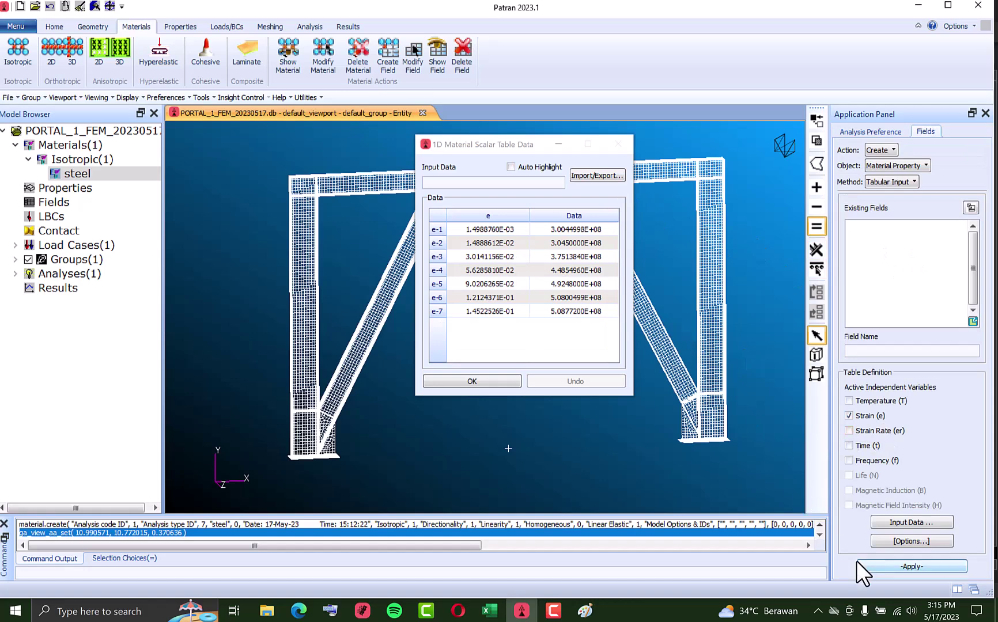
click(477, 381)
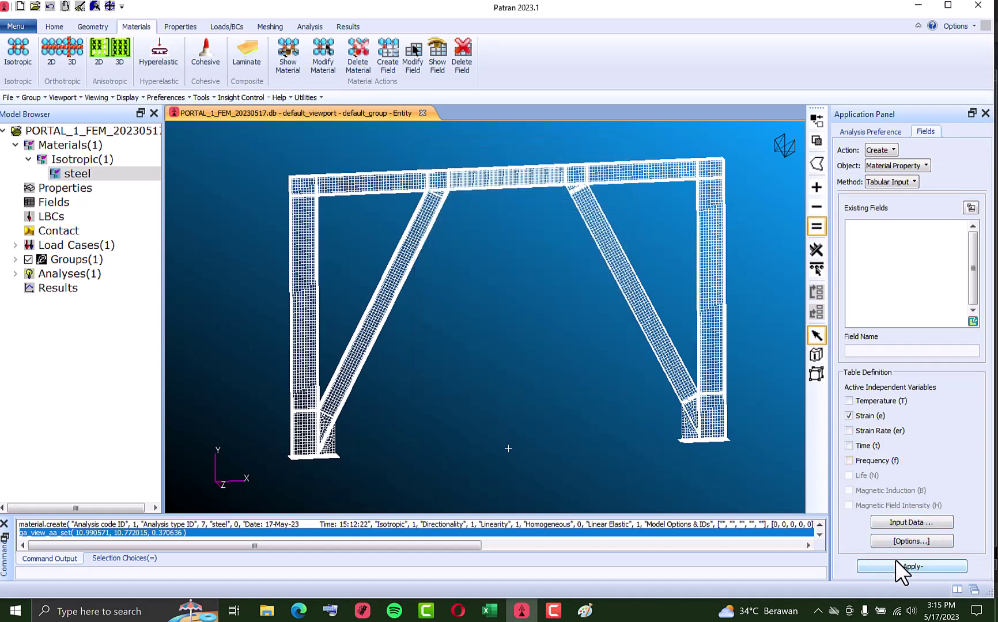
Name the field steel_NL and create it.
click(871, 351)
text(steel_NL)
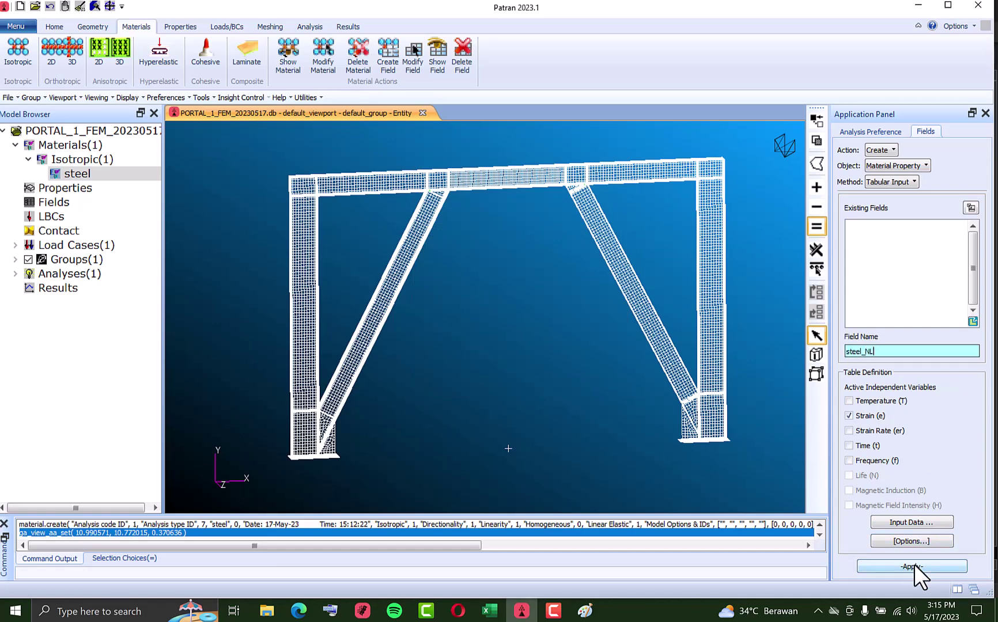
click(913, 566)
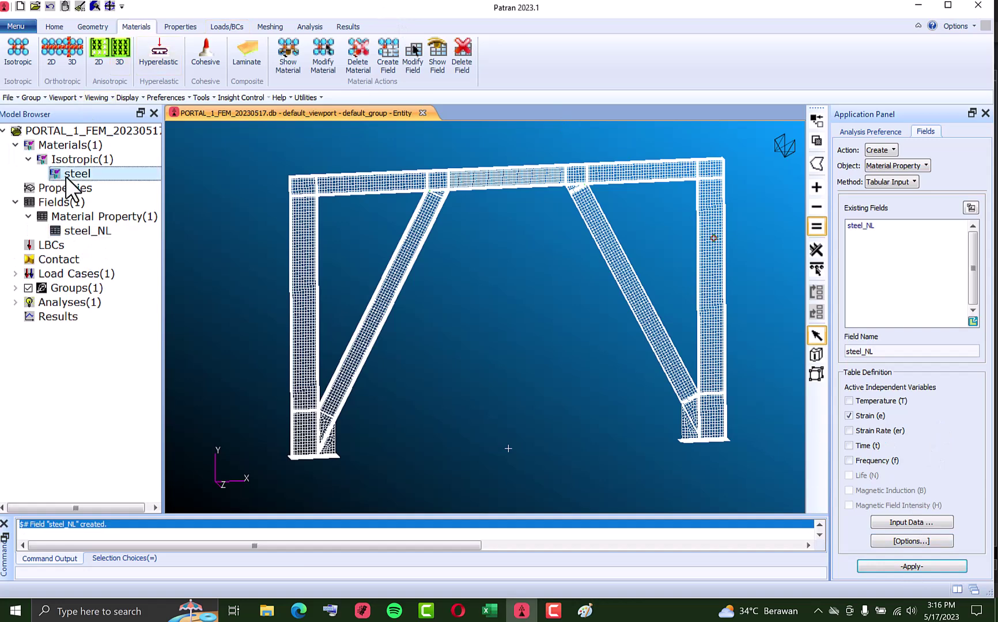
Add a Nonlinear Elastic constitutive model to the steel material with steel_NL as its stress/strain curve, and apply it.
double_click(66, 176)
click(319, 65)
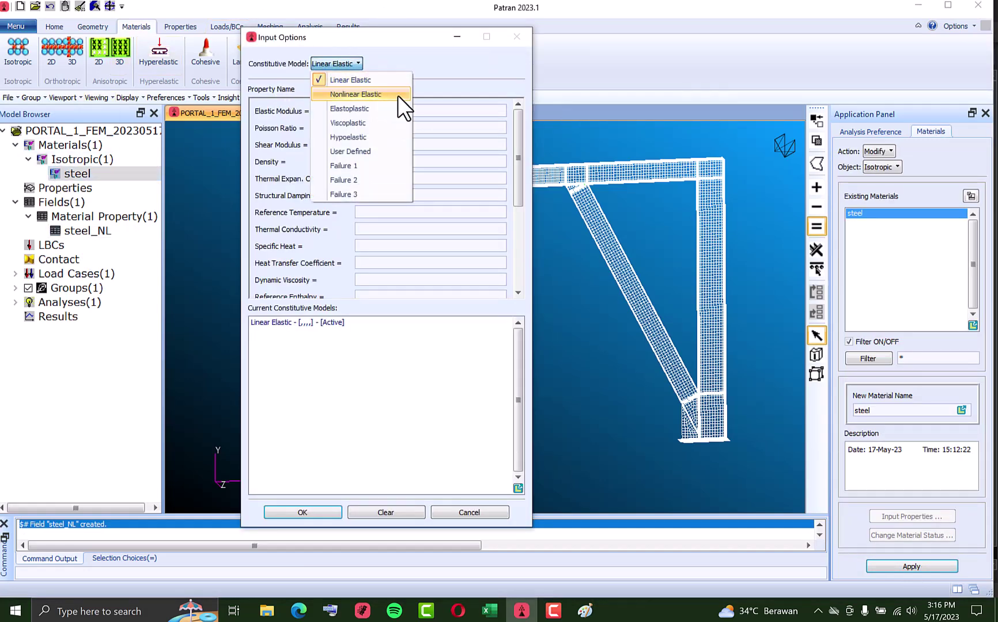
click(355, 94)
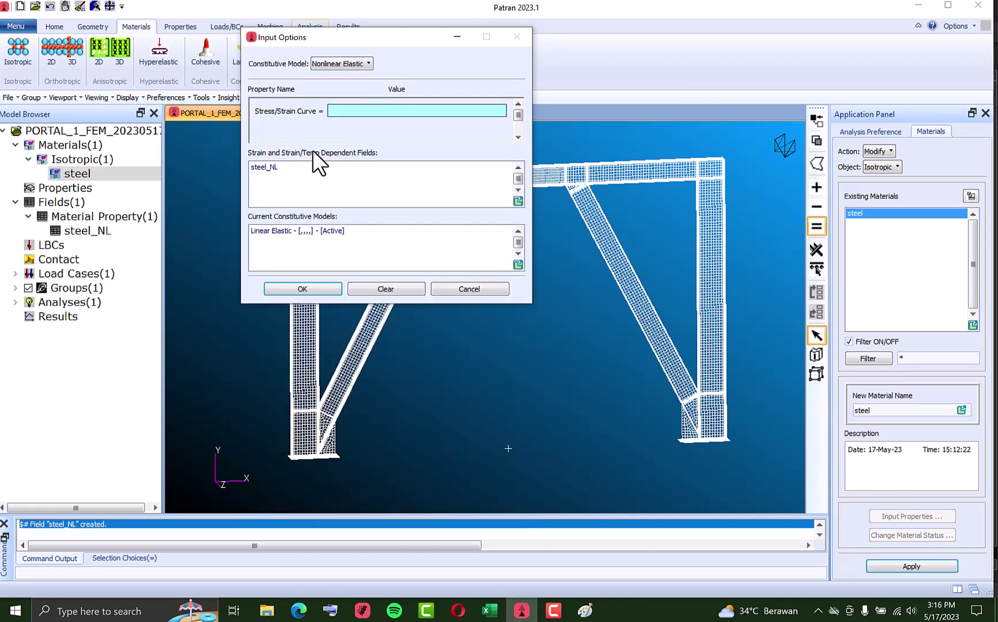
click(266, 168)
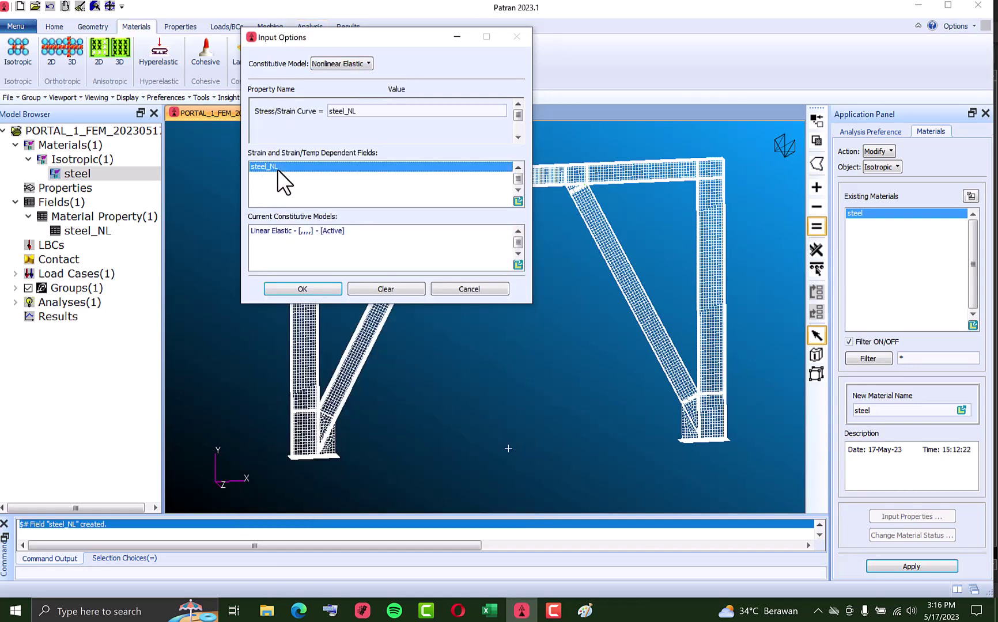
click(305, 288)
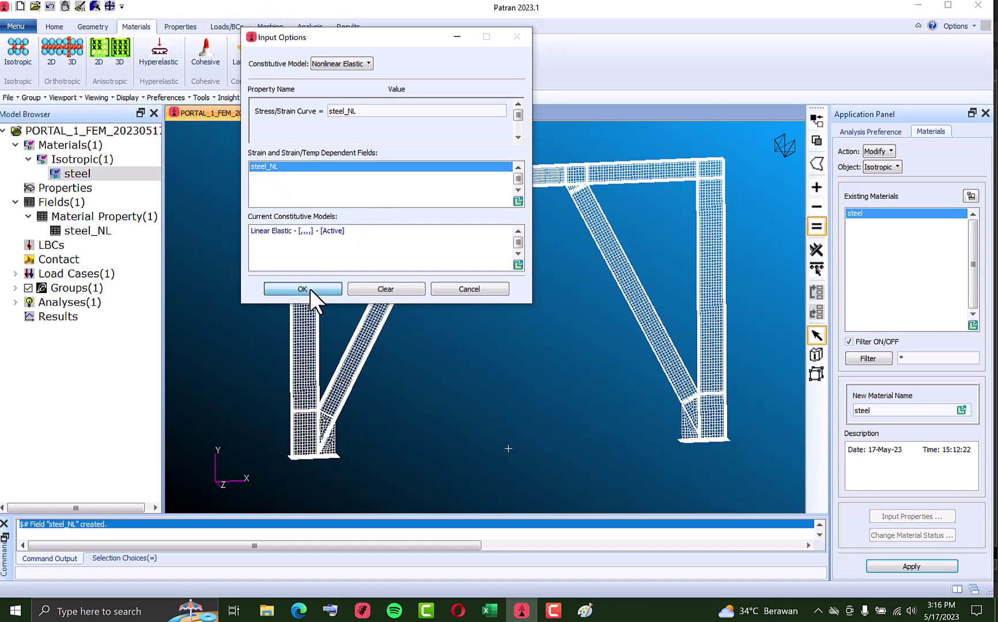
click(916, 567)
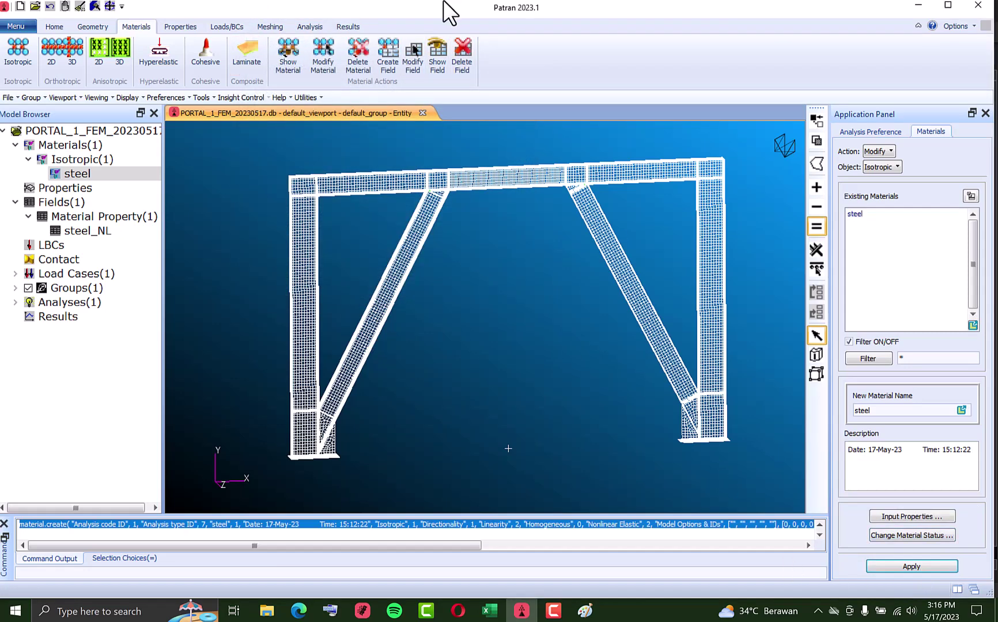
Review the steel material's current constitutive models and their active status.
click(883, 513)
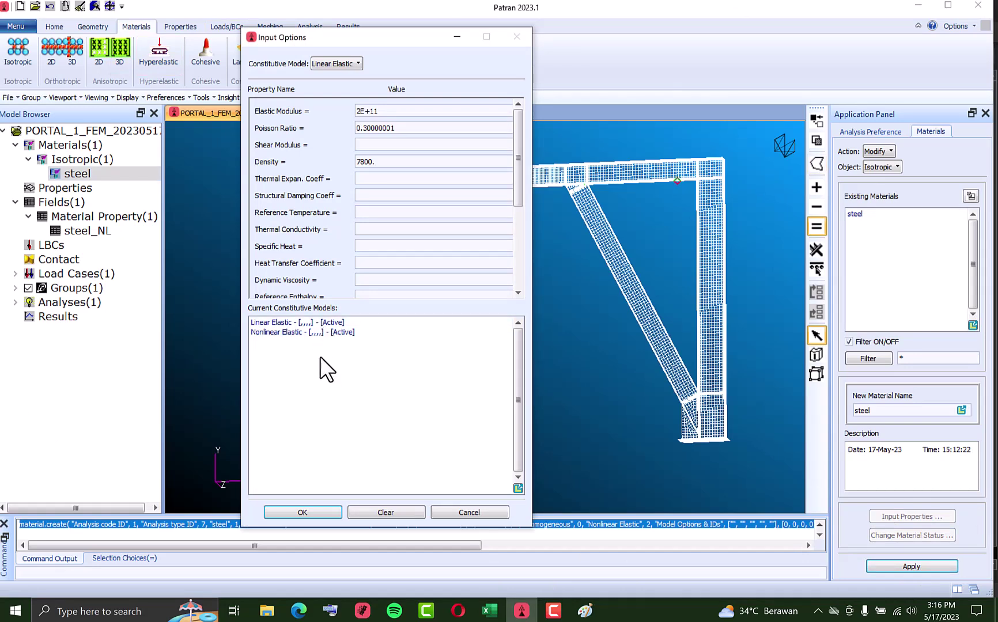
click(469, 512)
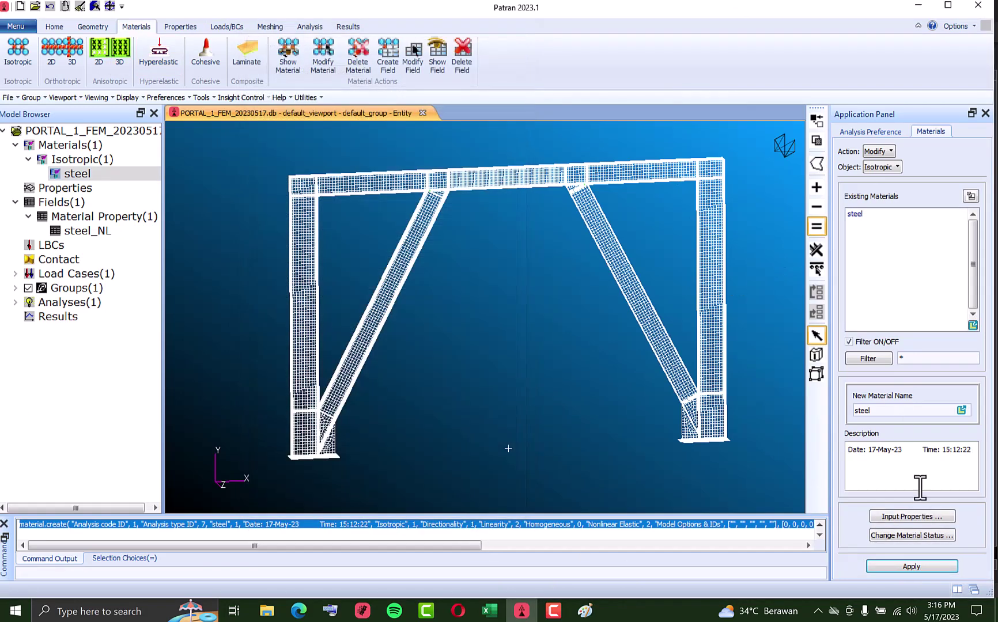
click(919, 533)
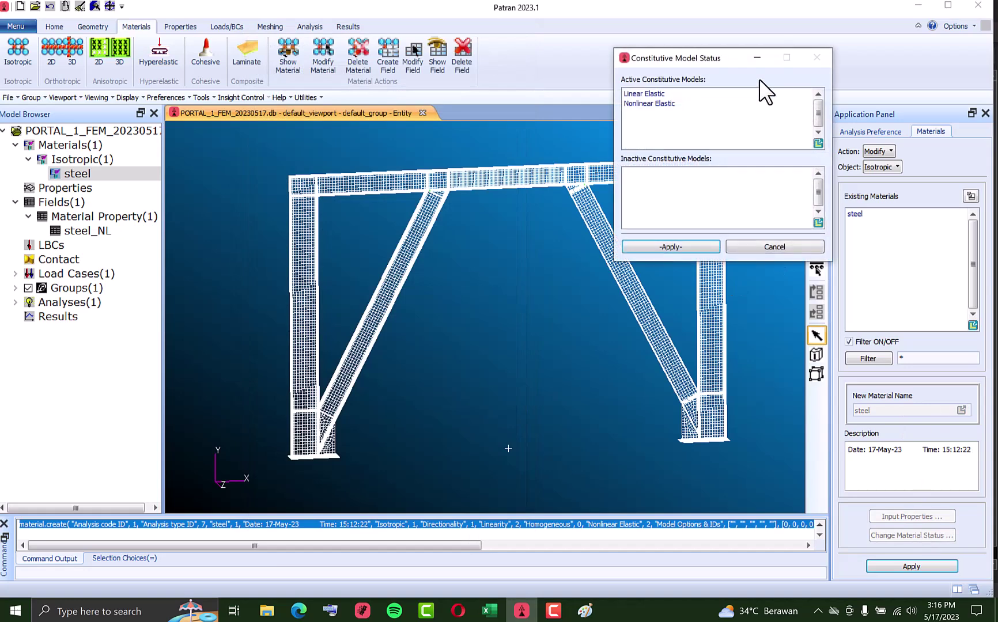
click(672, 103)
click(646, 172)
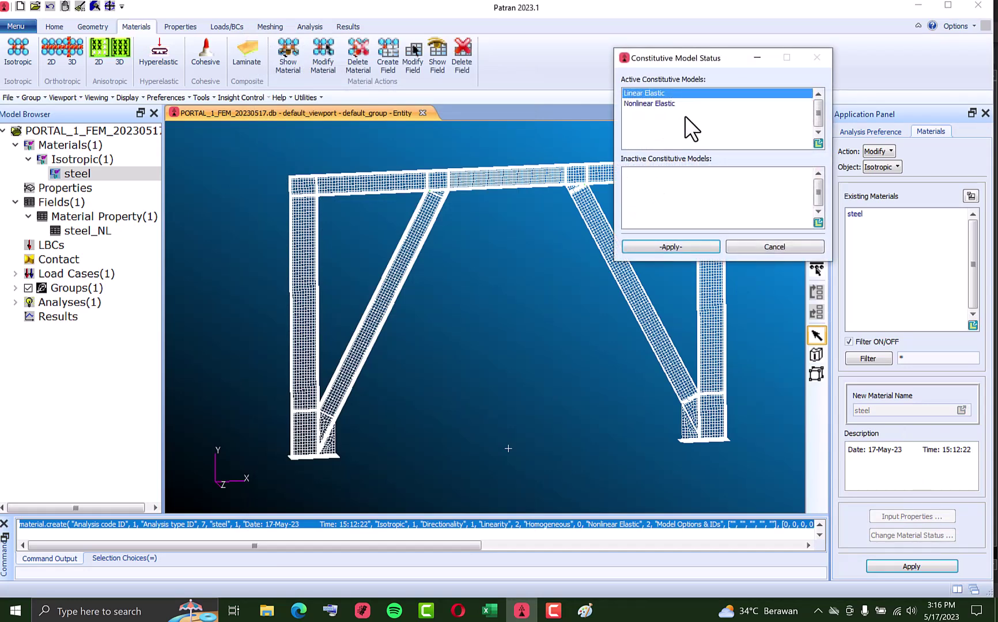
click(683, 248)
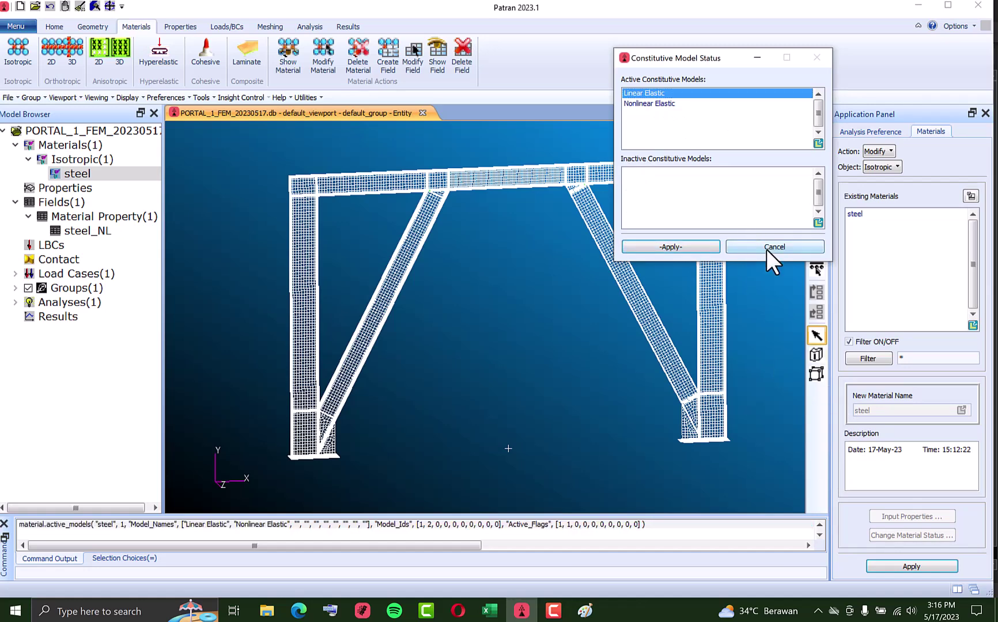
click(766, 247)
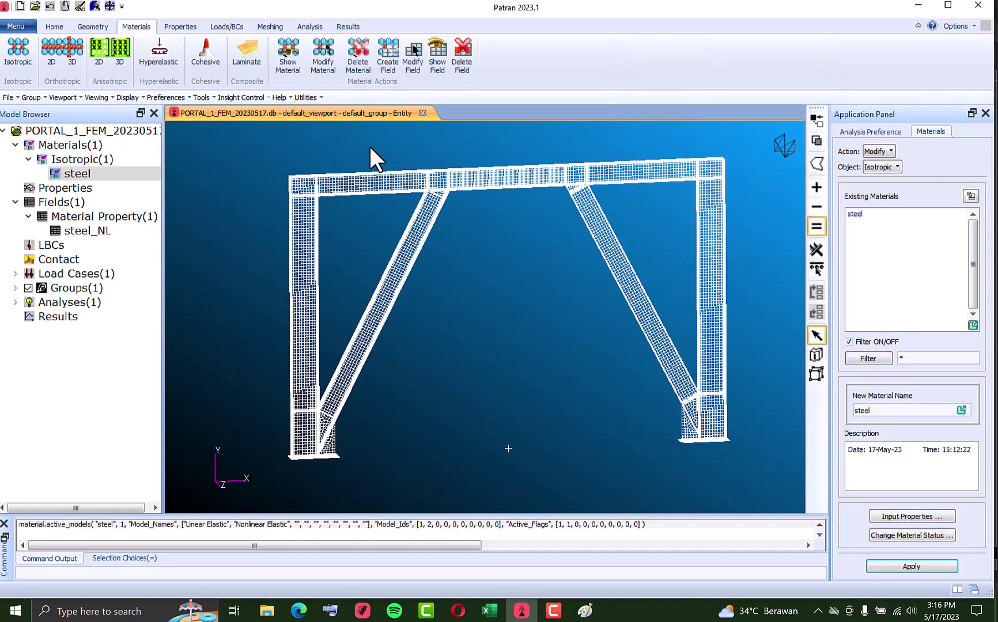
Begin a 2D shell element property set and name it thicks.
middle_drag(370, 146, 364, 143)
click(191, 28)
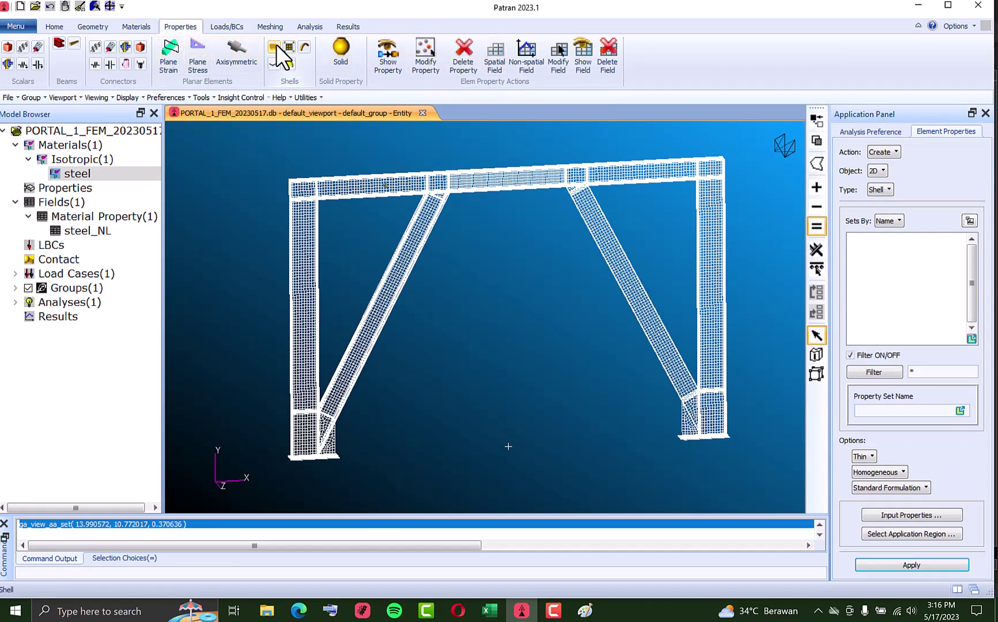
click(891, 411)
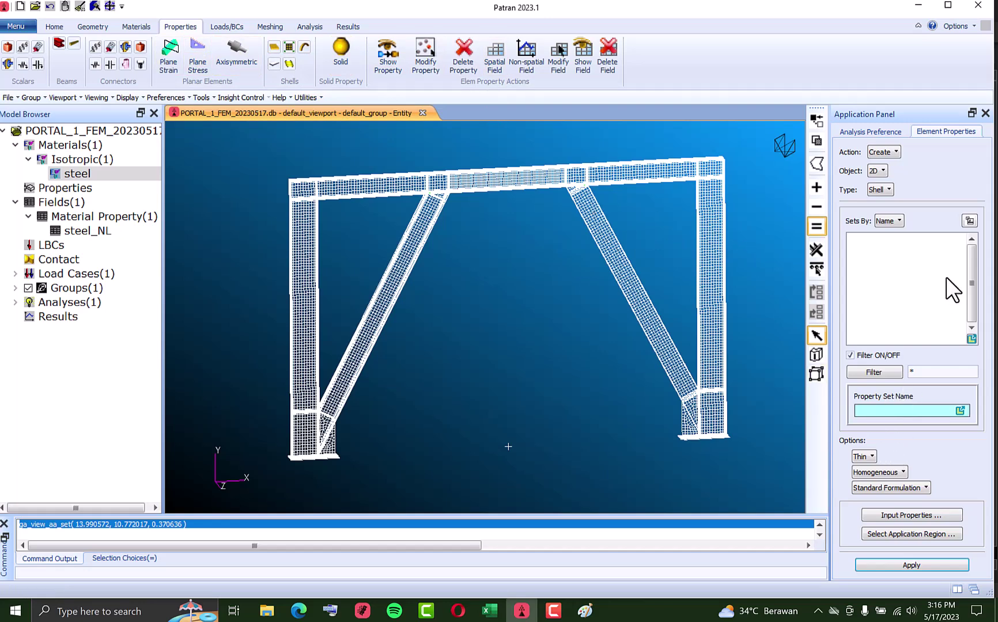
text(thicks)
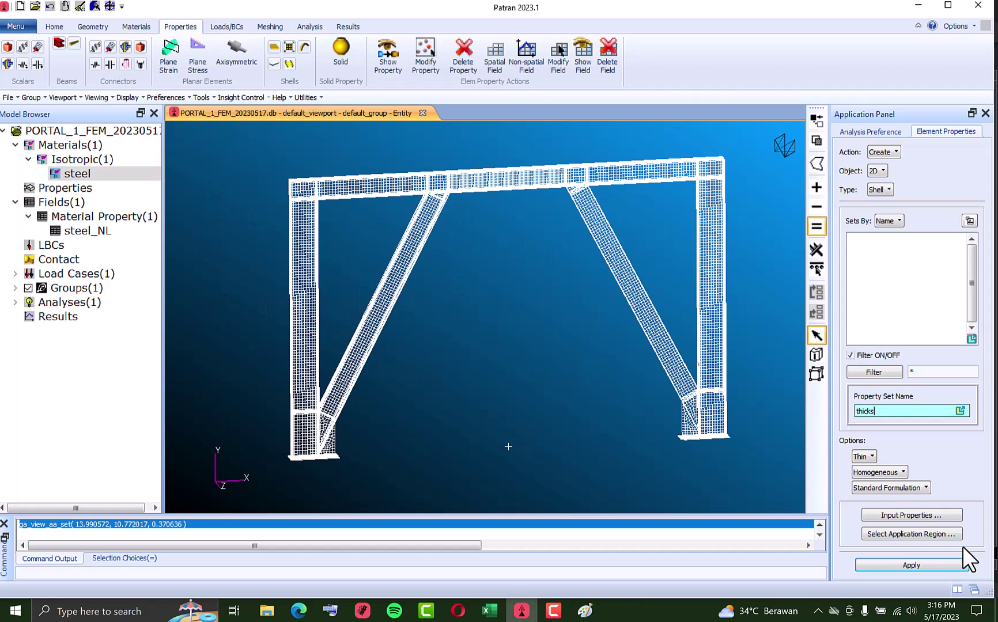
Assign the steel material and a thickness of 0.006 in the shell's input properties, leaving Nonlinear Formulation blank.
click(922, 514)
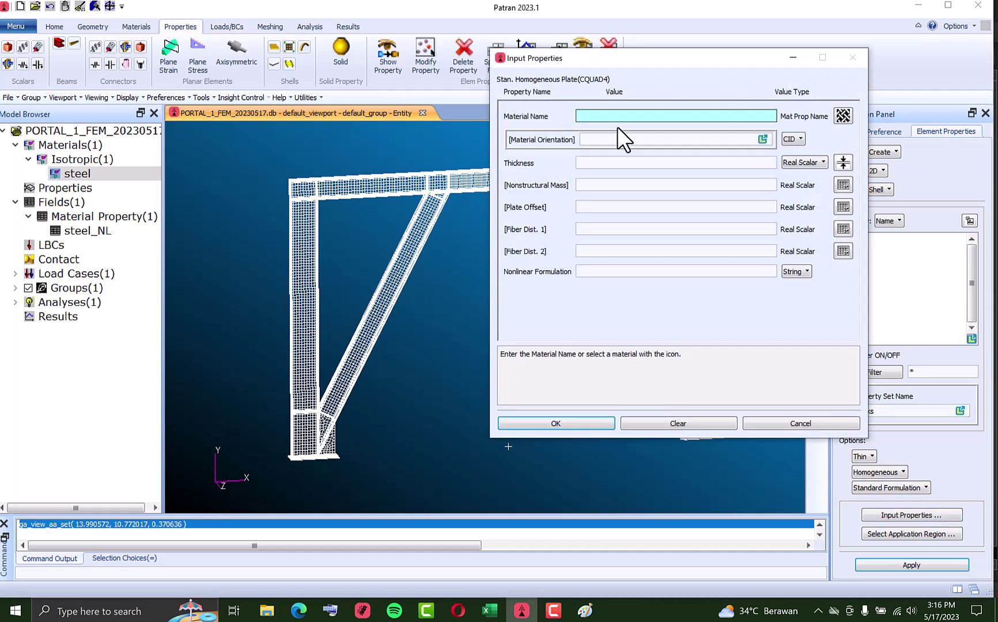
click(843, 115)
click(865, 112)
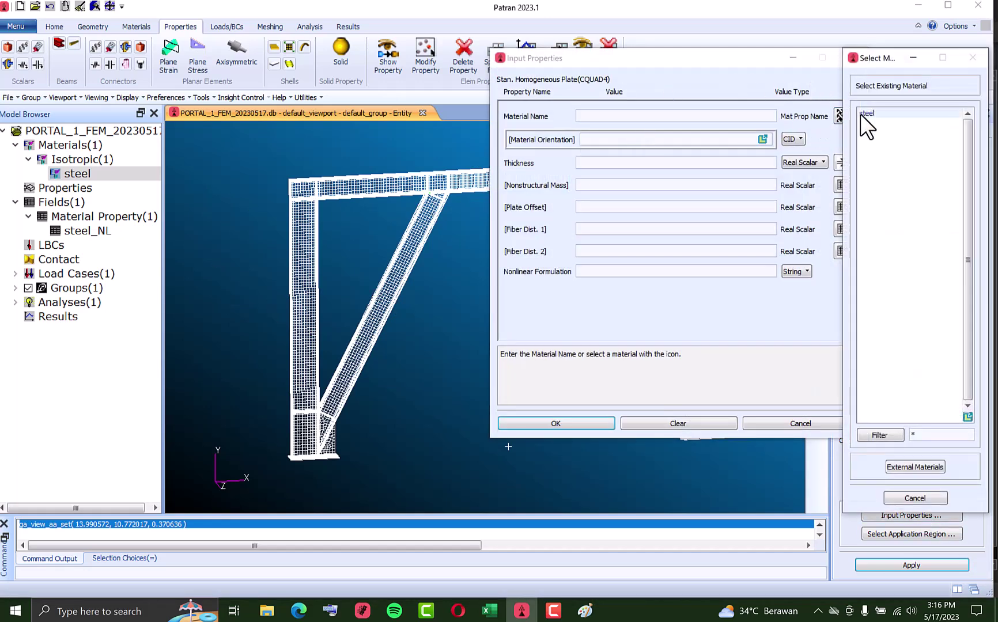
click(623, 163)
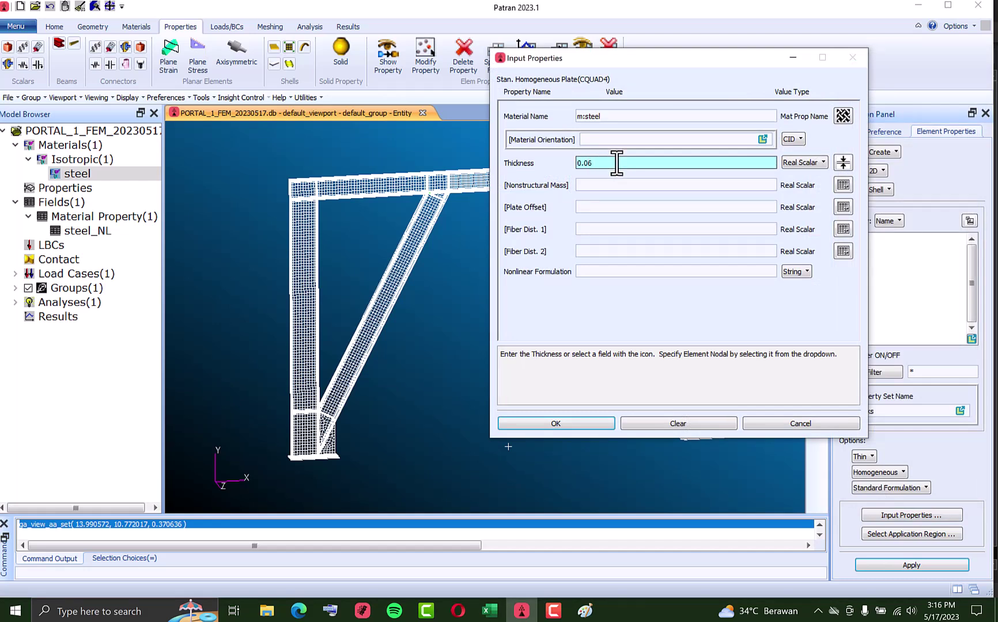
text(0.060)
key(BackSpace)
text(6)
click(632, 185)
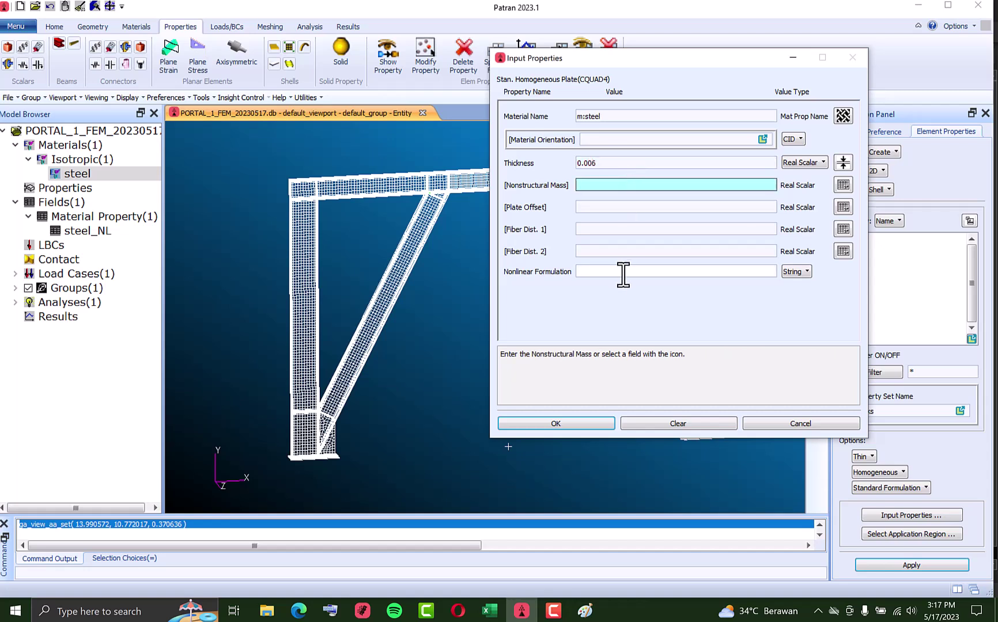
click(629, 272)
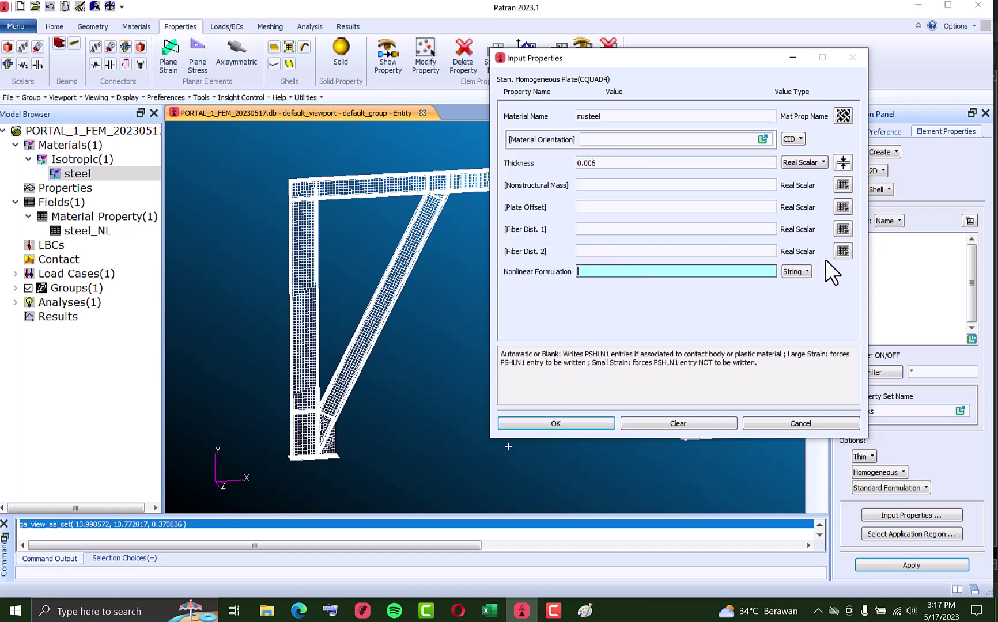
click(805, 269)
click(804, 269)
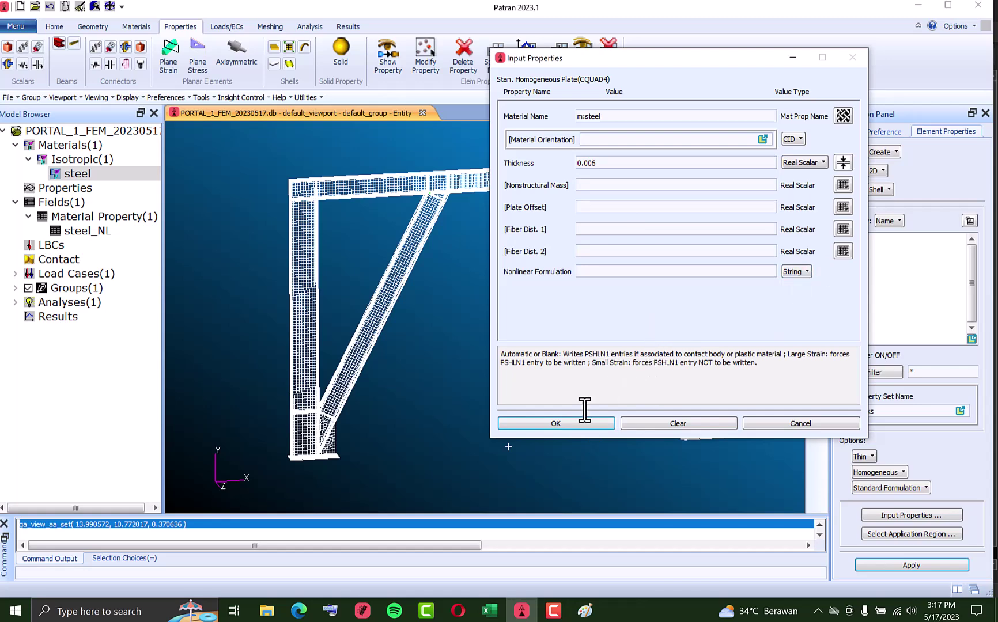
click(567, 422)
Add all elements of the portal frame to the application region and create the shell property set.
click(900, 534)
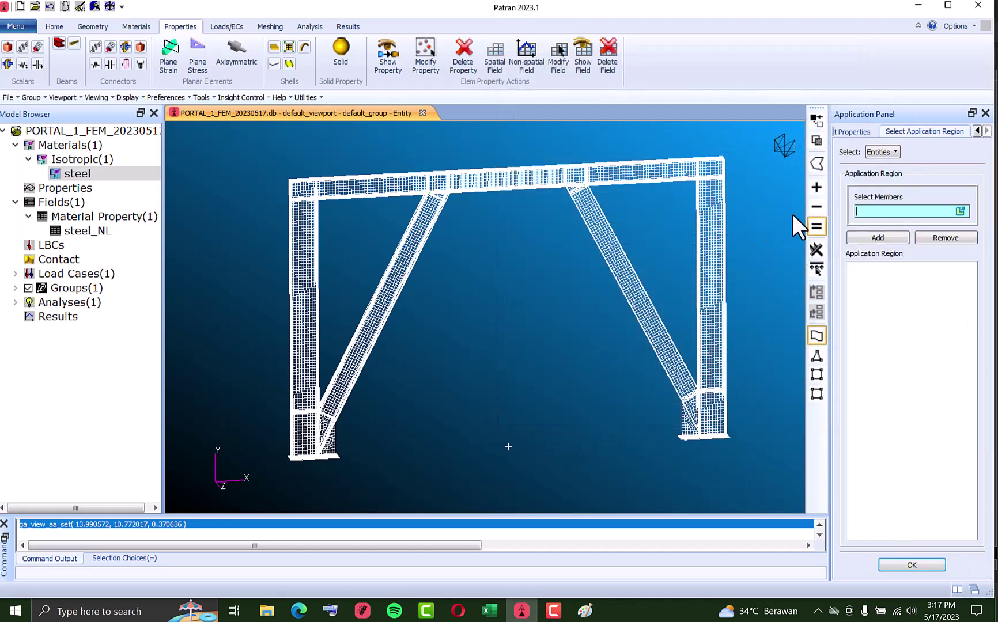
click(880, 153)
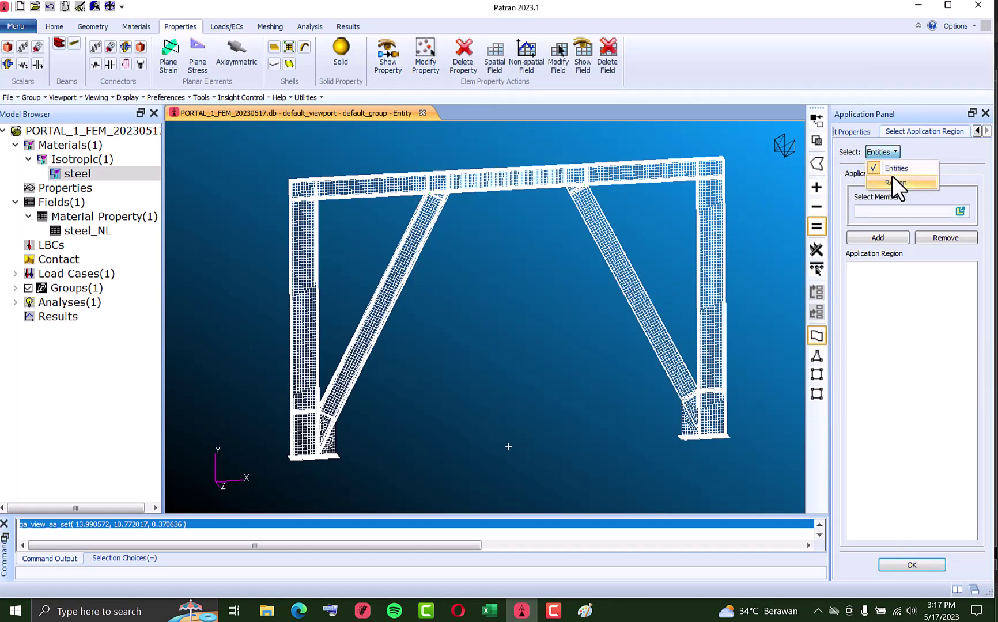
click(896, 168)
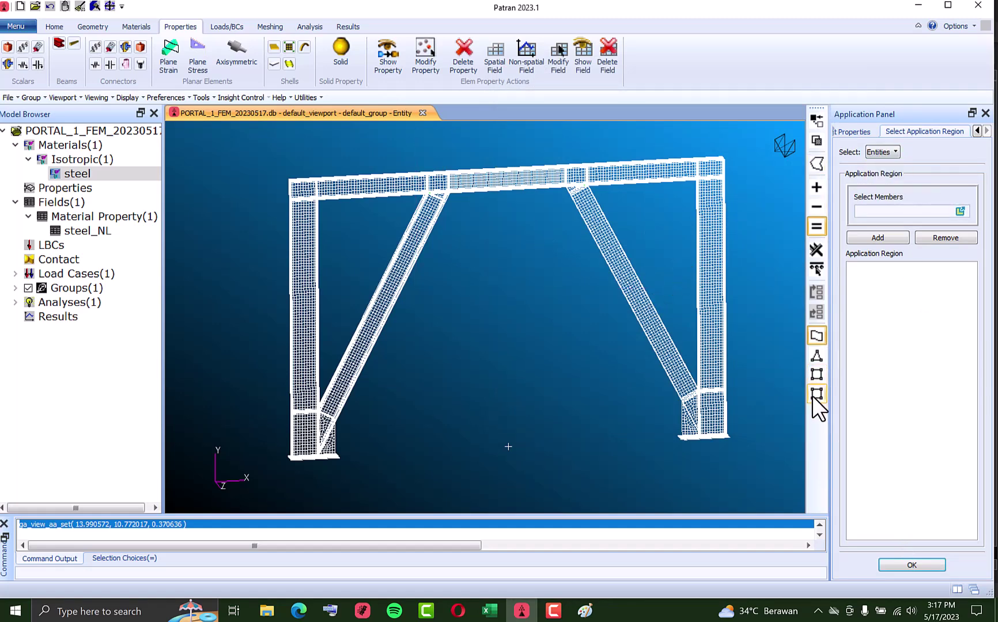
click(816, 397)
drag(726, 440, 779, 510)
click(864, 237)
click(896, 565)
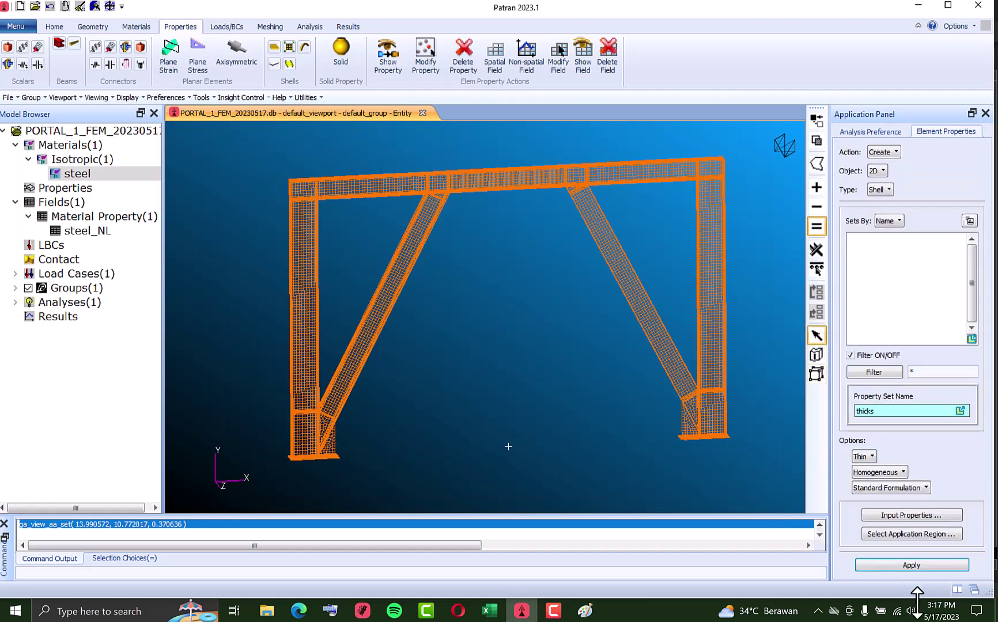
click(911, 565)
middle_drag(521, 301, 526, 305)
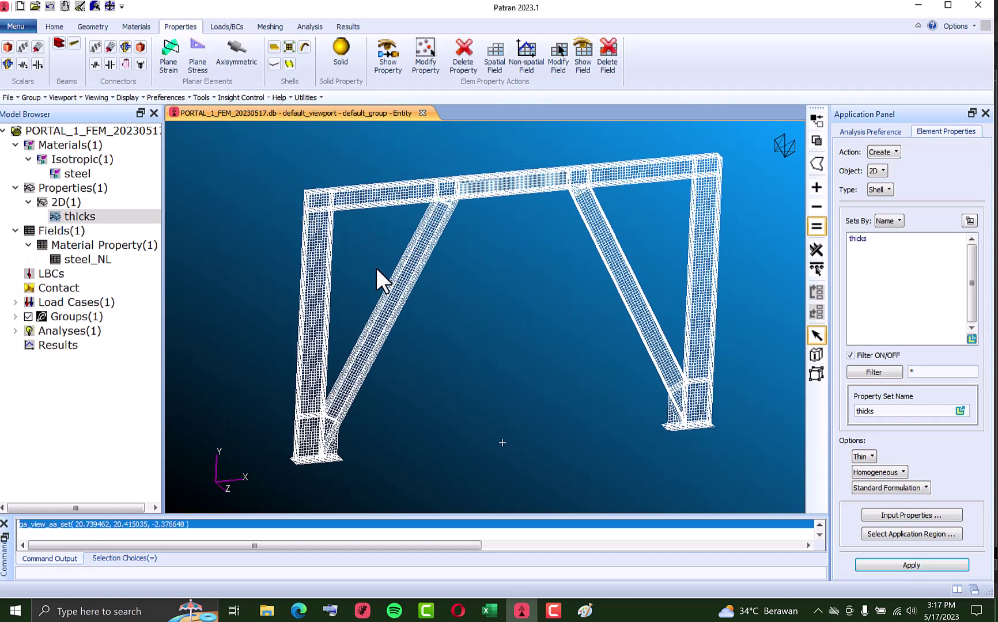
mouse_move(557, 330)
middle_down()
mouse_move(570, 350)
mouse_move(574, 336)
middle_up()
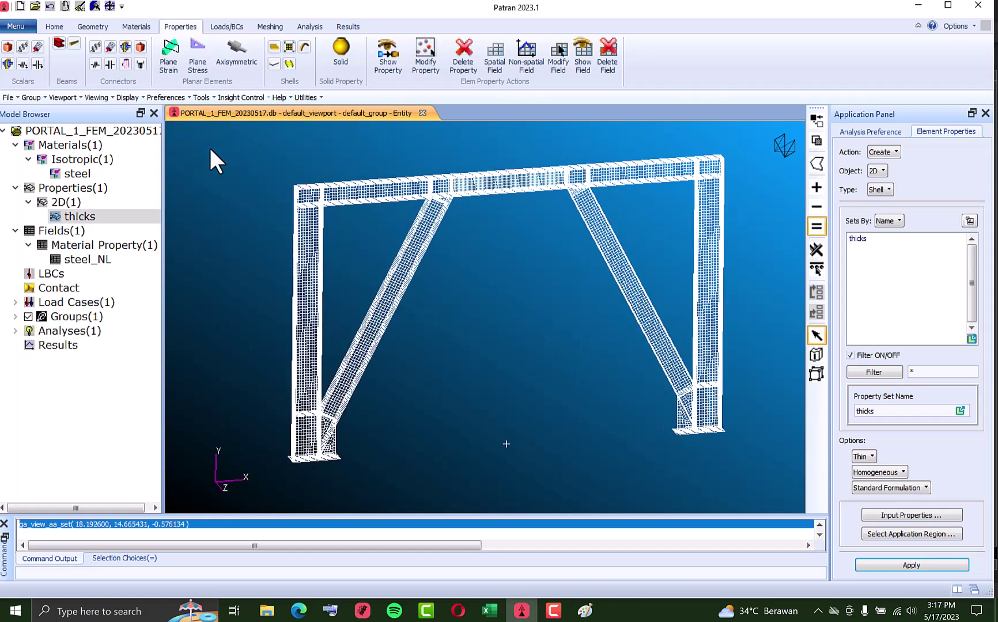
Change the Default load case to Time Dependent and accept the MSC.Nastran Implicit Nonlinear analysis preference.
click(233, 28)
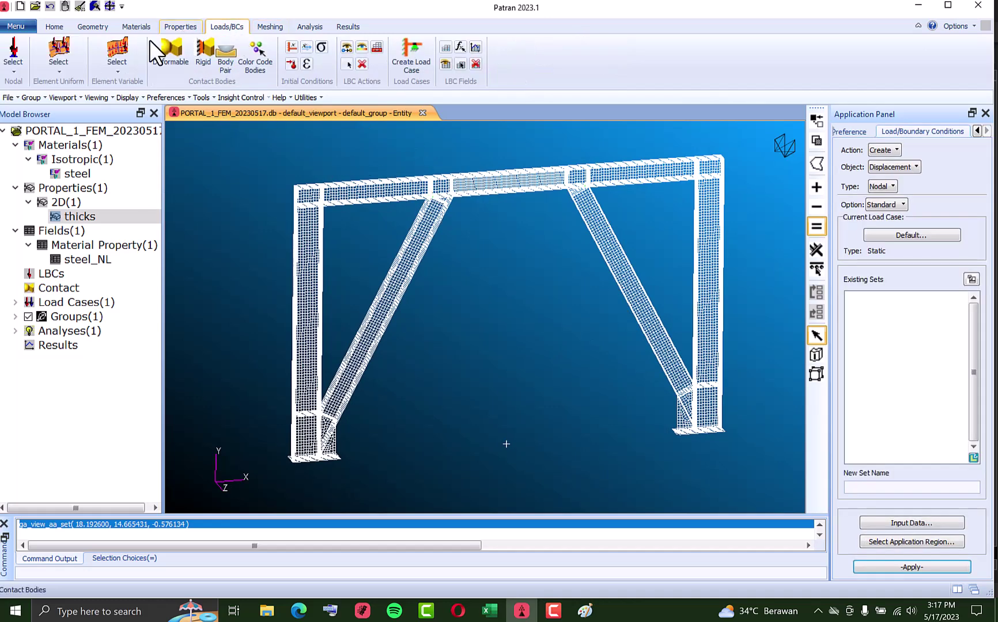
middle_drag(539, 406, 538, 401)
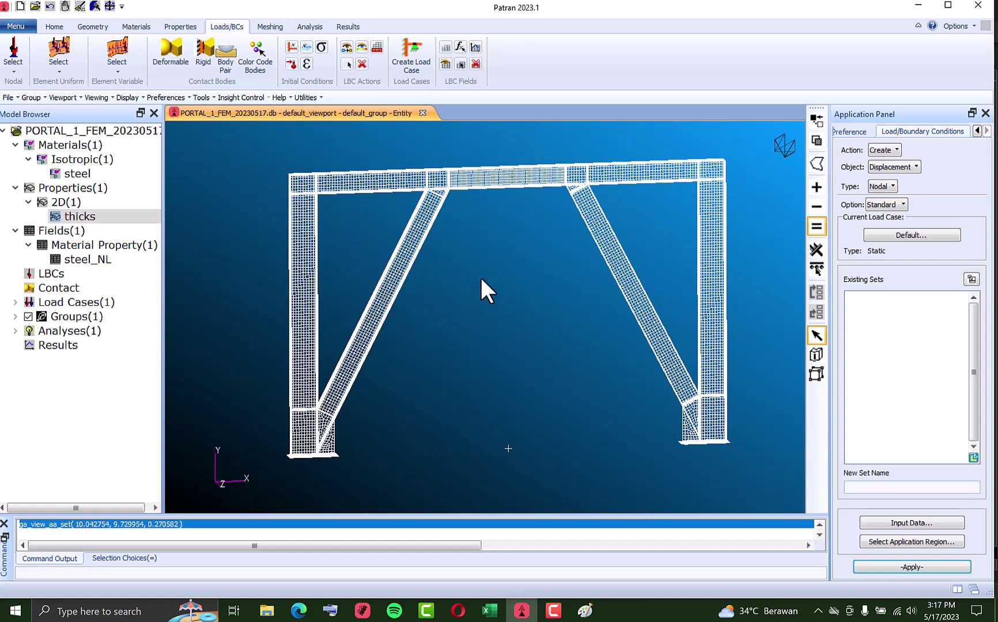
double_click(83, 302)
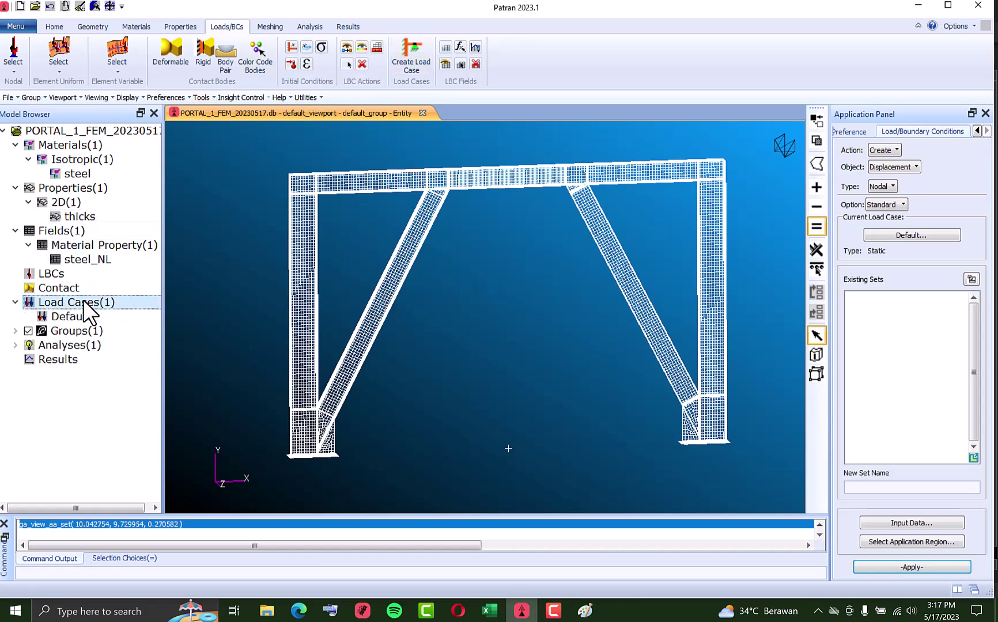
click(83, 315)
double_click(101, 316)
click(650, 543)
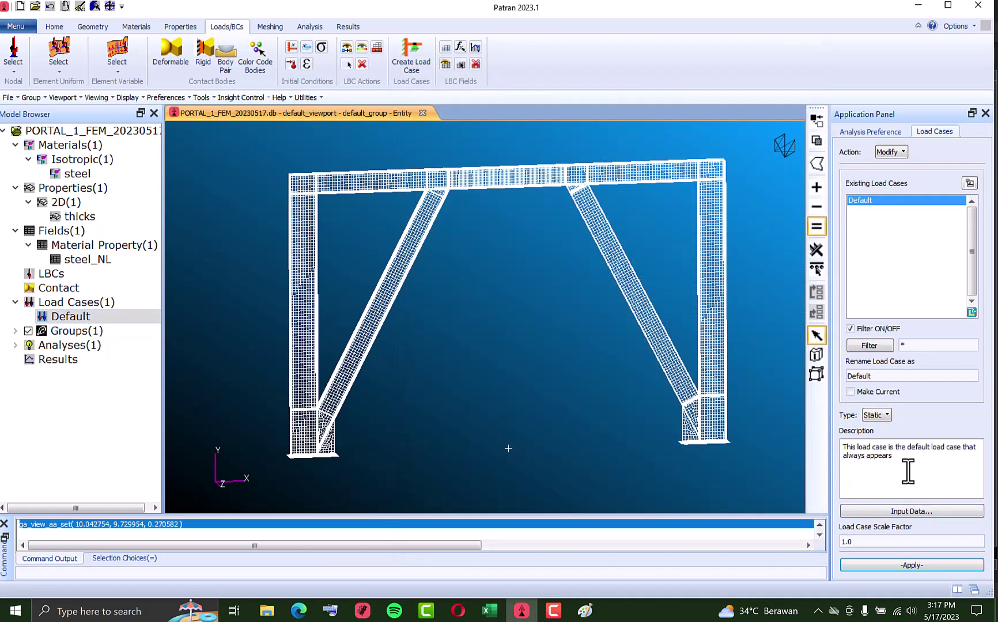
click(883, 412)
click(892, 439)
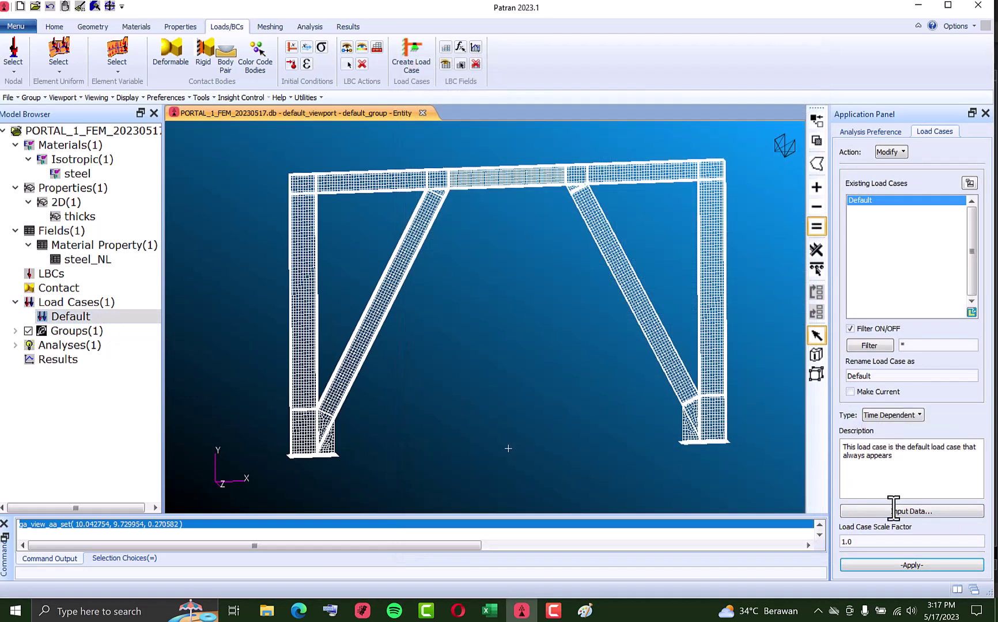
click(884, 564)
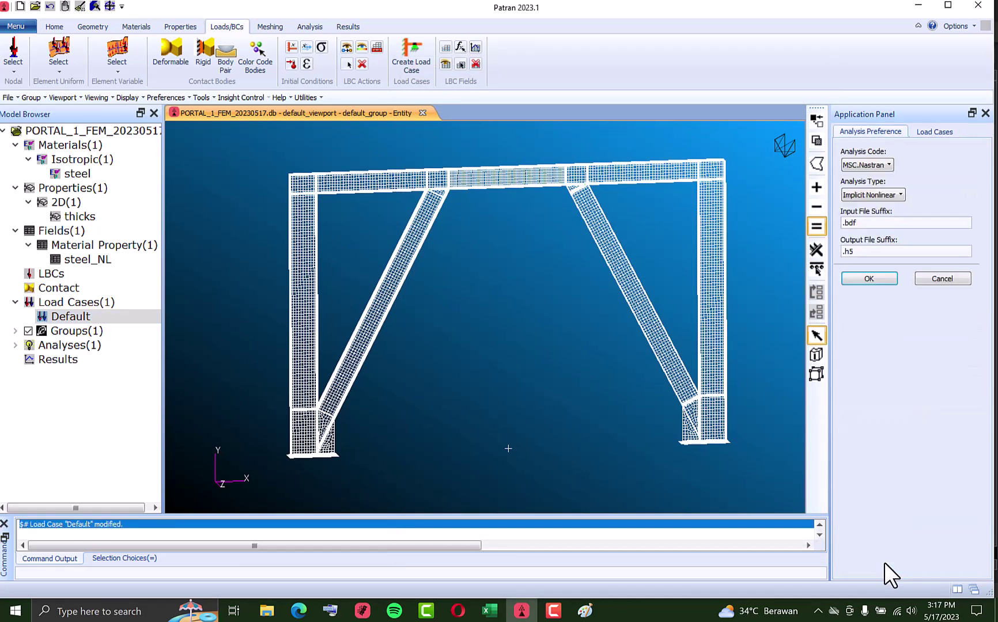
click(868, 279)
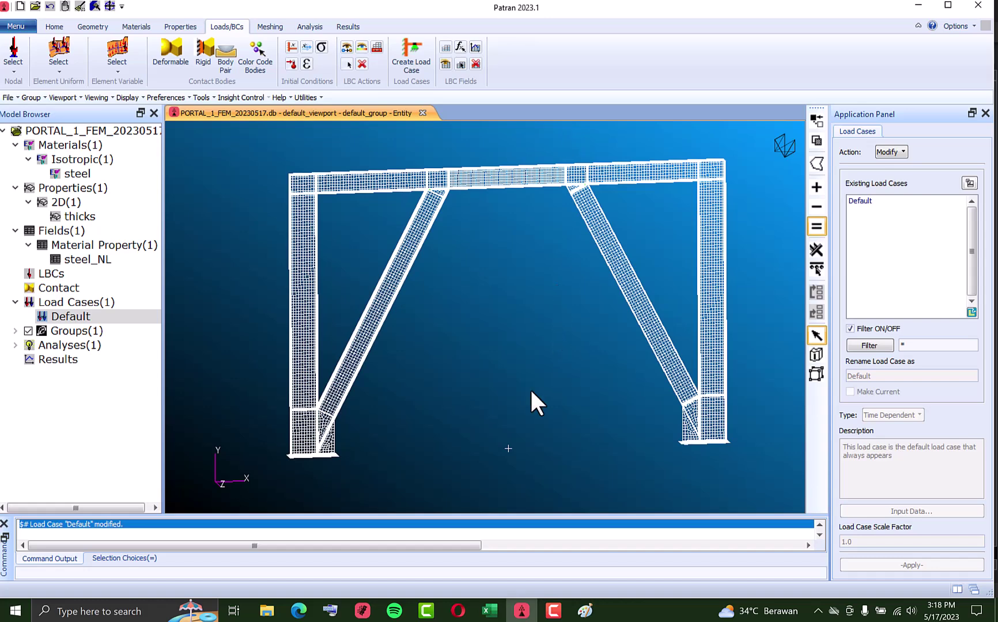
Switch to Excel and examine the time and load values on the Pembebanan sheet.
click(490, 611)
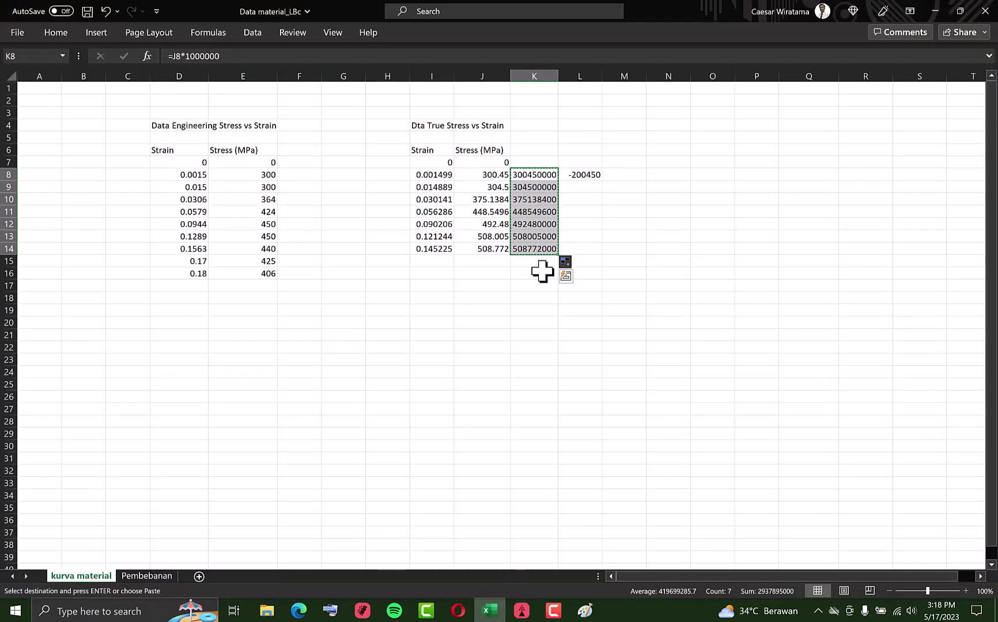
click(150, 576)
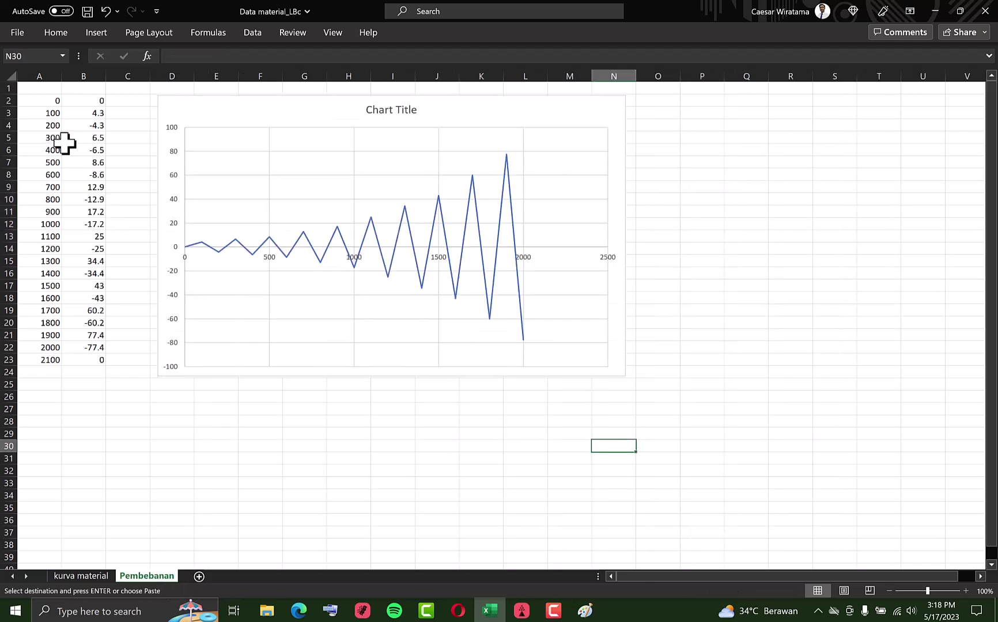
drag(49, 105, 49, 237)
key(ctrl+v)
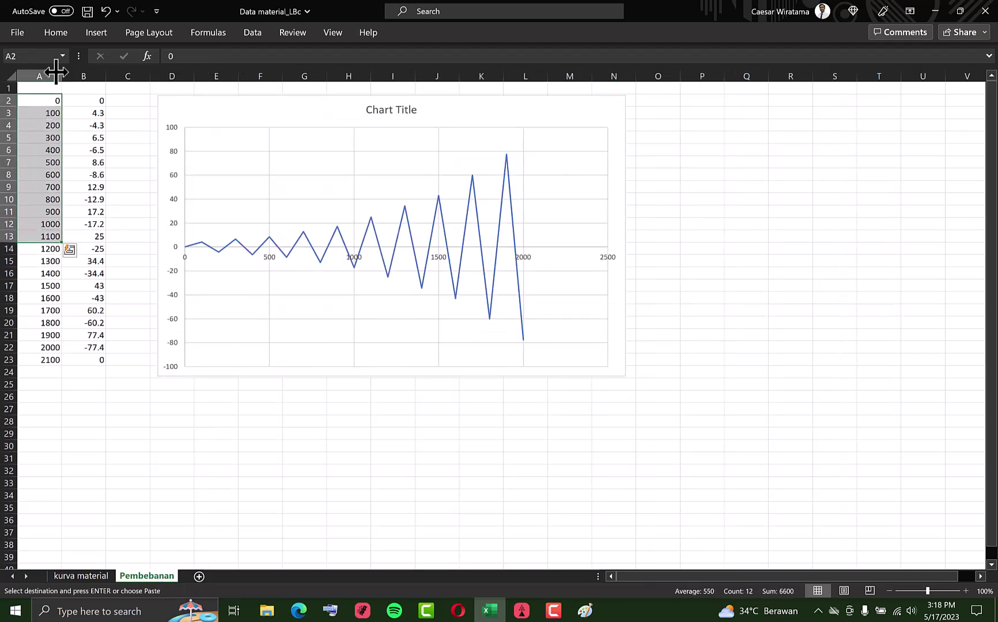
click(52, 102)
click(45, 151)
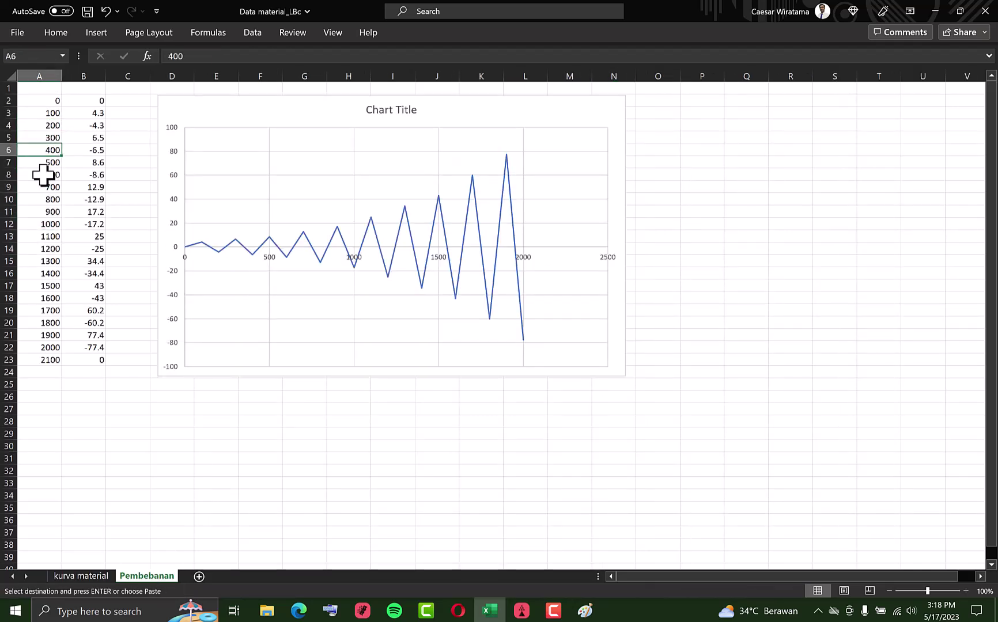
click(52, 201)
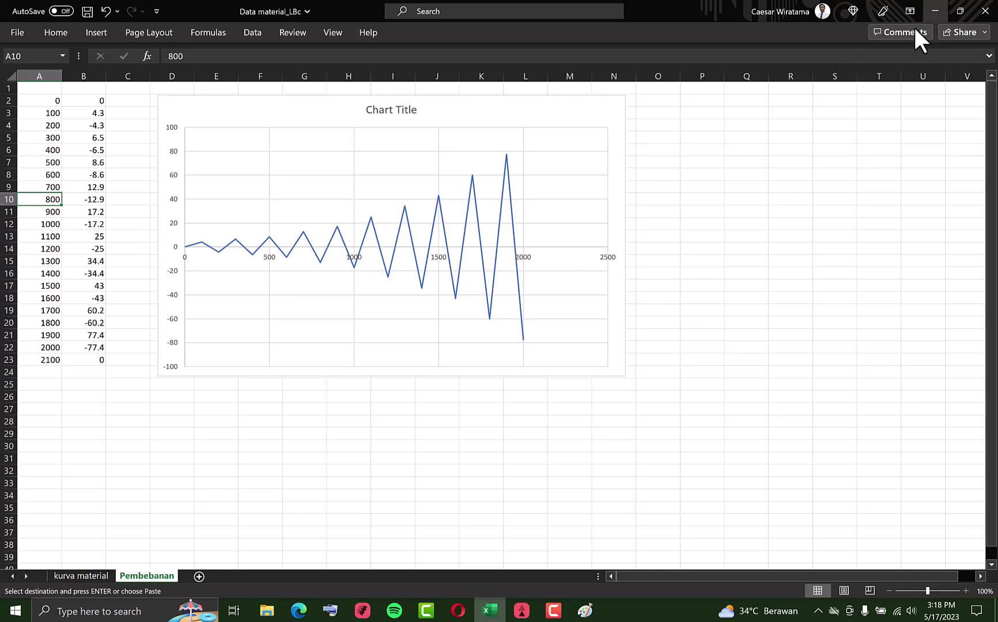
Switch back to Patran and begin a non-spatial tabular field named load_hist with Time (t) as the independent variable.
click(531, 612)
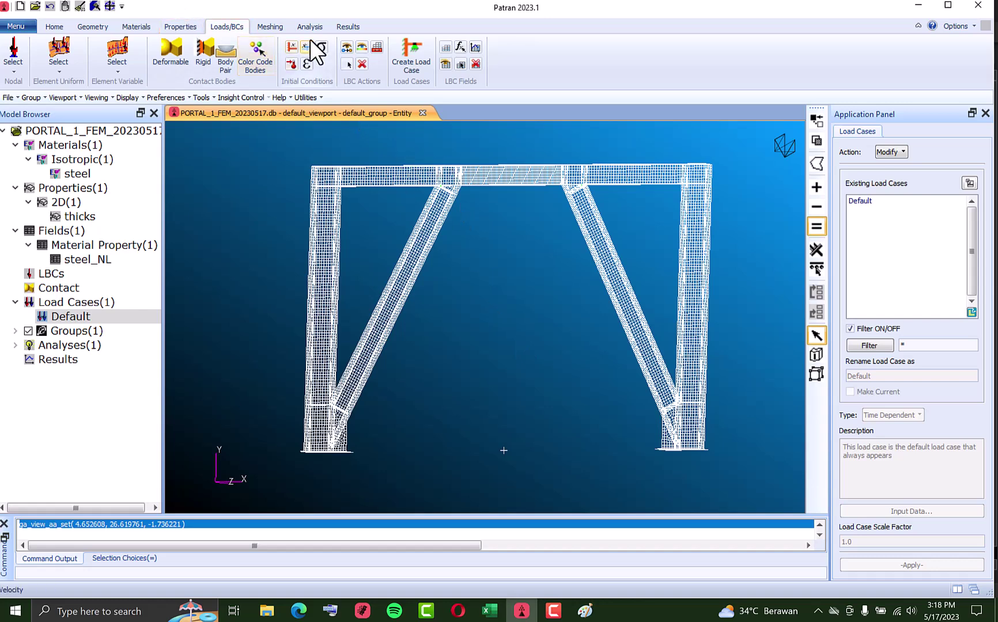
click(442, 48)
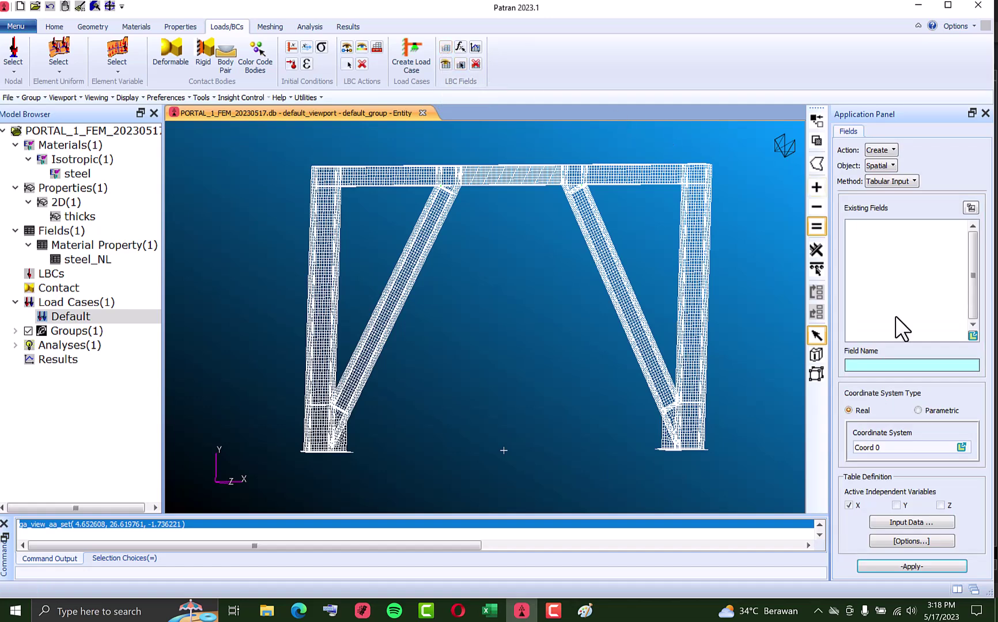
click(885, 166)
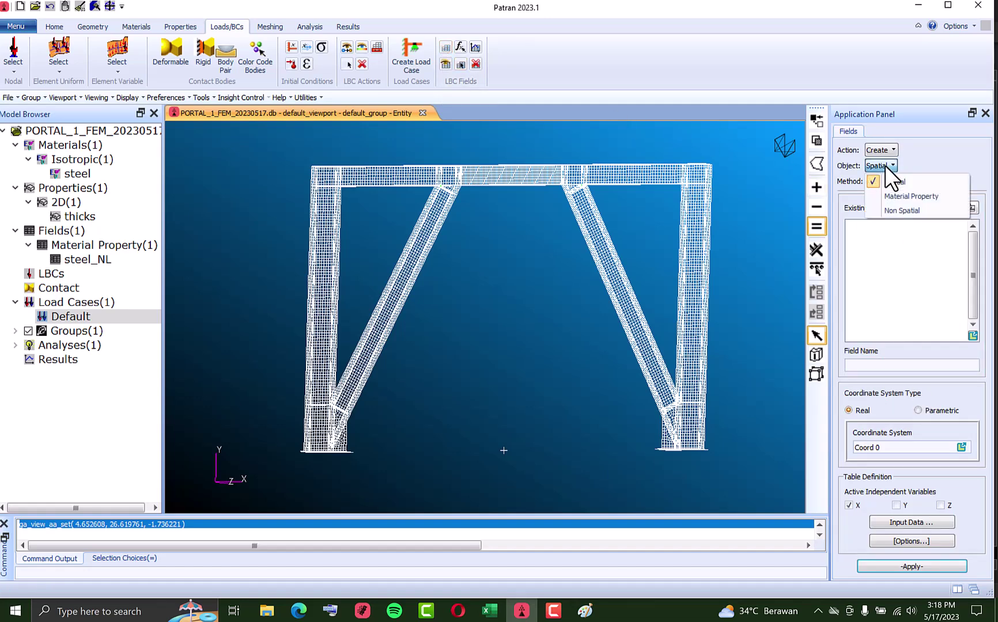
click(898, 210)
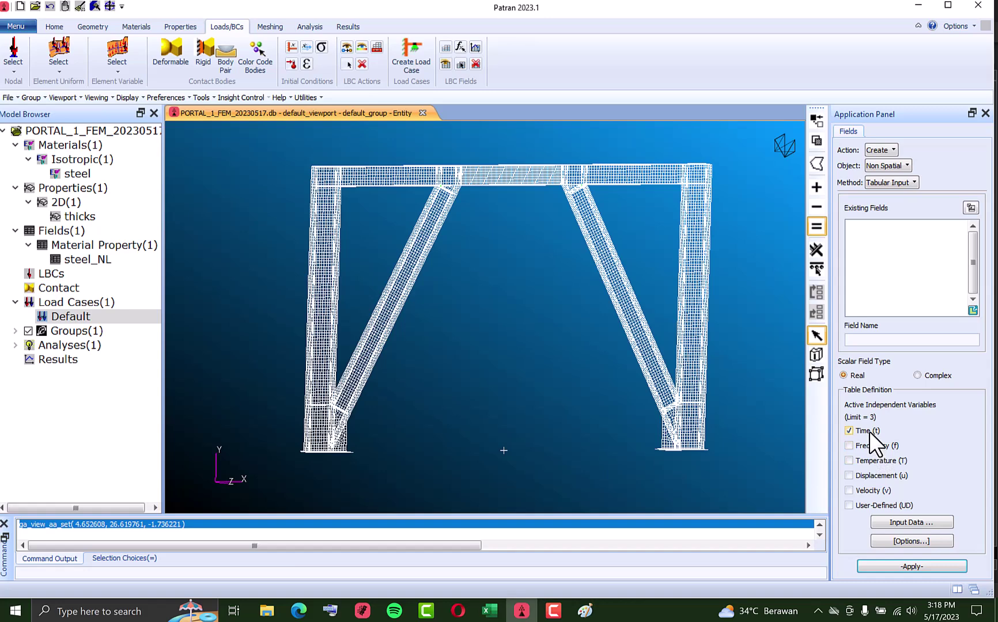
click(863, 340)
text(load_hist)
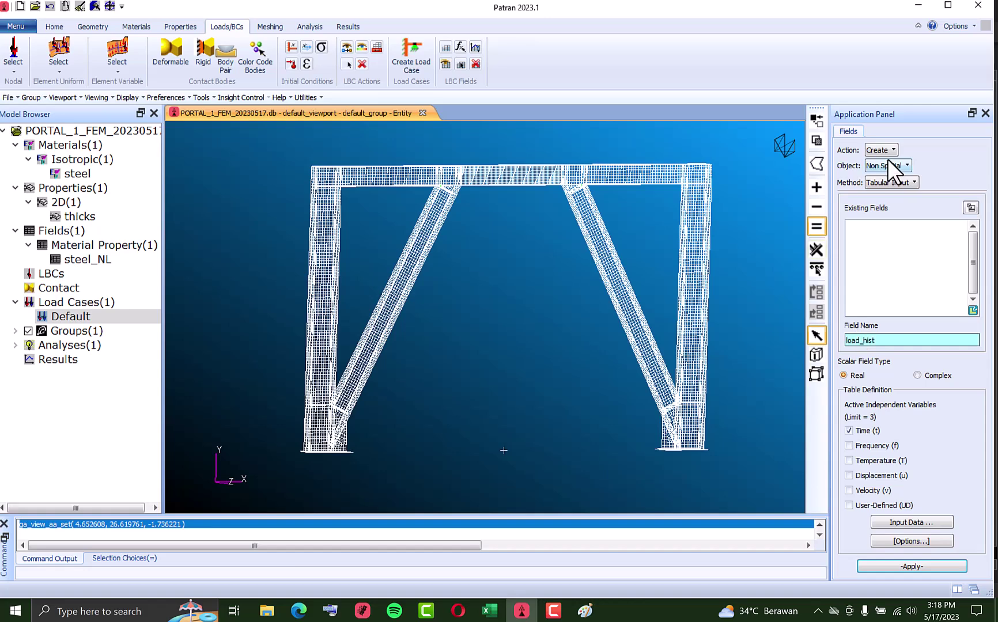
Open the field's input data table and copy cells A2:B22 from the Pembebanan sheet in Excel.
click(922, 524)
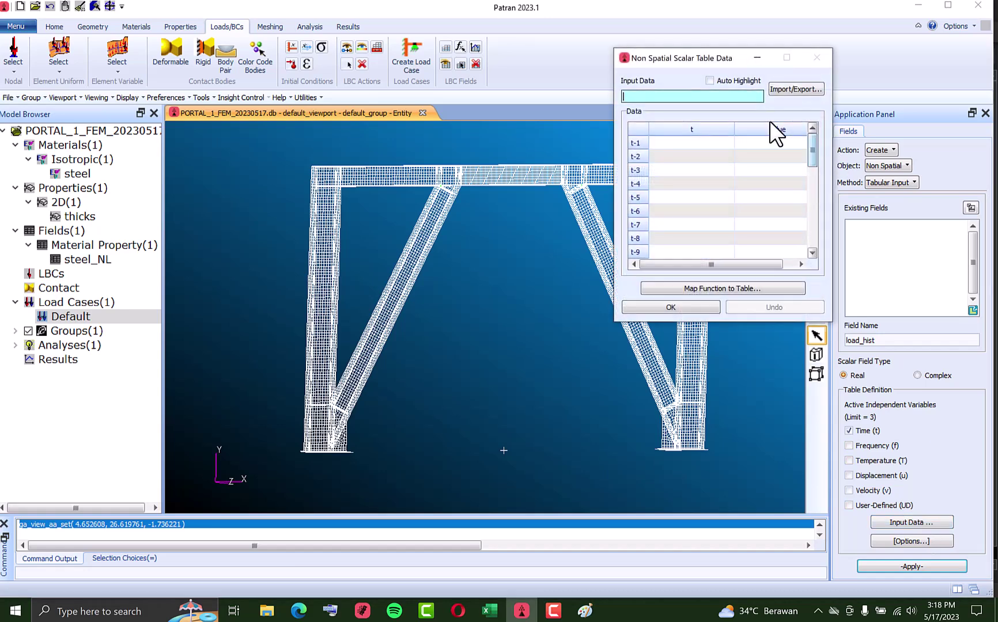
drag(710, 65, 458, 93)
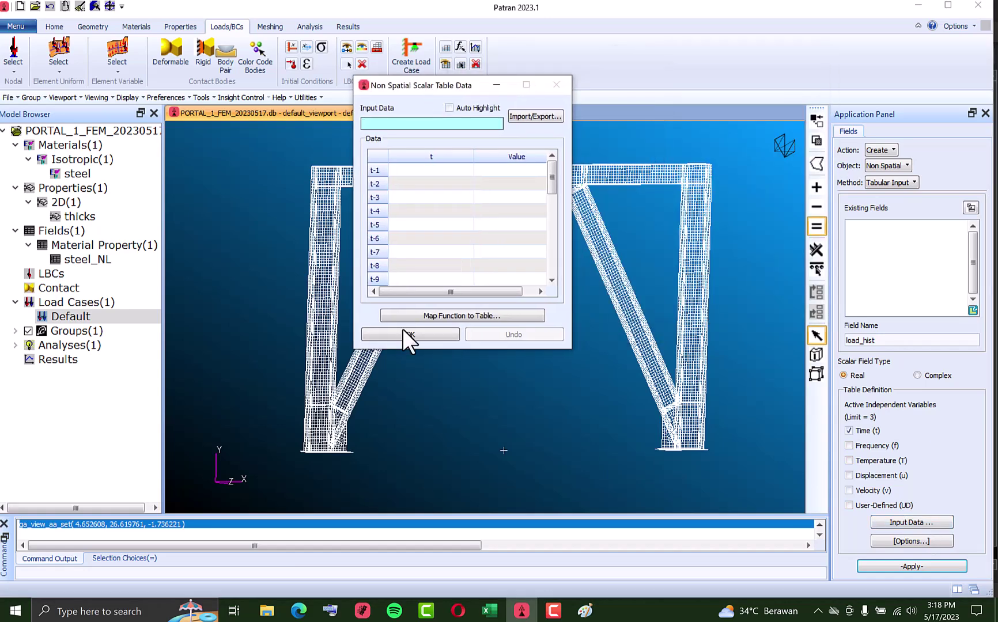
click(490, 611)
drag(46, 101, 77, 349)
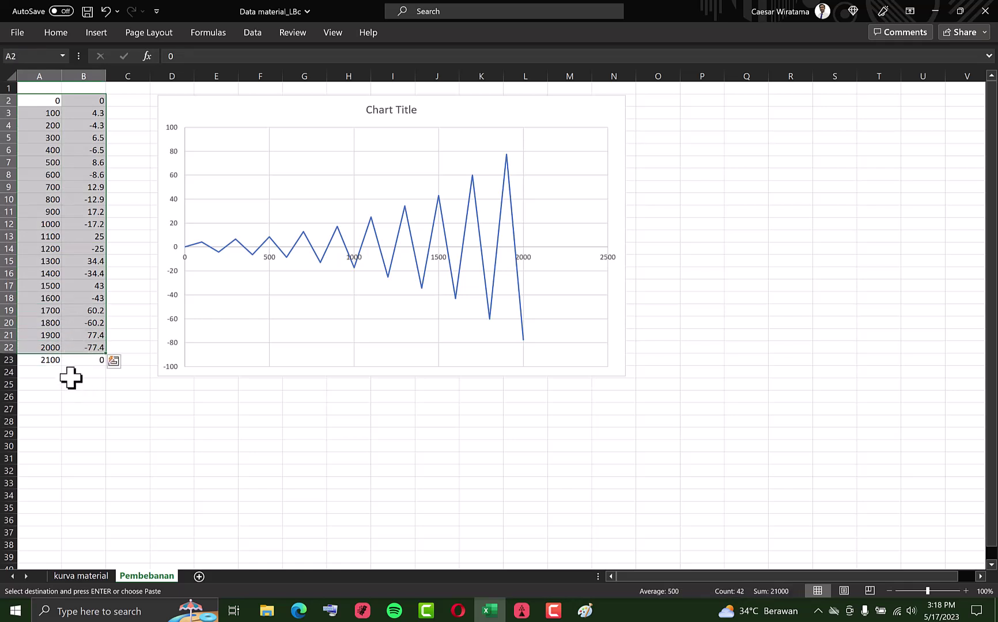
right_click(89, 269)
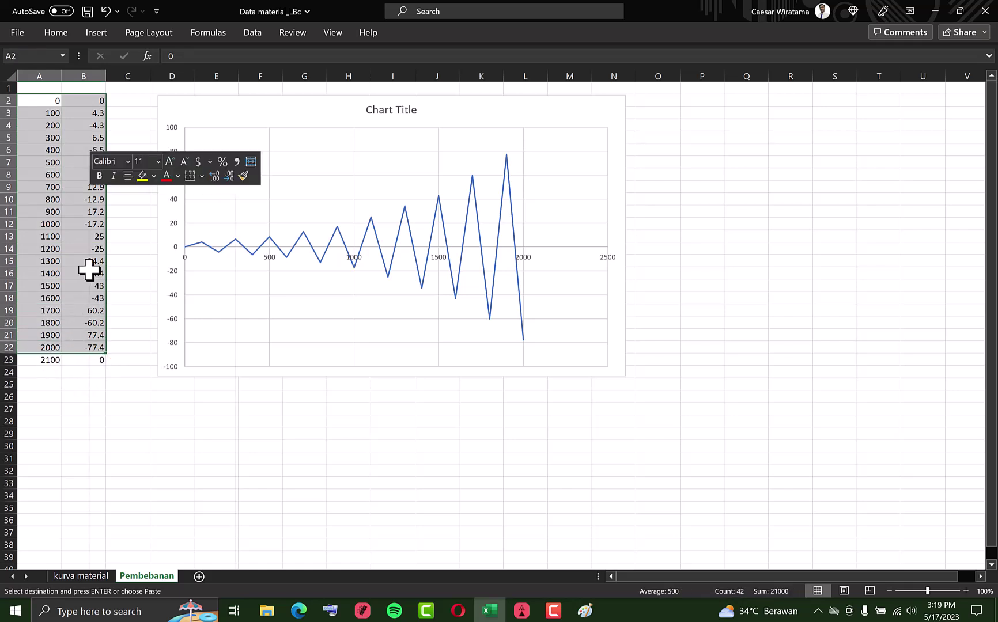
click(132, 249)
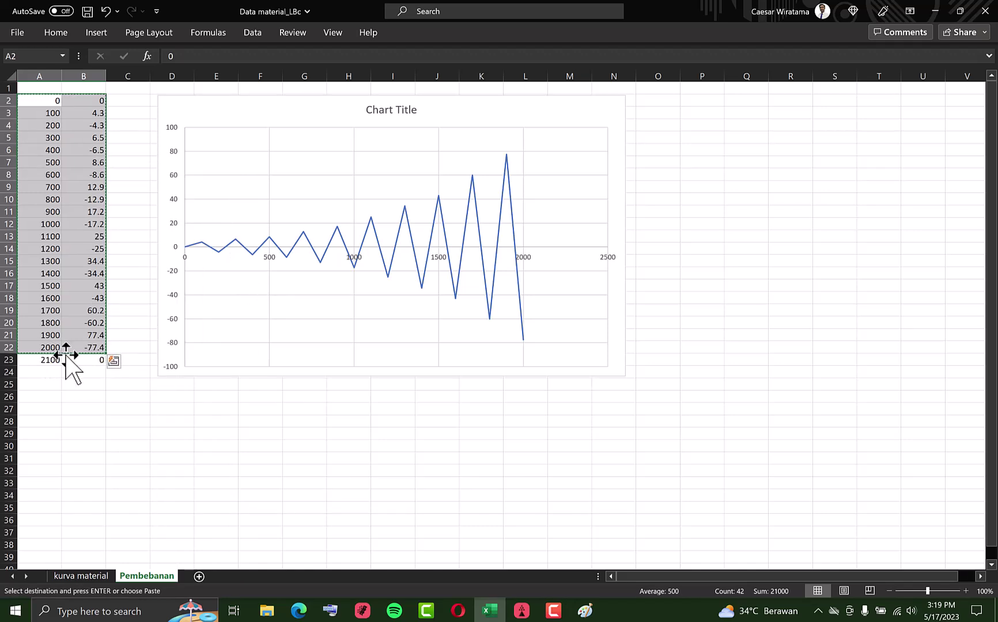
Return to Patran and paste the copied time and load values into the scalar table, starting at row t-1.
click(531, 612)
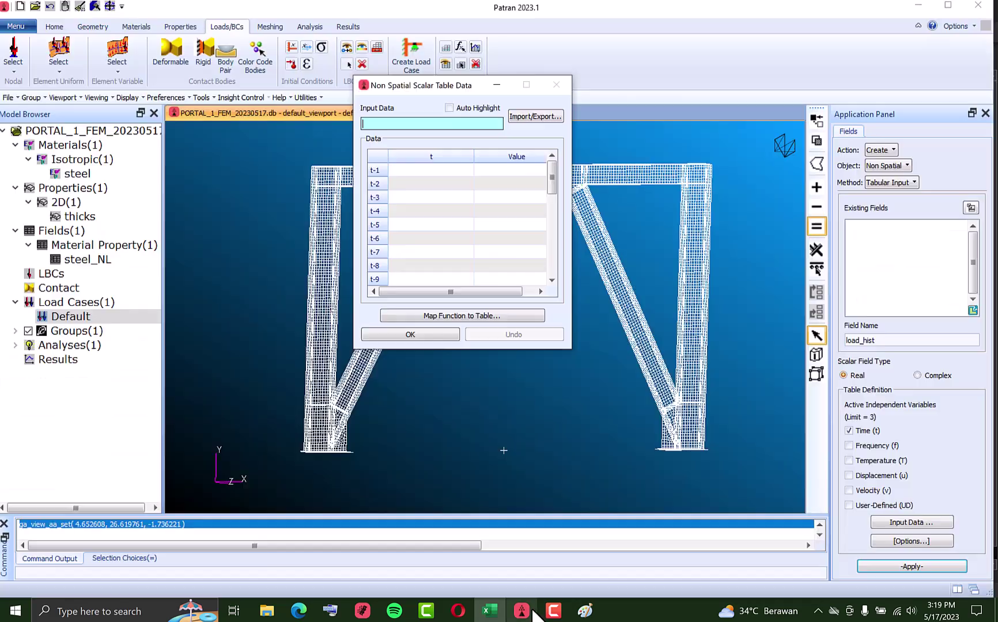
click(407, 172)
key(ctrl+v)
mouse_move(552, 228)
mouse_down()
mouse_move(553, 249)
mouse_move(555, 238)
mouse_up()
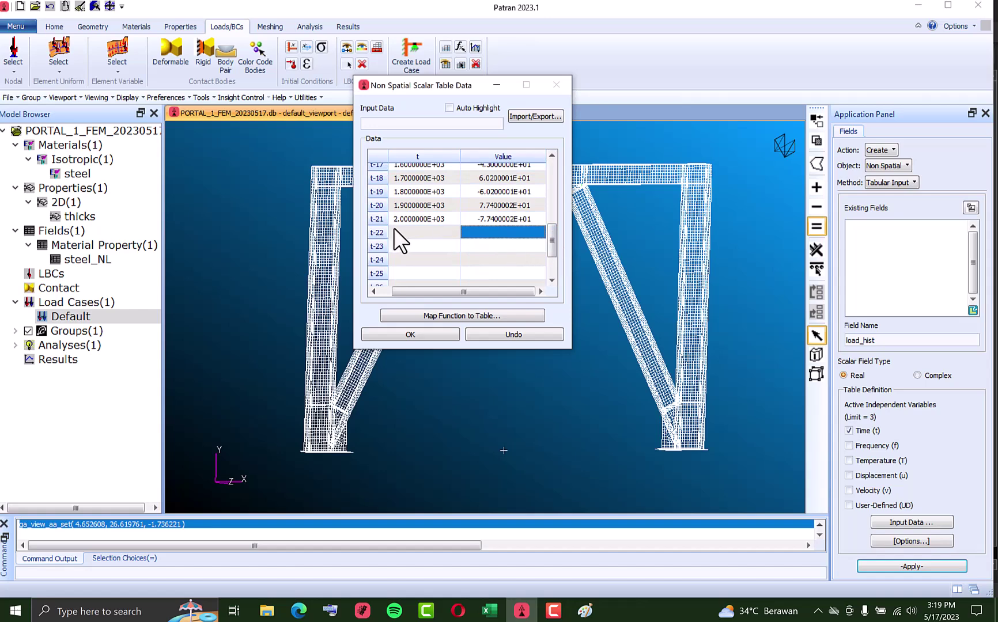
Set the maximum number of t to 21 in the field's table options.
click(912, 540)
double_click(878, 164)
text(20)
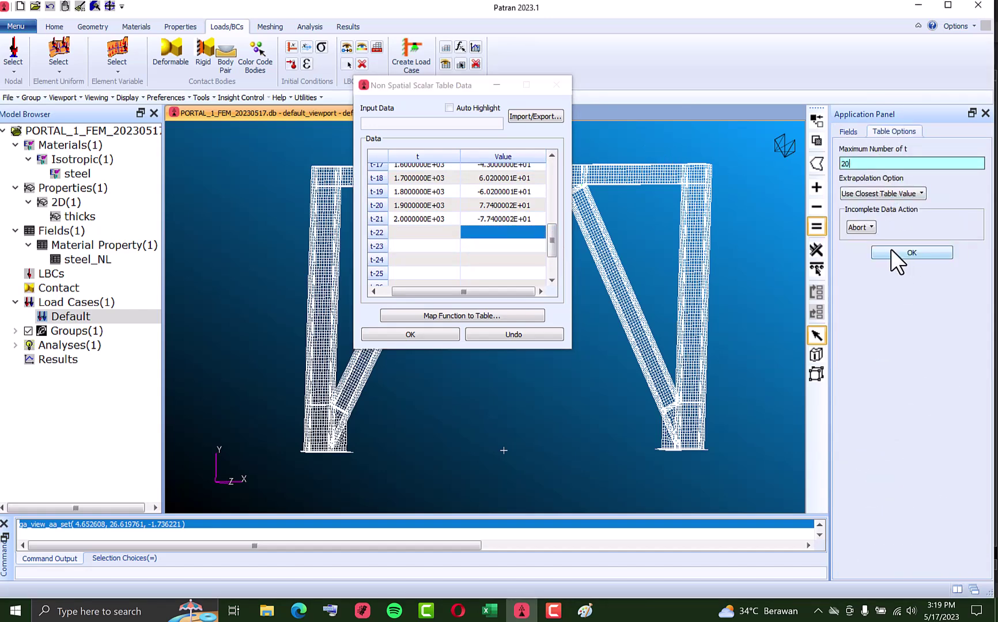
key(BackSpace)
text(1)
Set the extrapolation option to Linear Extrapolation, keep Abort as the incomplete data action, and accept the table options.
click(914, 193)
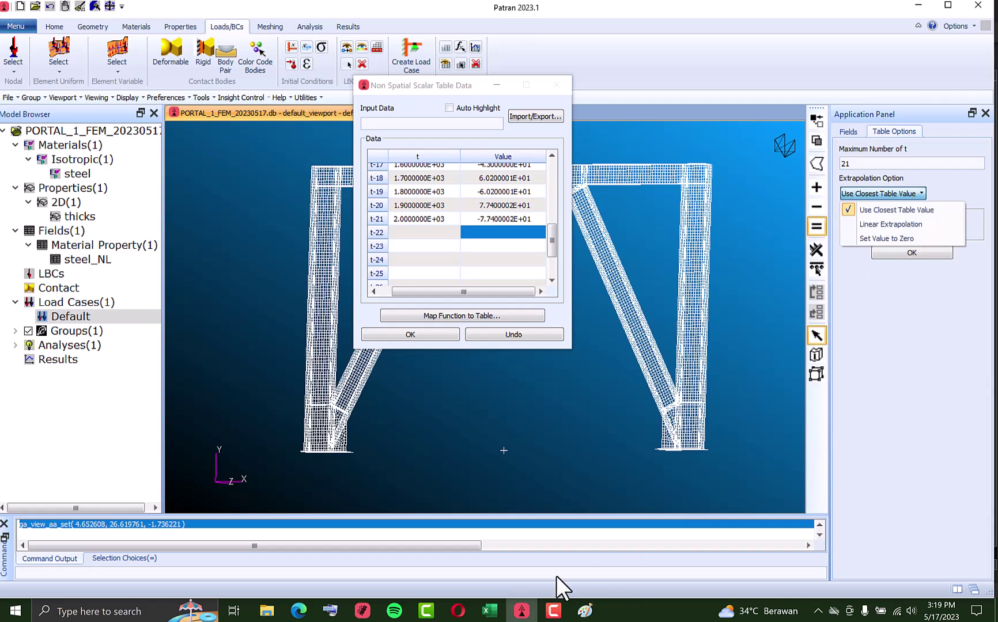
click(489, 610)
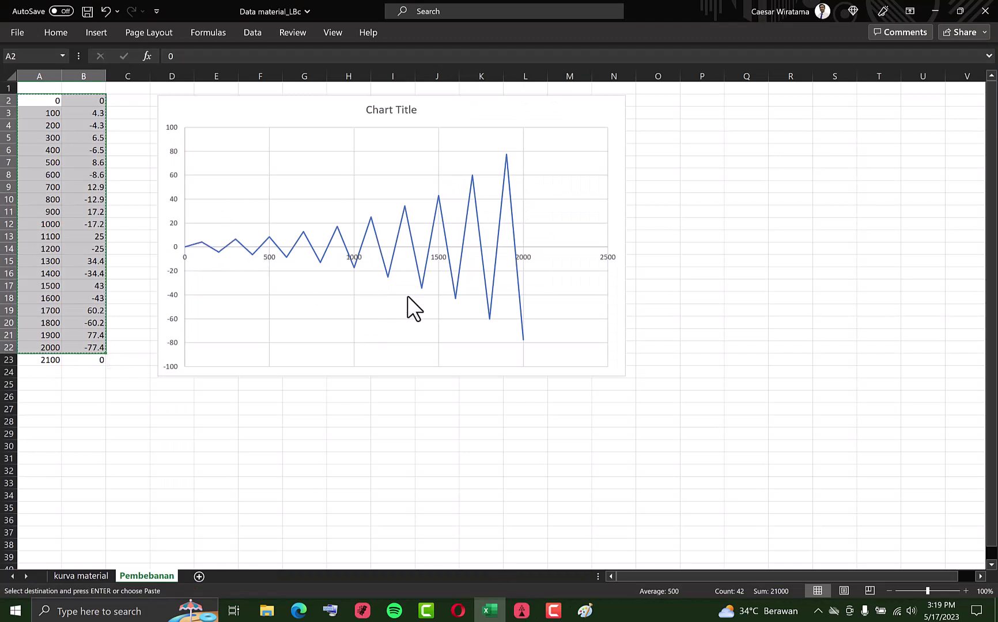
click(522, 612)
click(871, 192)
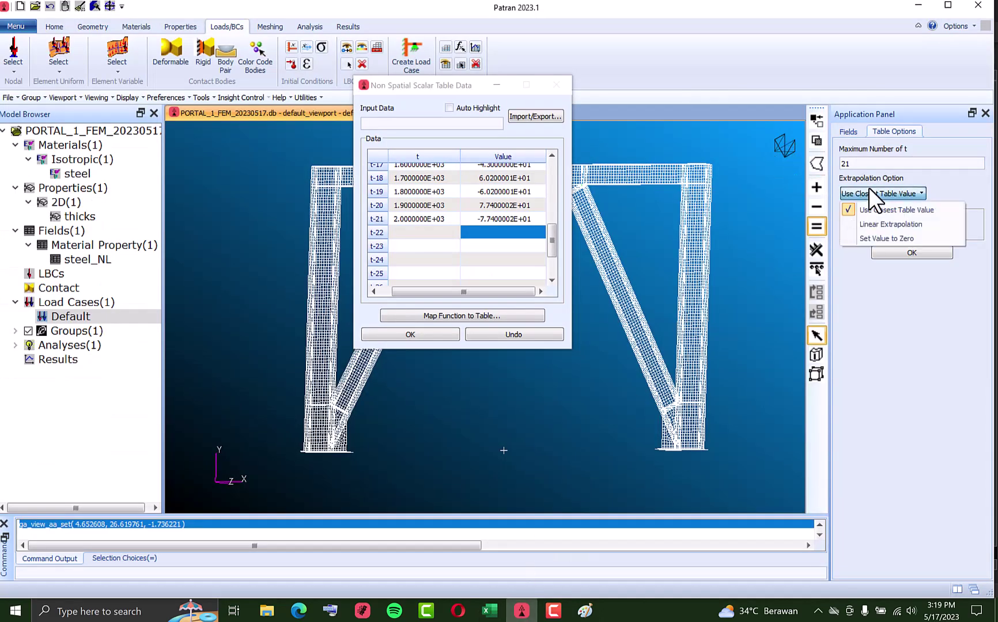
click(904, 224)
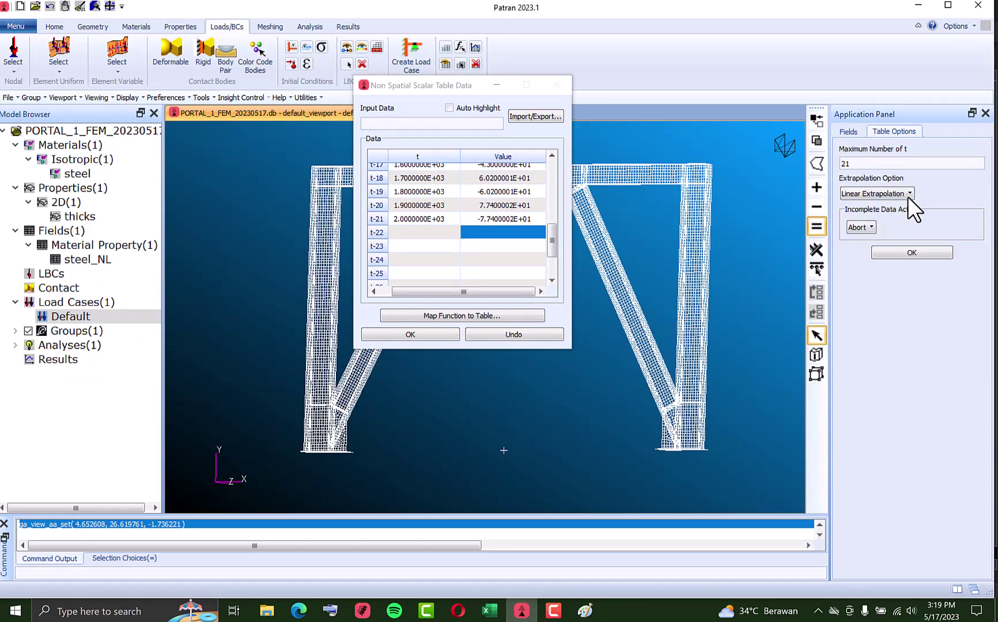
click(862, 229)
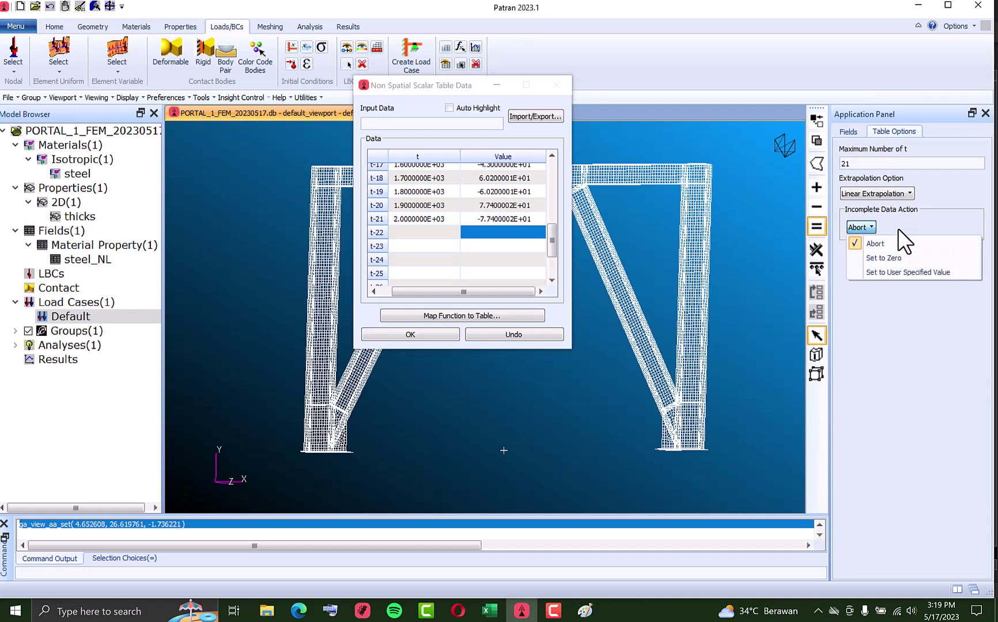
click(915, 243)
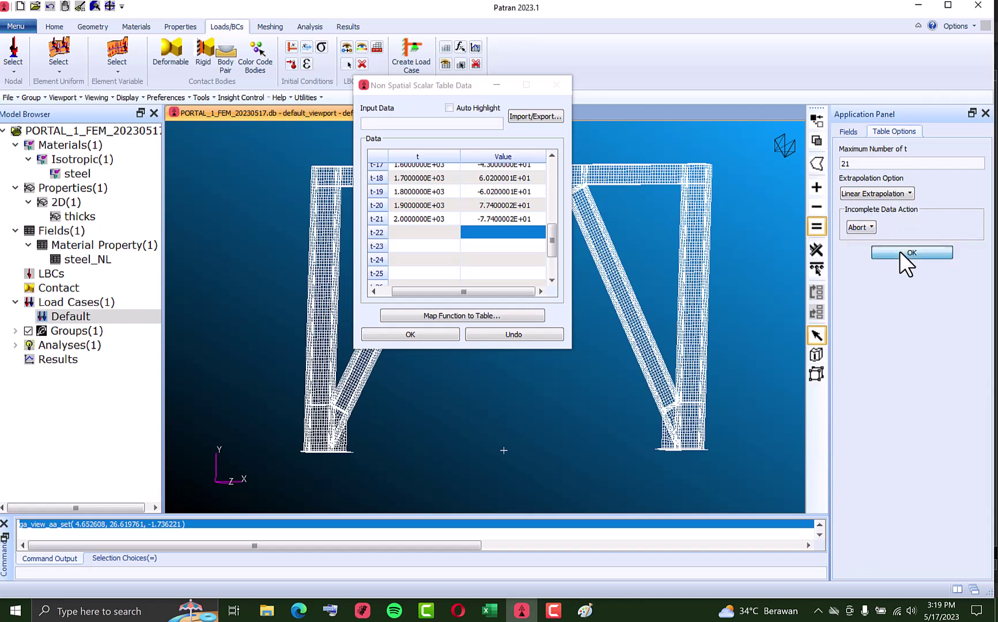
click(900, 251)
Check the table down to its last row, accept the data, and create the load_hist field.
drag(545, 183, 551, 291)
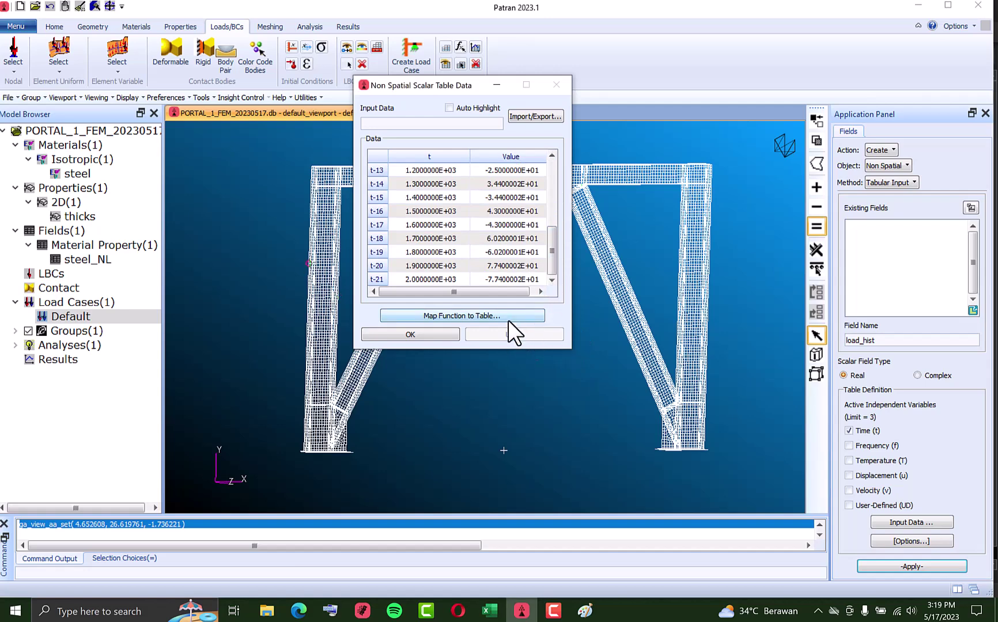
click(434, 334)
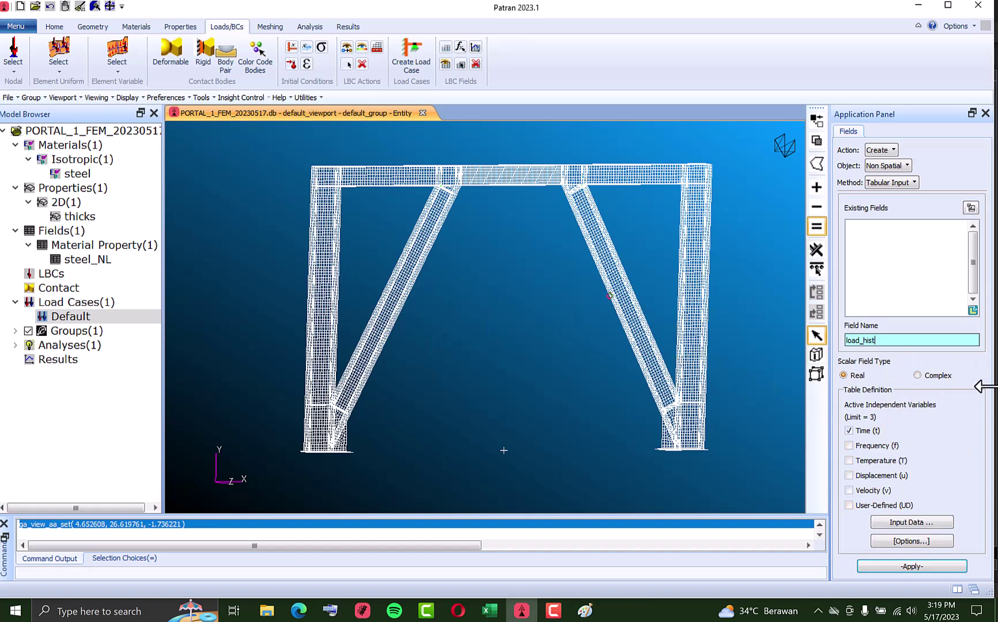
click(925, 525)
scroll(540, 219, down, 4)
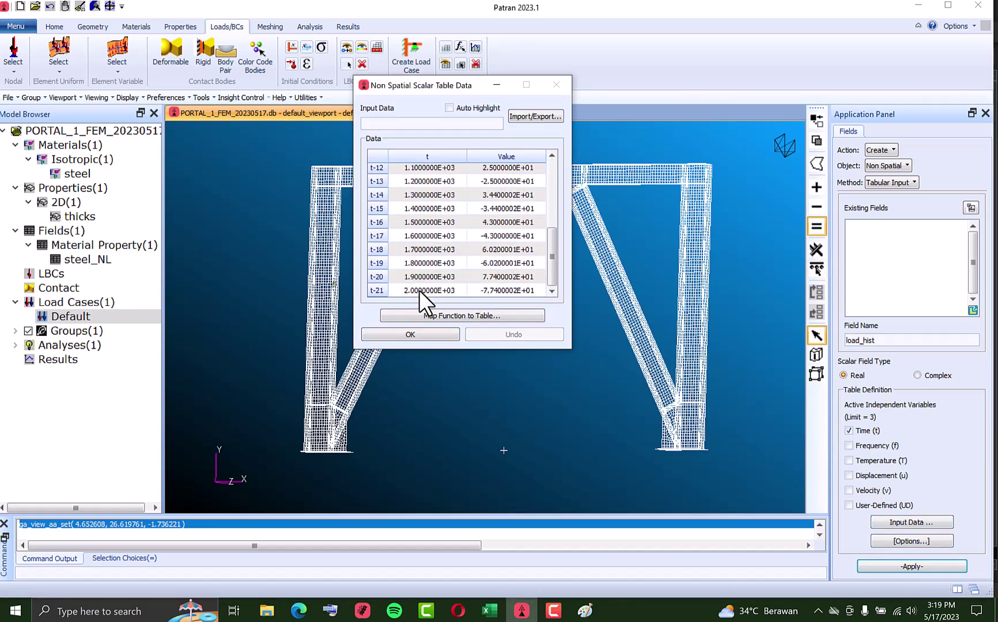
click(445, 336)
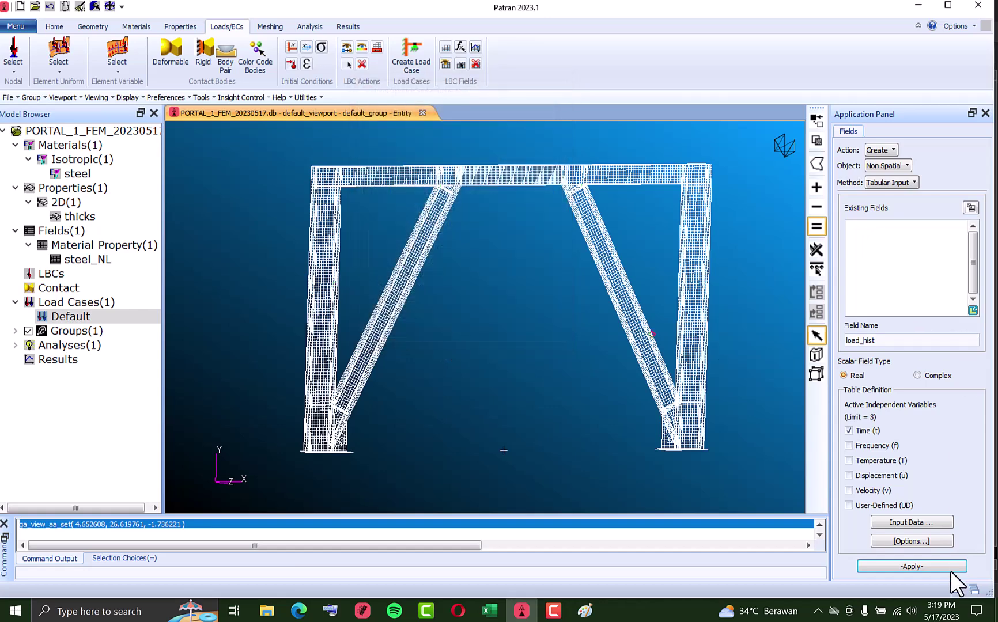
click(916, 570)
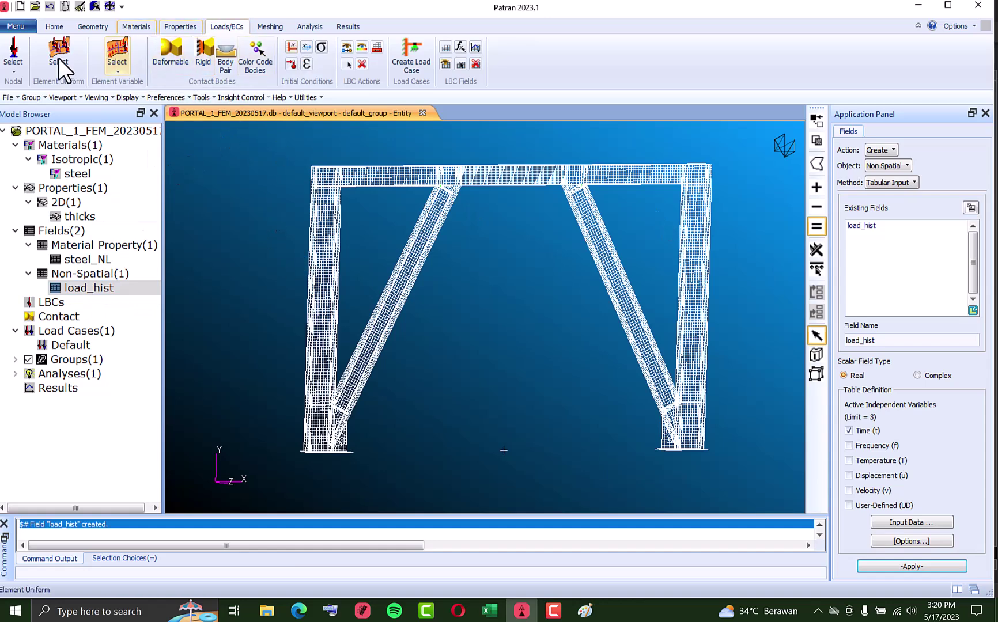
Orient the portal frame model to the front view.
click(14, 57)
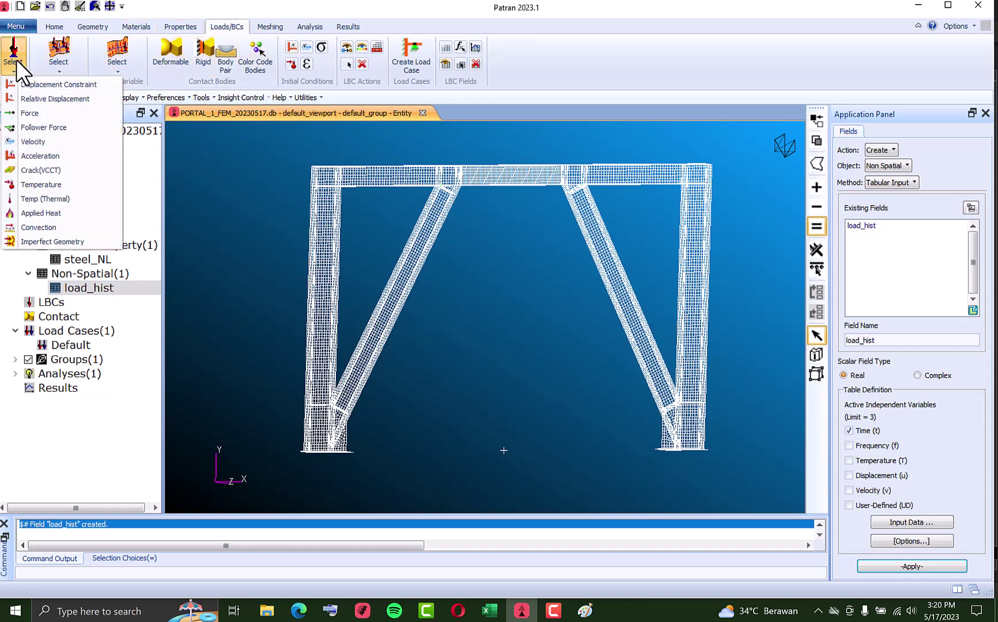
click(240, 151)
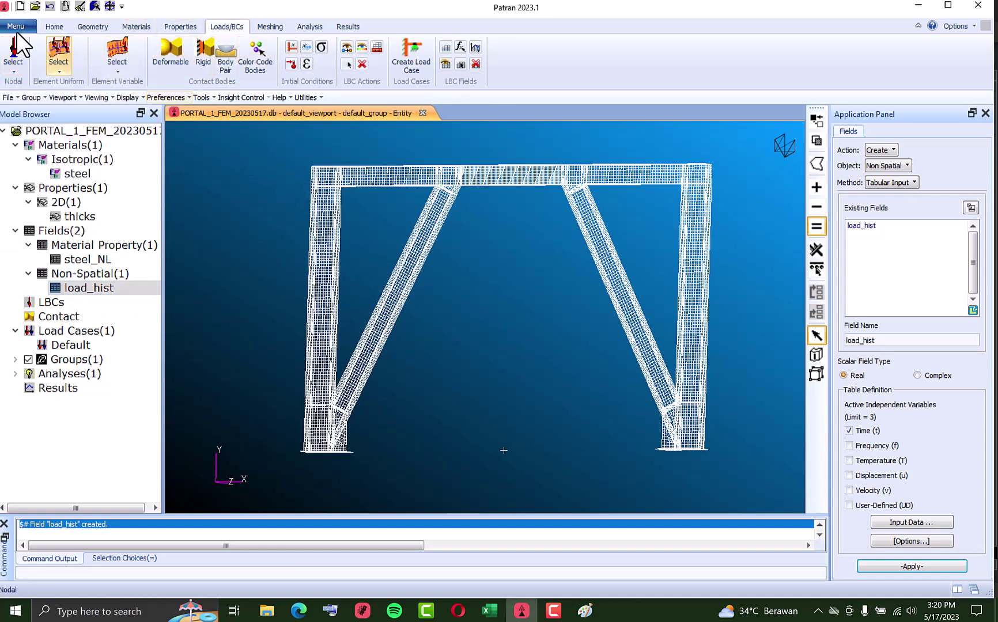
click(54, 27)
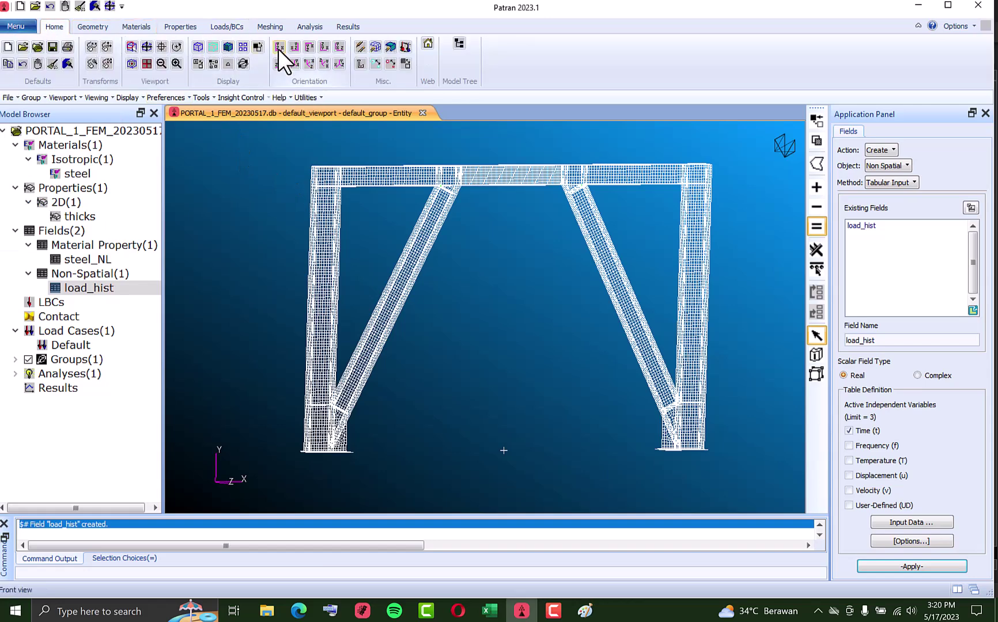
click(277, 49)
Start a nodal displacement set named fixed with translations <0,0,0>.
click(226, 26)
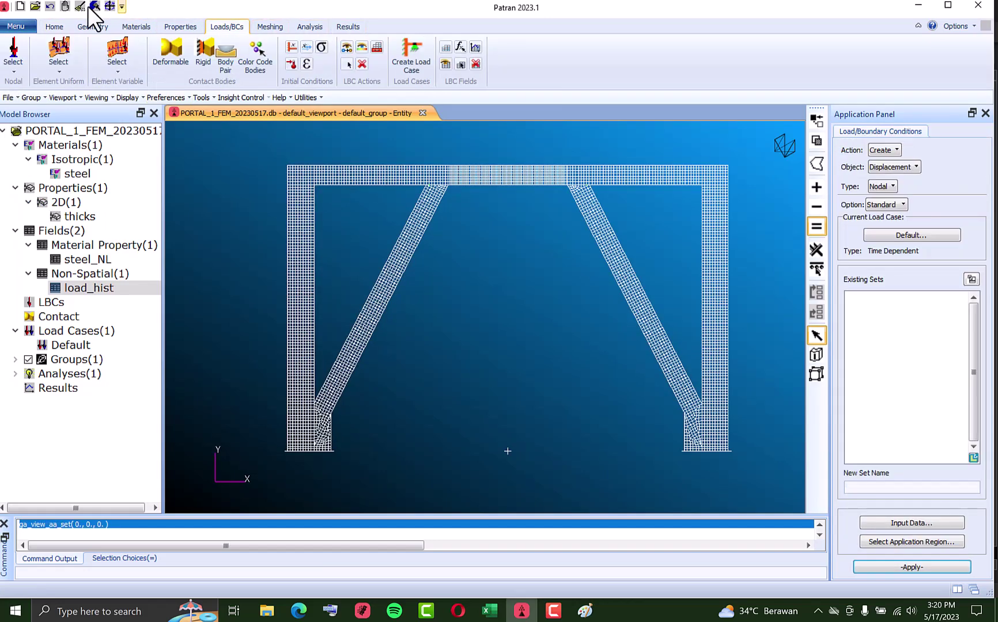
click(13, 54)
click(880, 487)
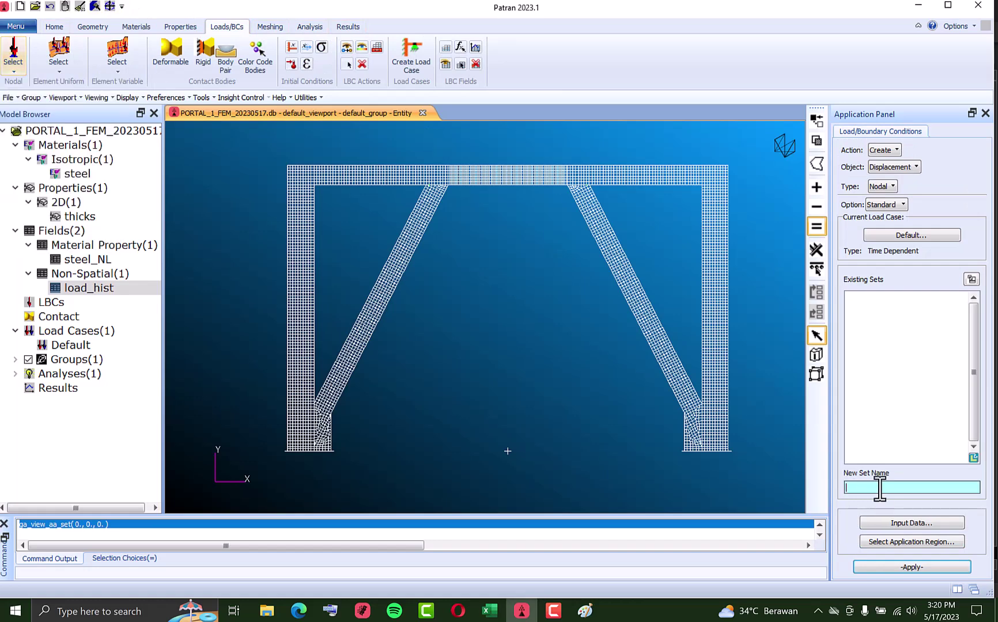
text(flxe)
text(d)
click(896, 523)
click(573, 143)
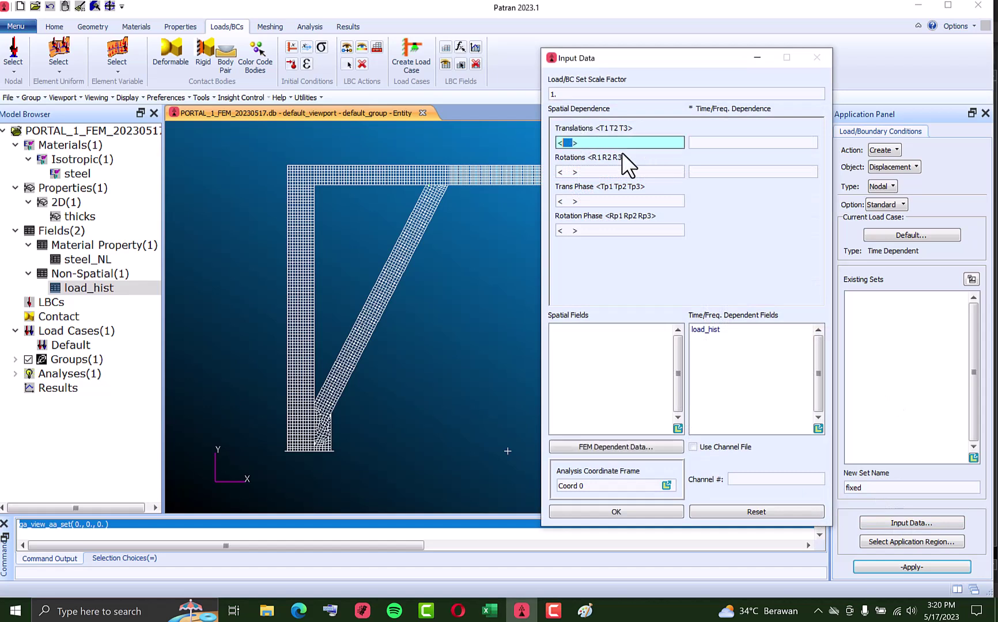
text(0,0,0)
click(600, 509)
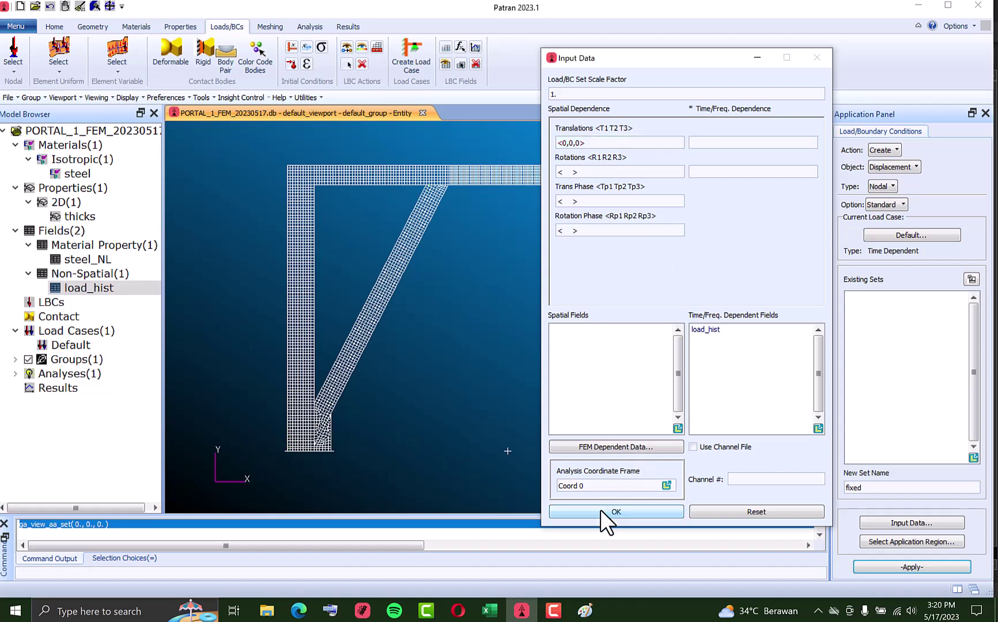
Switch the application region to FEM and add all nodes along the base of the frame's left column.
click(887, 541)
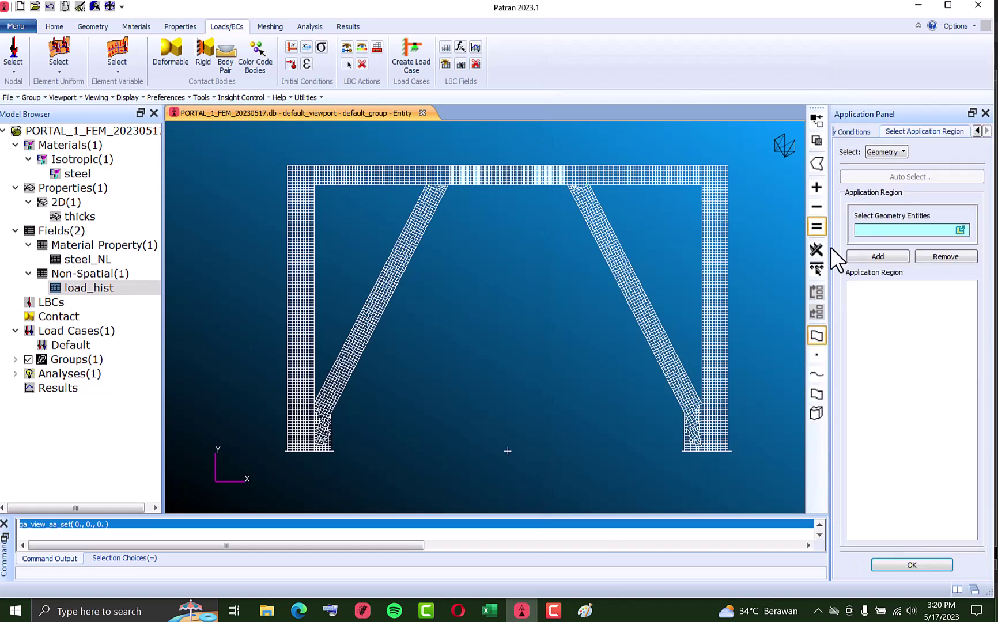
click(890, 152)
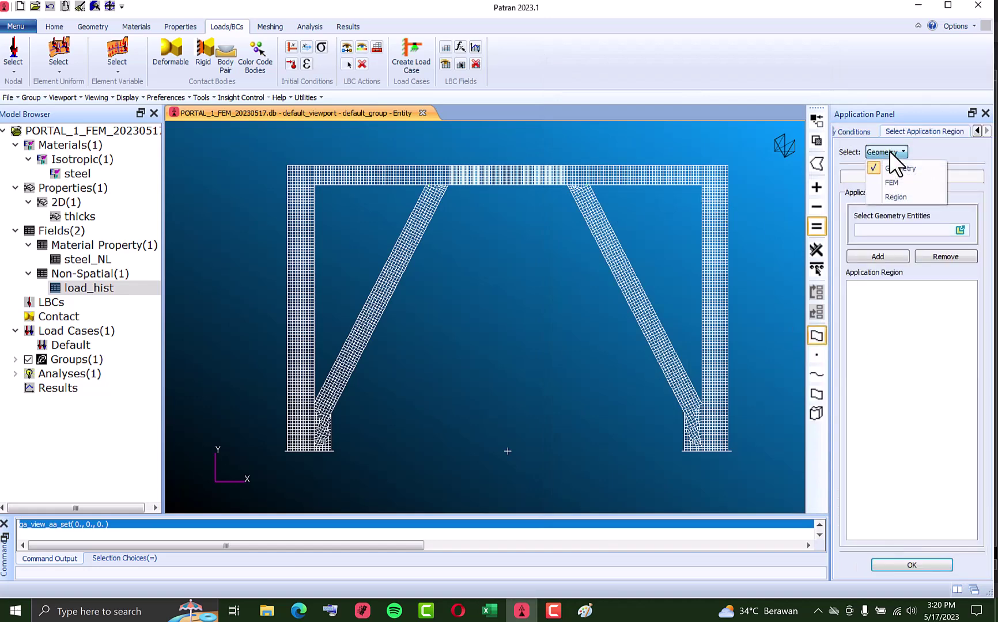
click(890, 180)
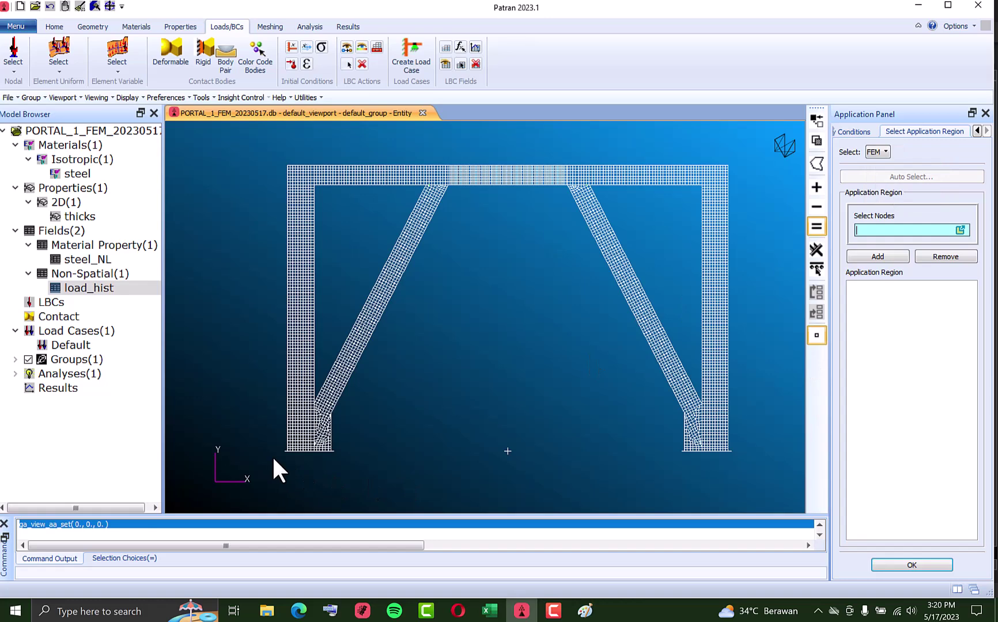
scroll(272, 458, up, 5)
drag(268, 448, 410, 441)
click(877, 256)
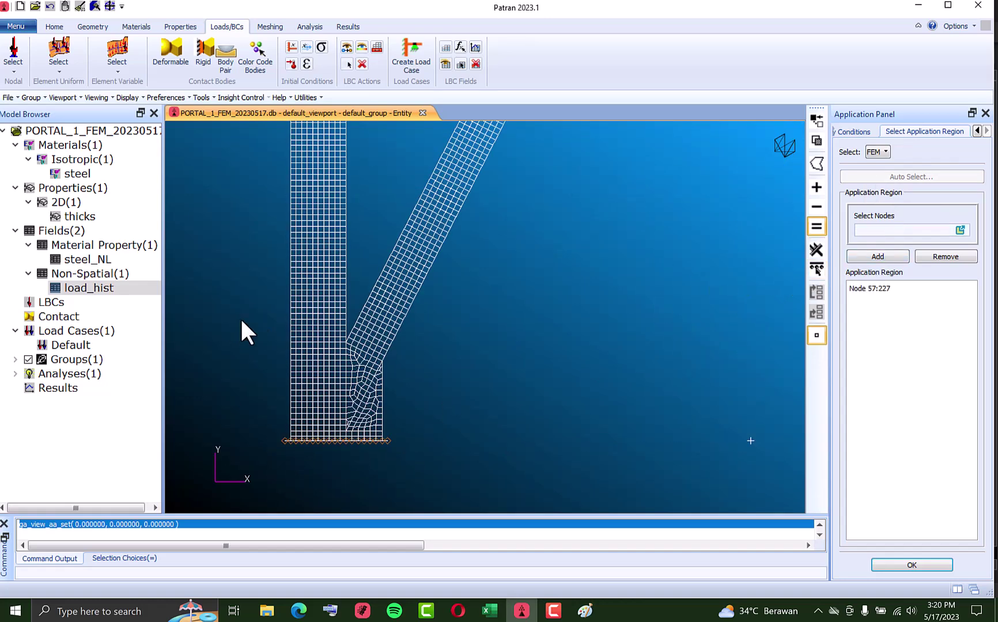
Add the right column's base nodes to the application region and create the fixed displacement set.
scroll(528, 355, down, 5)
scroll(586, 366, up, 5)
drag(421, 355, 638, 333)
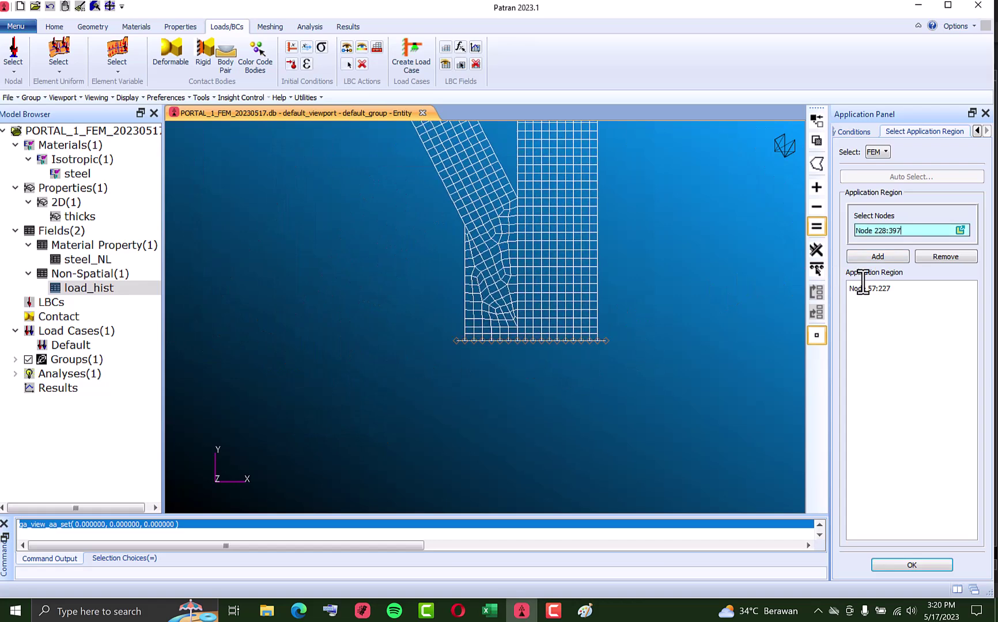
click(892, 256)
click(931, 563)
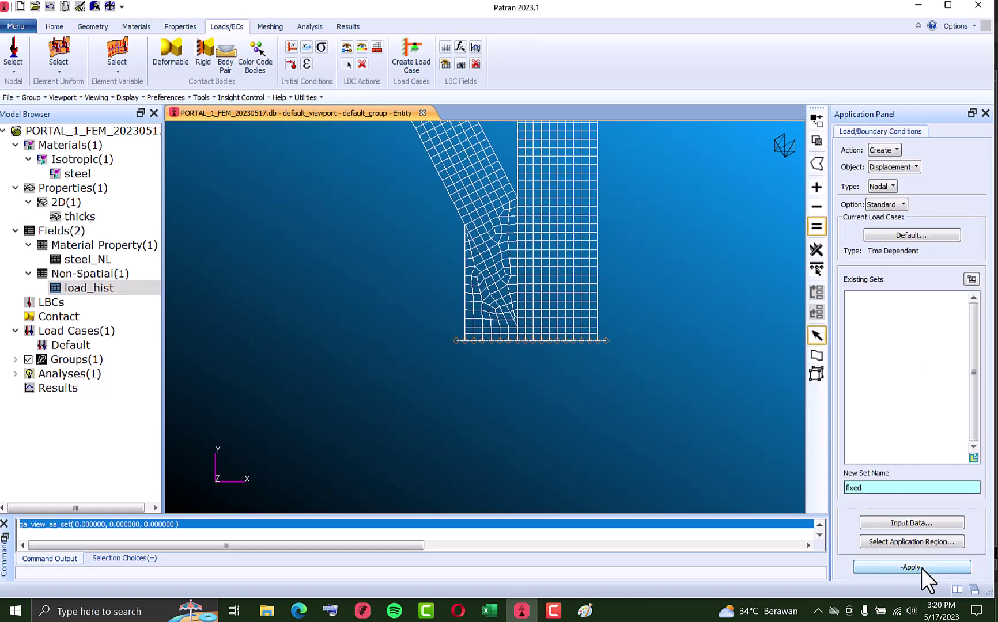
click(921, 567)
Name a new displacement set displ and assign the load_hist field as the time dependence of its translations.
scroll(586, 377, down, 5)
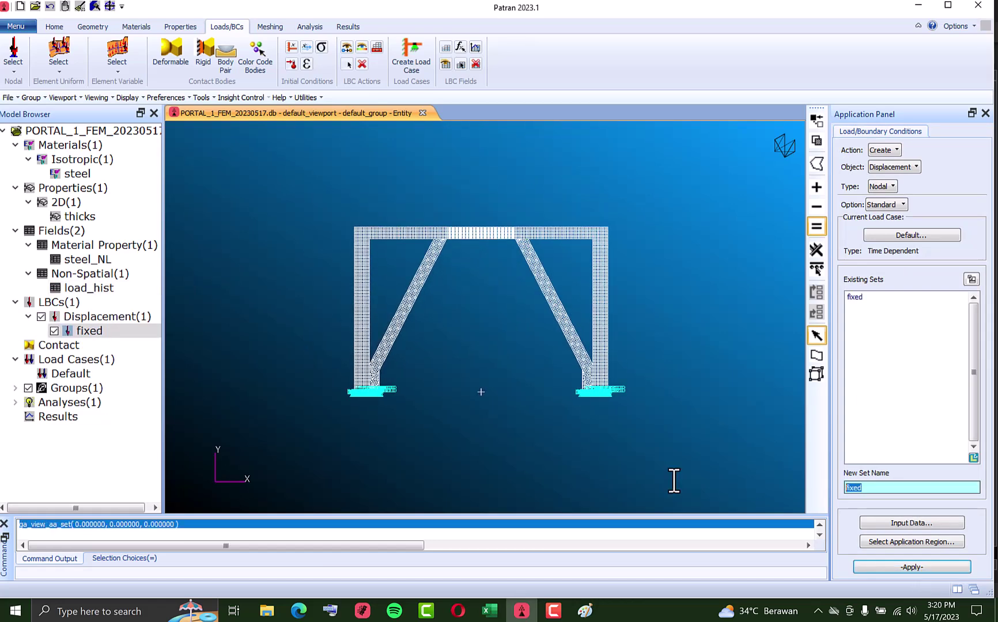
text(displ)
click(909, 523)
click(564, 143)
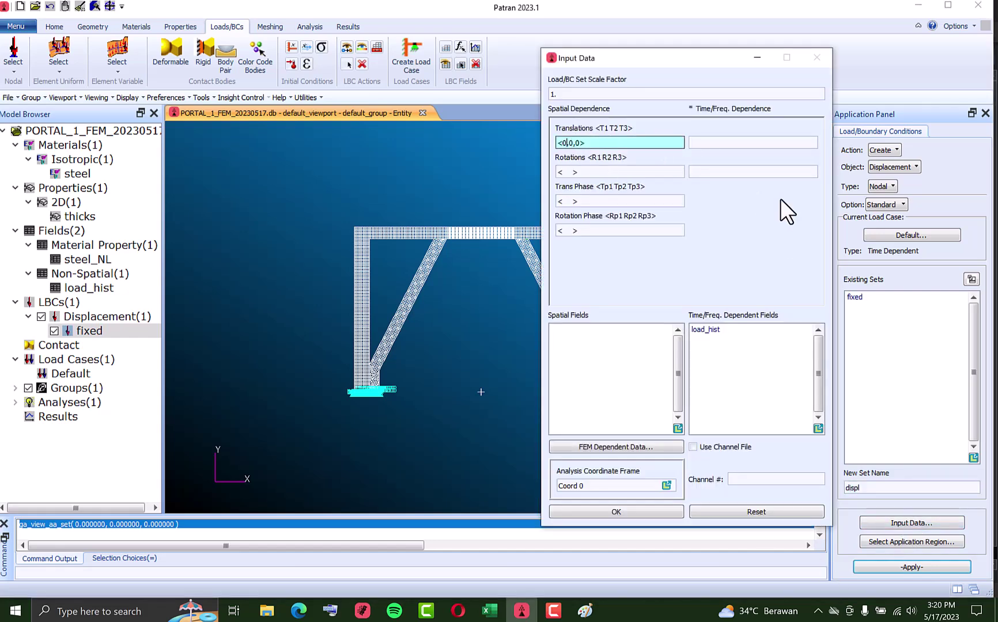
key(shift+Left)
click(714, 328)
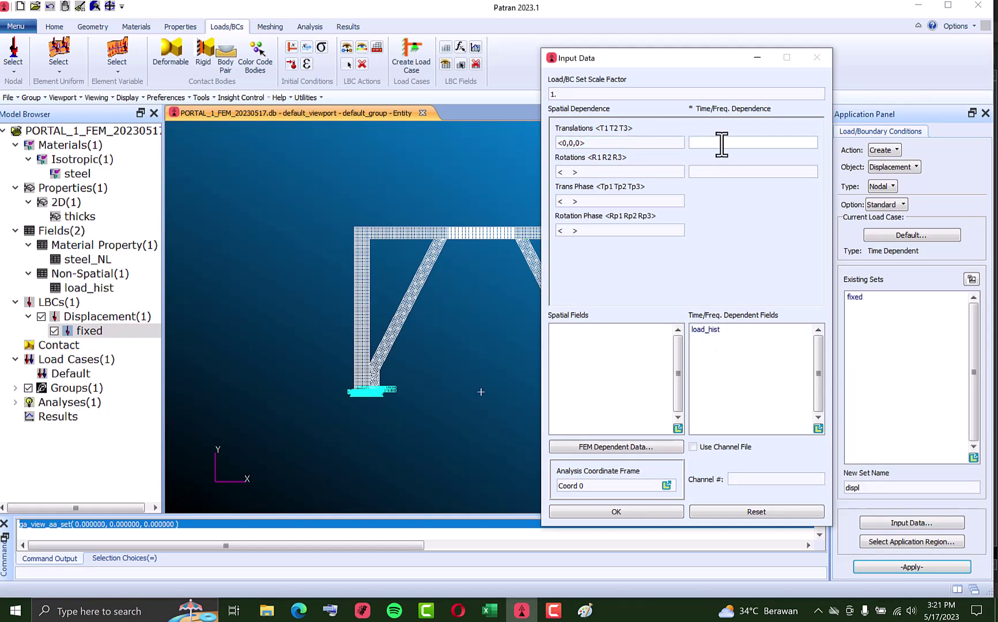
click(721, 144)
click(718, 327)
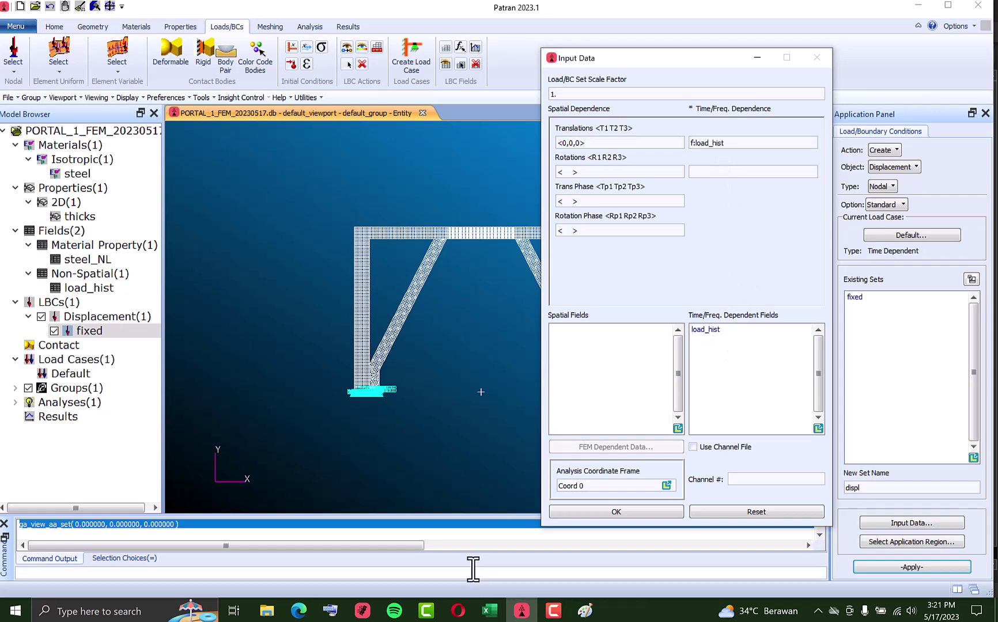
Switch to Excel to check the displacement magnitudes in the load-history table, and return to Patran.
click(490, 611)
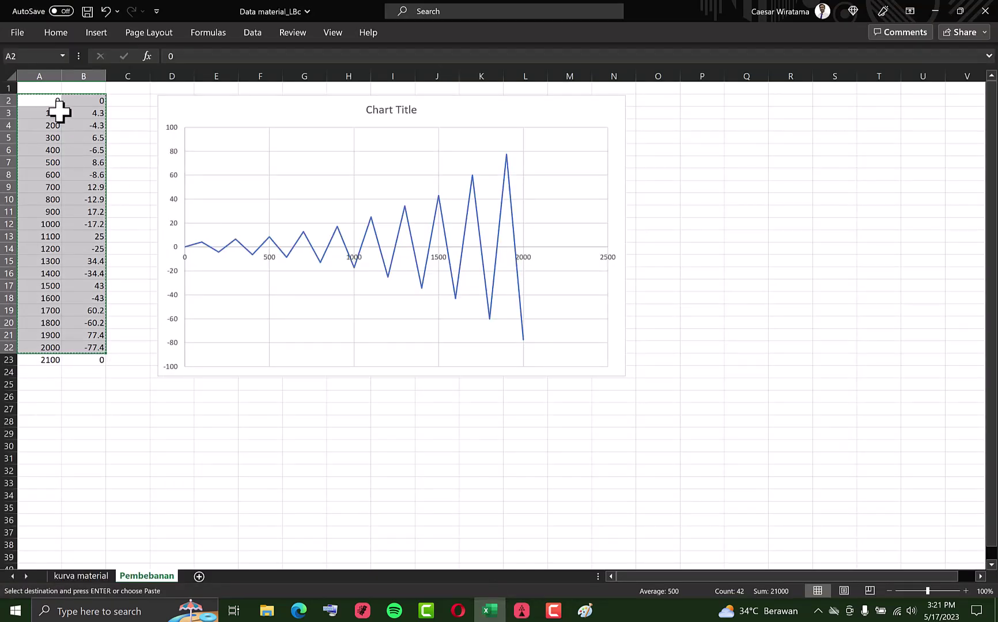
click(85, 347)
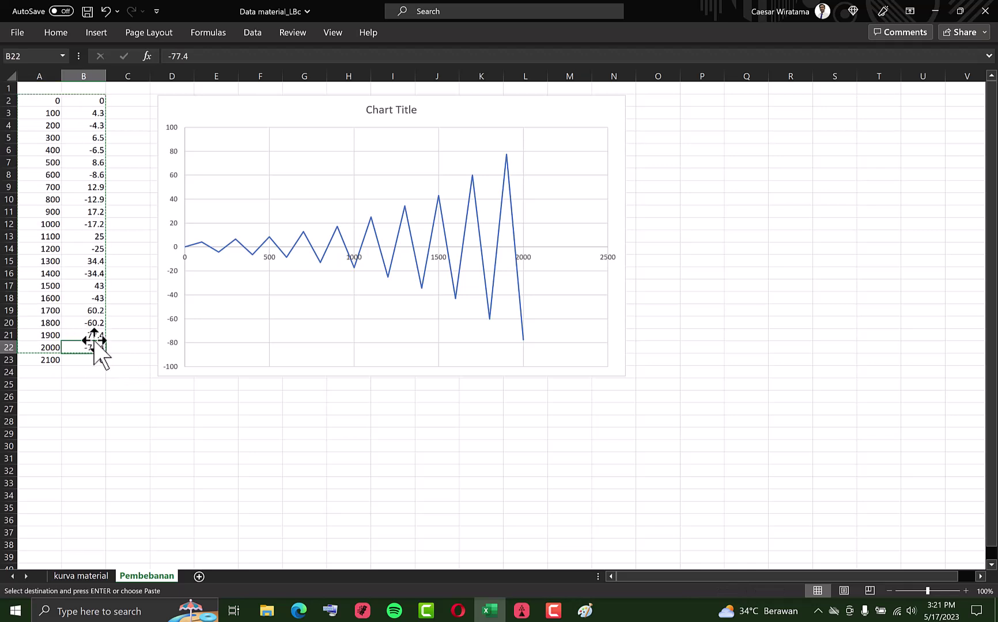
mouse_move(522, 615)
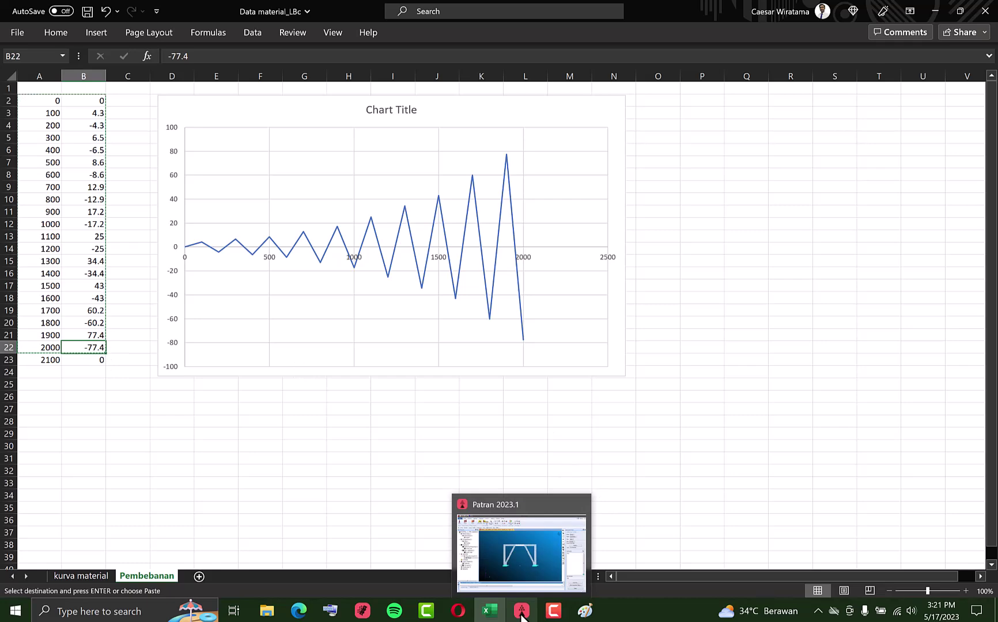
click(522, 615)
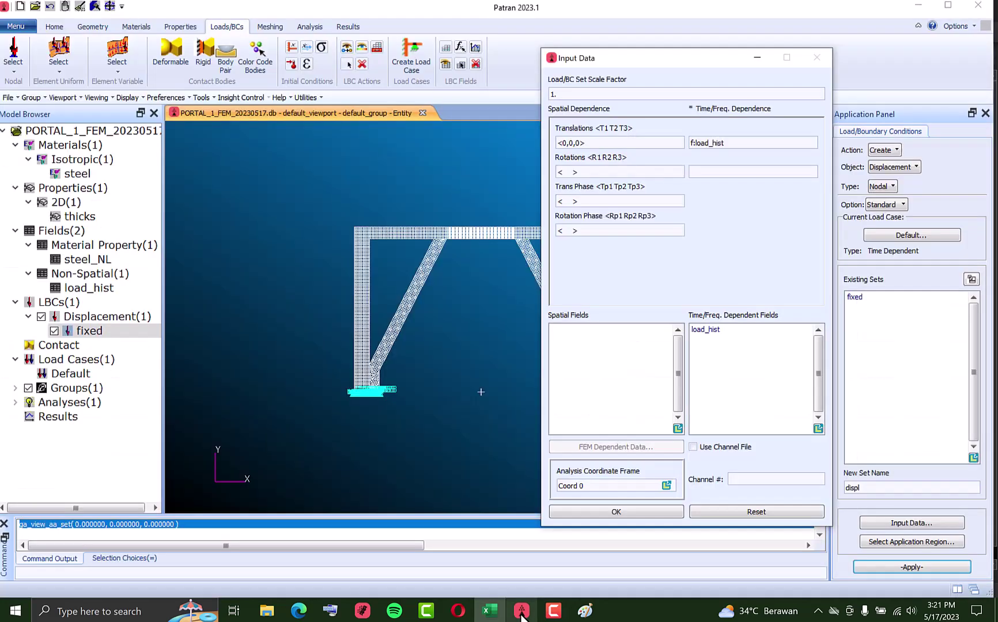
Set the displ set's translations to <0.001,0,0> and accept the input data.
click(565, 144)
text(.)
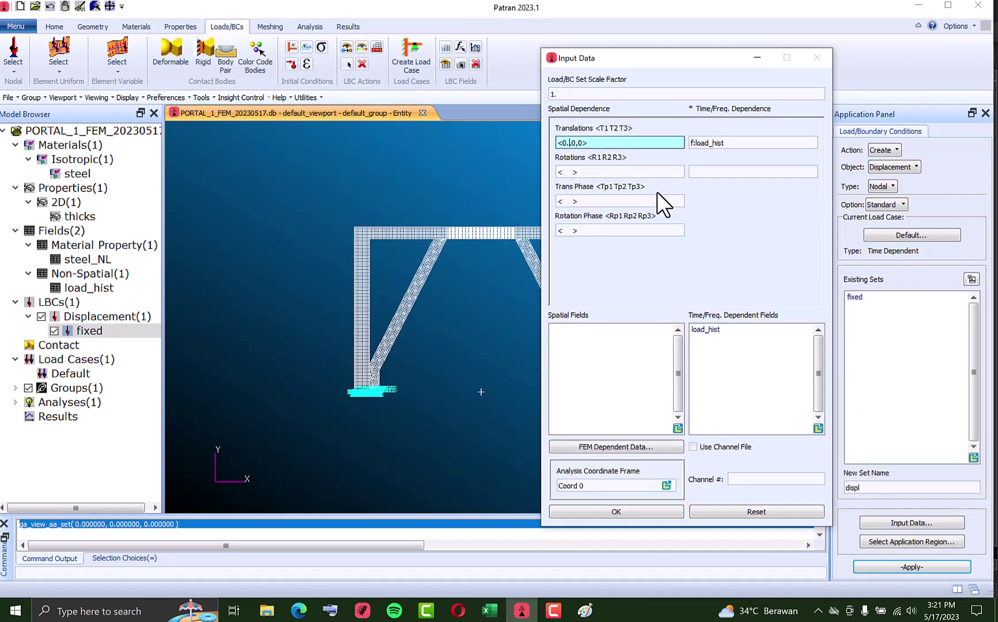
text(001)
click(638, 510)
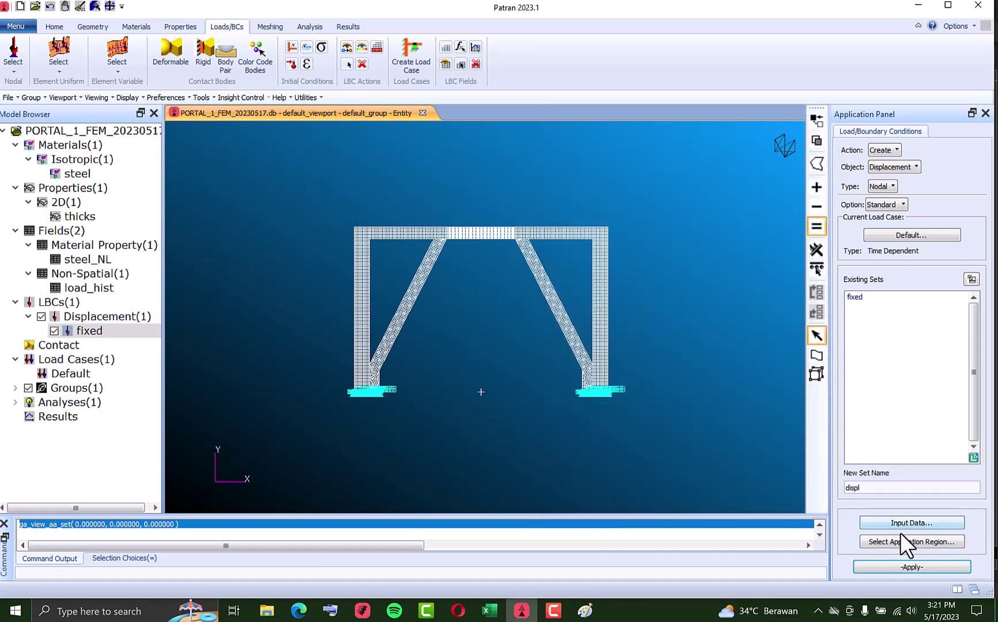
Add the nodes at the top beam's left end as the application region and create the displ set.
click(902, 541)
scroll(349, 227, up, 5)
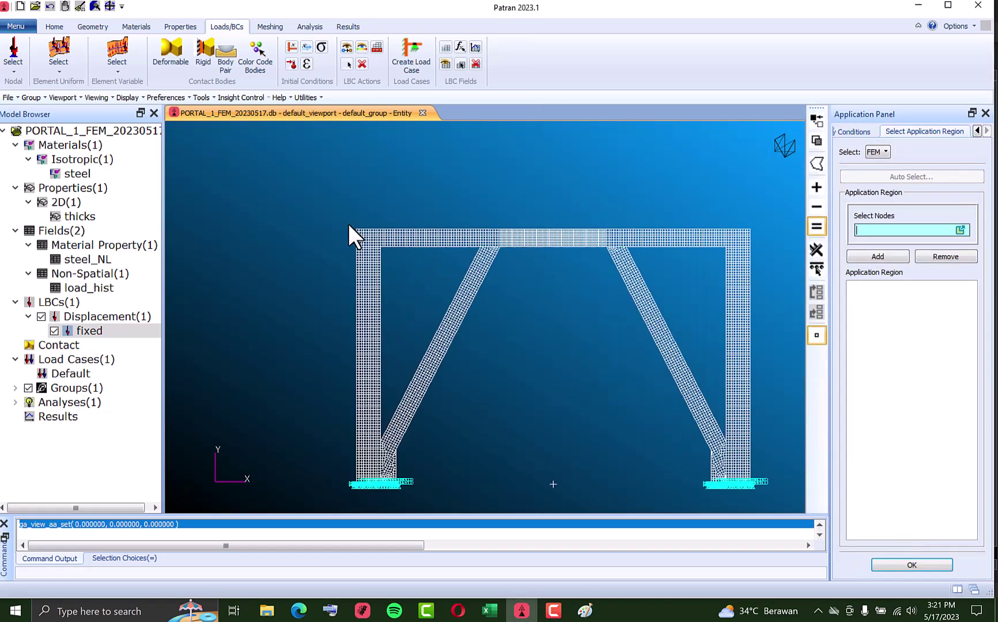
drag(352, 225, 384, 318)
click(870, 257)
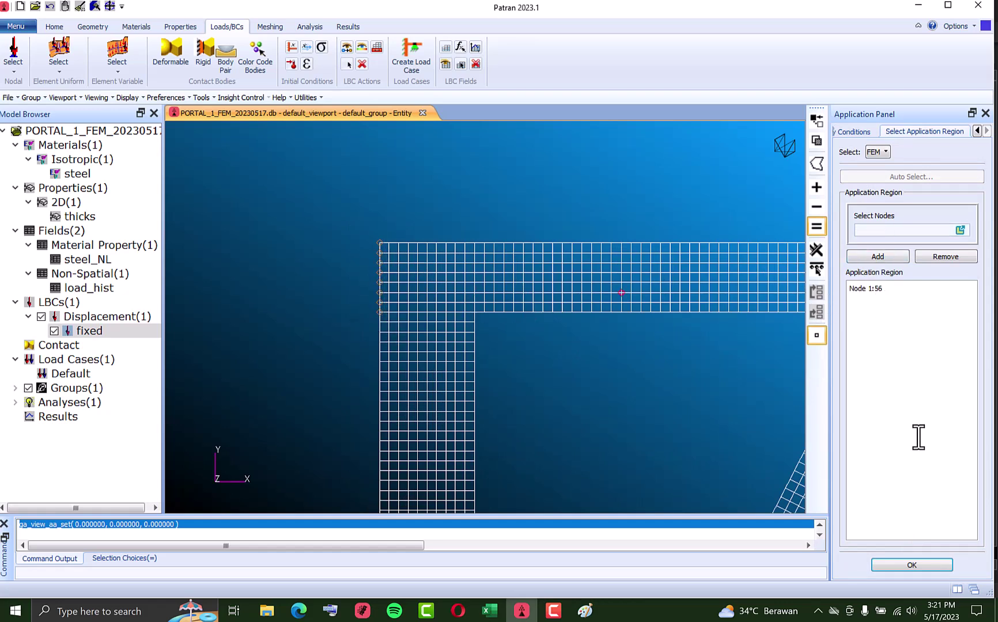
click(901, 568)
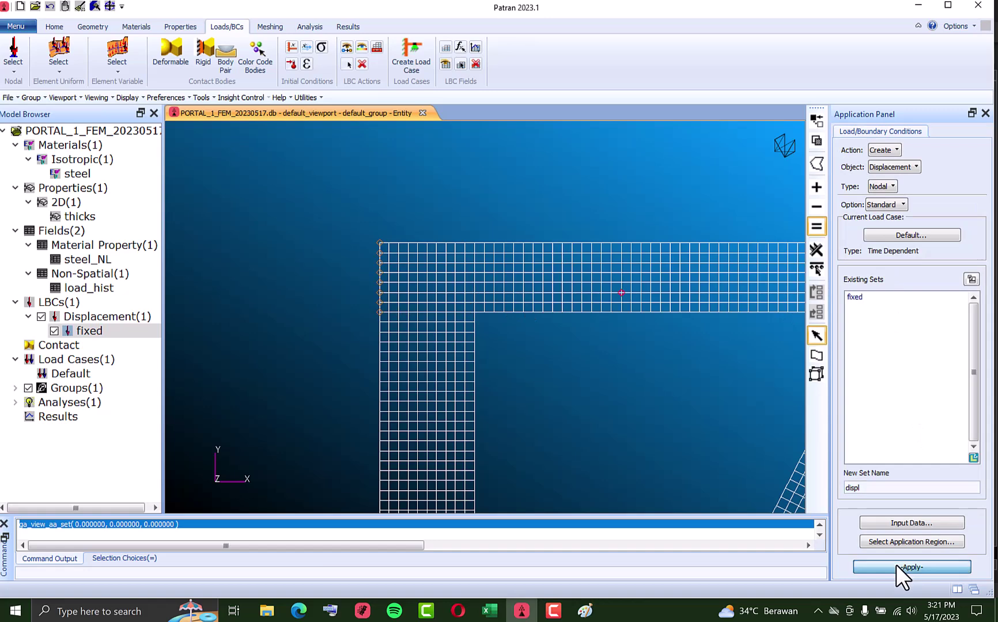
click(896, 564)
scroll(368, 222, down, 5)
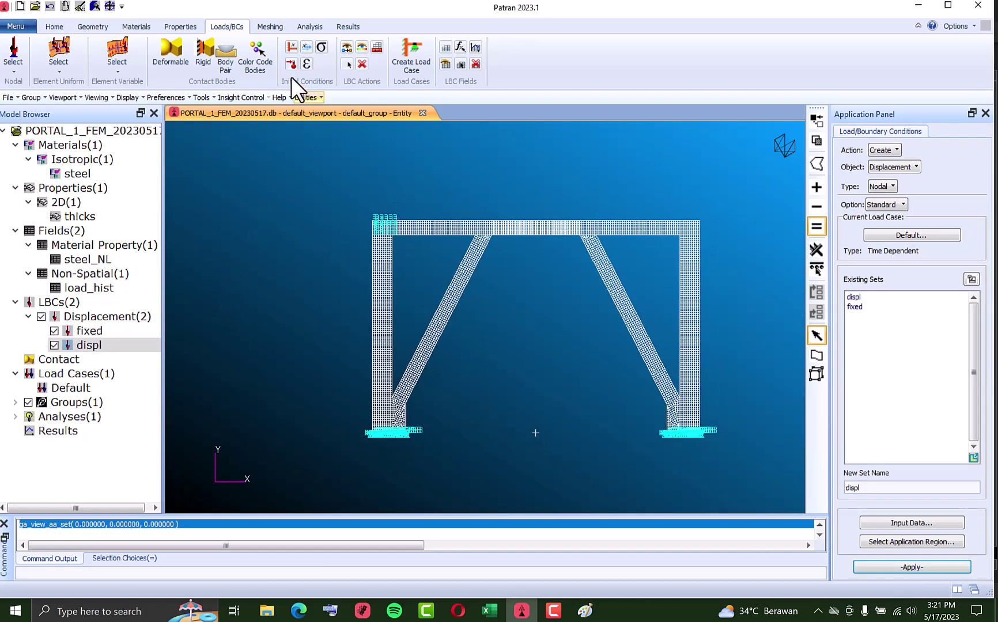
Open the analysis setup for the entire model as a full run and review its job options.
click(277, 27)
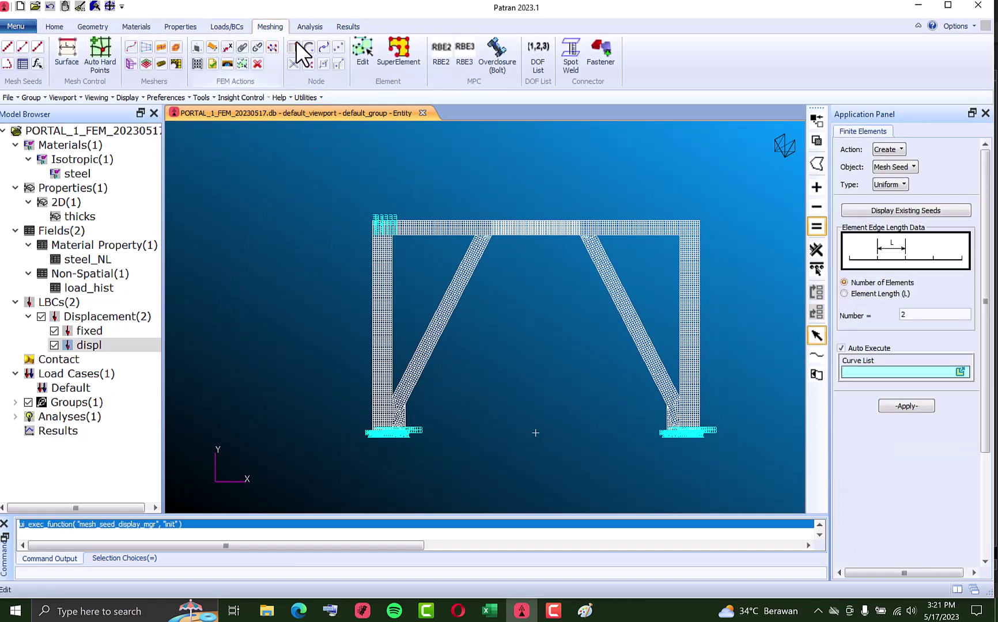
click(318, 26)
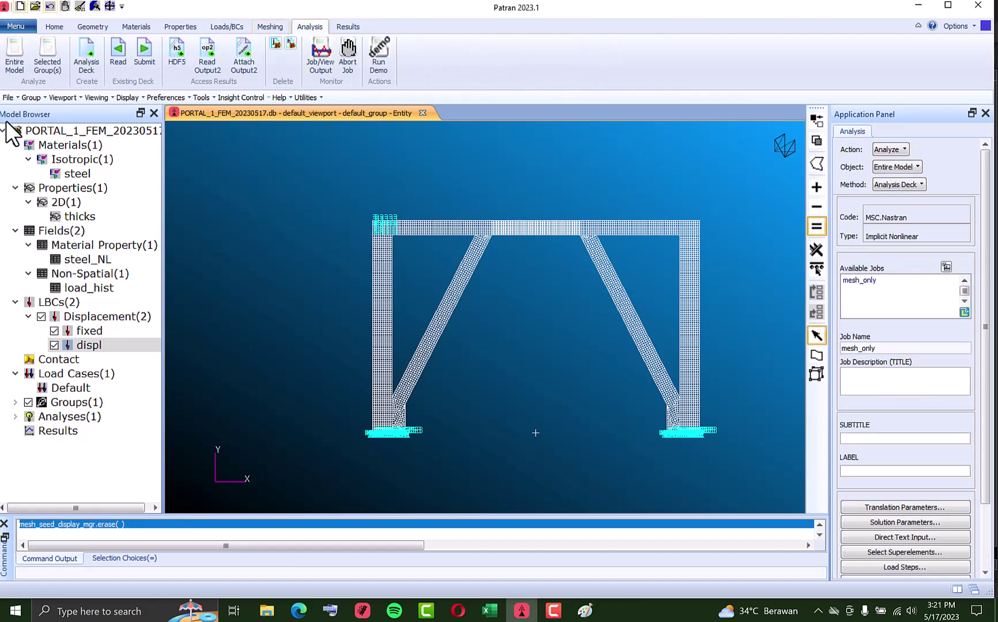
click(16, 57)
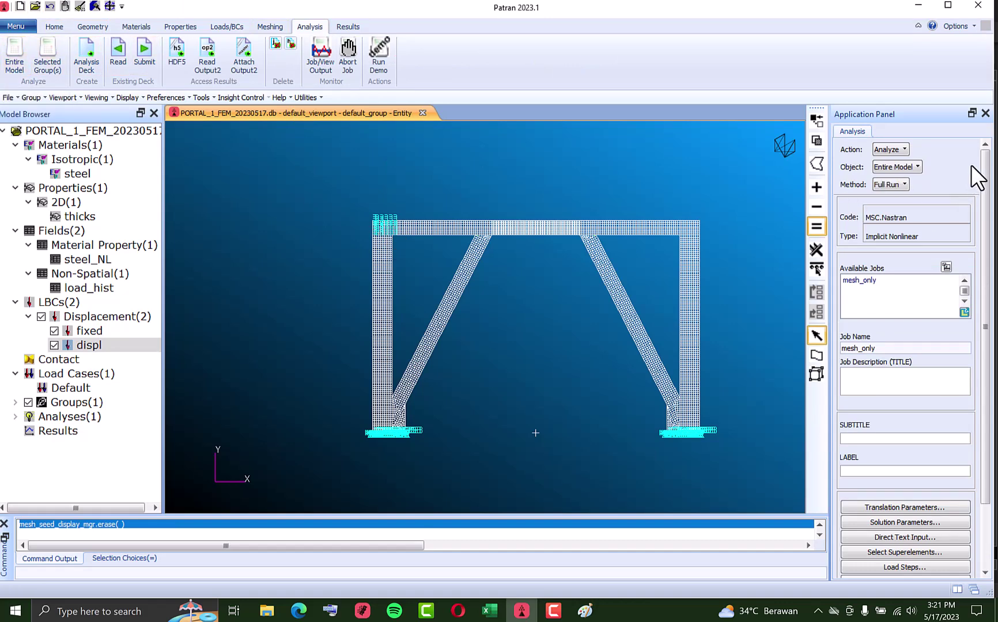
scroll(990, 196, down, 1)
scroll(990, 196, down, 2)
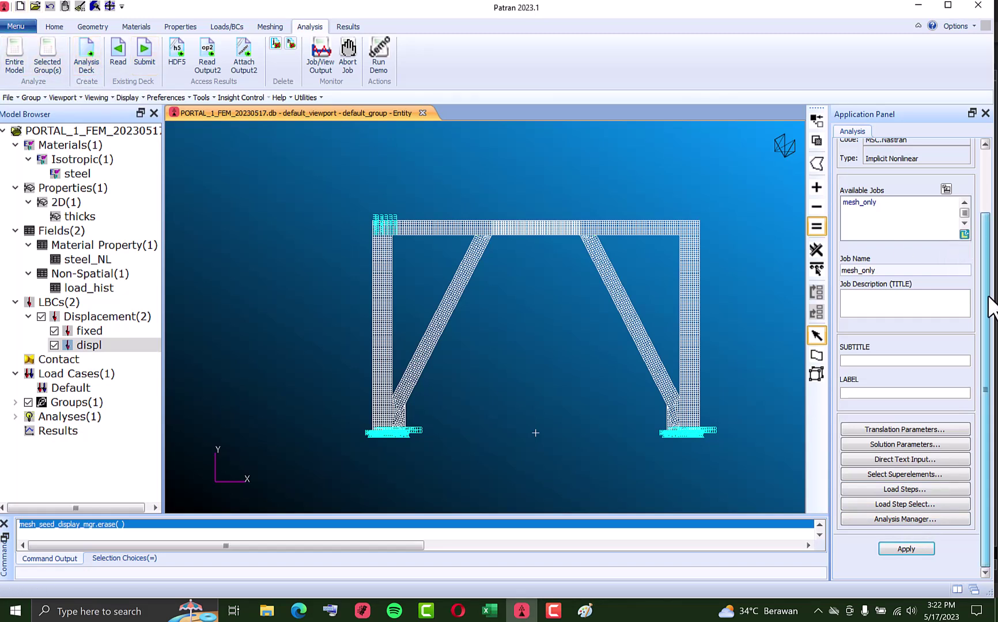
scroll(713, 468, up, 2)
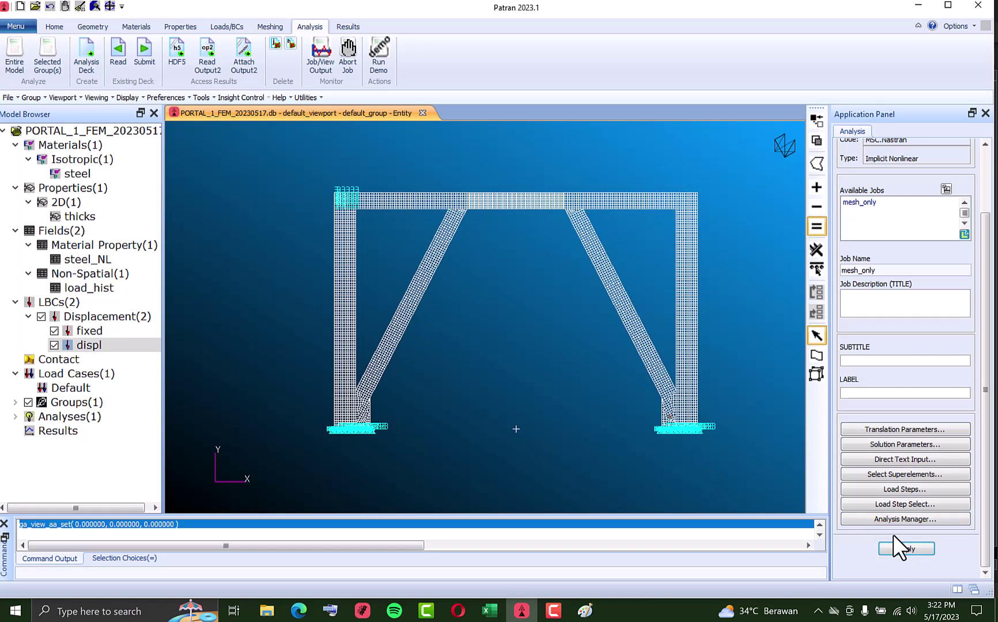
scroll(592, 347, up, 2)
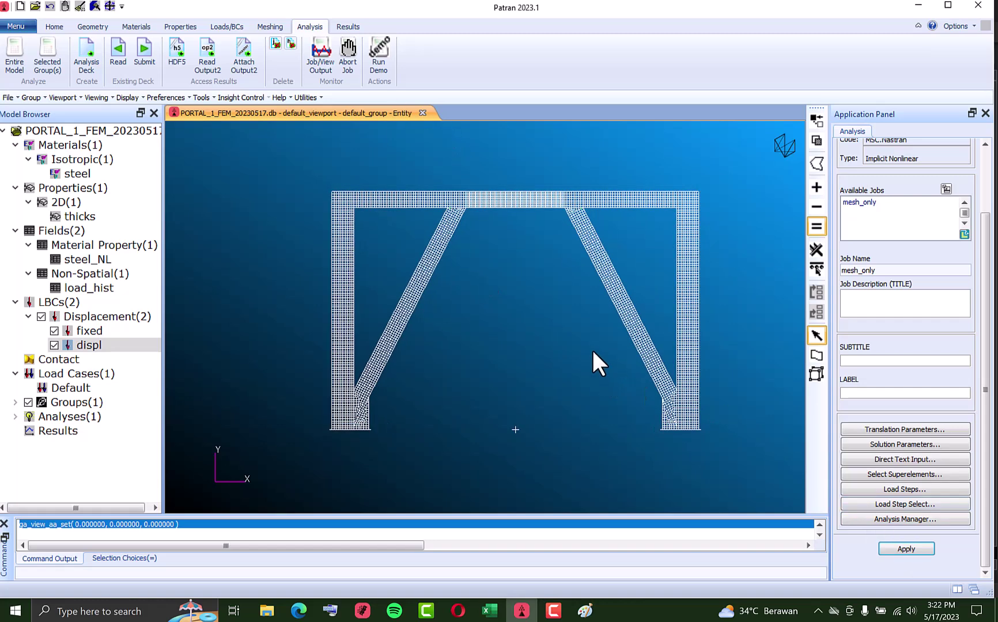
Review and accept the solution parameters, keeping Large Displacement and Loads Follow Deformations.
click(927, 443)
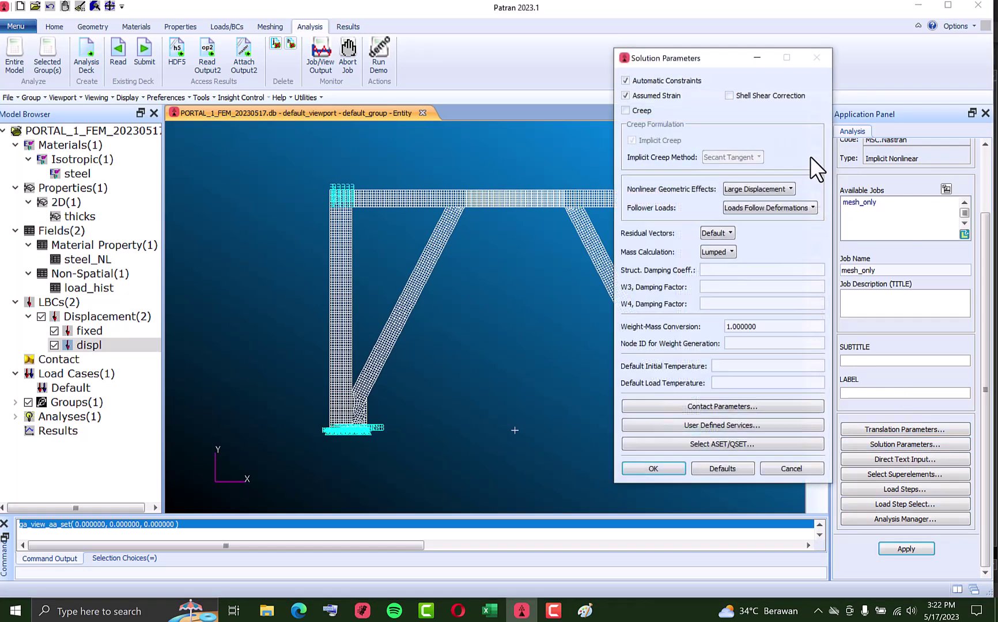
drag(687, 64, 585, 86)
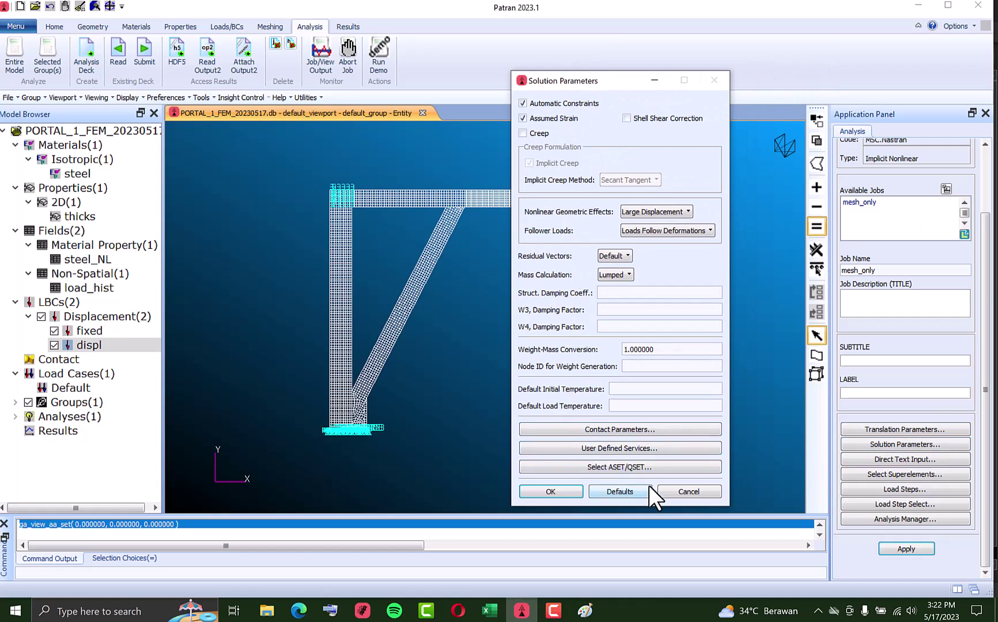
click(566, 492)
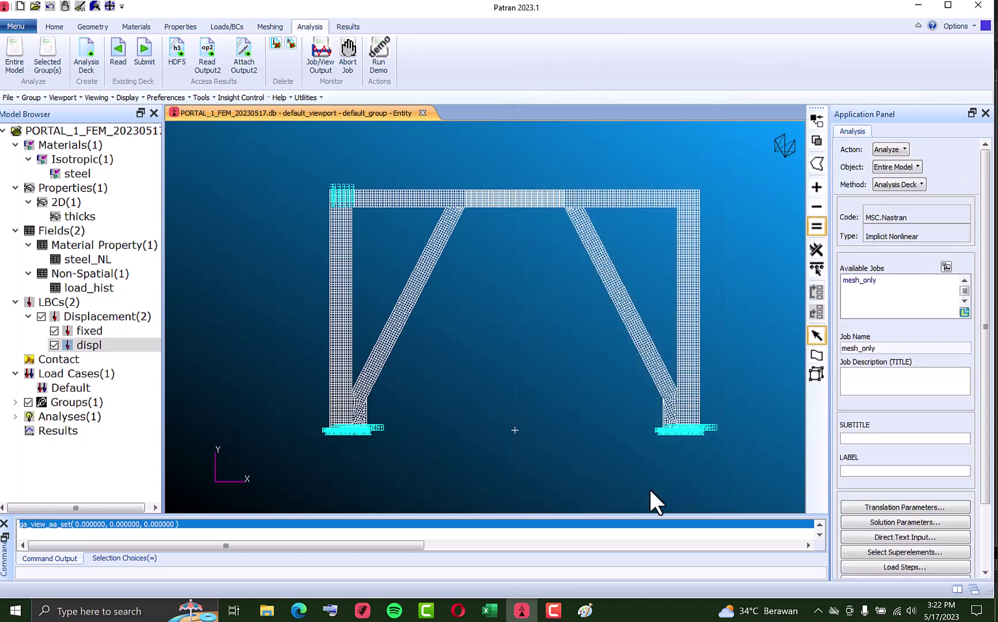
Begin the entry "nastran parallel=" in the Nastran System Cell Section of the job's direct text input.
click(891, 536)
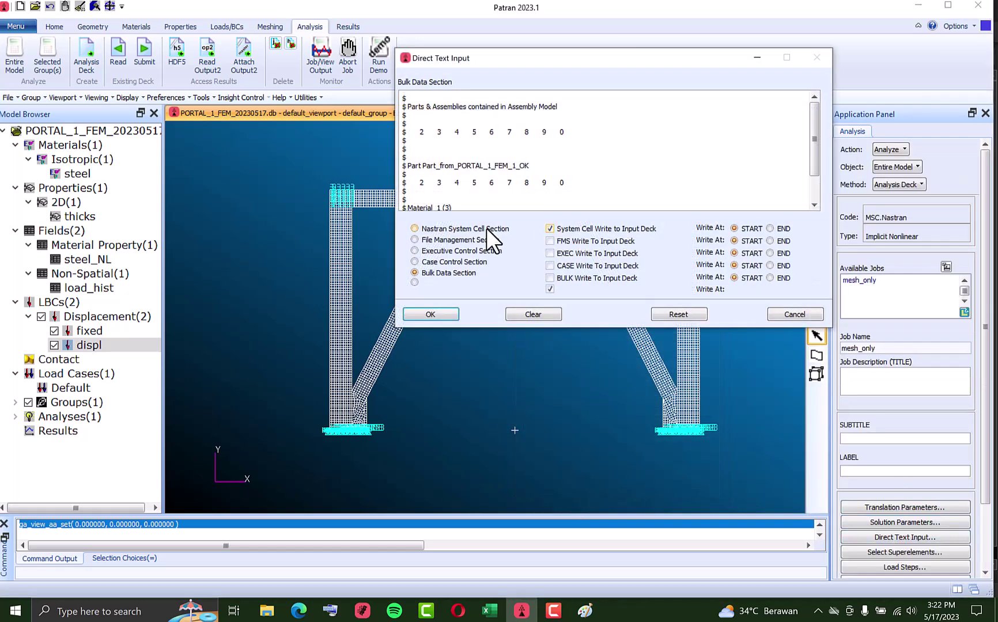
click(474, 227)
text(nastran parallel)
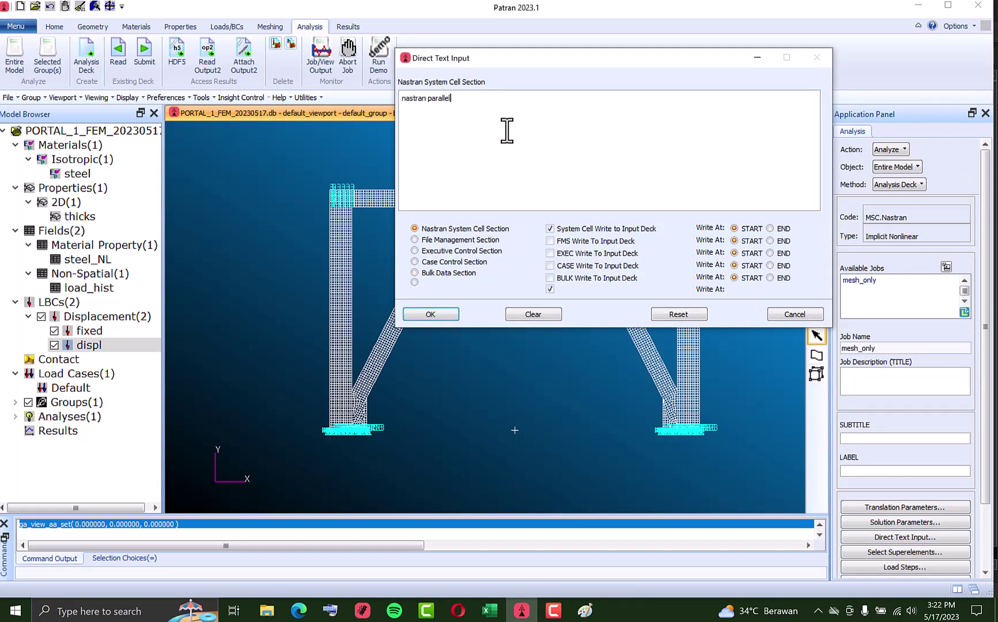
text(=)
Check the computer's core and logical processor counts in the CPU performance view of Task Manager.
click(130, 605)
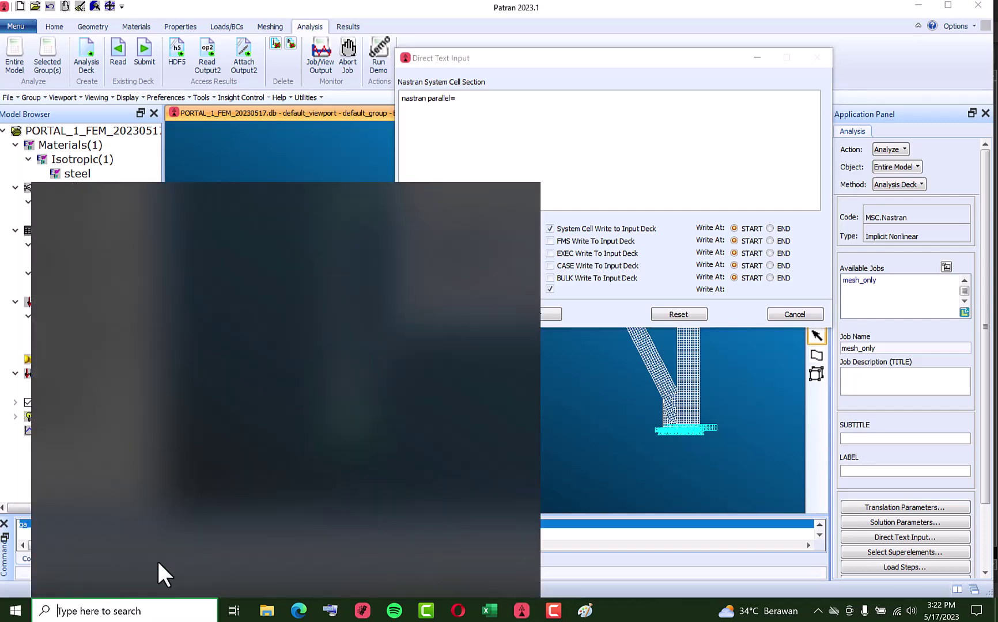
text(tas)
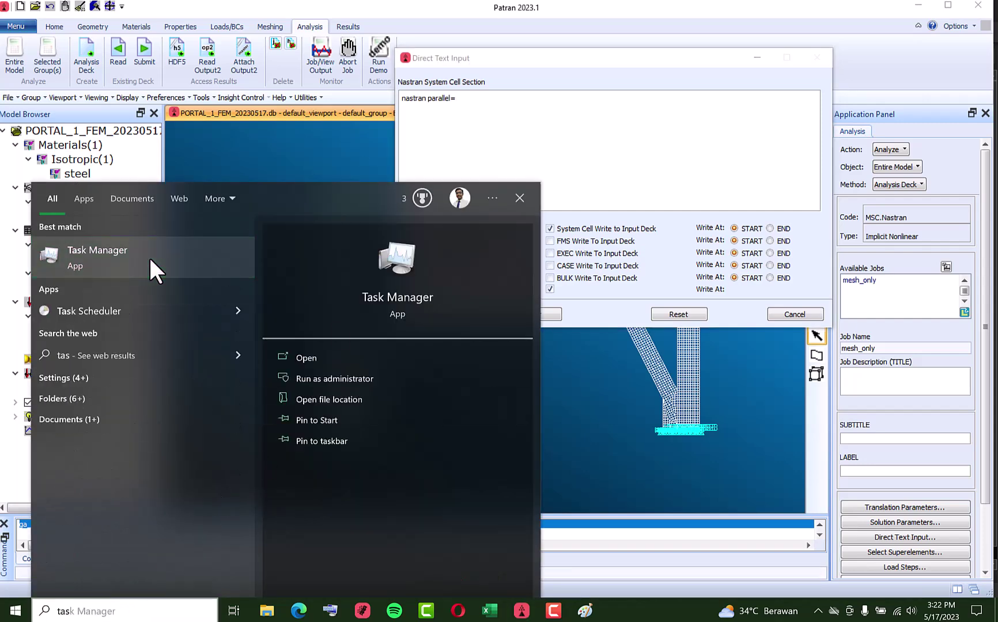
click(148, 256)
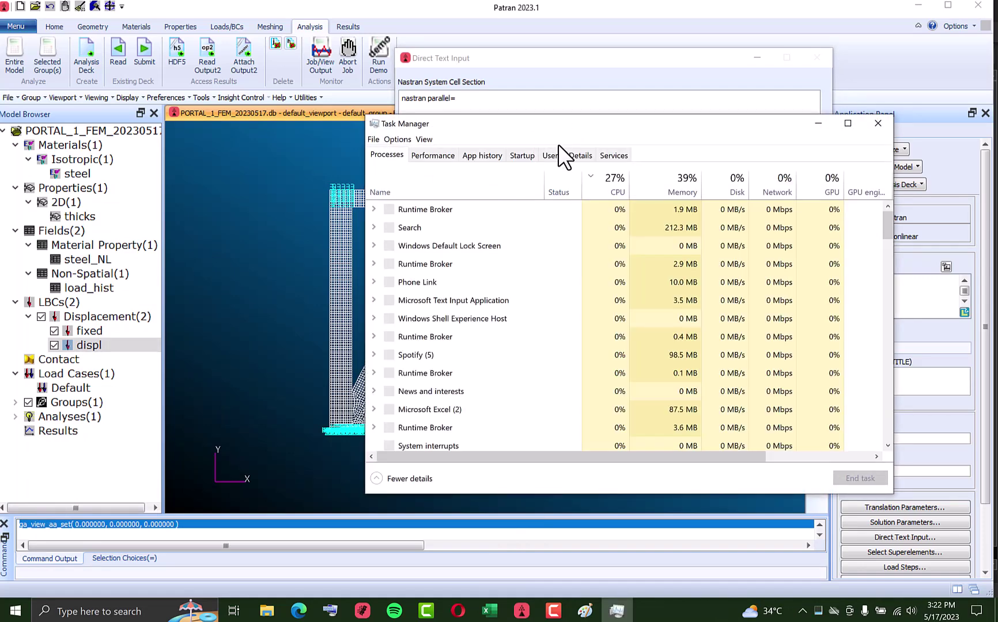
click(443, 157)
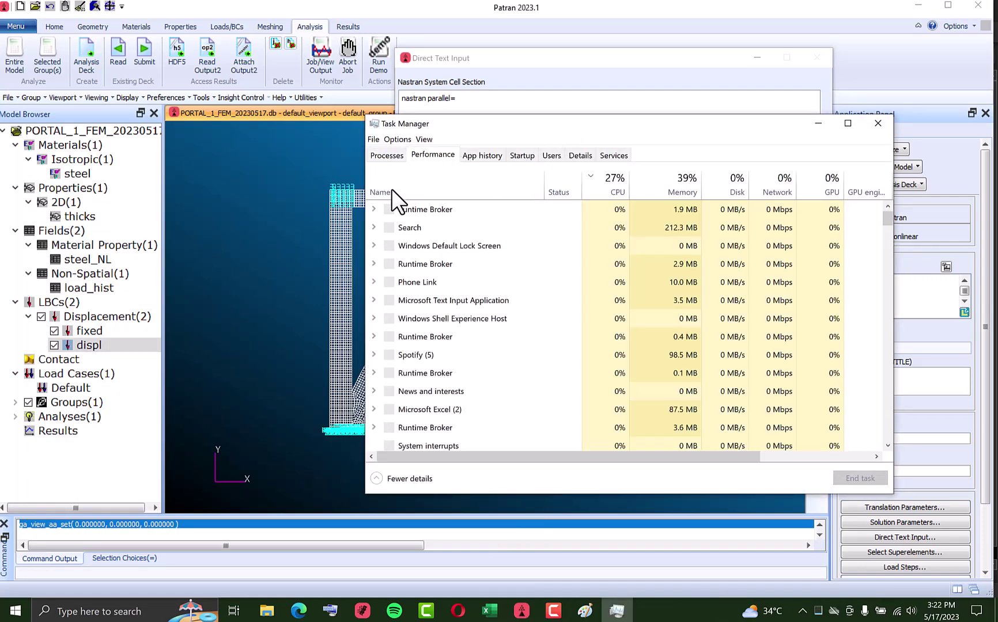
click(432, 155)
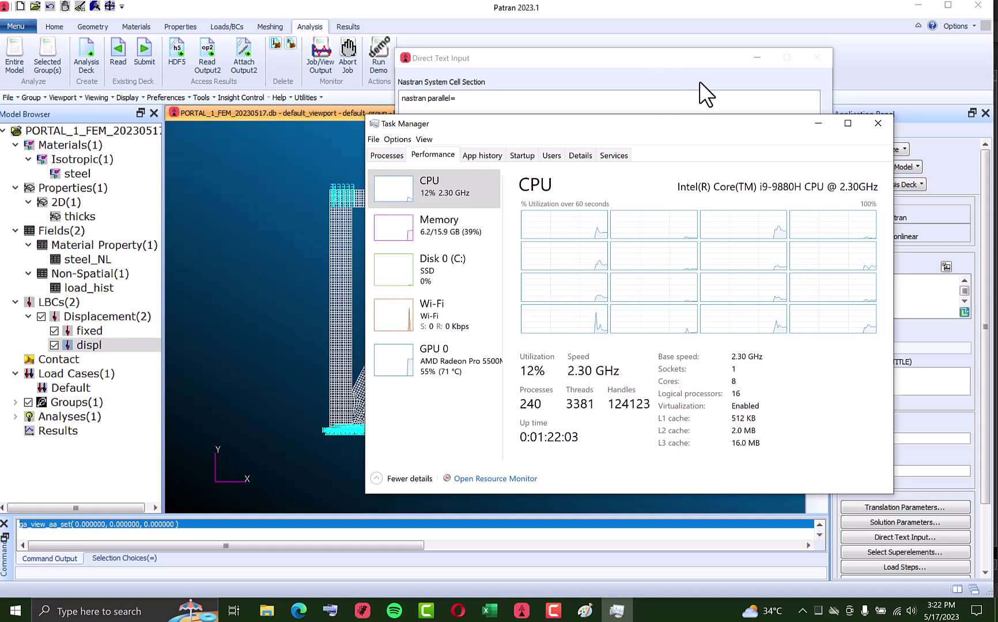
click(818, 124)
Complete the system cell entry as "nastran parallel=14" and accept the direct text input.
text(14)
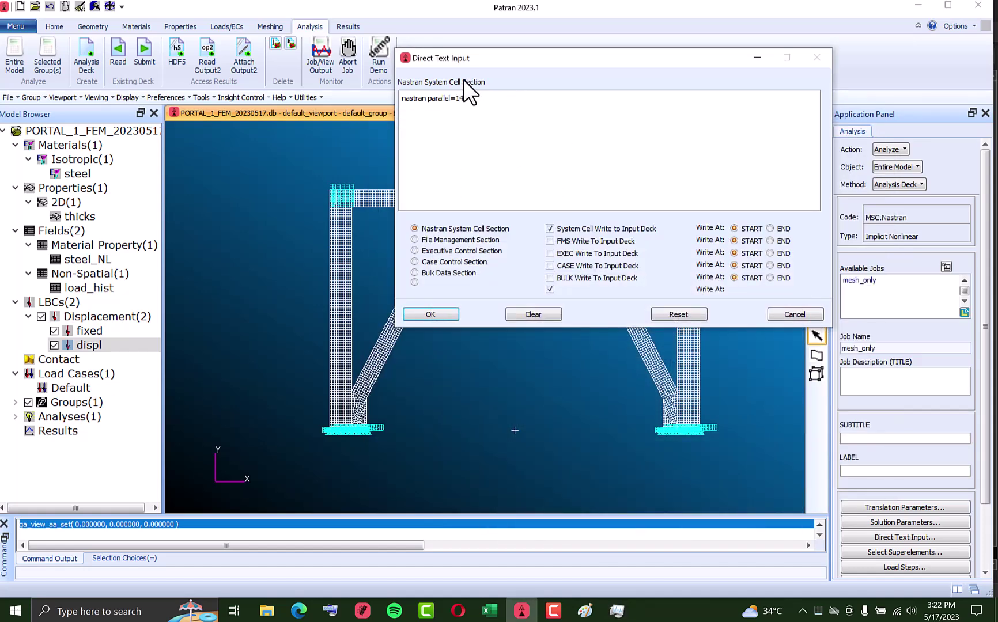
drag(474, 53, 425, 69)
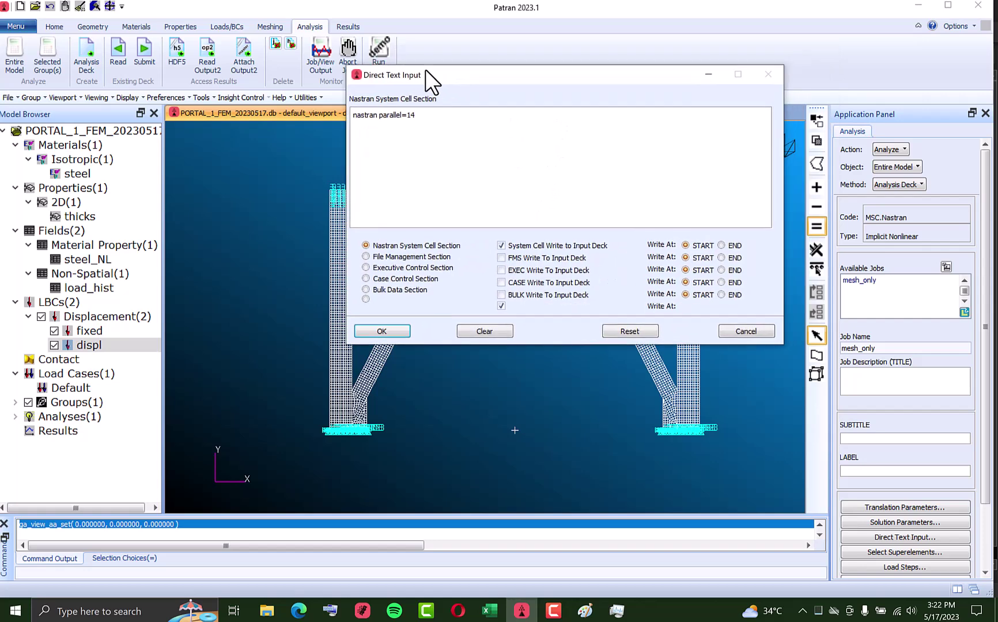
click(399, 327)
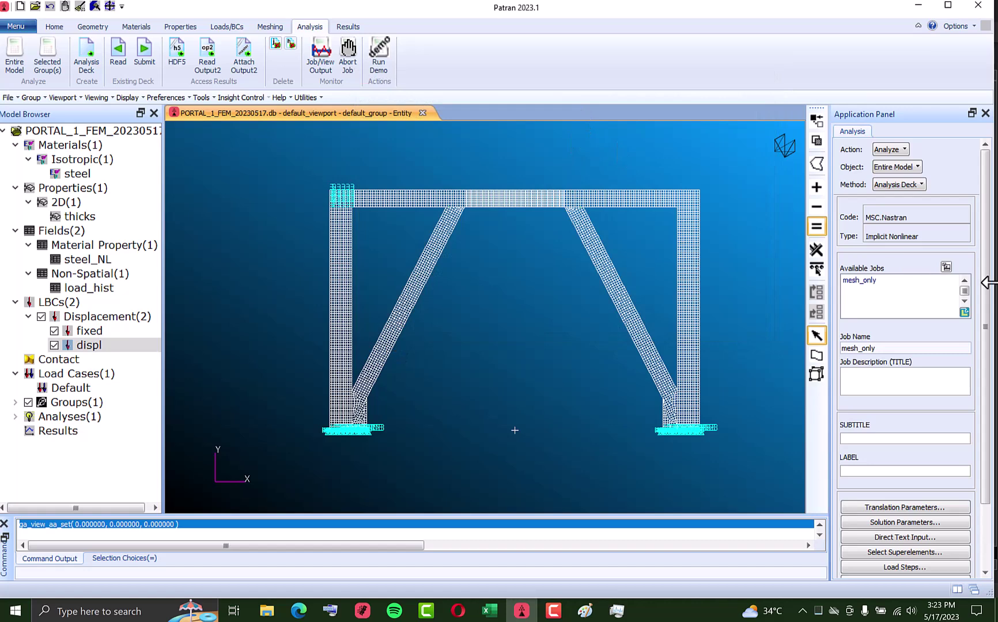
Set the Default load step's analysis type to Transient Dynamic and check the loading chart in Excel.
scroll(989, 276, down, 3)
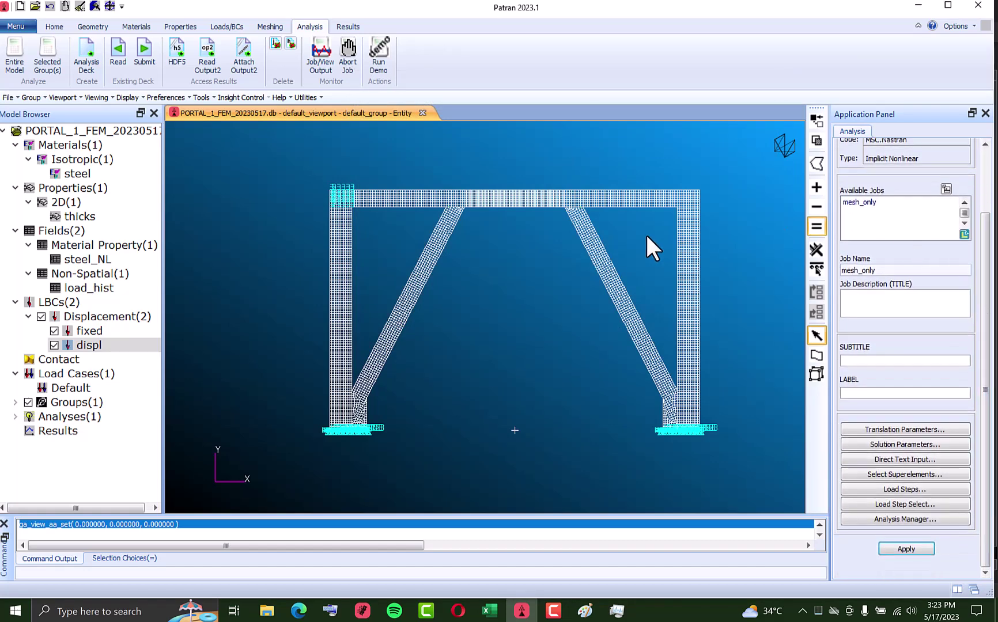
click(879, 488)
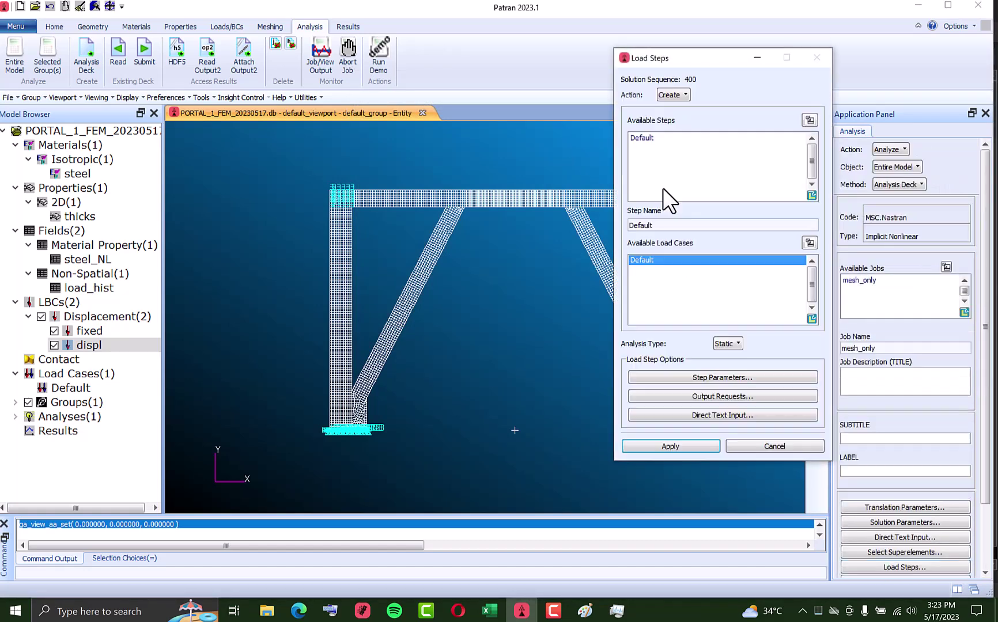
drag(678, 62, 428, 87)
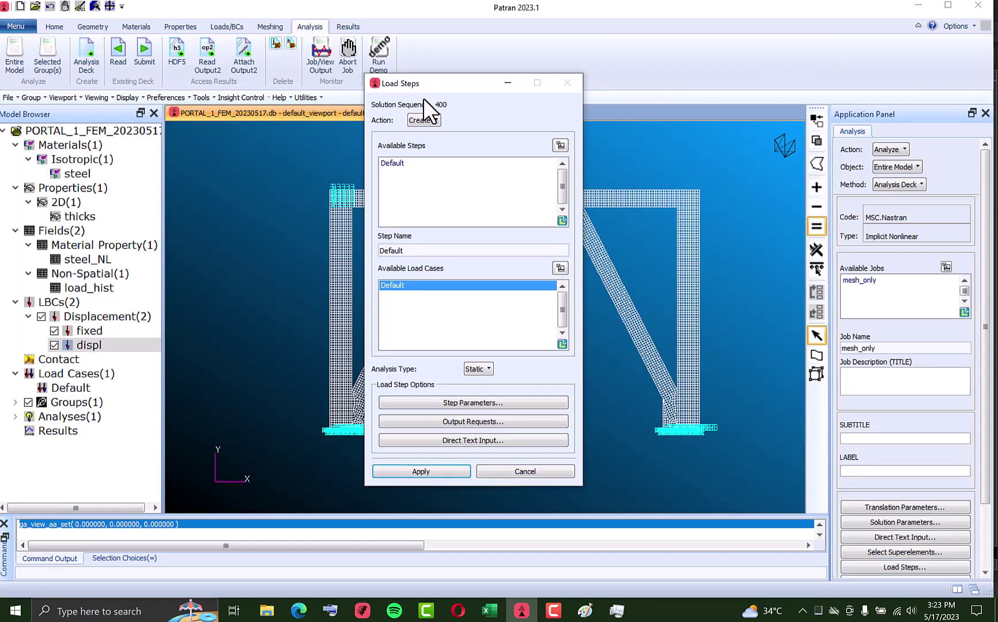
click(480, 369)
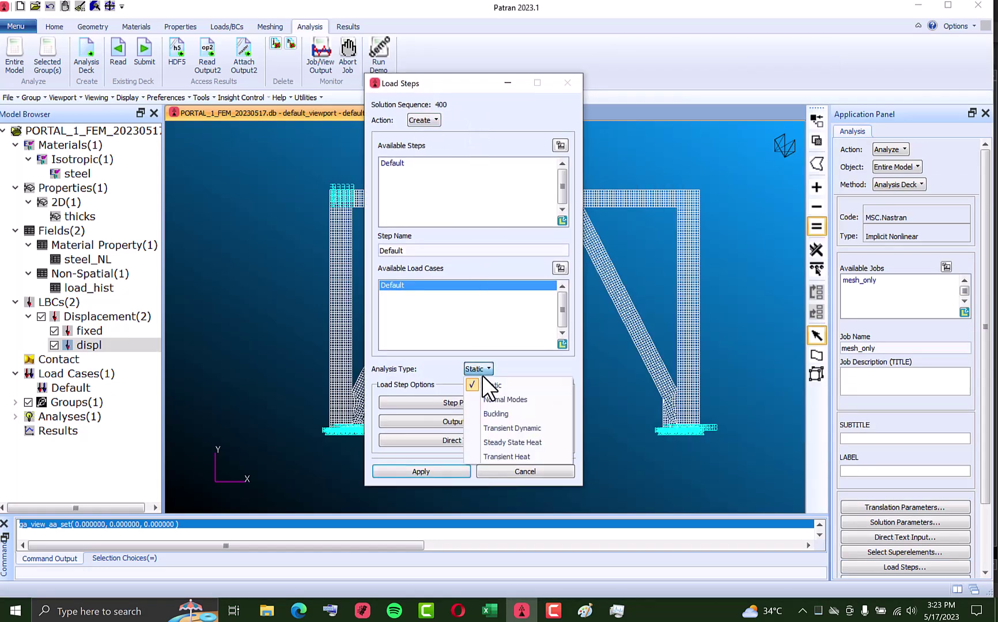
click(531, 429)
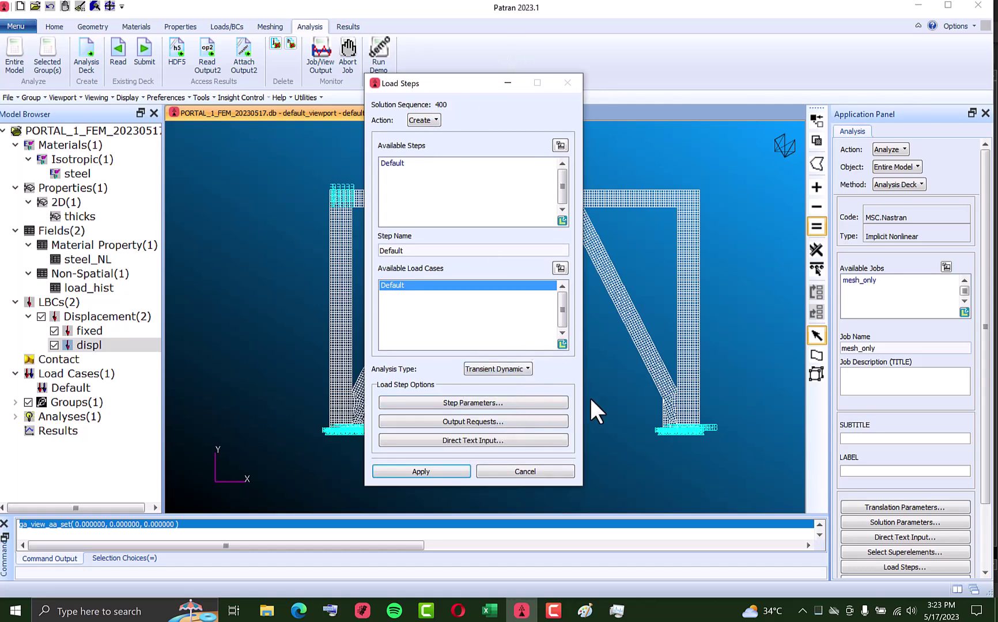
click(488, 611)
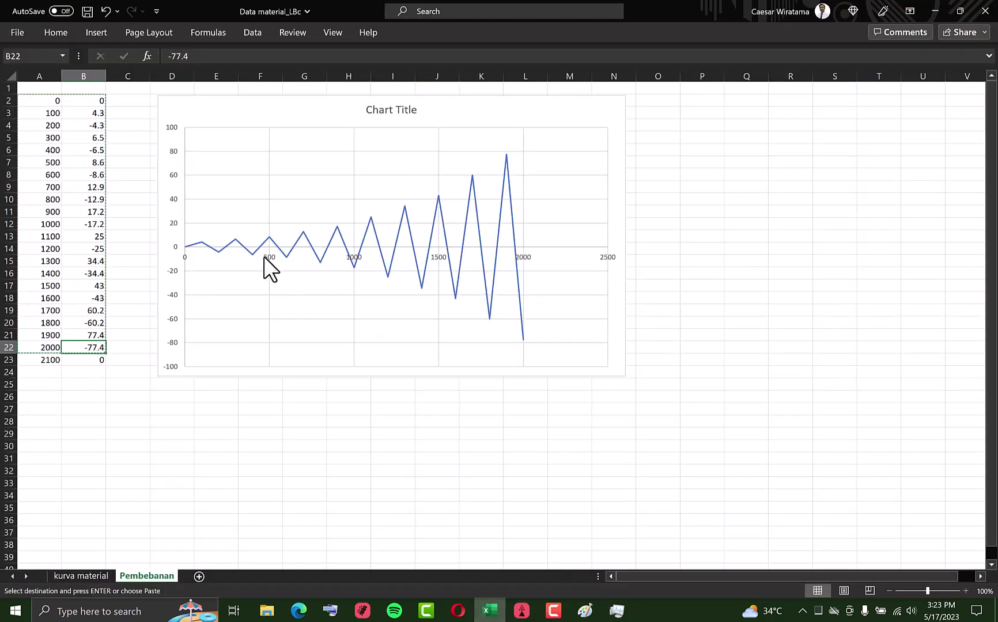
click(934, 11)
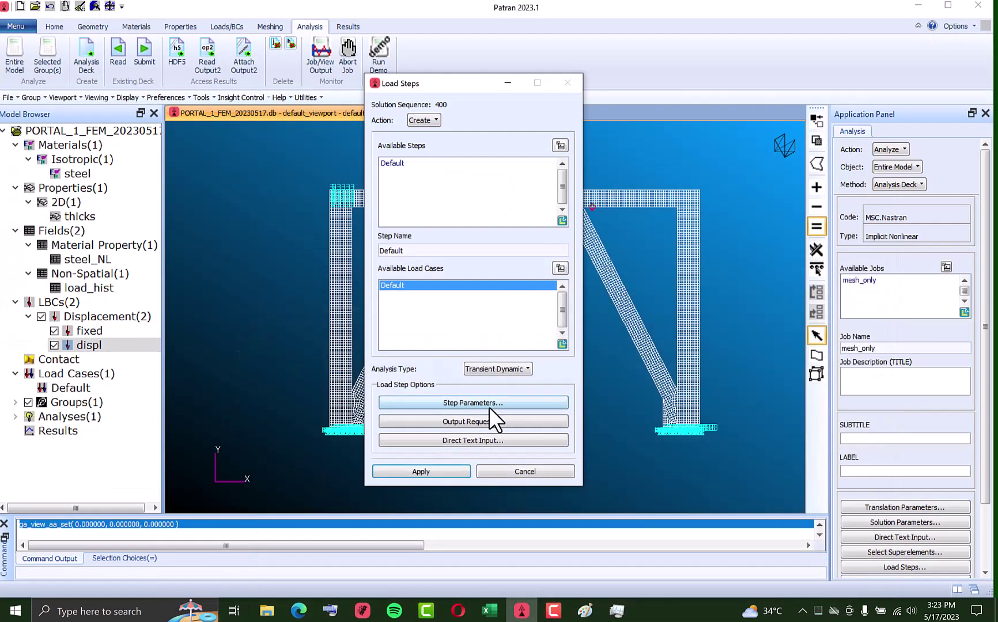
Review the Default load step's output requests for displacements, stresses and constraint forces without changing them.
drag(470, 82, 600, 63)
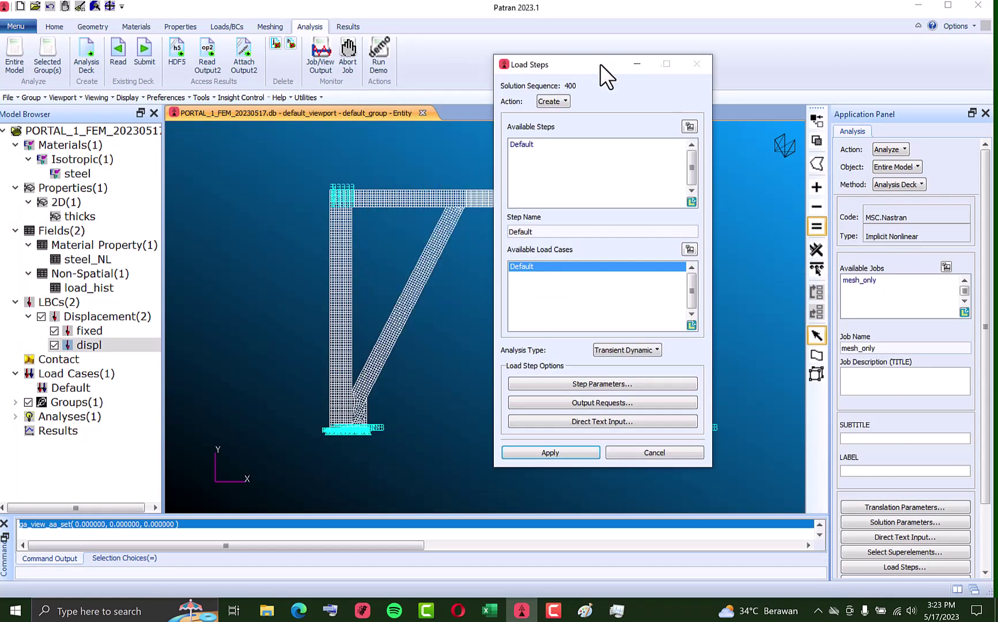
click(603, 399)
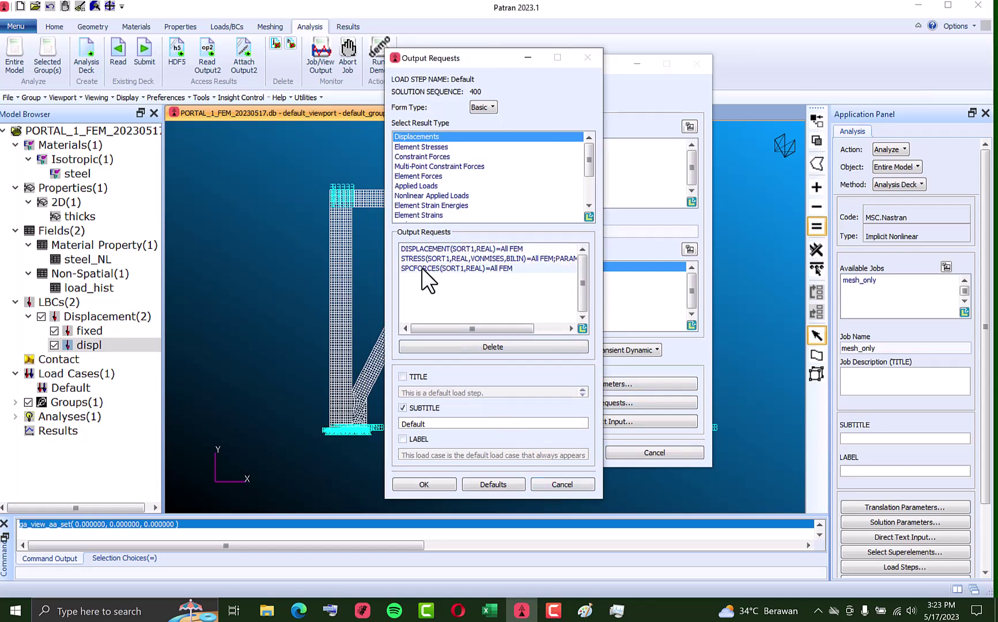
click(553, 484)
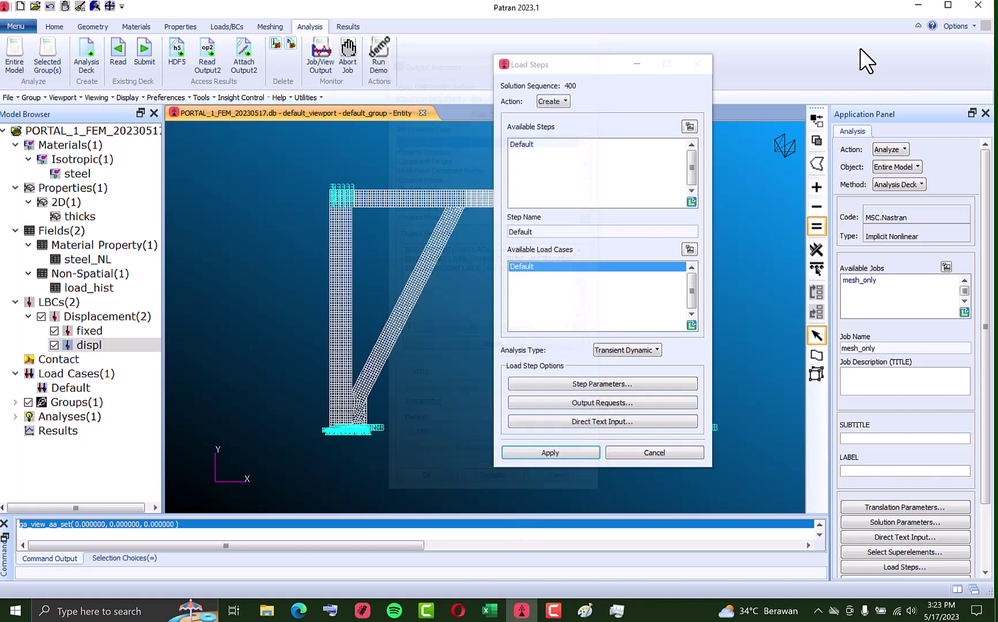
Open the transient dynamic step parameters and review the linearity and time integration options, keeping NonLinear and Direct.
click(591, 382)
drag(488, 55, 154, 60)
click(177, 103)
click(179, 106)
click(179, 104)
click(176, 115)
drag(204, 56, 547, 105)
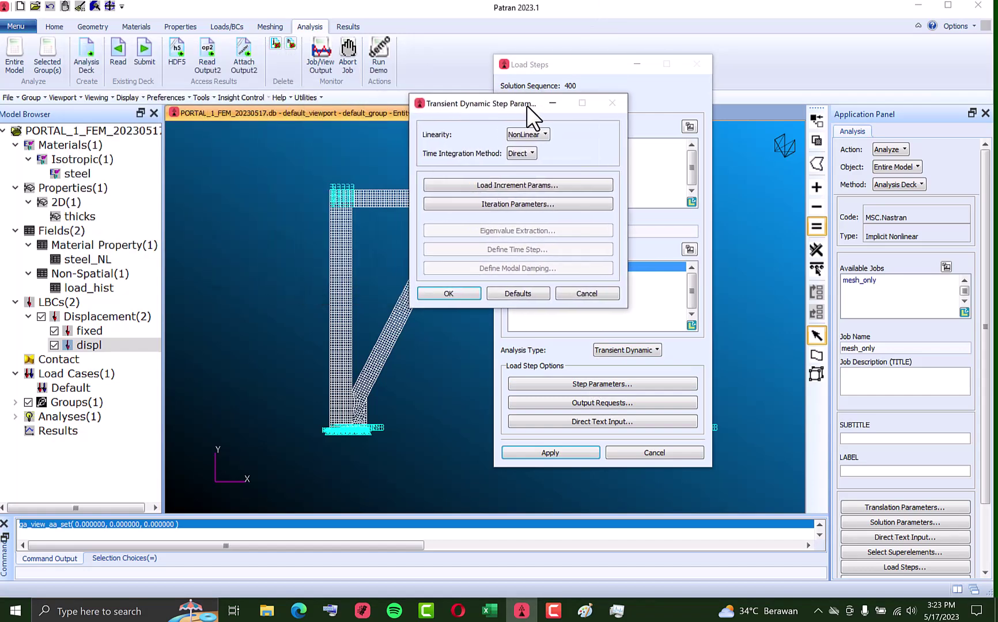
Set the load increment type to Adaptive and clear the Total Time value.
click(521, 186)
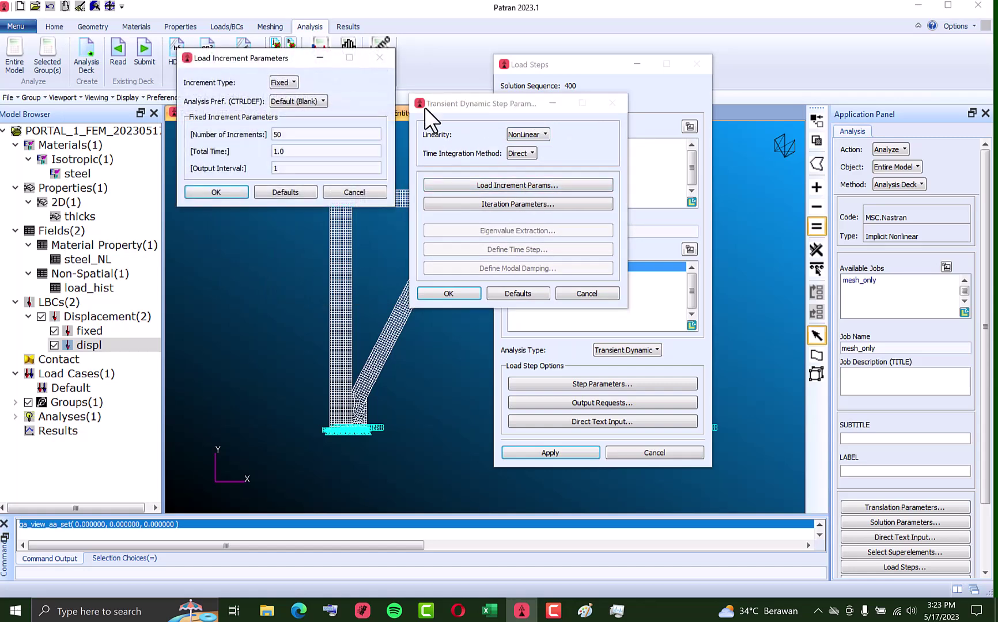
drag(290, 55, 236, 56)
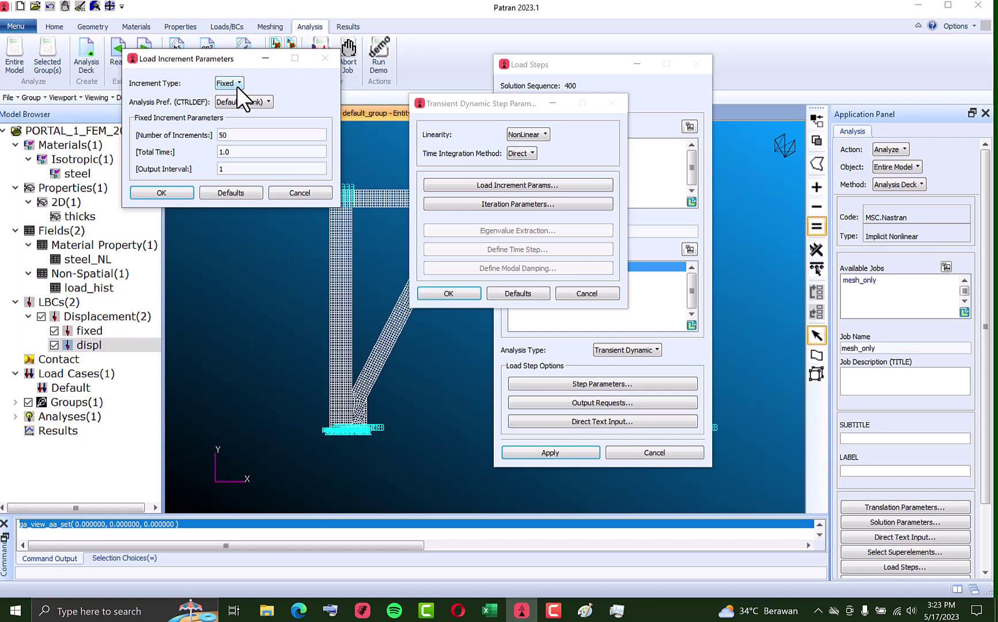
click(237, 86)
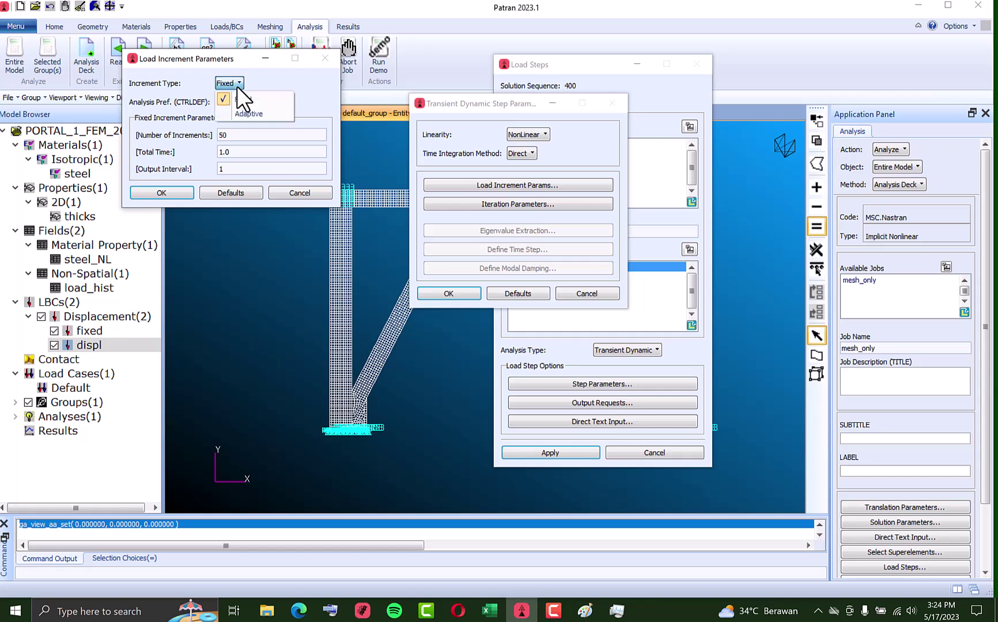
click(254, 114)
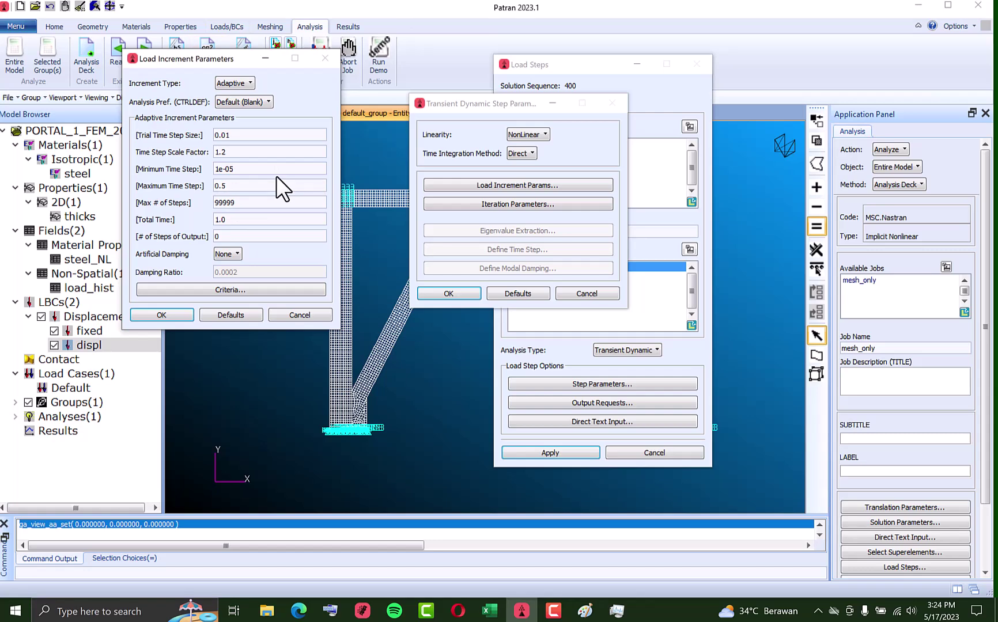
double_click(256, 216)
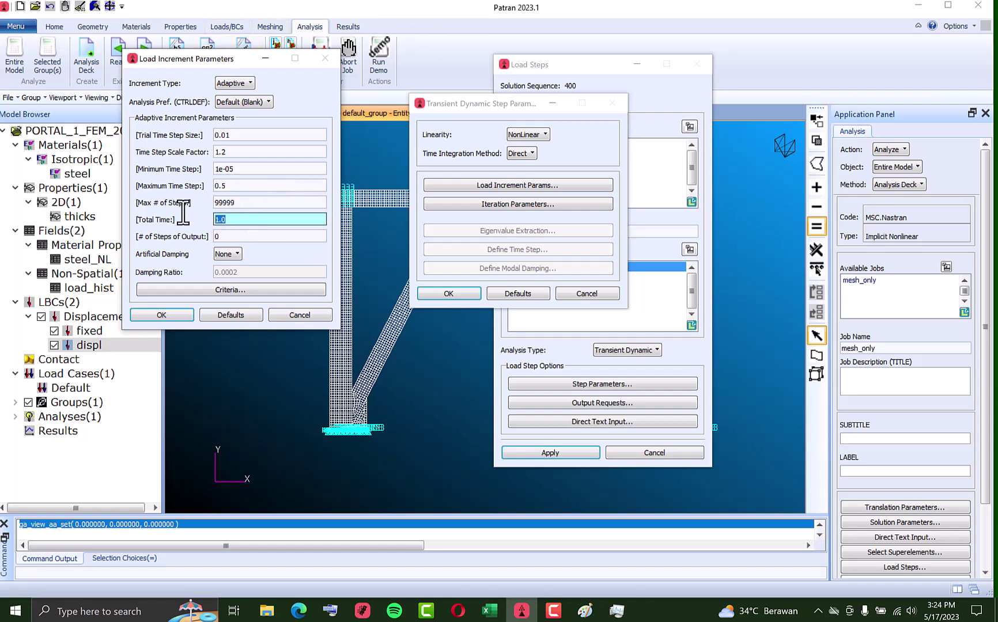
key(BackSpace)
Switch to Excel and delete the time and displacement values in row 23 of the Pembebanan sheet.
click(490, 611)
click(87, 412)
drag(60, 358, 89, 357)
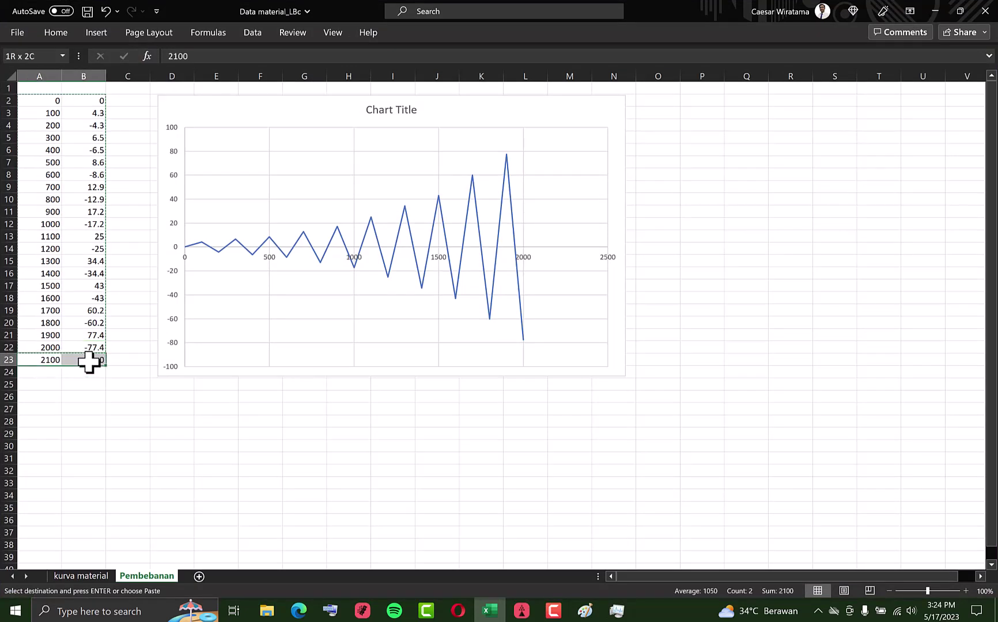
key(Delete)
click(171, 427)
double_click(86, 359)
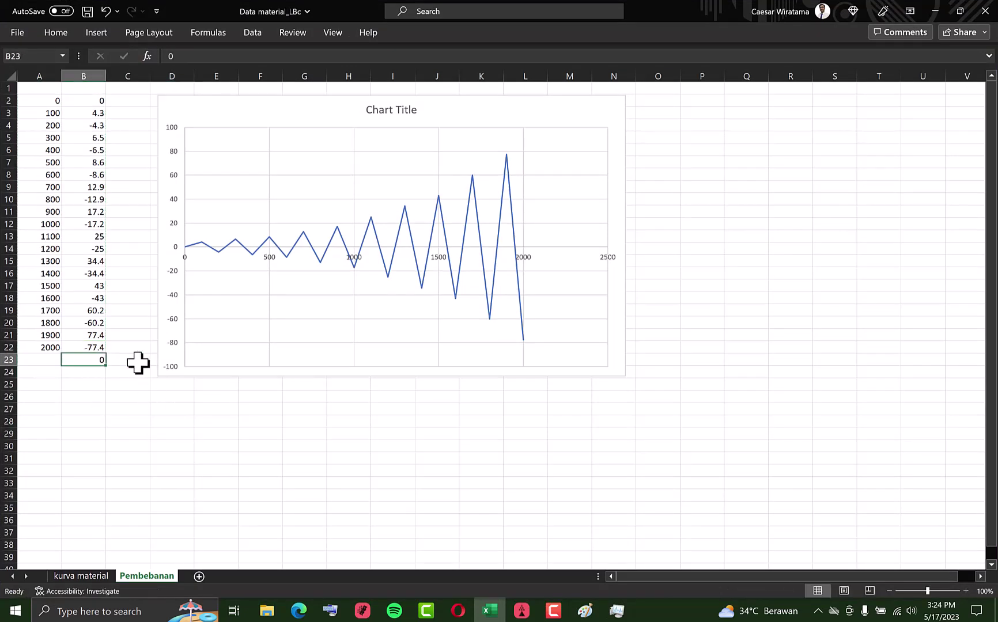
click(190, 447)
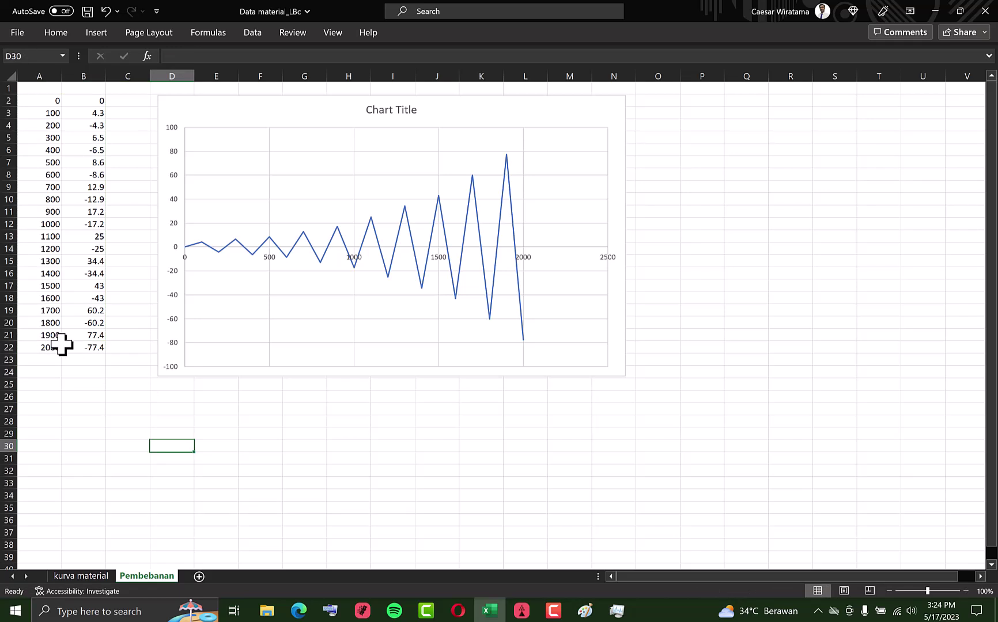
Label the loading data columns with the headers "time" in A1 and "displ" in B1.
click(46, 89)
text(time)
key(Tab)
text(disp)
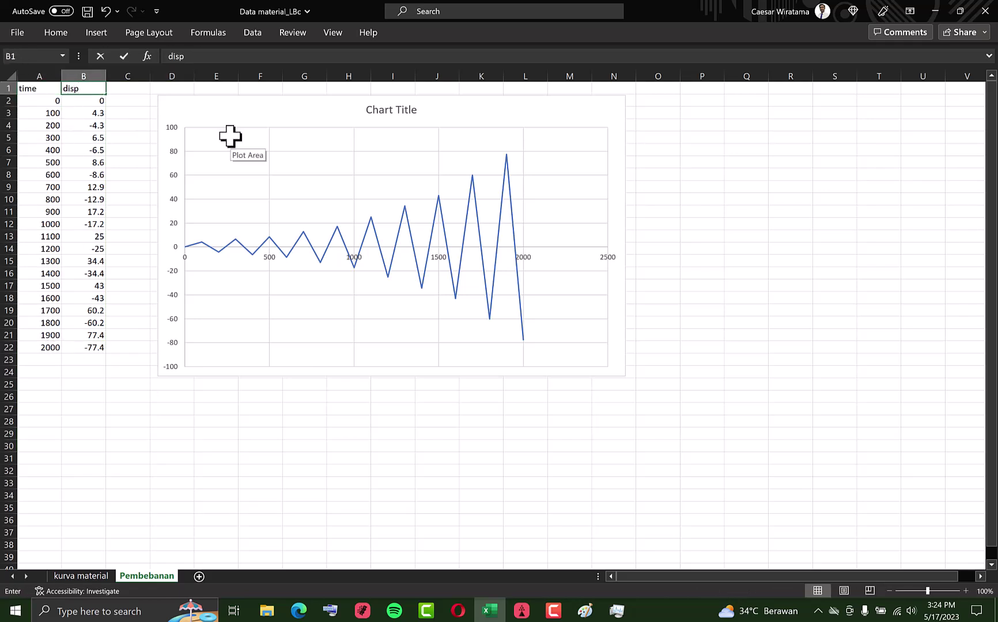
text(l)
key(Return)
click(92, 87)
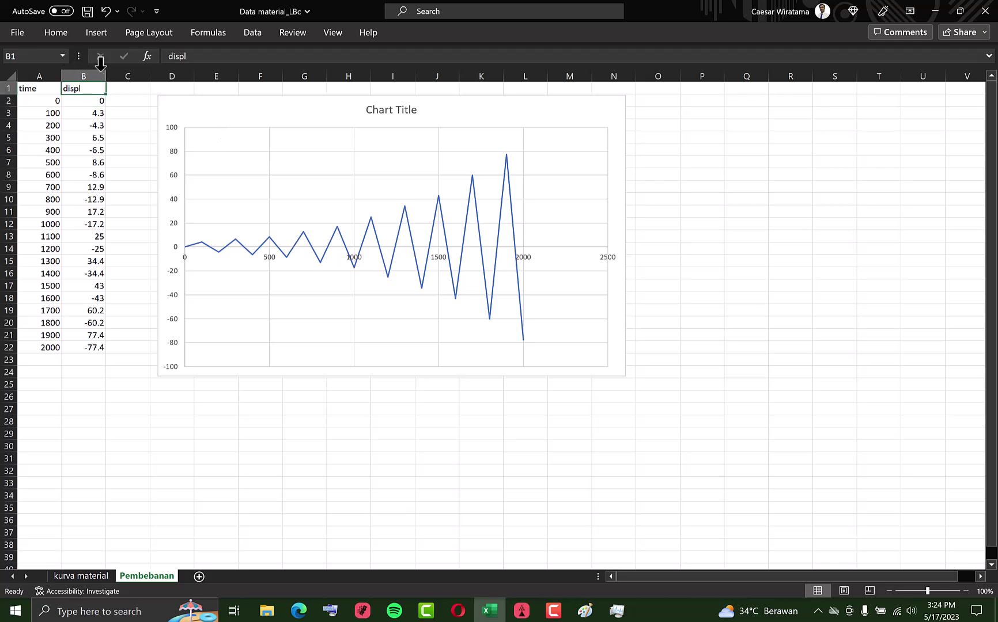
Check the last time value in the loading table, switch to Patran and set the adaptive increments' Total Time to 2000.
click(49, 349)
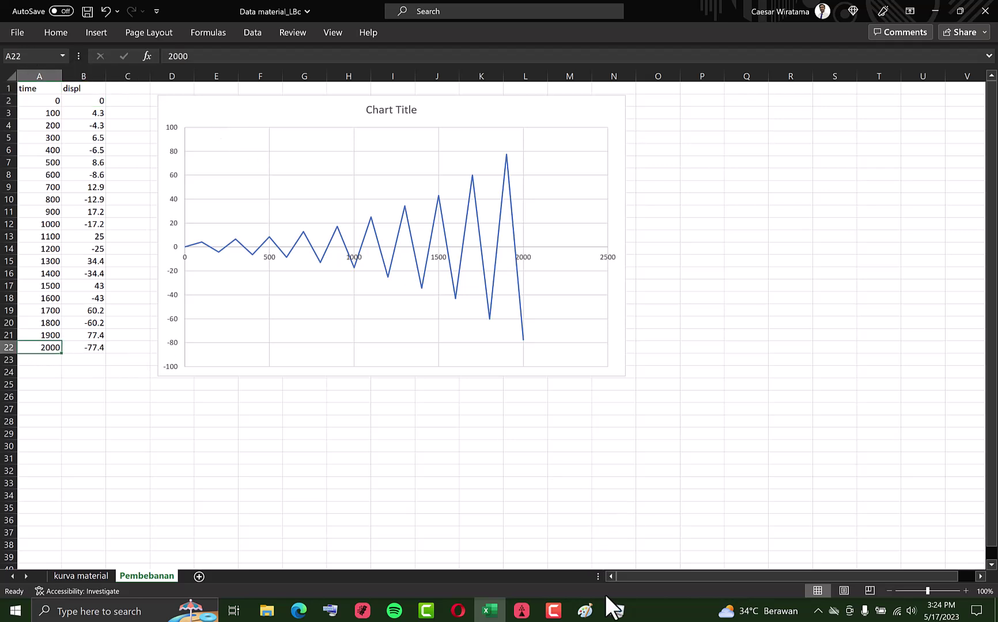
click(522, 610)
text(2000)
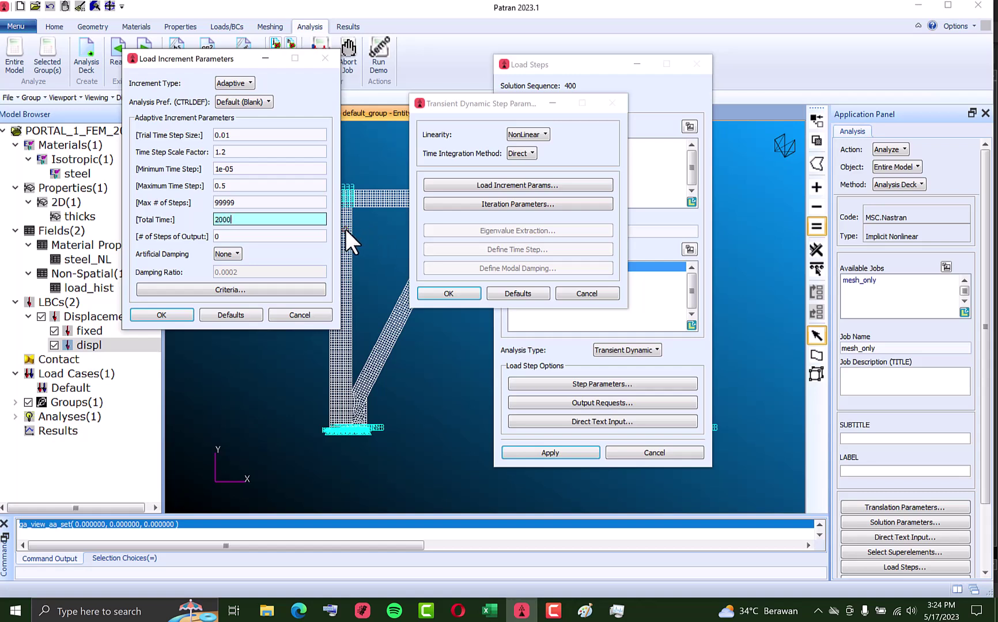
click(262, 201)
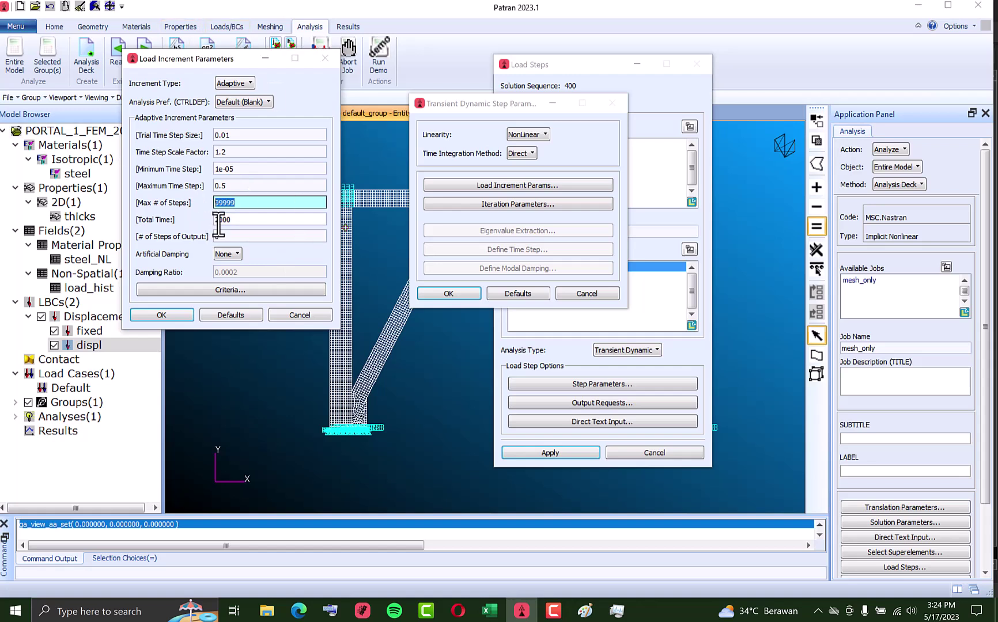
click(252, 219)
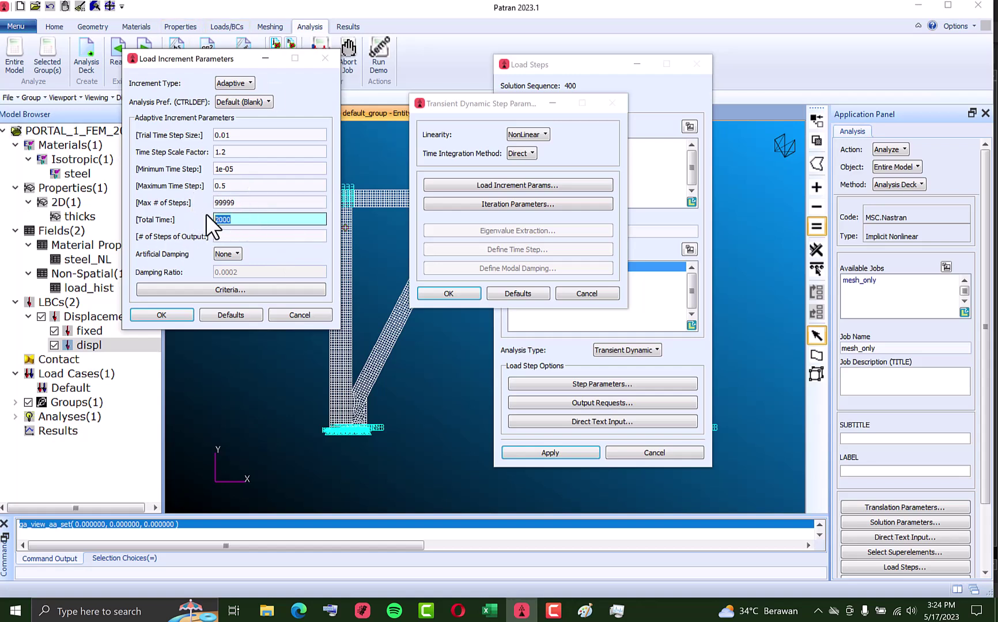
Set the adaptive increments' maximum number of steps to 99999999.
click(259, 203)
click(261, 221)
click(261, 202)
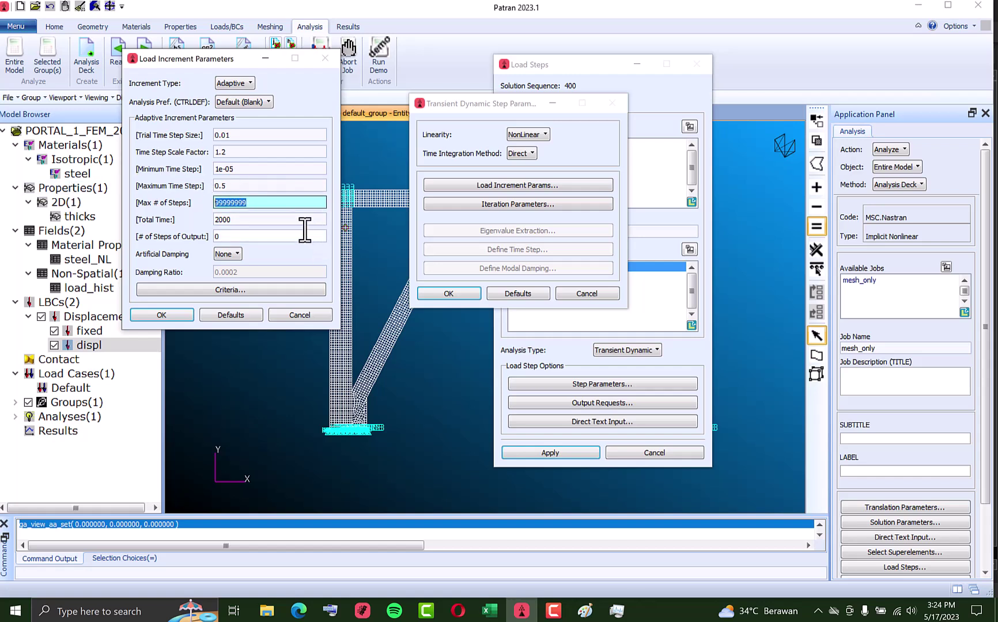
Switch to Excel and check the interval between the first two time values of the loading table.
click(244, 185)
click(490, 611)
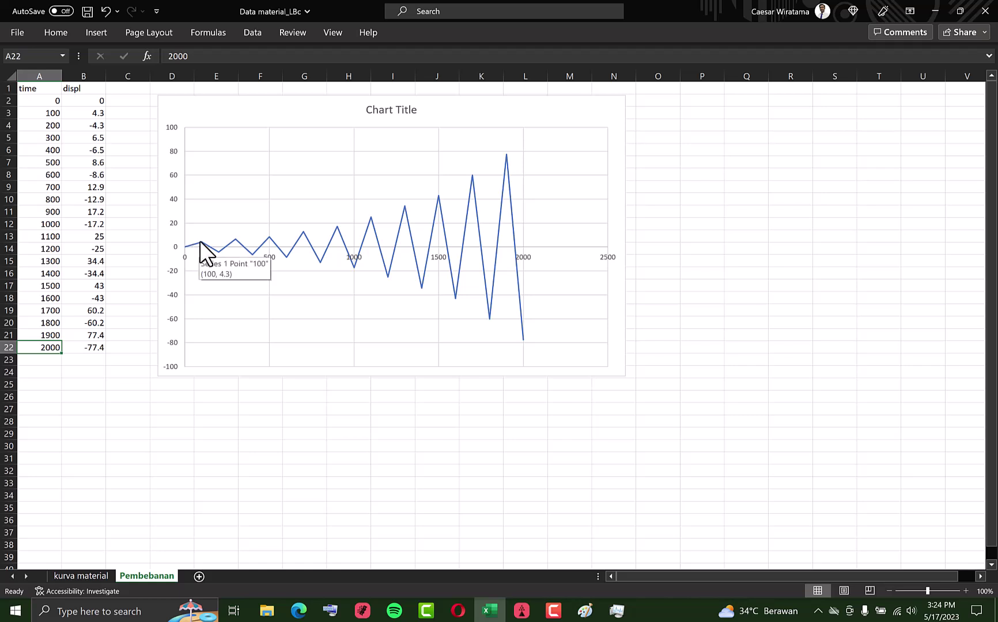
drag(42, 111, 47, 100)
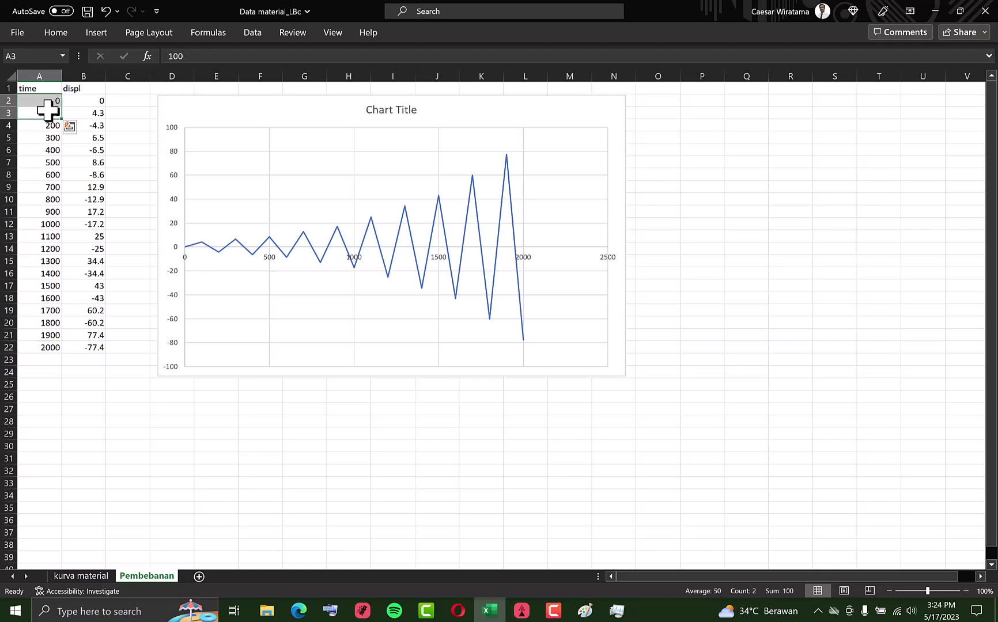
Switch to Paint and clear the entire stress-strain sketch from the canvas.
click(585, 605)
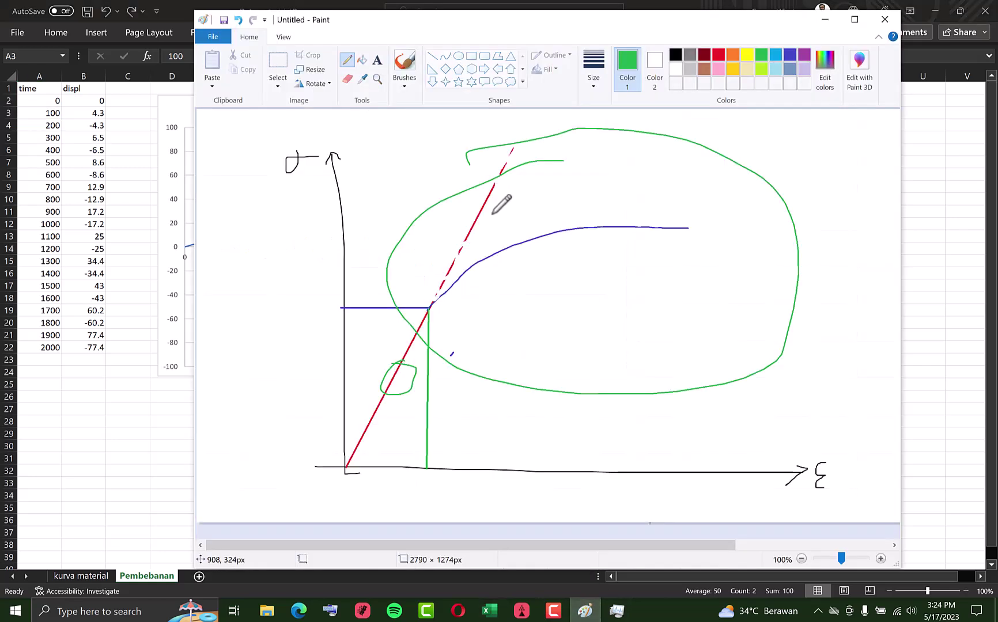
key(ctrl+a)
key(Delete)
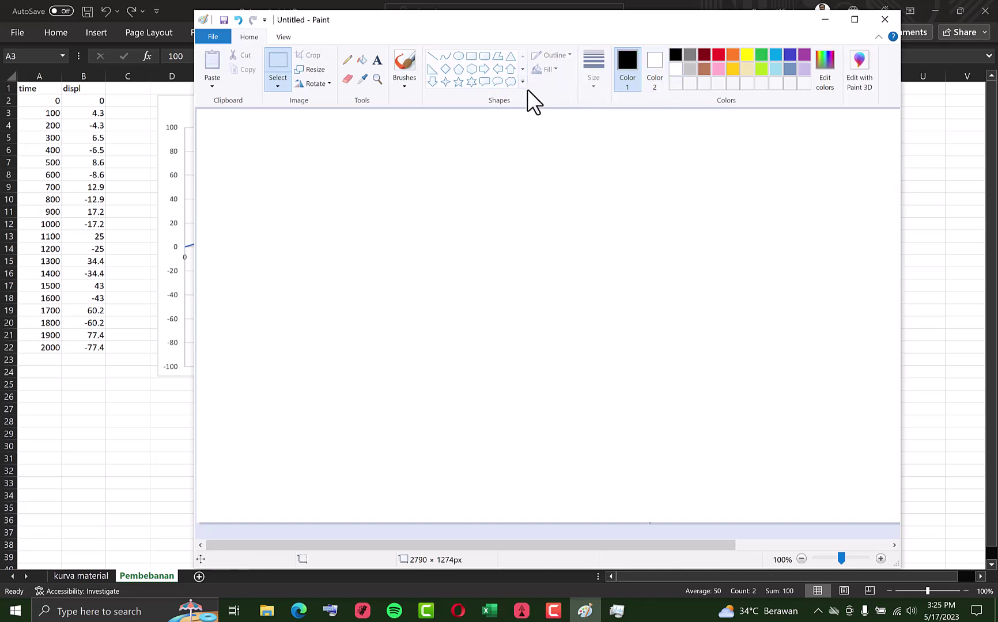
Draw a long horizontal axis and a crossing vertical axis about 1021 px tall in black with the Line tool.
click(433, 56)
mouse_move(254, 323)
mouse_down()
mouse_move(903, 323)
mouse_move(890, 320)
mouse_up()
drag(263, 156, 264, 488)
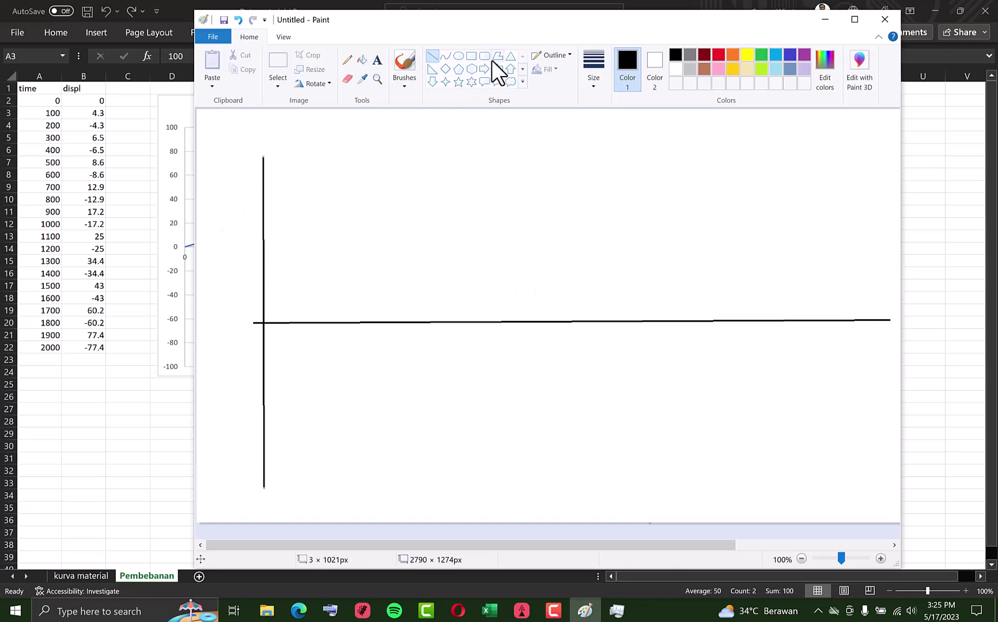
click(789, 54)
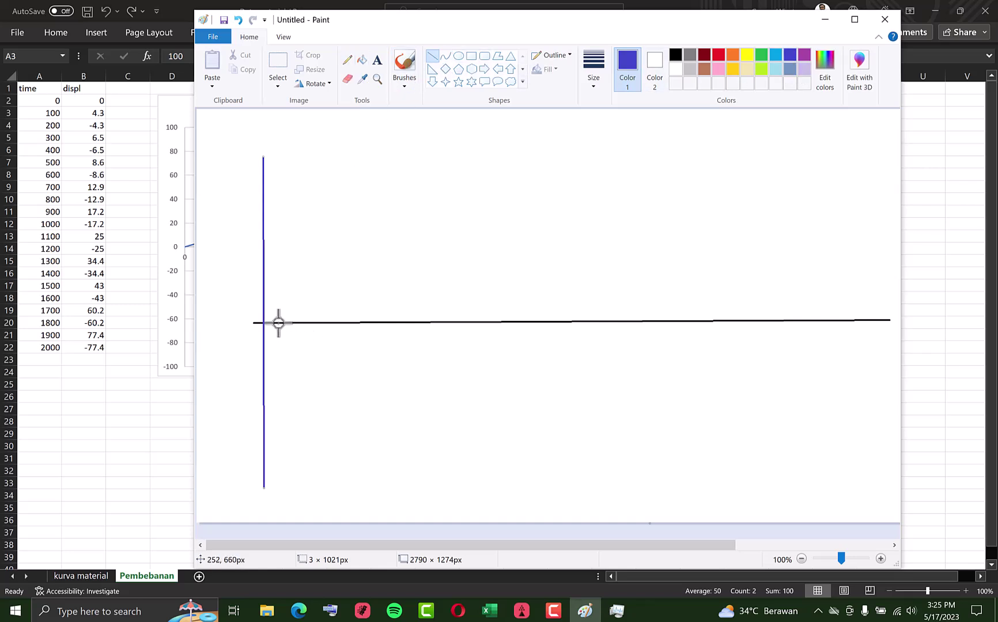
click(678, 56)
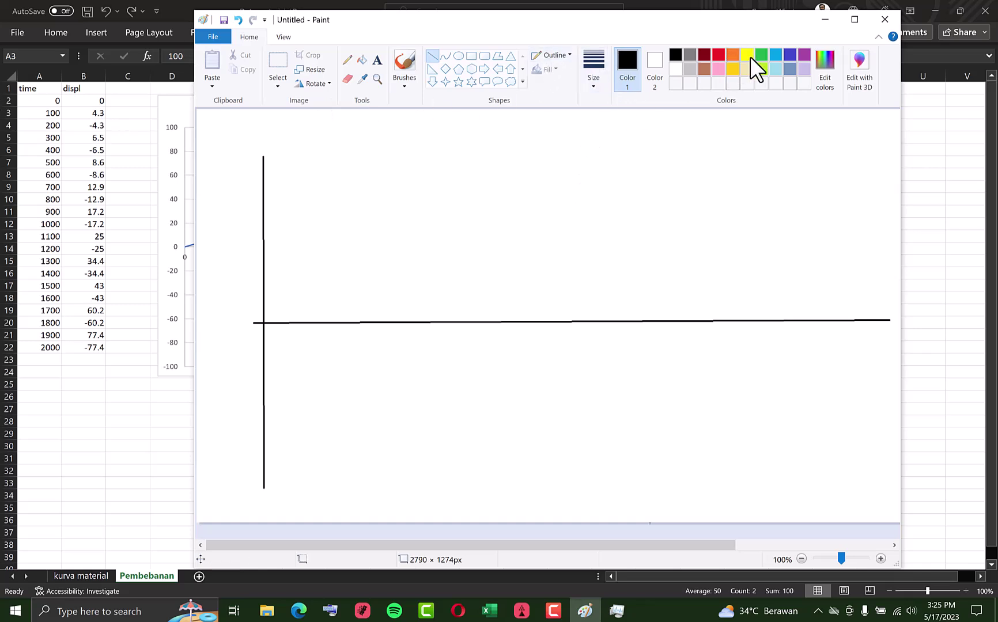
Draw an indigo load curve rising from the origin and falling below the horizontal axis, with tick marks for its peak on both axes.
click(789, 56)
mouse_move(264, 322)
mouse_down()
mouse_move(518, 181)
mouse_move(741, 389)
mouse_move(813, 431)
mouse_up()
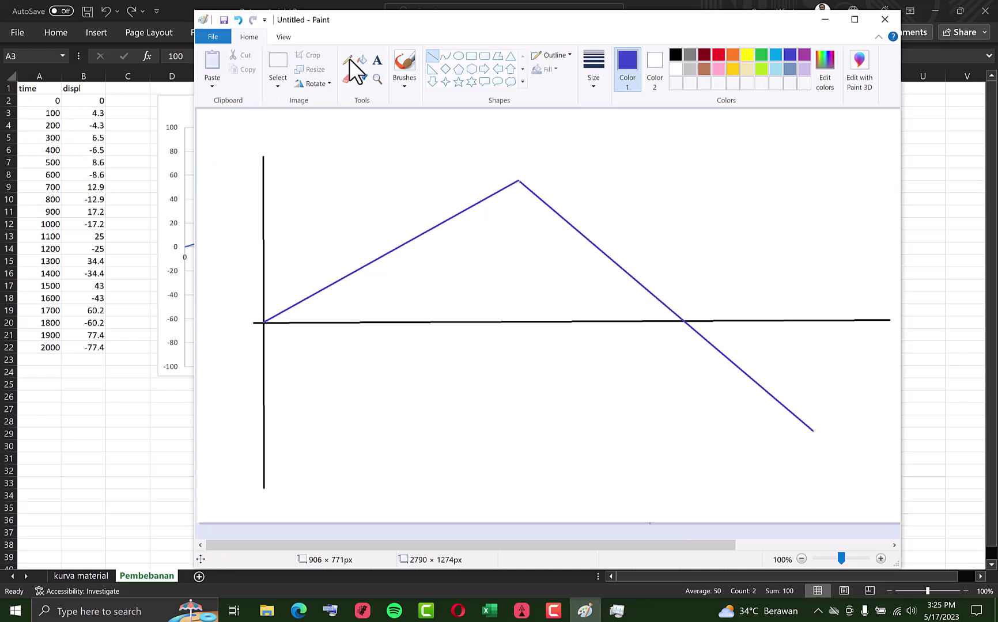
drag(258, 182, 289, 182)
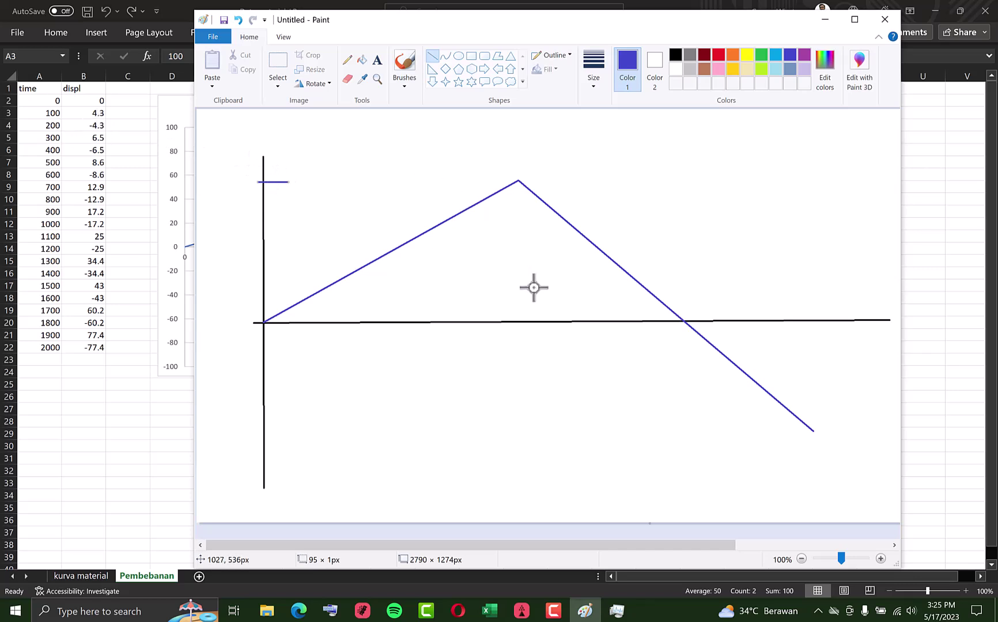
drag(519, 319, 519, 334)
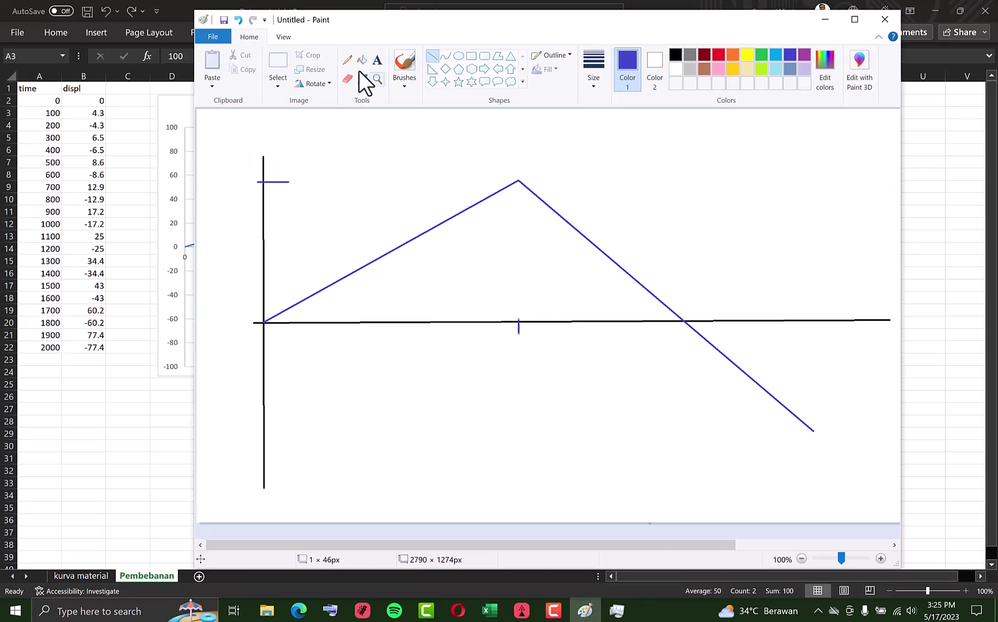
Add the text label 100 below the peak's tick on the horizontal axis.
click(377, 60)
click(496, 356)
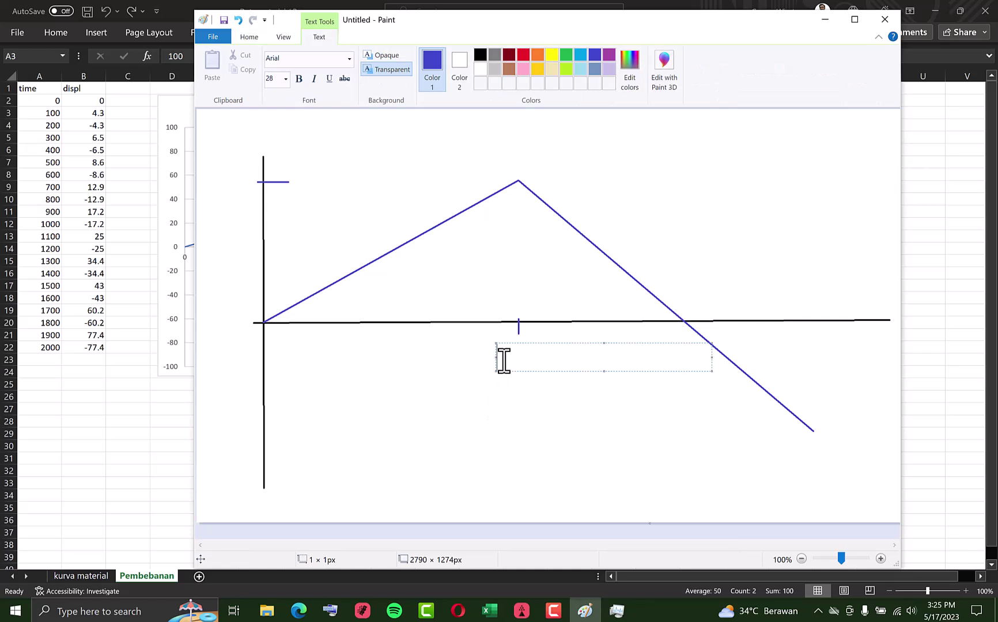
text(100)
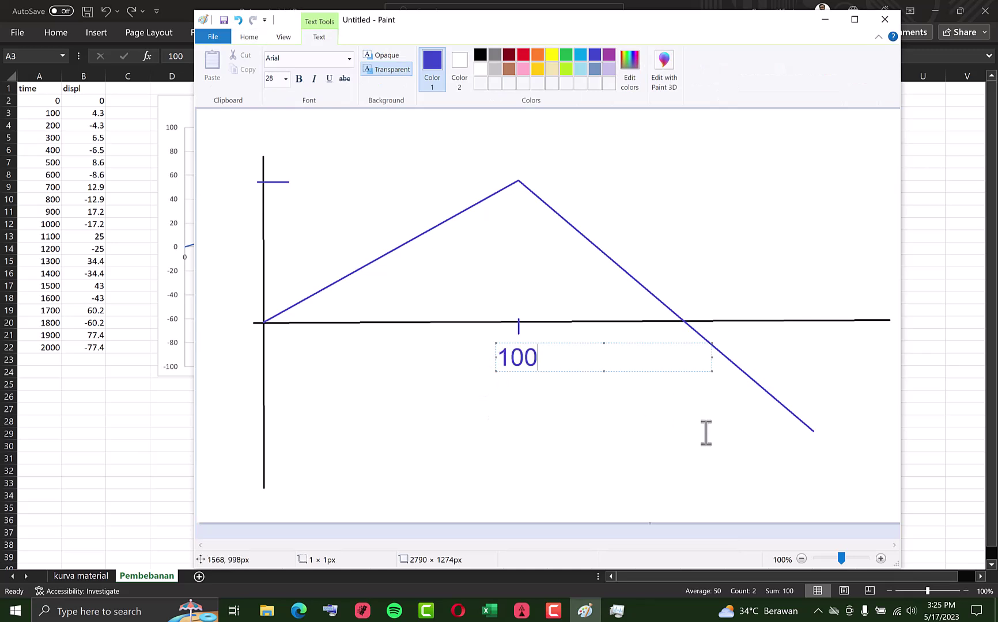
click(744, 393)
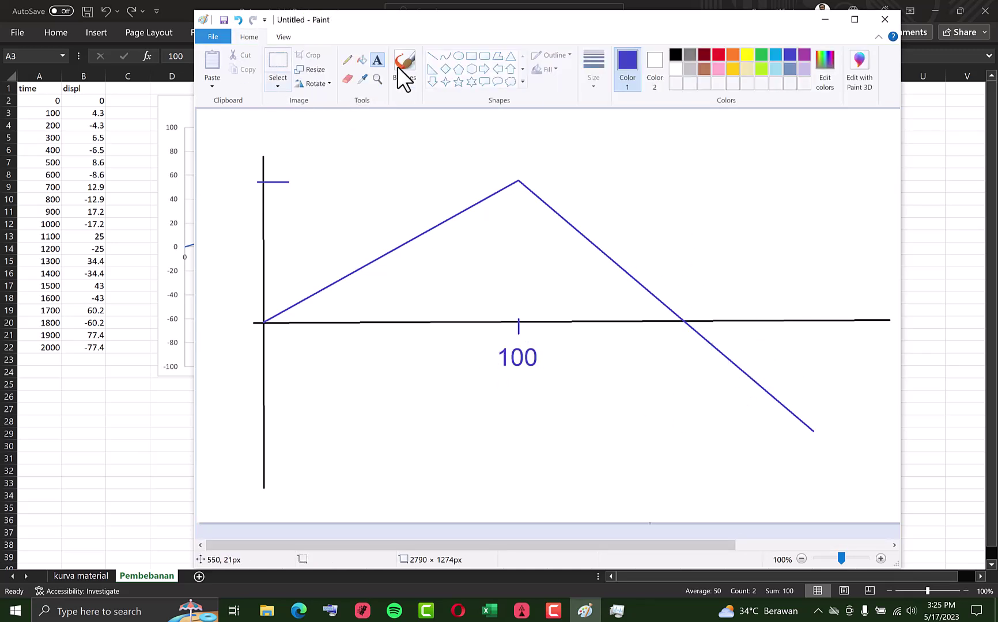
Extend the load curve down to a trough, mark the trough with a tick on the horizontal axis and start the next rising segment.
click(432, 55)
drag(816, 431, 859, 458)
key(ctrl+z)
drag(812, 429, 857, 469)
click(802, 269)
drag(854, 315, 857, 325)
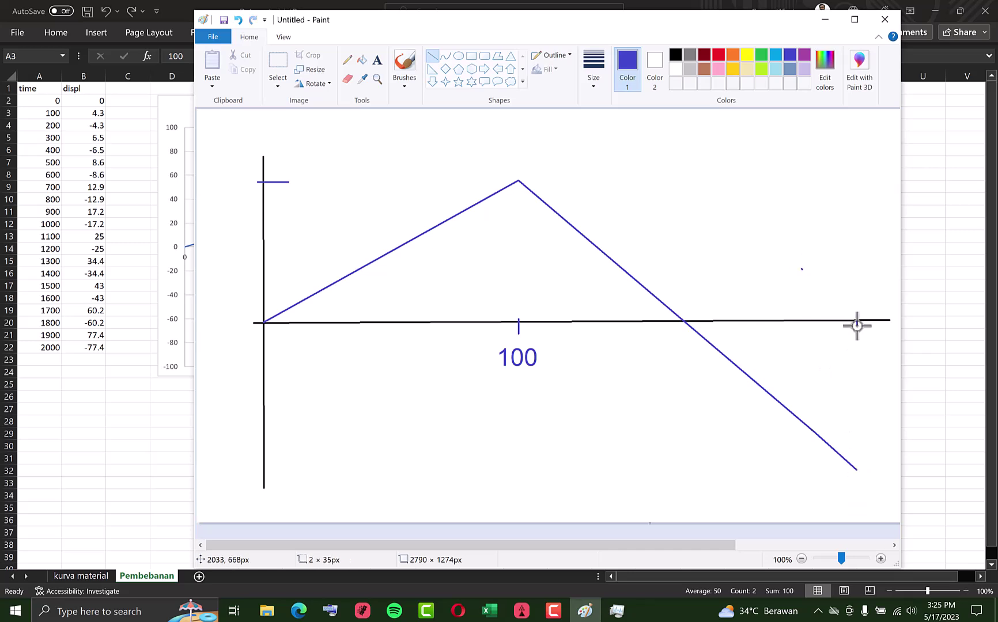
drag(856, 469, 896, 438)
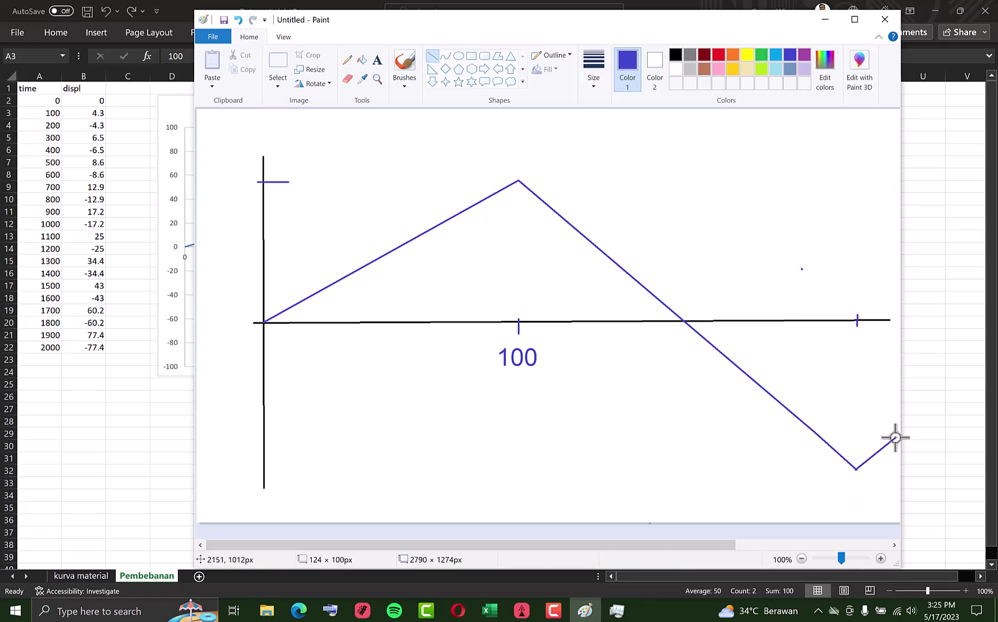
Add the text label 200 above the trough's tick on the horizontal axis.
click(376, 60)
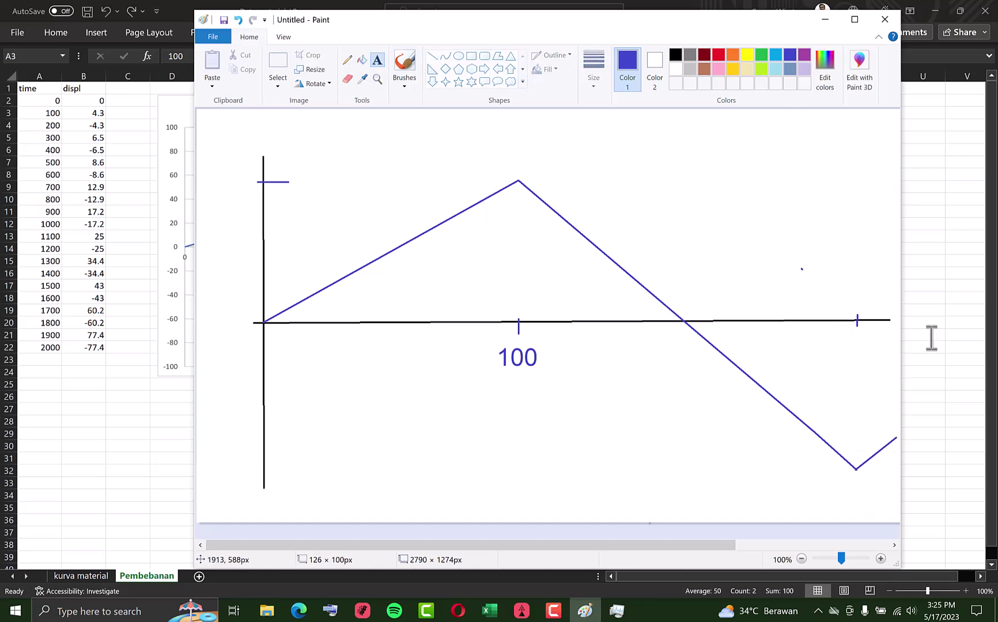
click(846, 283)
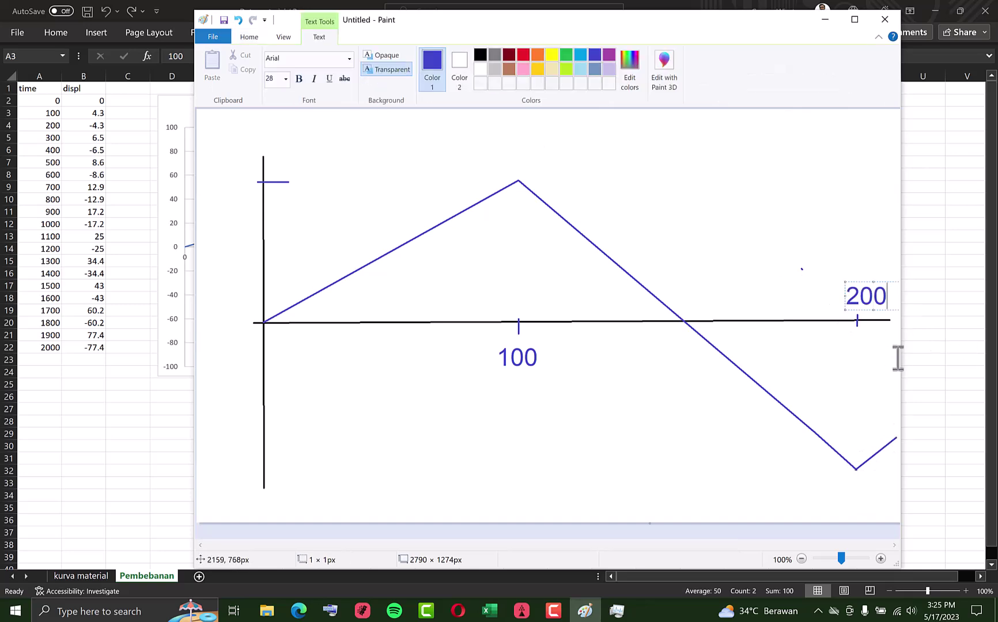
click(521, 610)
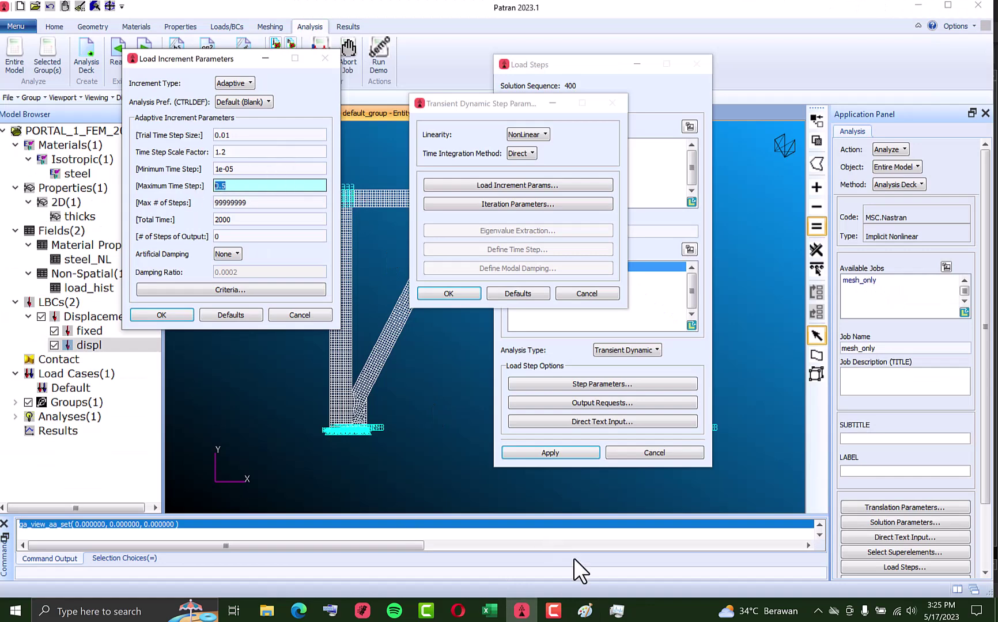
click(585, 611)
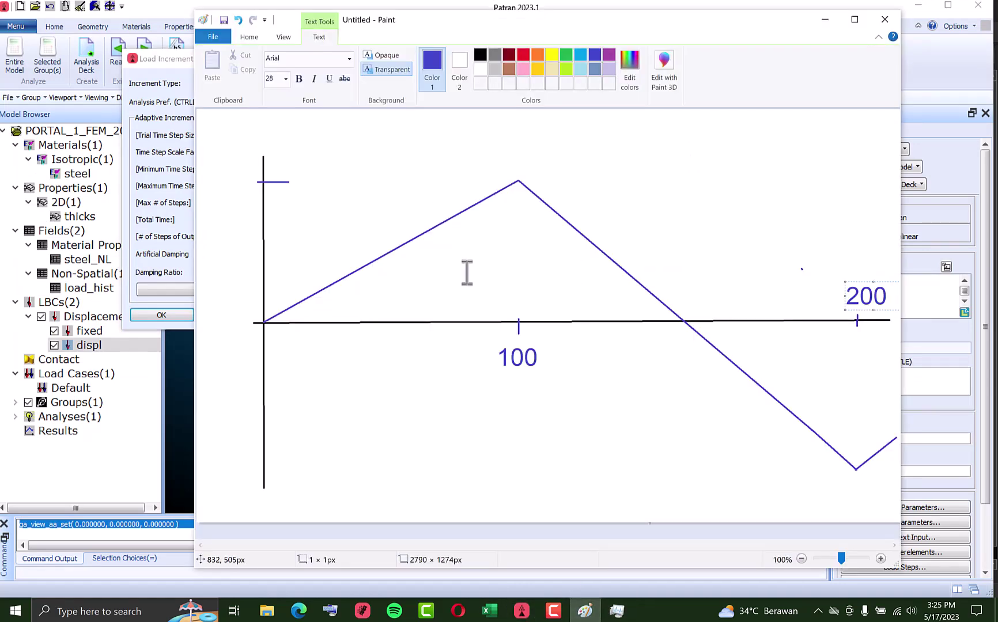
click(467, 273)
Draw five green vertical lines from the rising part of the load curve to the horizontal axis, ending at the peak.
click(432, 56)
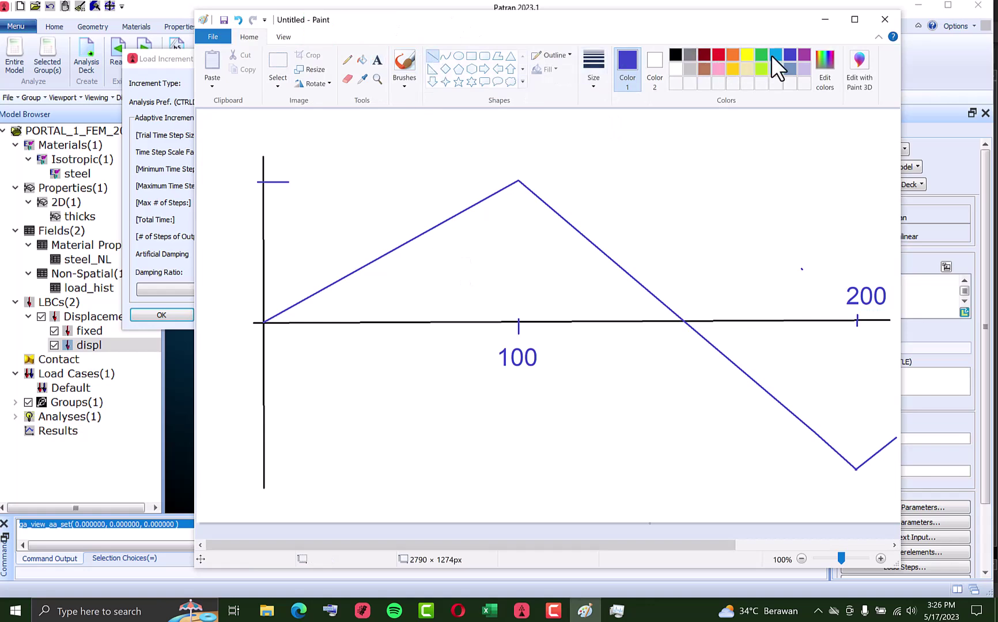
drag(347, 276, 347, 322)
drag(391, 250, 394, 323)
mouse_move(438, 224)
mouse_down()
mouse_move(441, 322)
mouse_move(480, 203)
mouse_up()
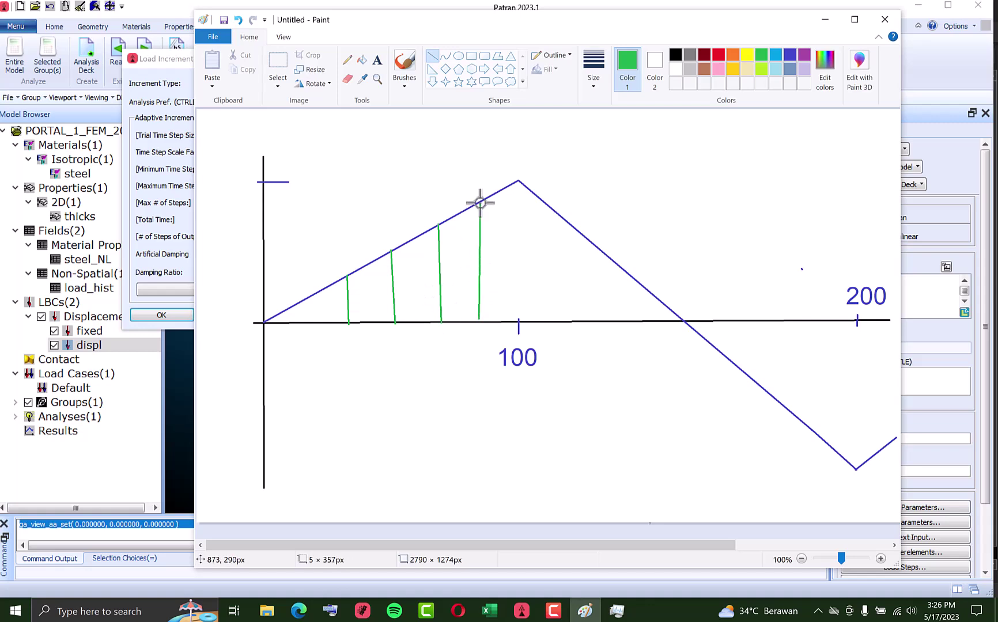
drag(519, 321, 519, 181)
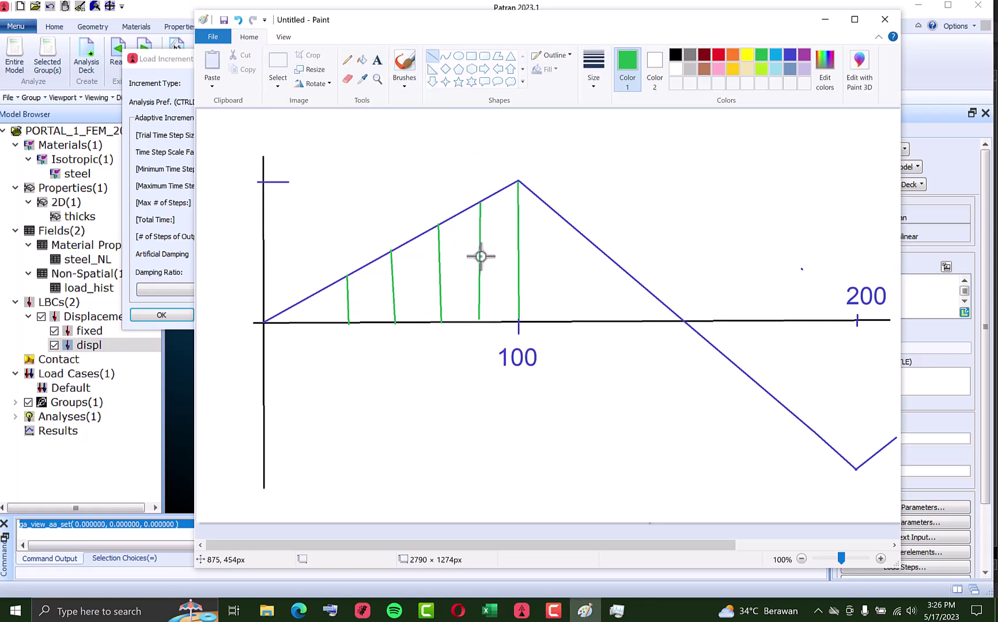
Mark the spacing between the last two green lines with short horizontal dashes and label it 20.
drag(459, 260, 549, 261)
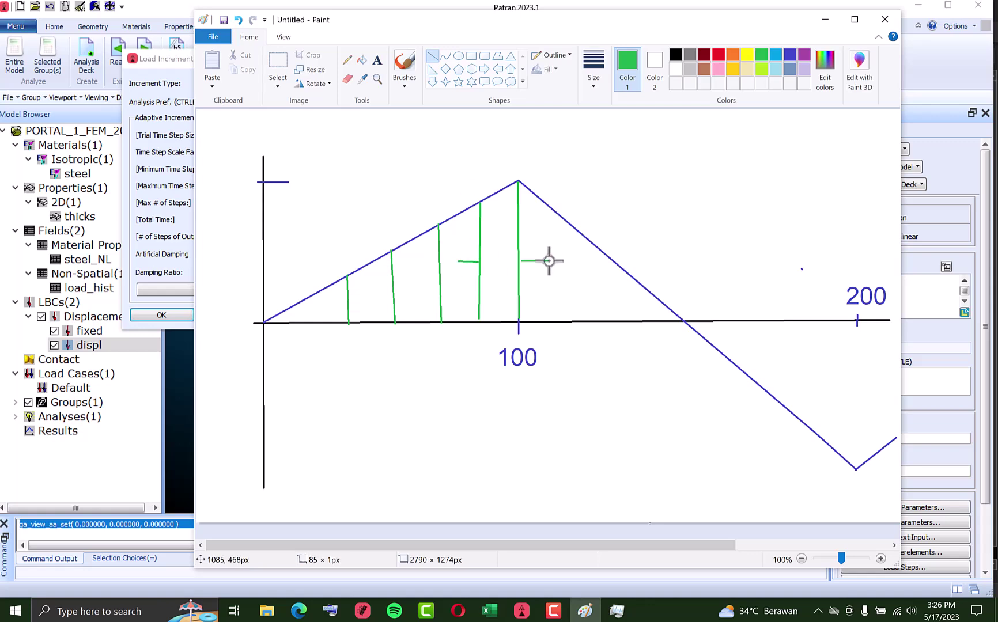
click(378, 60)
click(531, 231)
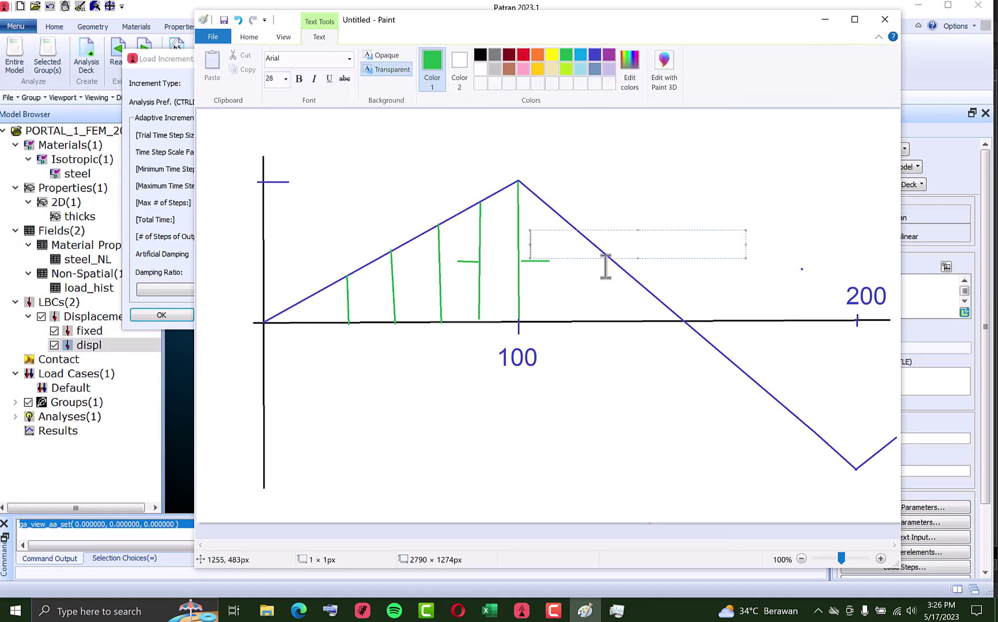
text(20)
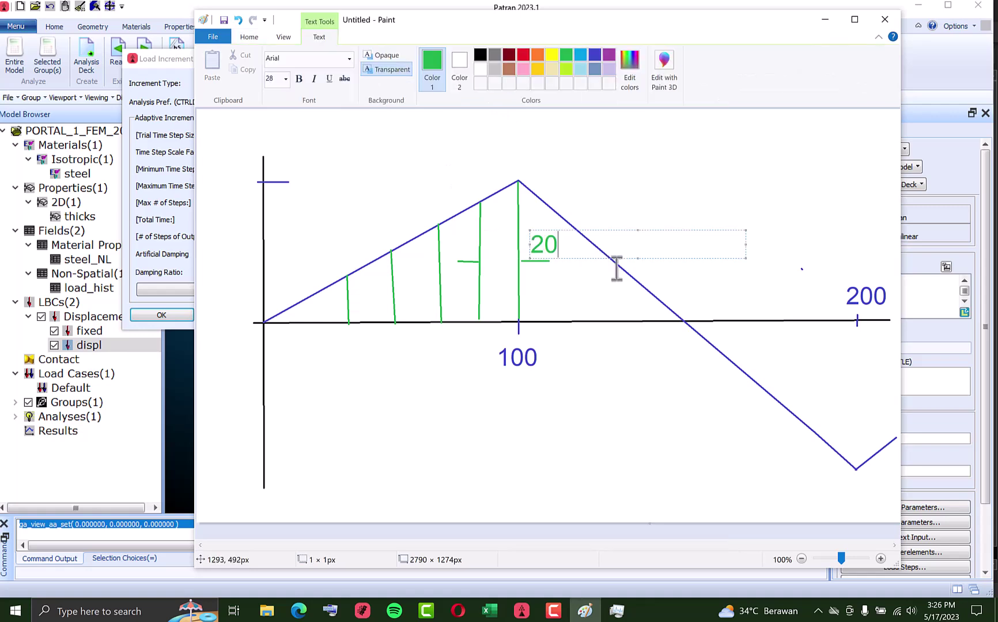
click(604, 368)
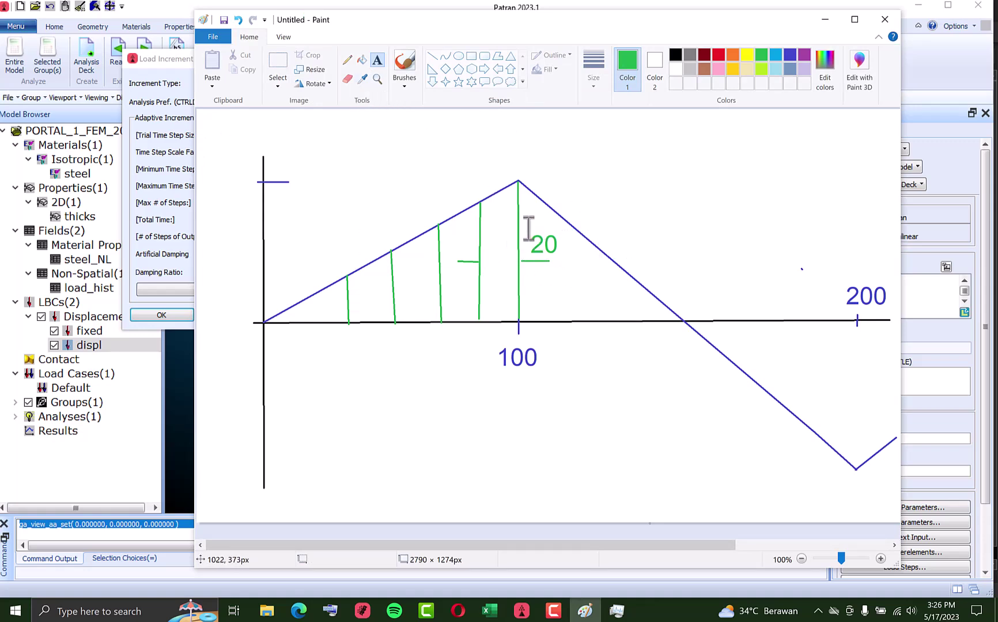
Undo the 20 label and the spacing dashes beside the last green lines.
key(ctrl+z)
key(ctrl+z)
key(ctrl+z)
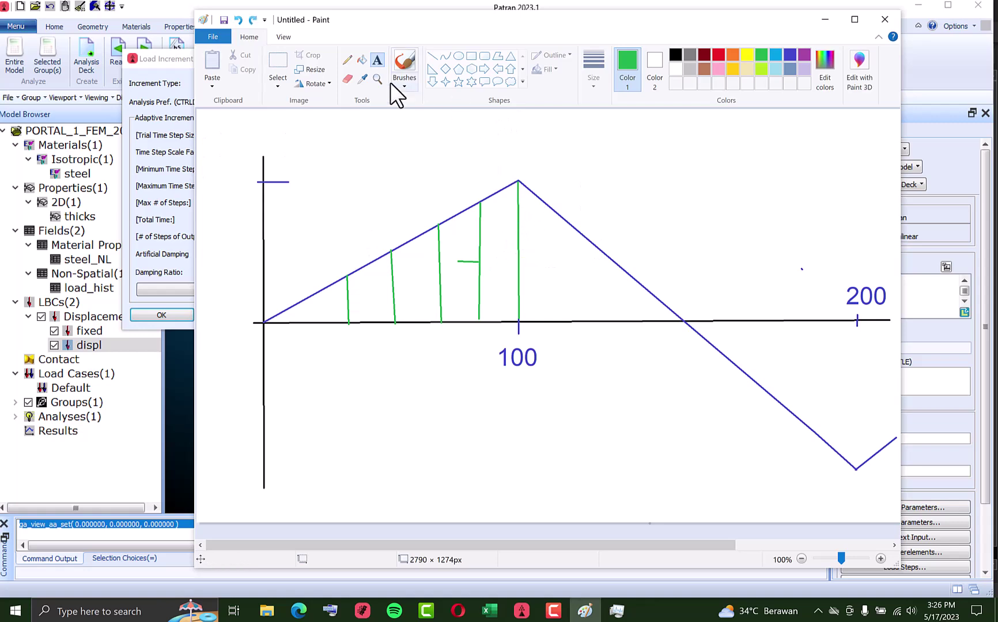
Draw additional green vertical lines between the existing ones under the rising part of the load curve to halve the increments.
click(433, 55)
mouse_move(315, 295)
mouse_down()
mouse_move(314, 316)
mouse_move(368, 323)
mouse_up()
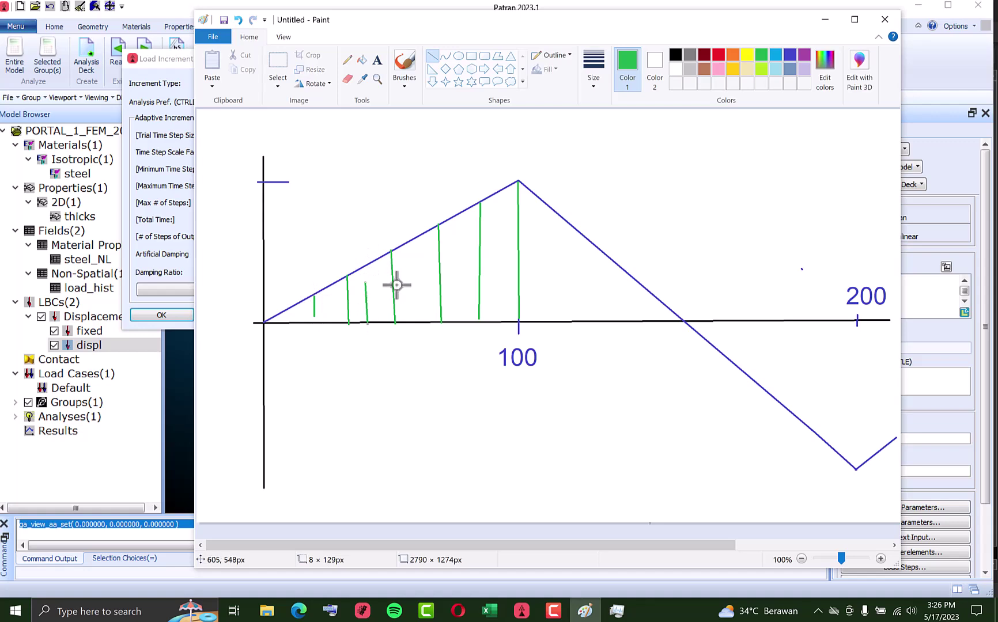
drag(422, 239, 419, 317)
key(ctrl+z)
key(ctrl+z)
drag(370, 262, 370, 321)
drag(416, 245, 416, 326)
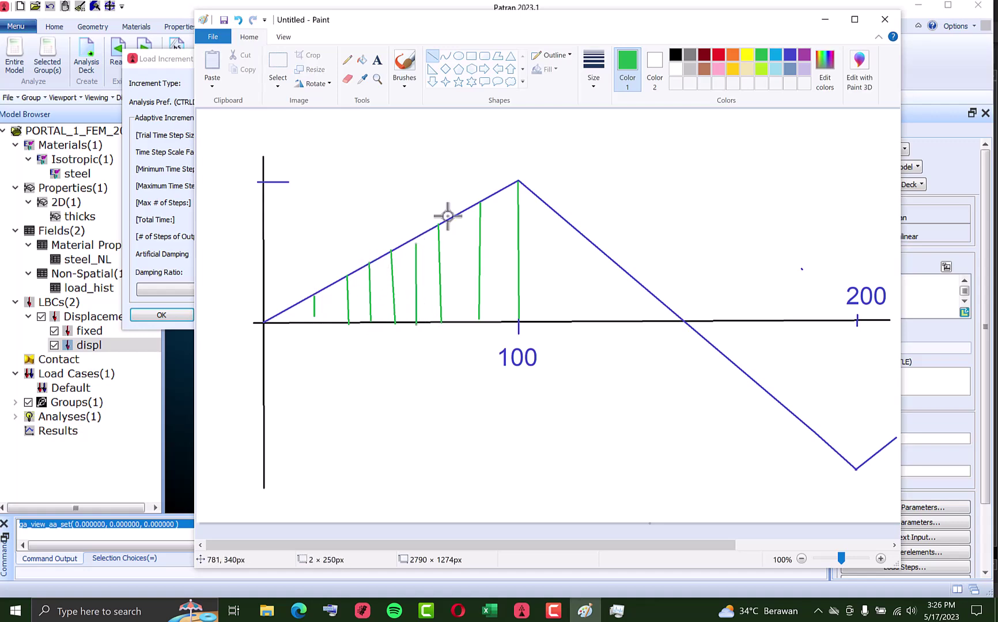
drag(454, 216, 456, 317)
drag(495, 197, 499, 320)
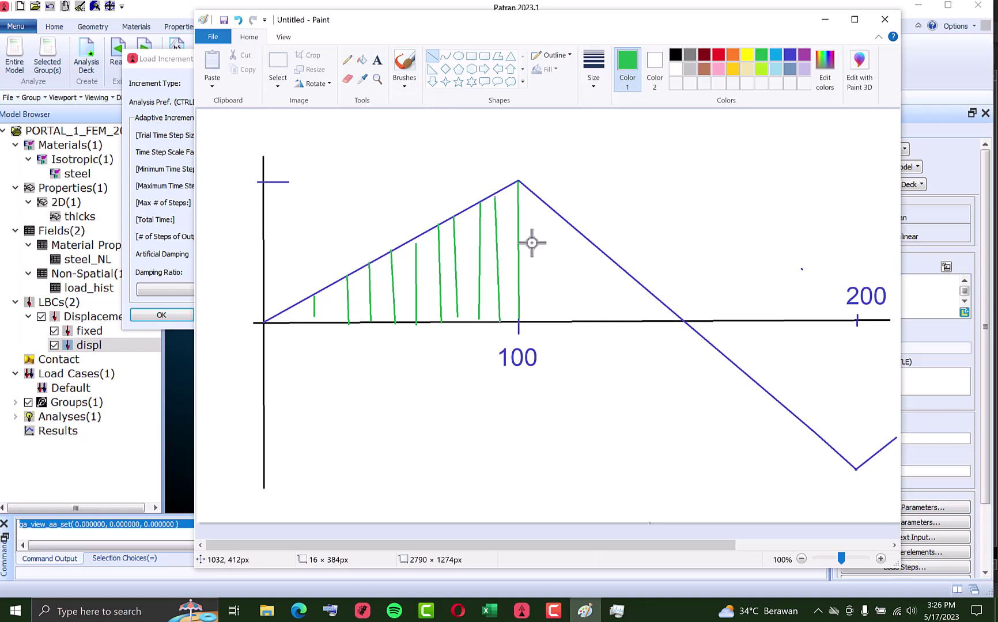
Mark the narrower spacing before the peak with a horizontal green line about 66 px long and label it 10.
drag(518, 243, 497, 243)
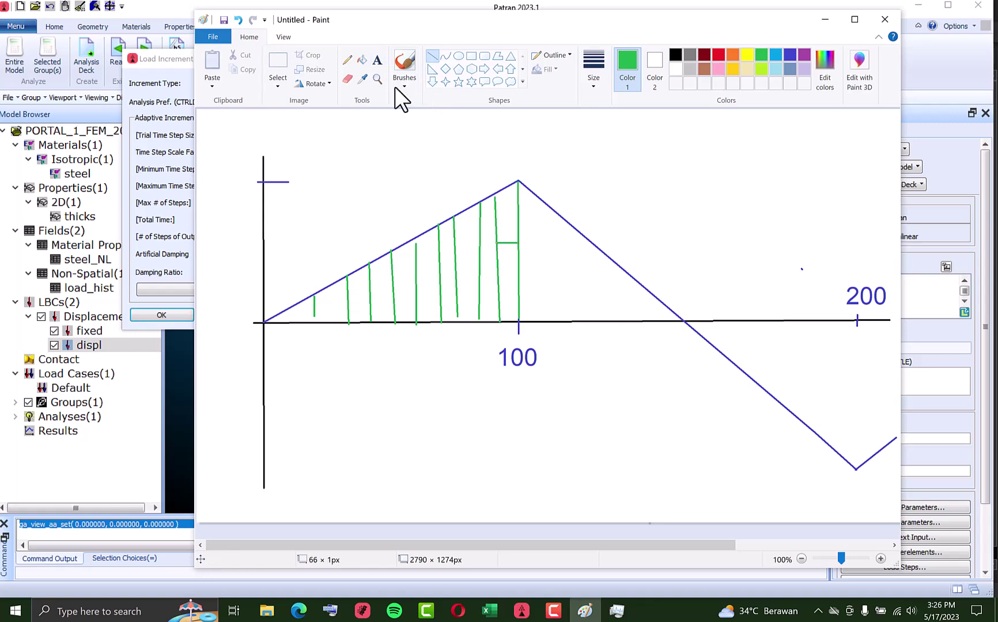
click(376, 57)
click(527, 217)
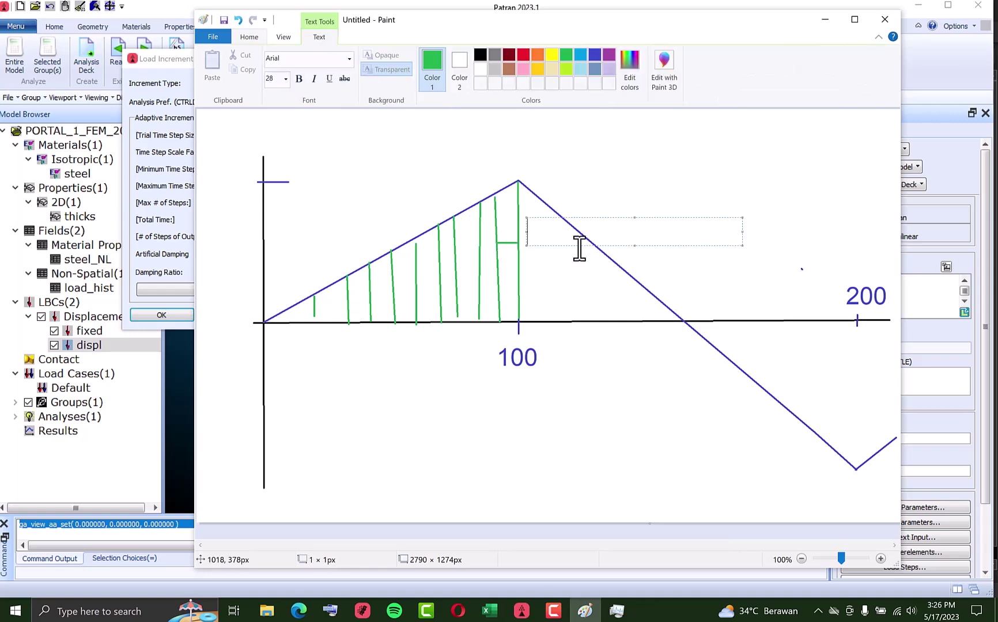
click(617, 373)
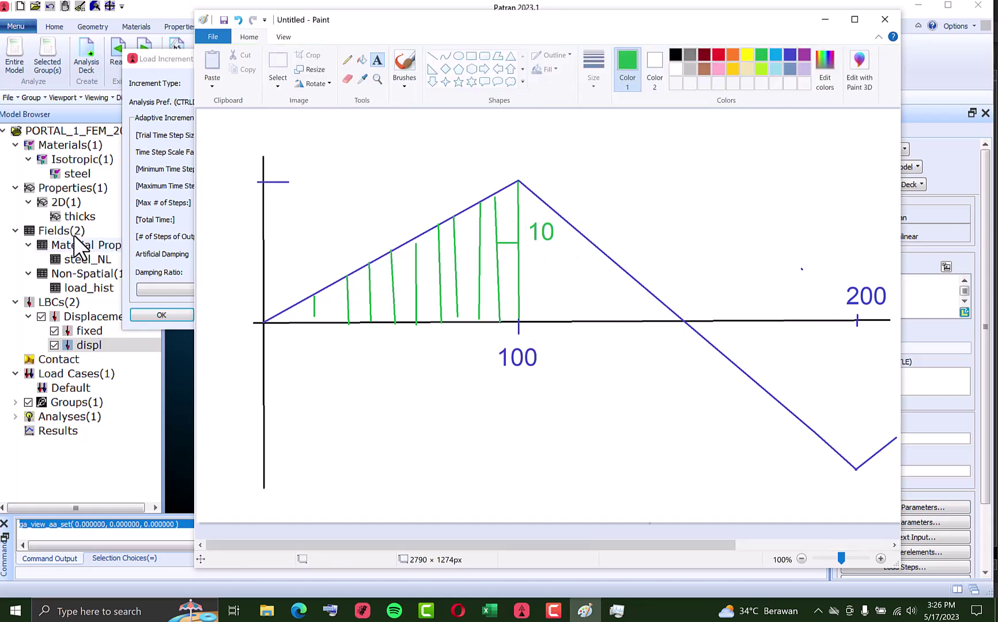
Switch to Patran and set the adaptive increments' Maximum Time Step to 10.
click(155, 197)
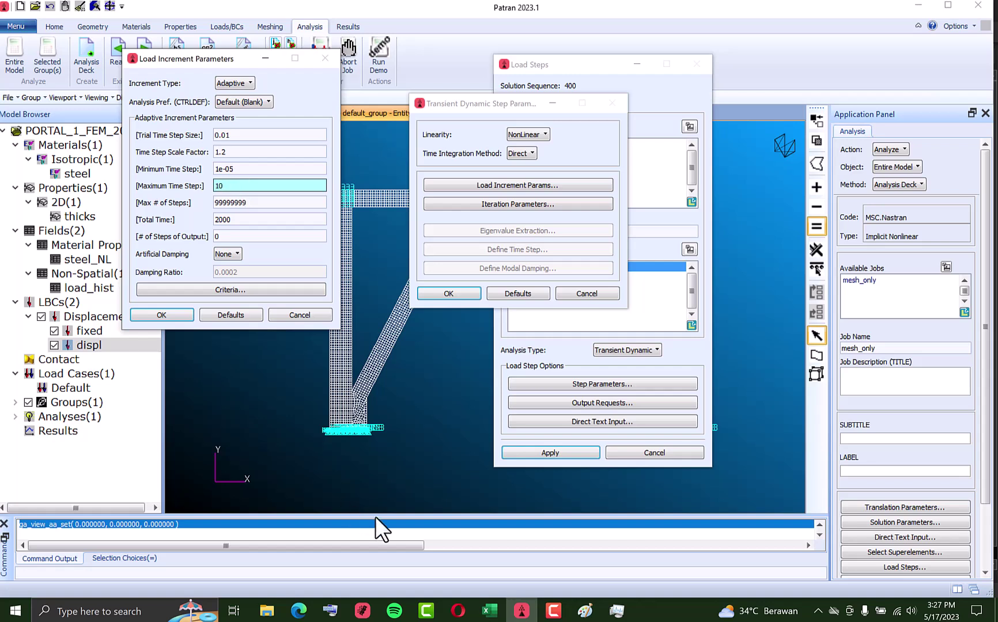
Set the adaptive increments' Trial Time Step Size to 10.
click(585, 611)
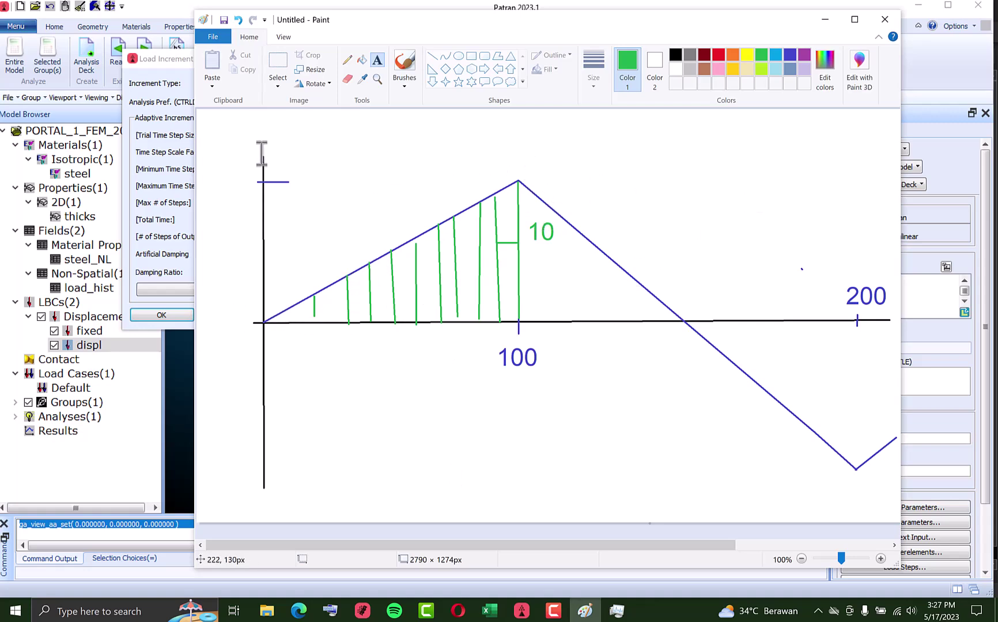
click(161, 183)
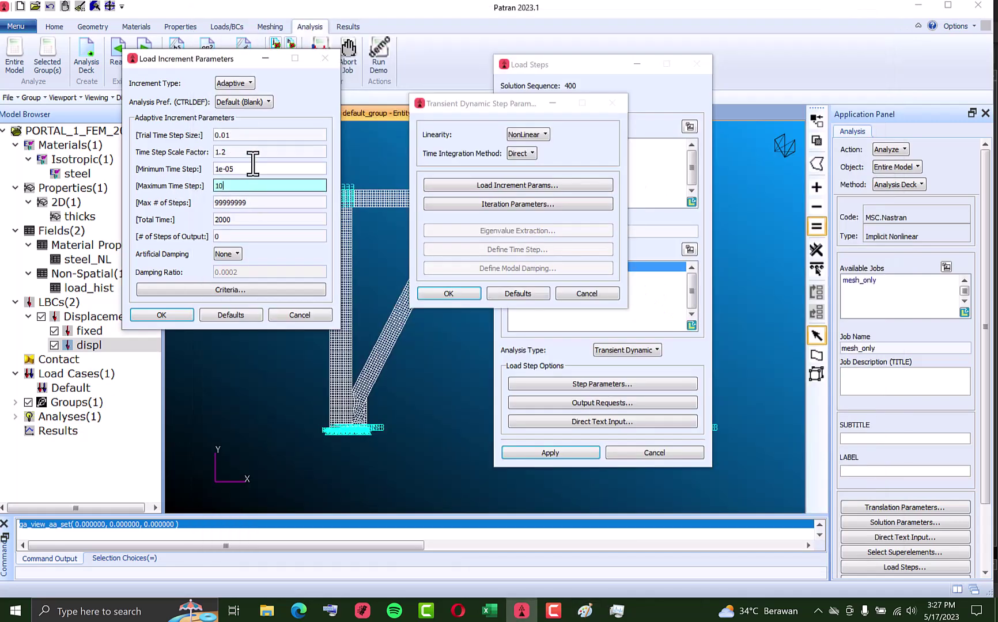
click(254, 169)
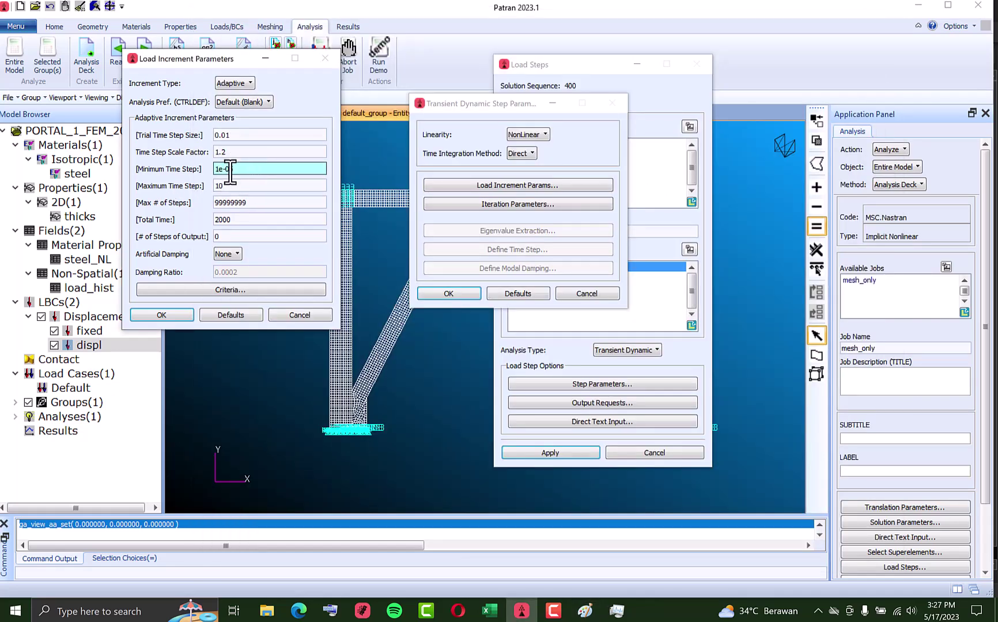
double_click(236, 168)
double_click(247, 134)
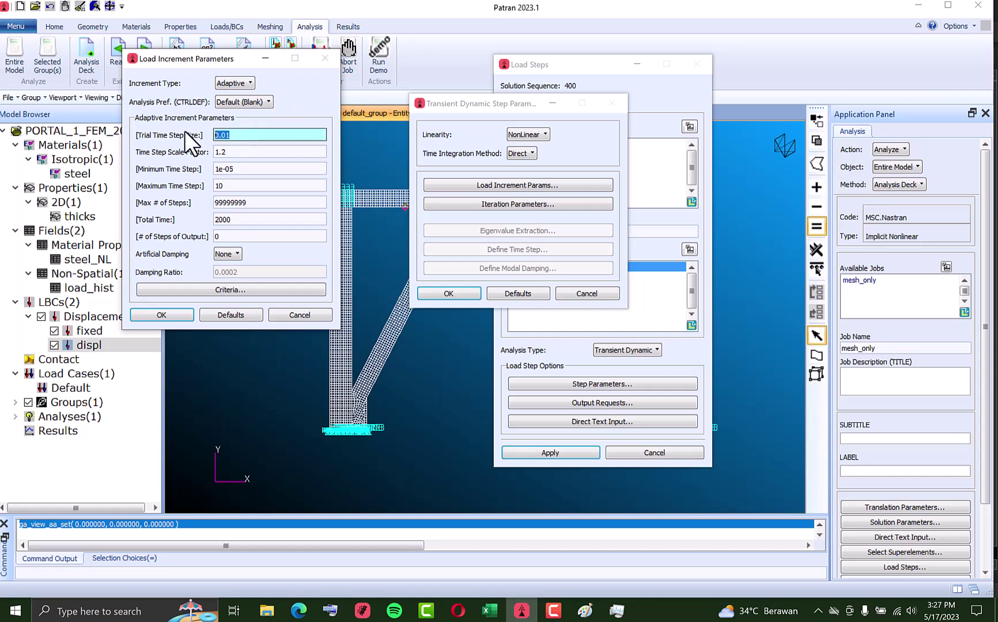
text(5)
key(BackSpace)
text(10)
click(245, 152)
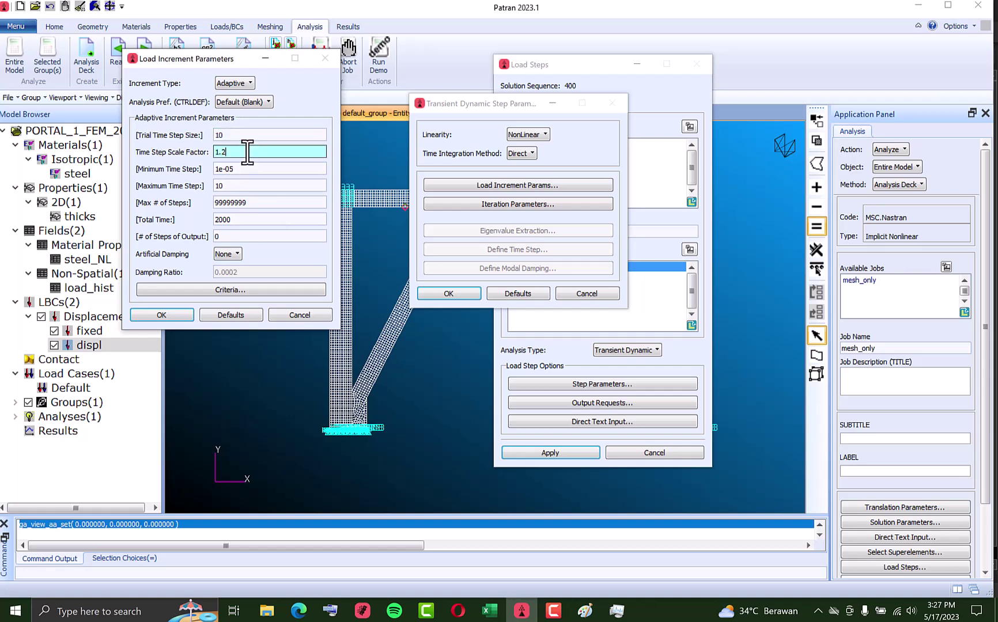
click(239, 134)
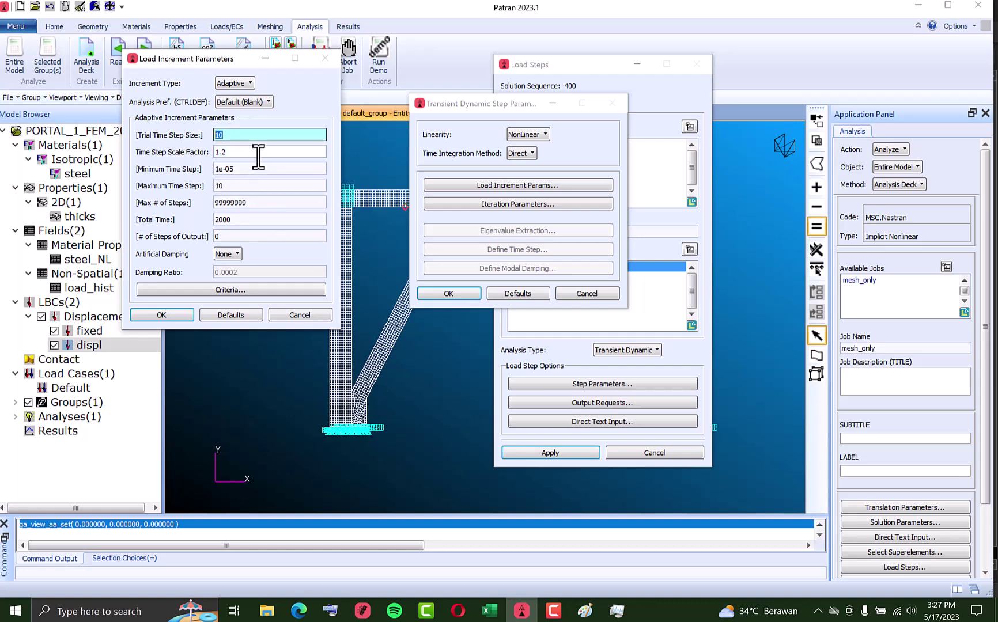
click(267, 203)
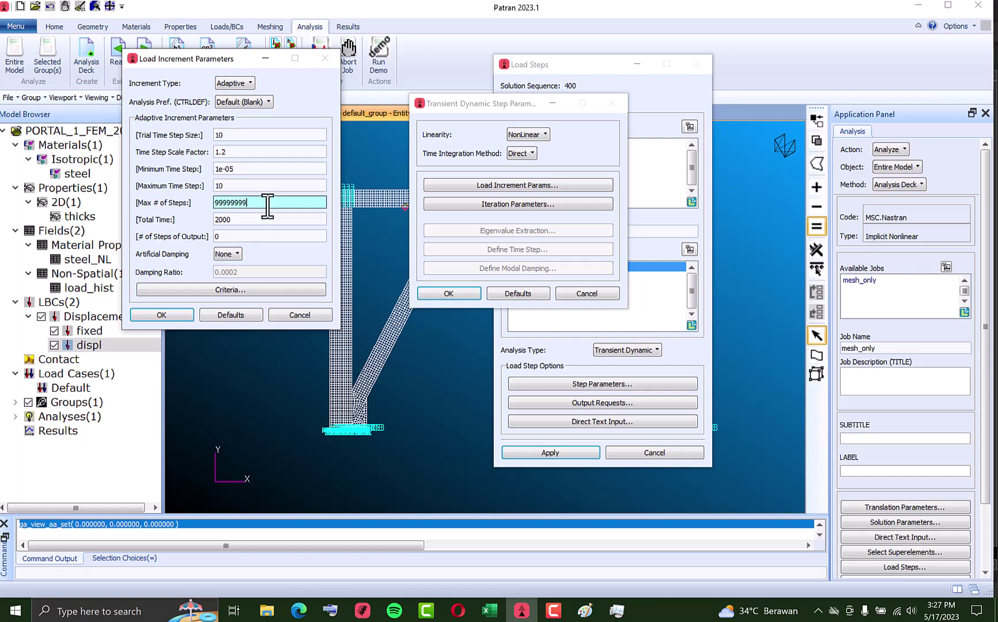
click(238, 236)
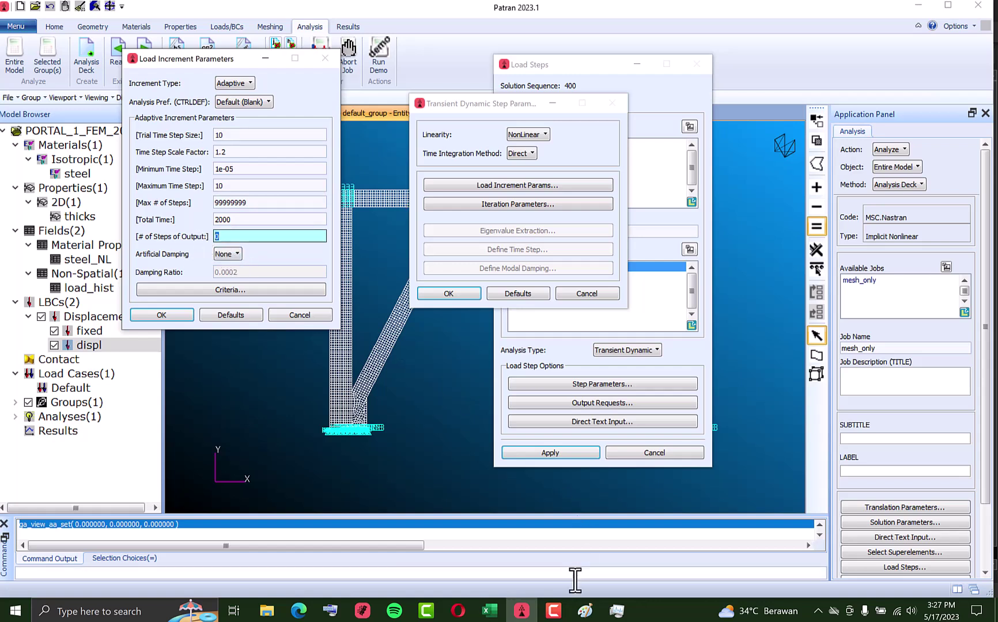
click(247, 186)
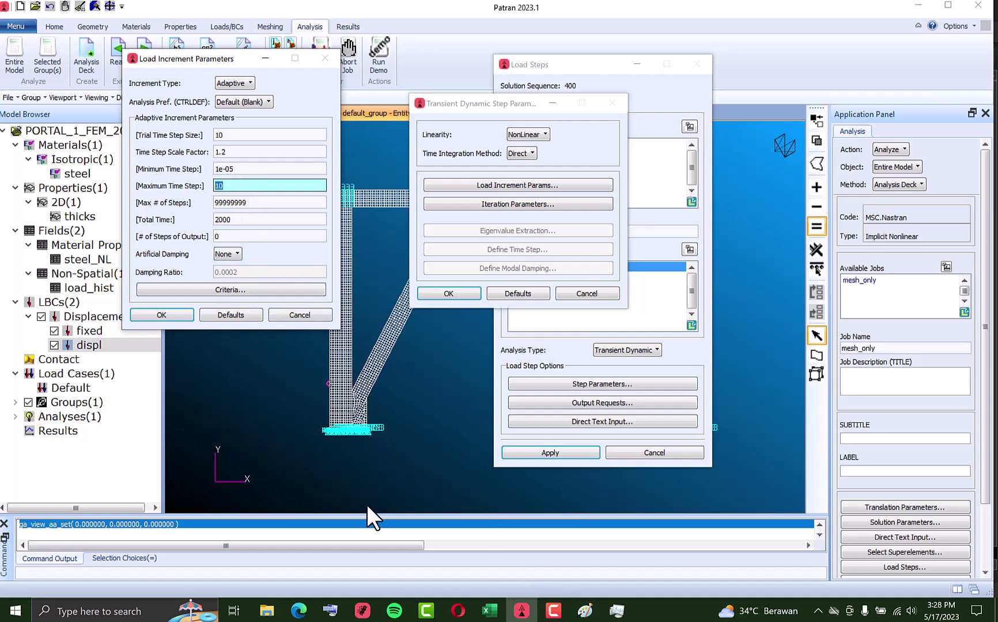
Switch to Paint and draw five orange rectangles along the rising load curve, each grouping two increments, the first about 265 × 222 px.
click(585, 611)
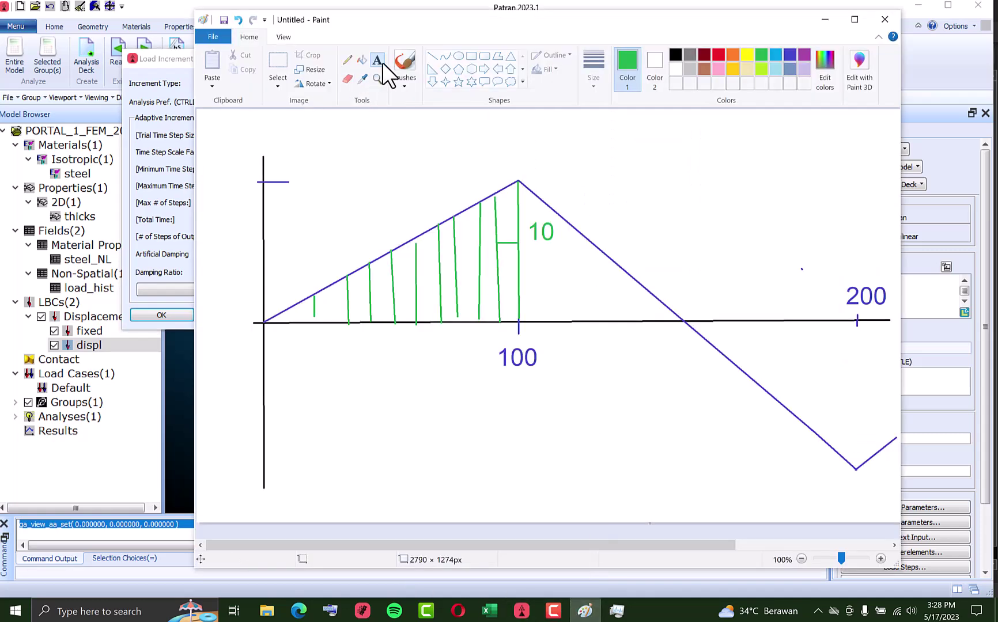
click(733, 55)
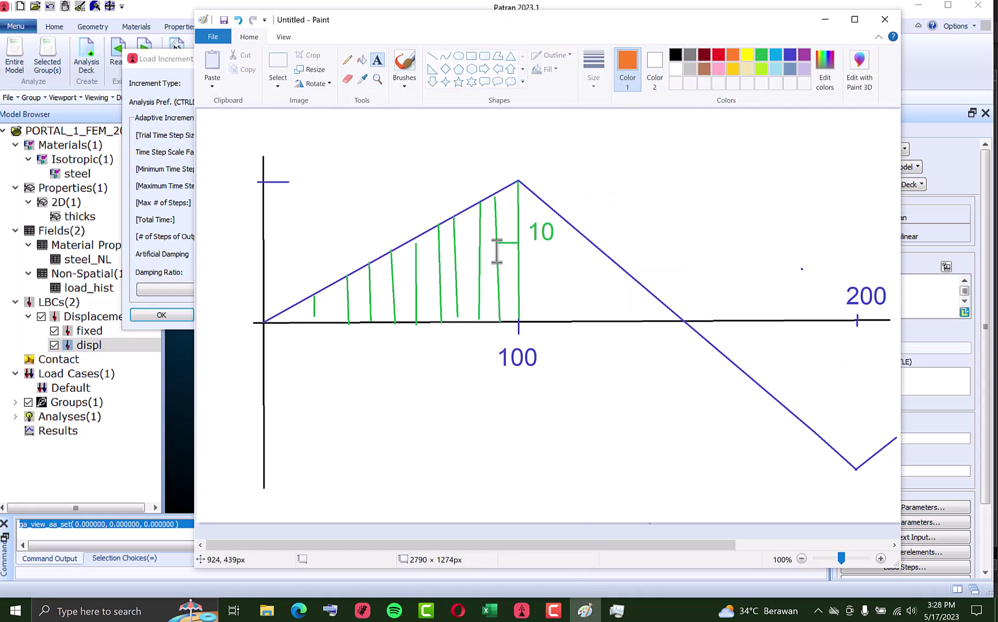
click(433, 54)
click(472, 54)
drag(263, 264, 348, 335)
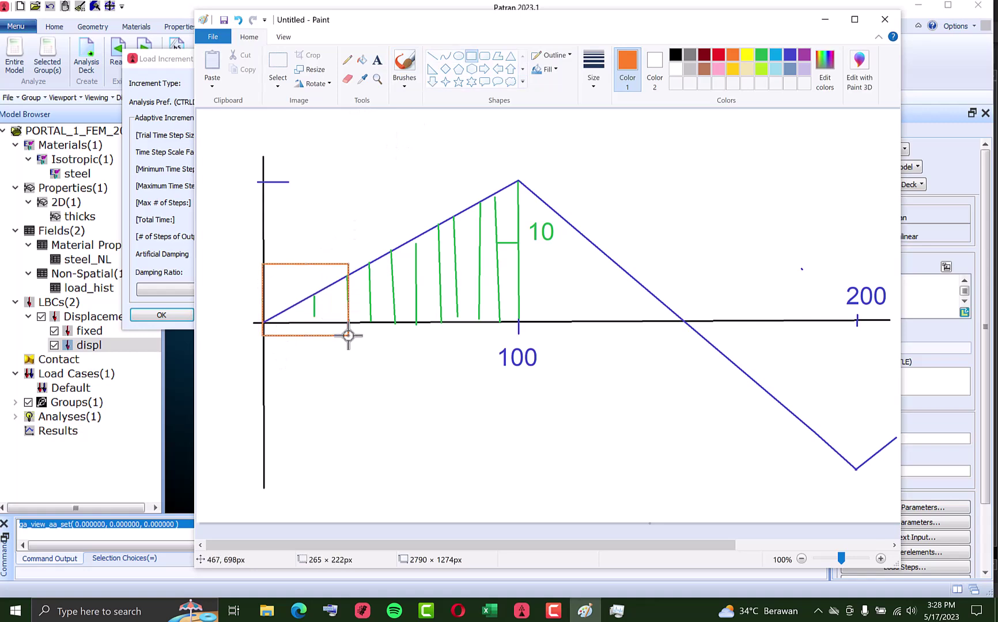
drag(344, 234, 398, 343)
drag(392, 204, 439, 341)
drag(441, 182, 480, 339)
drag(519, 170, 480, 340)
click(742, 218)
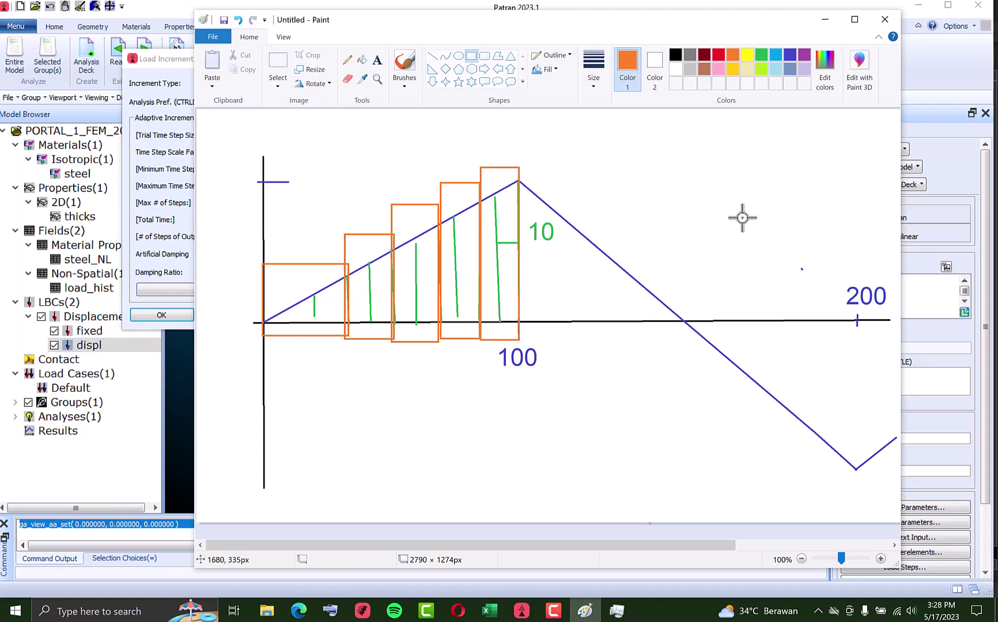
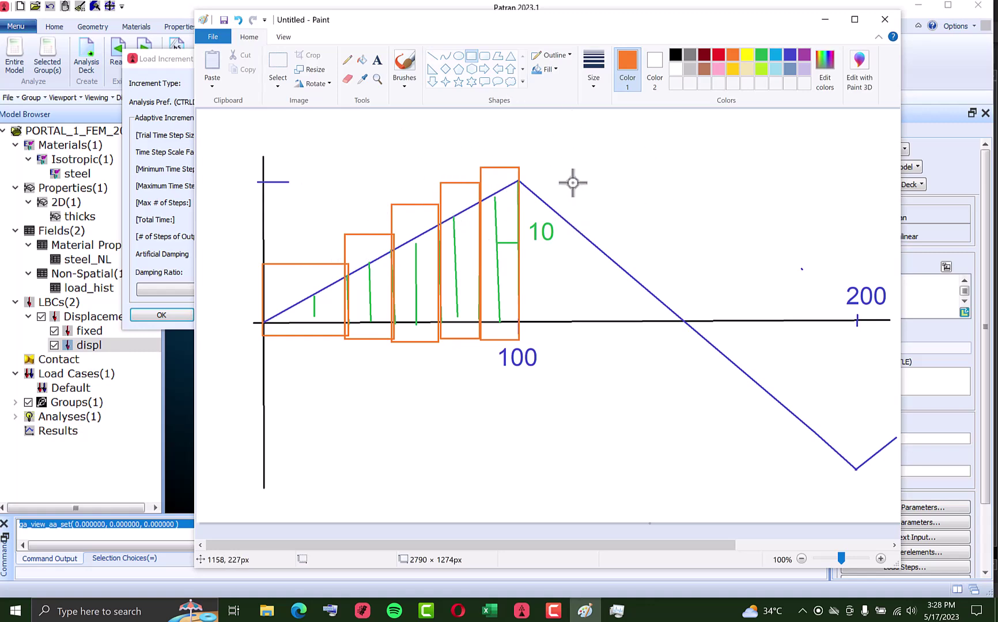
Switch to Patran, set the # of Steps of Output to 2 and accept the load increment parameters.
click(172, 55)
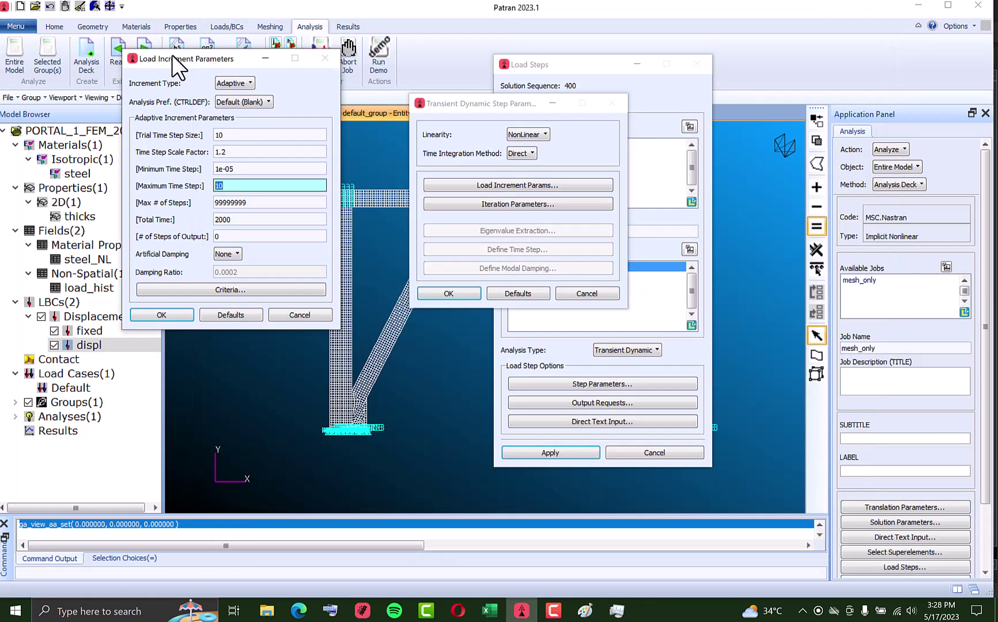
click(260, 234)
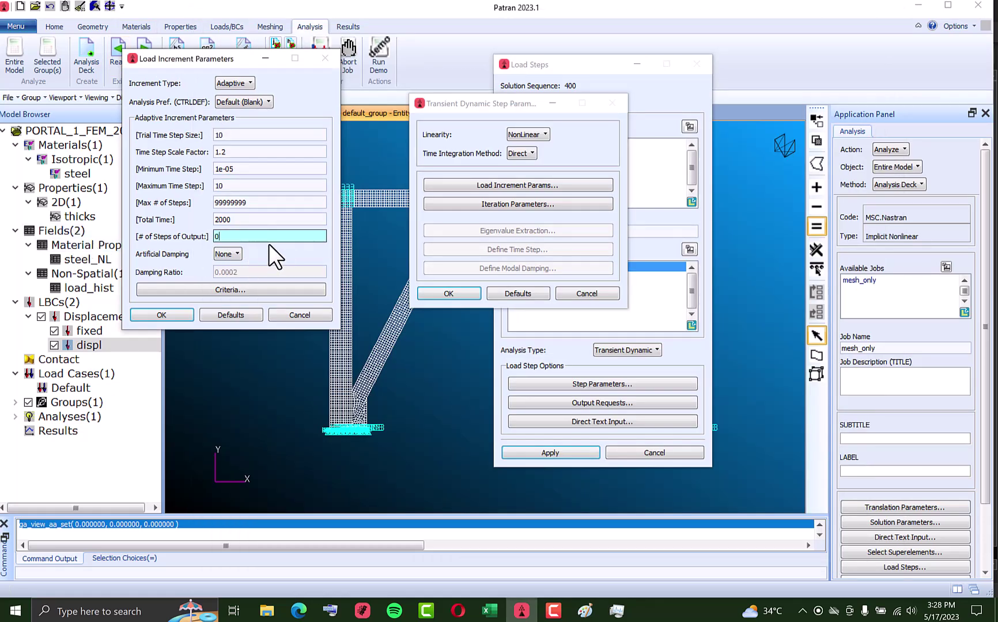
drag(254, 233, 132, 235)
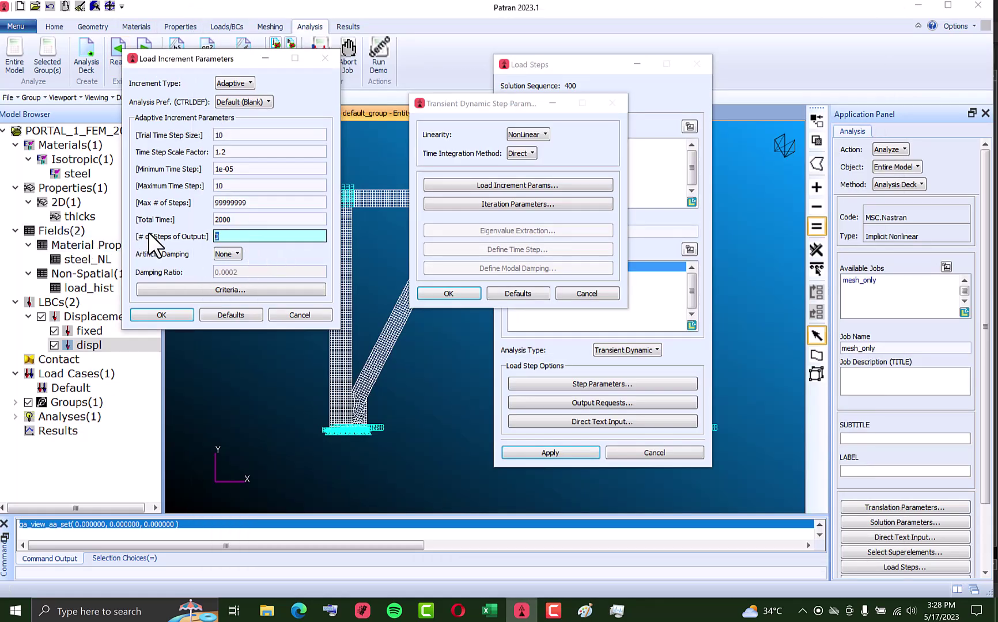
click(585, 611)
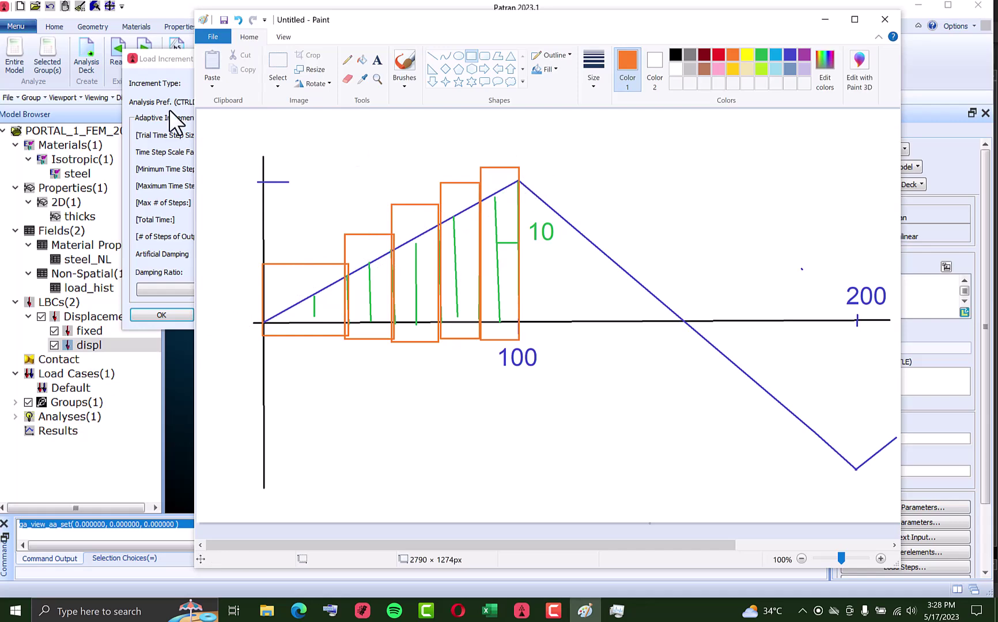
click(168, 58)
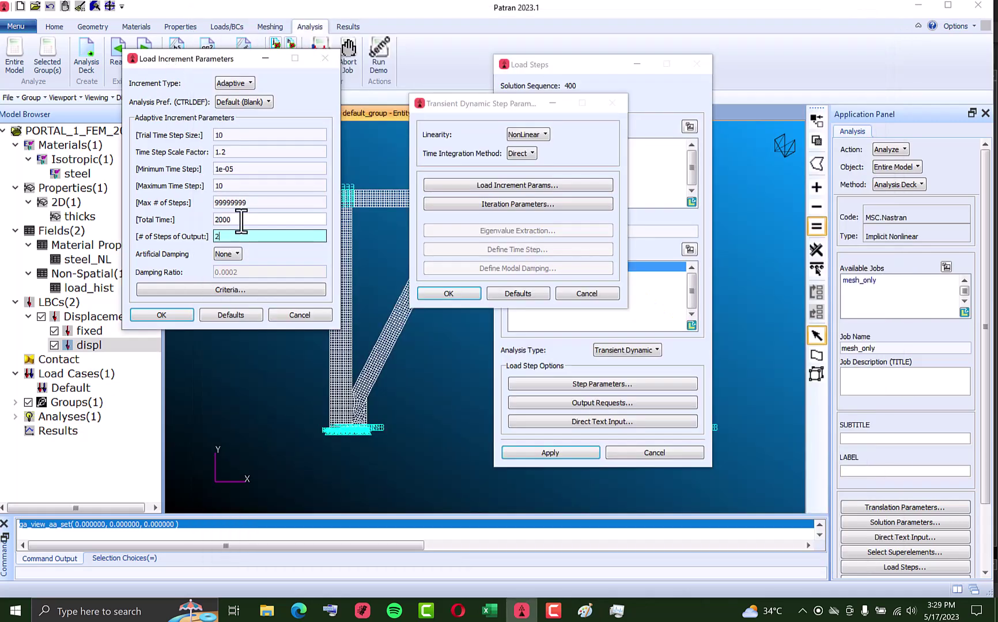
key(shift+Tab)
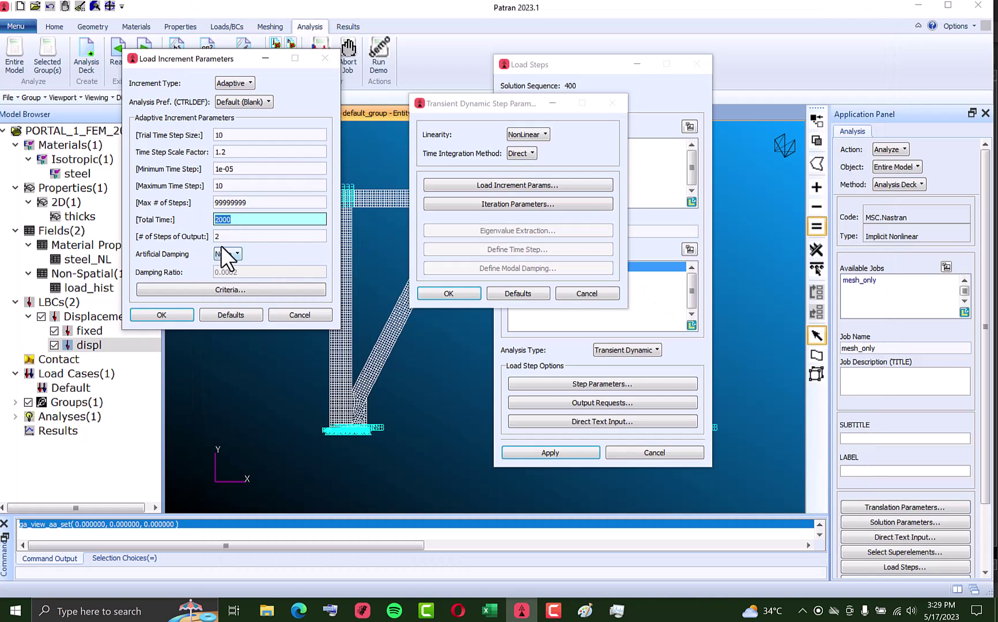
key(Tab)
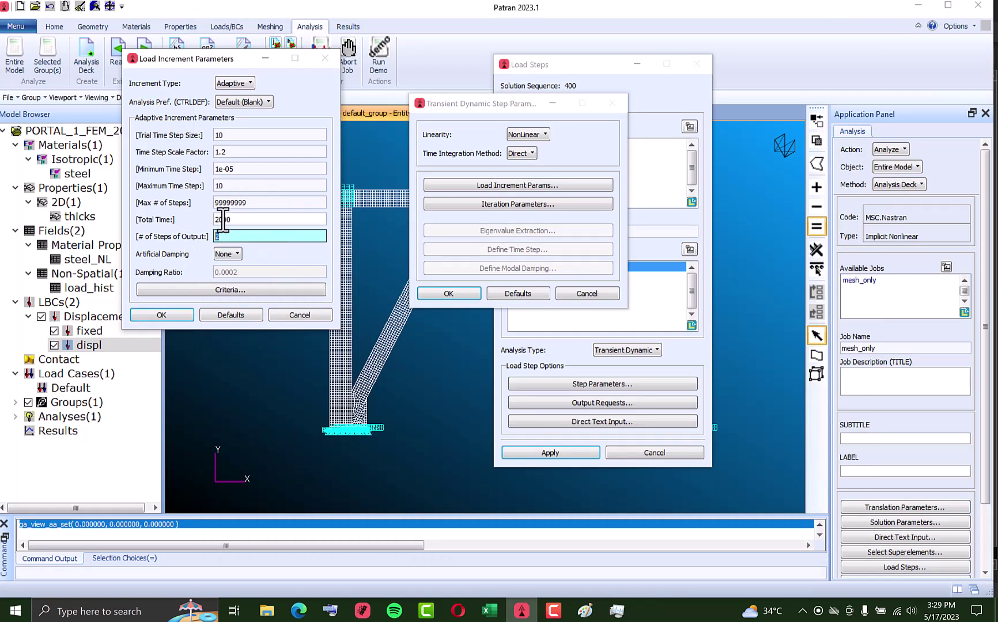
key(shift+Tab)
key(Tab)
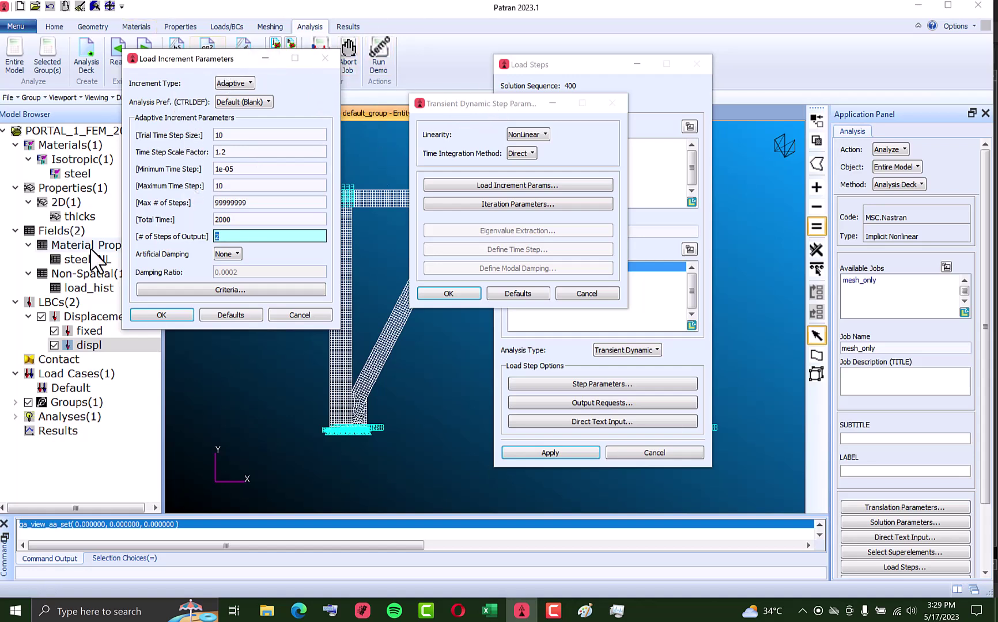
click(165, 315)
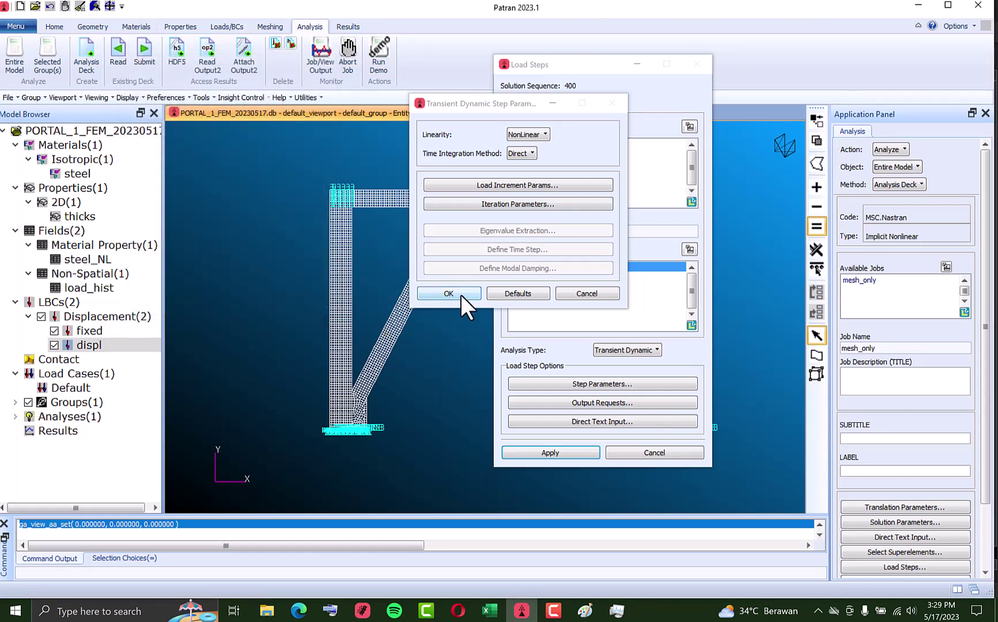
Set the iteration parameters to a minimum of 10 and a maximum of 50 iterations per increment.
click(517, 205)
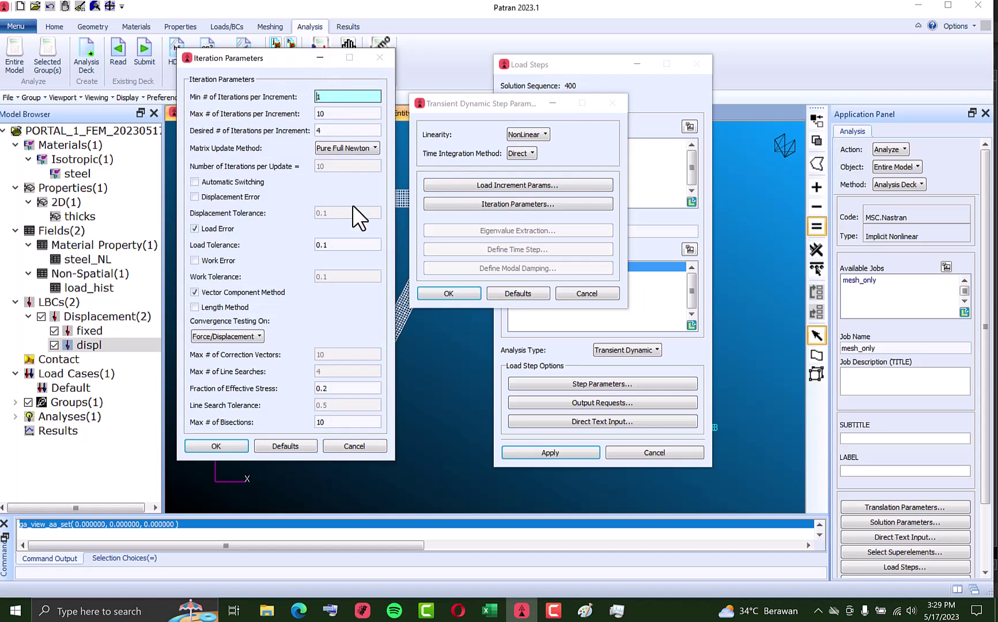
double_click(355, 96)
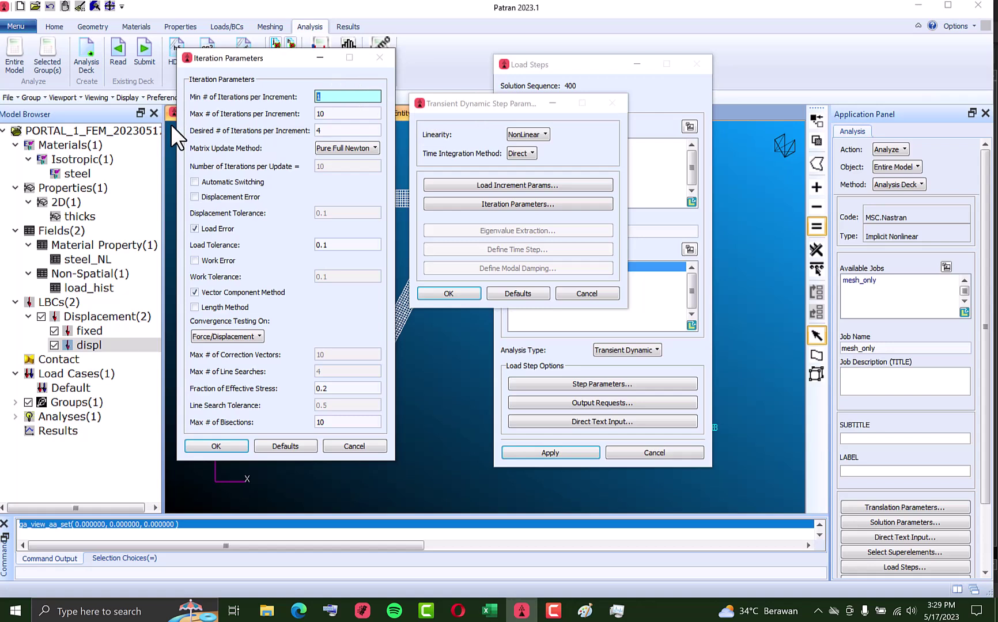
text(10)
double_click(341, 115)
text(50)
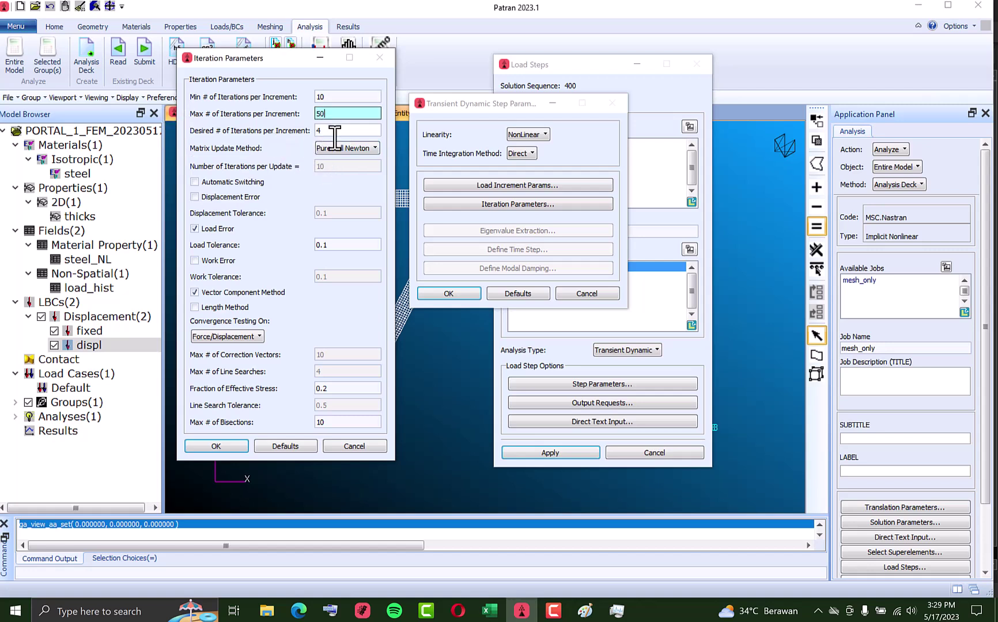
click(341, 97)
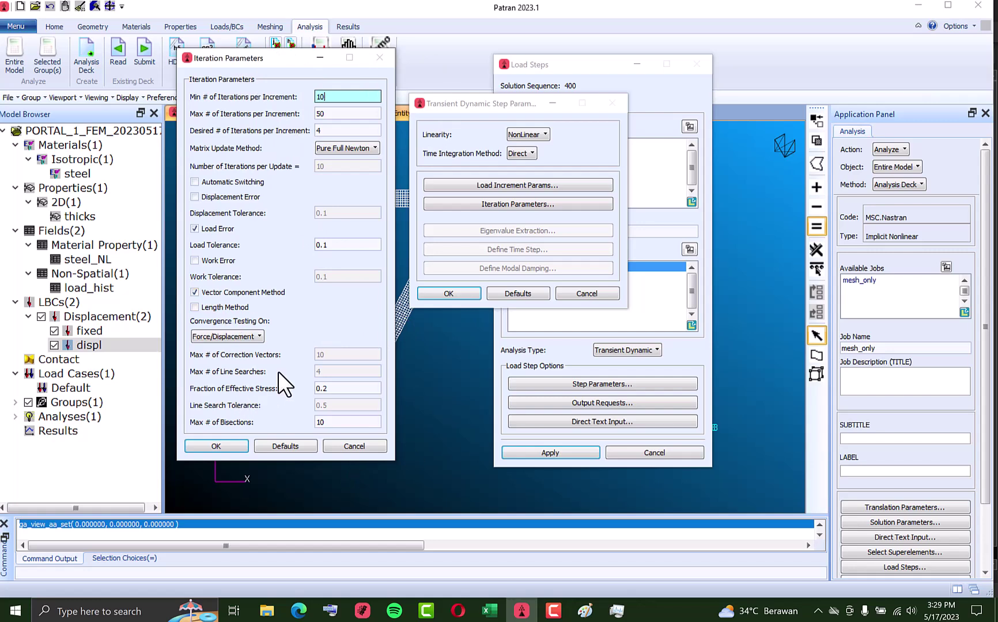
click(216, 442)
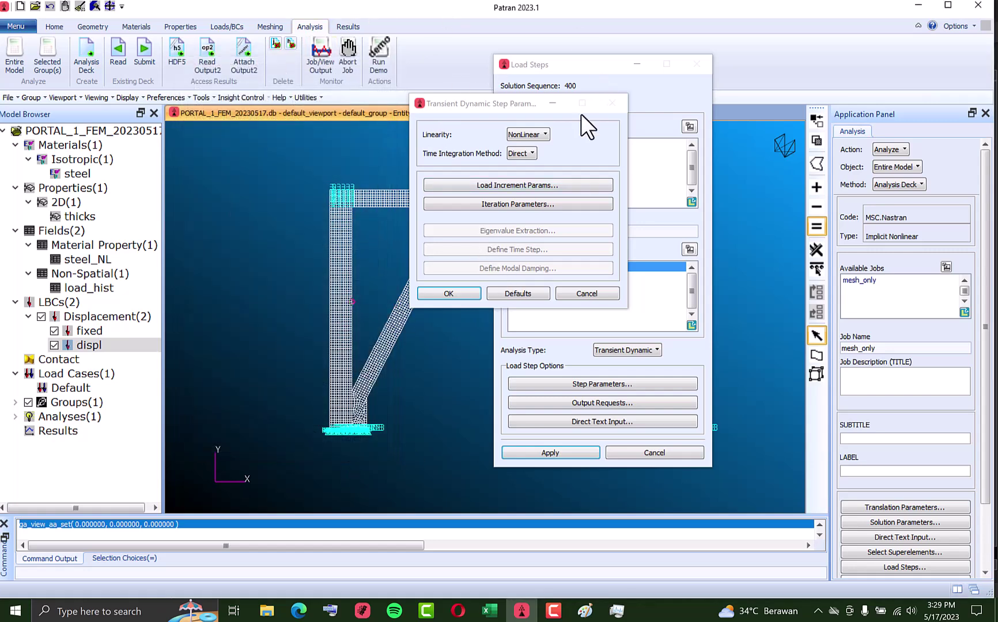
click(509, 207)
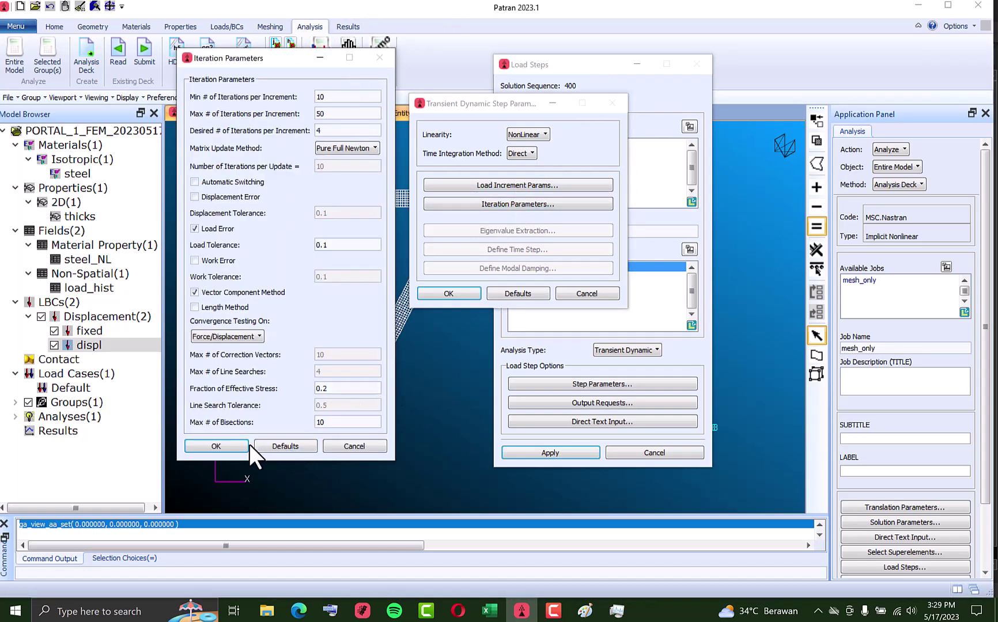
click(226, 446)
click(512, 205)
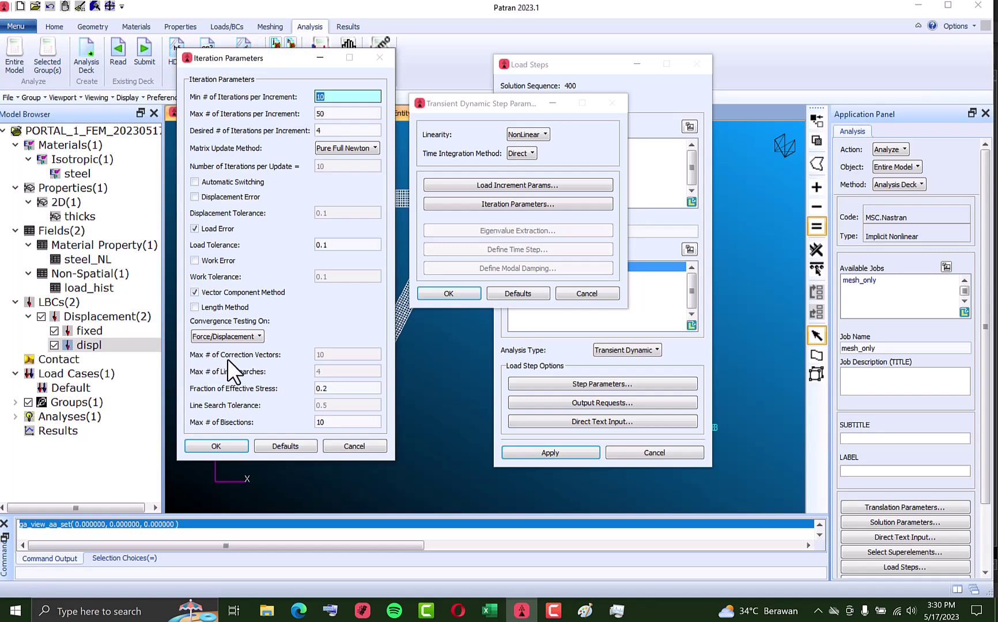
click(237, 448)
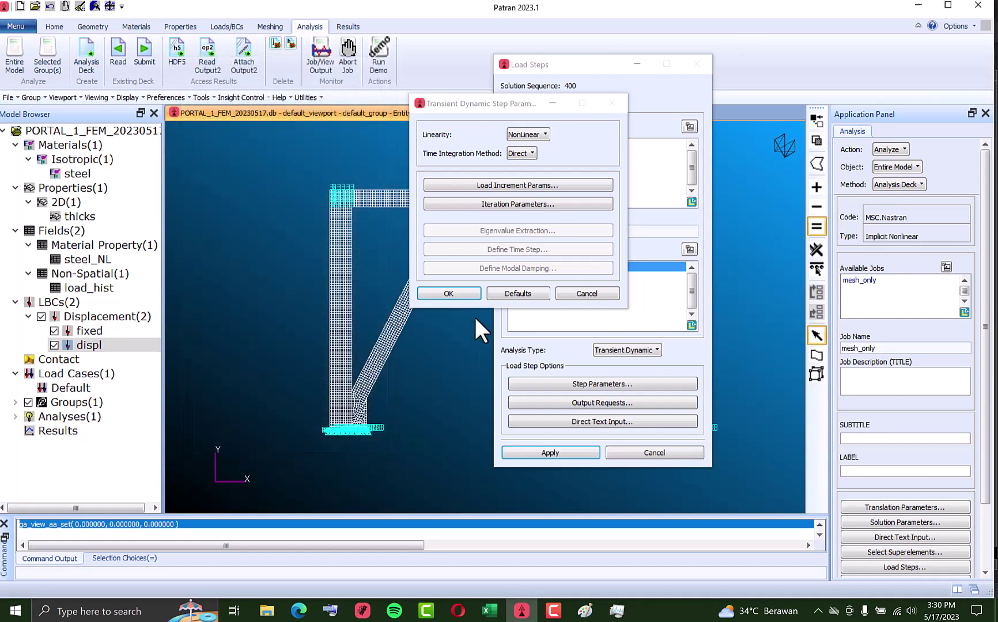
Accept the transient dynamic step parameters and apply them to the Default load step.
click(465, 295)
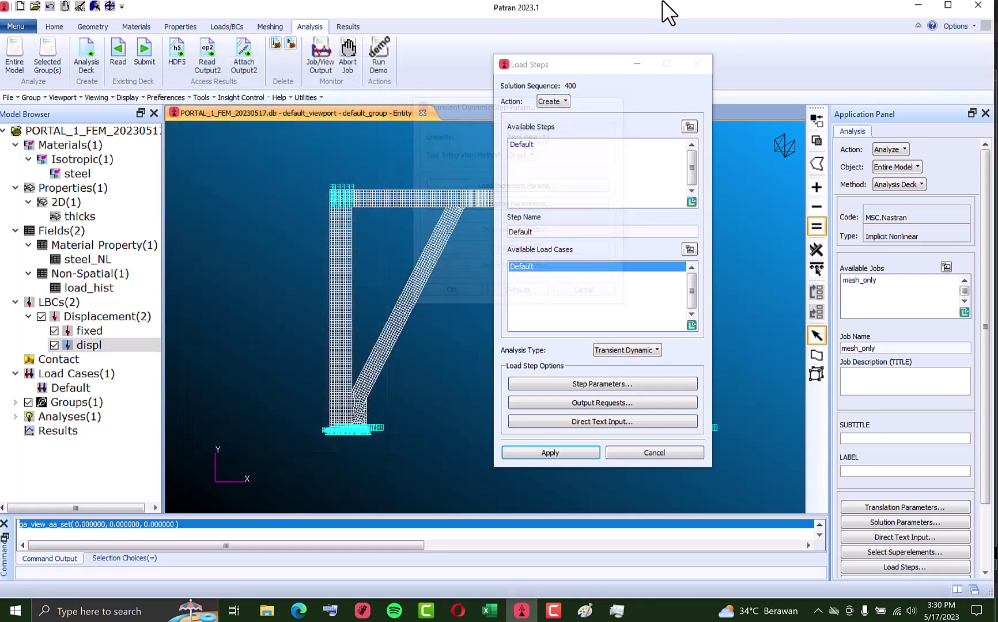
click(571, 451)
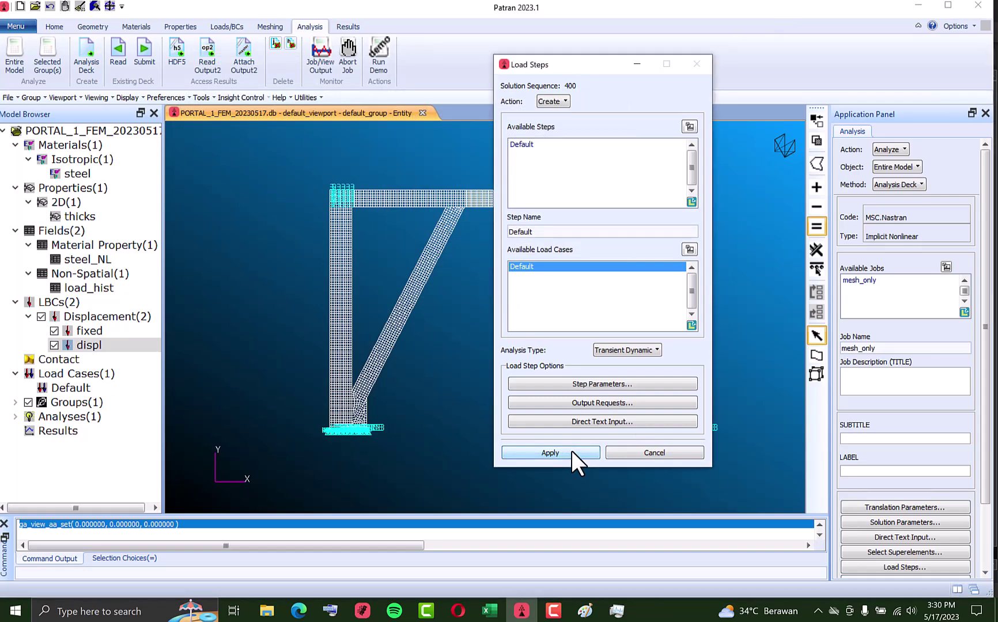
click(646, 452)
Write the analysis deck for job mesh_only, overwriting the existing job and deleting its previous analysis files.
drag(984, 267, 974, 346)
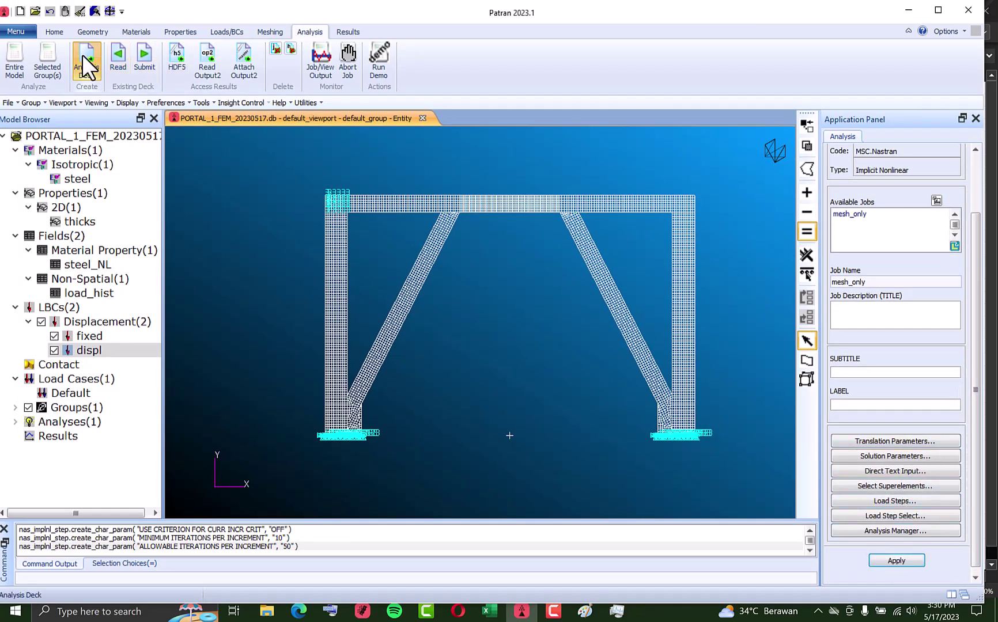
click(901, 561)
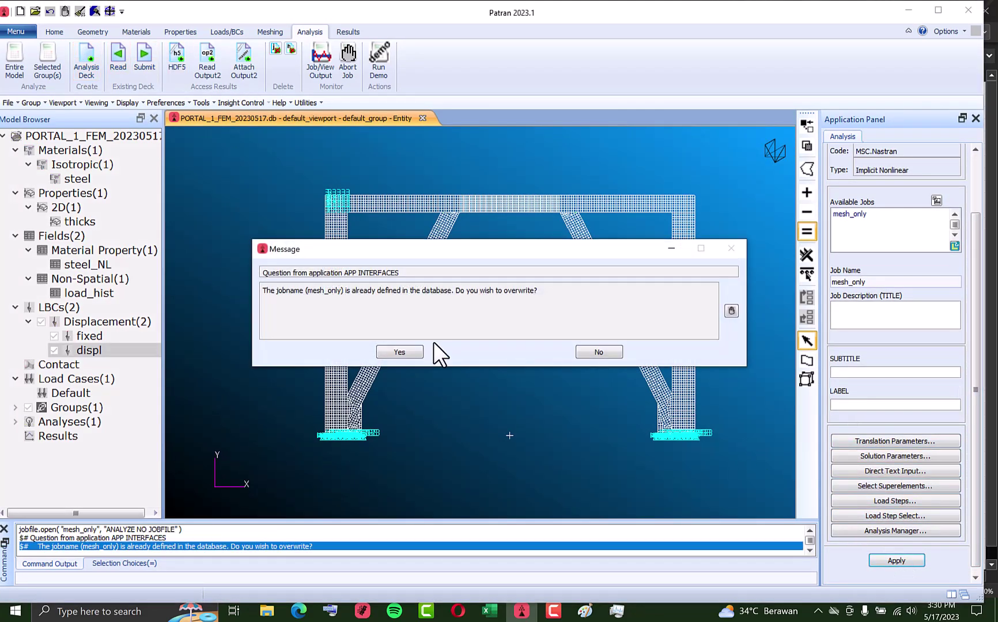
click(392, 348)
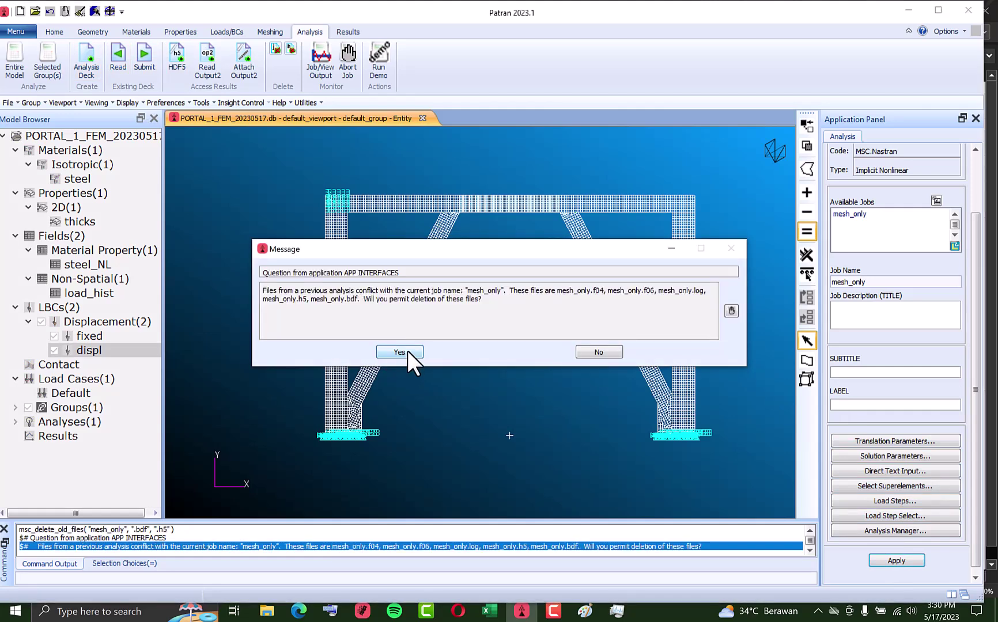
click(407, 351)
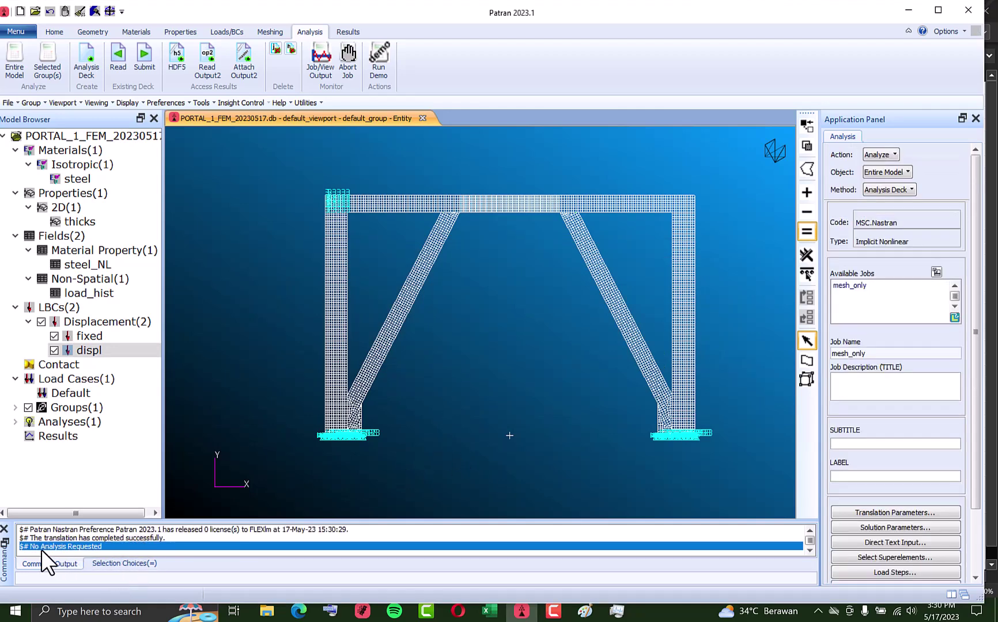
Launch MSC Nastran 2023.1 and run mesh_only.bdf without optional keywords.
click(95, 611)
text(msc nastr)
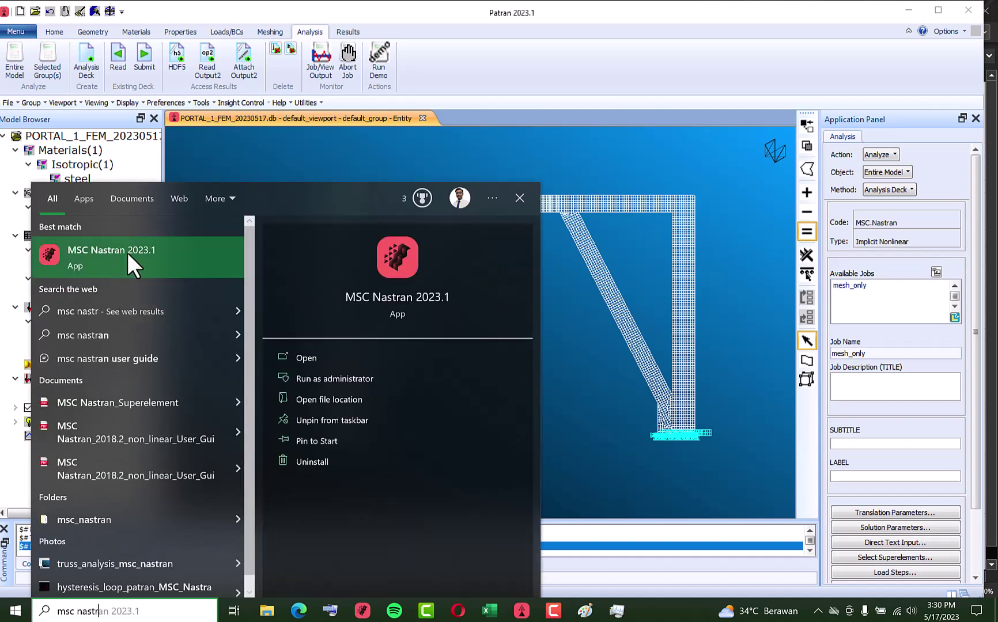
click(126, 250)
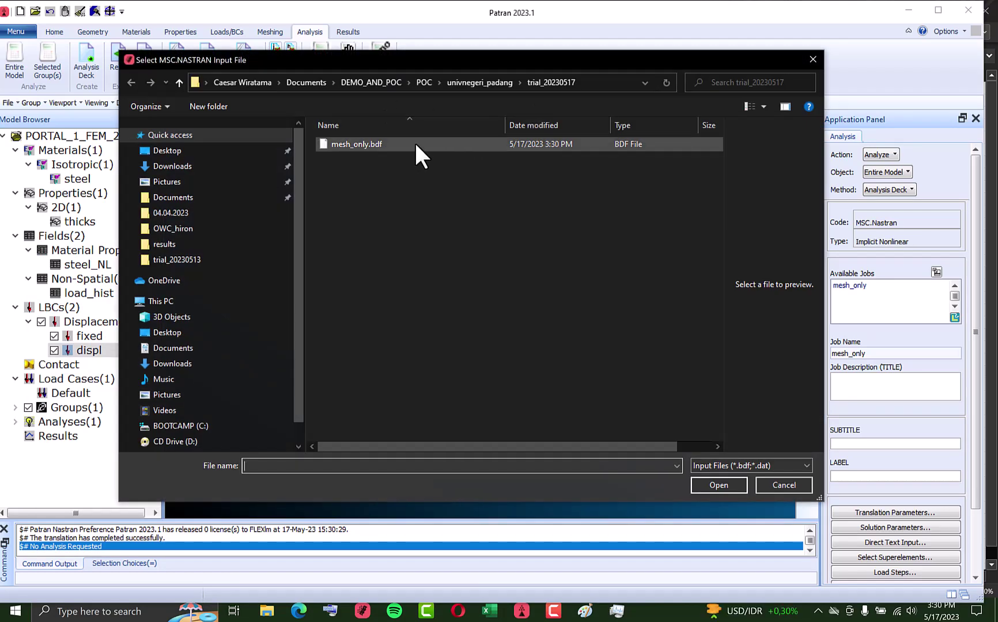
click(358, 145)
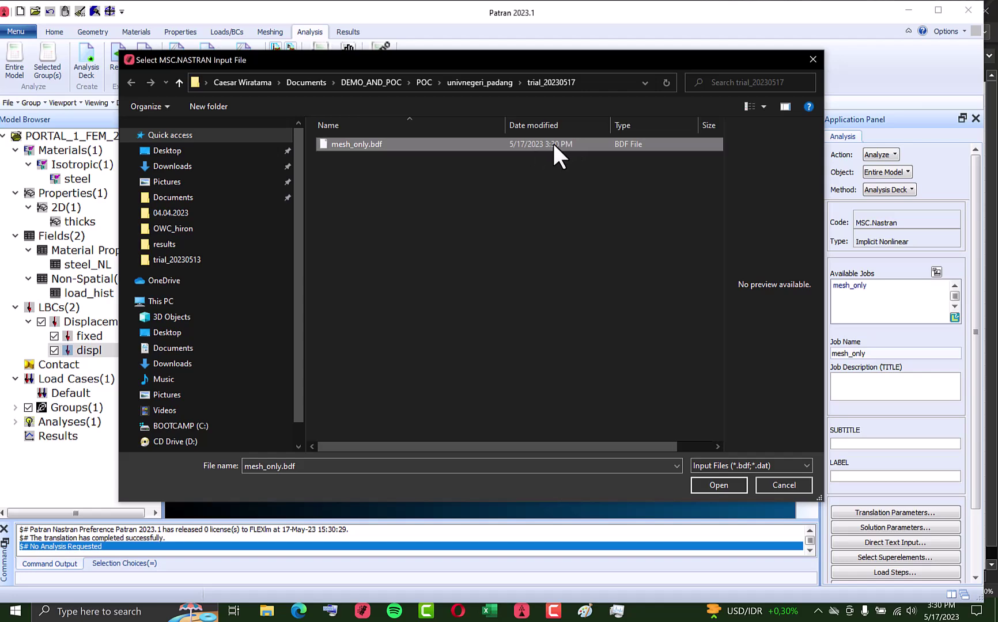
click(718, 485)
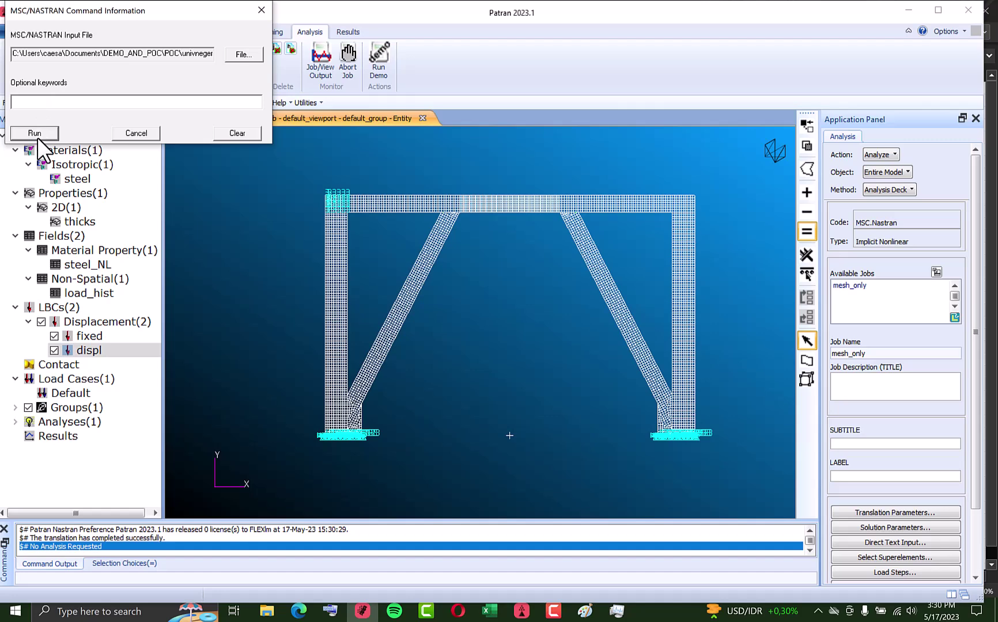
click(49, 132)
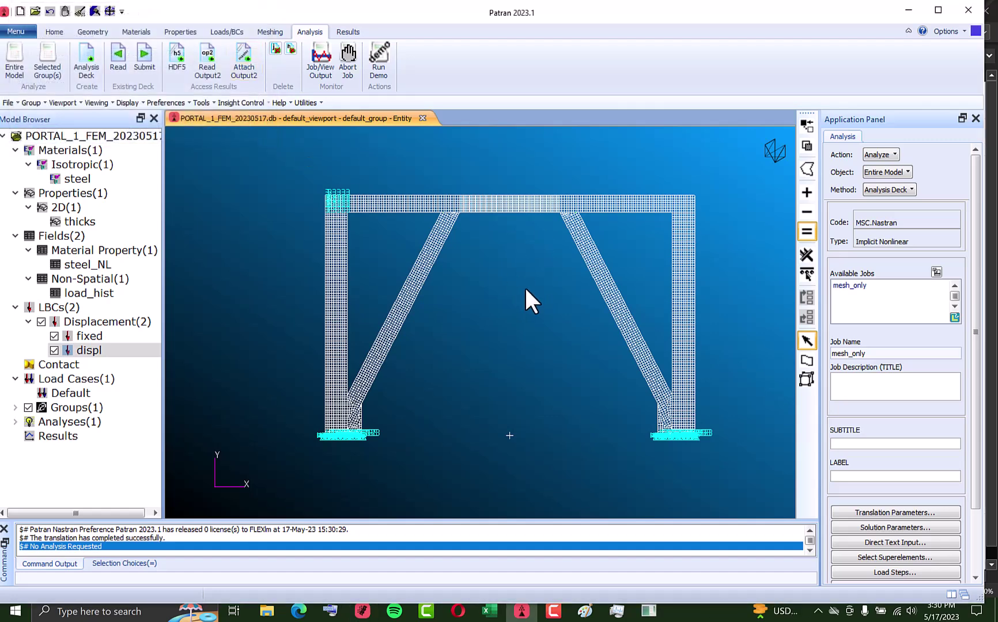
Maximize Patran, check the Nastran console for mesh_only, and examine the running processes in Task Manager.
click(938, 10)
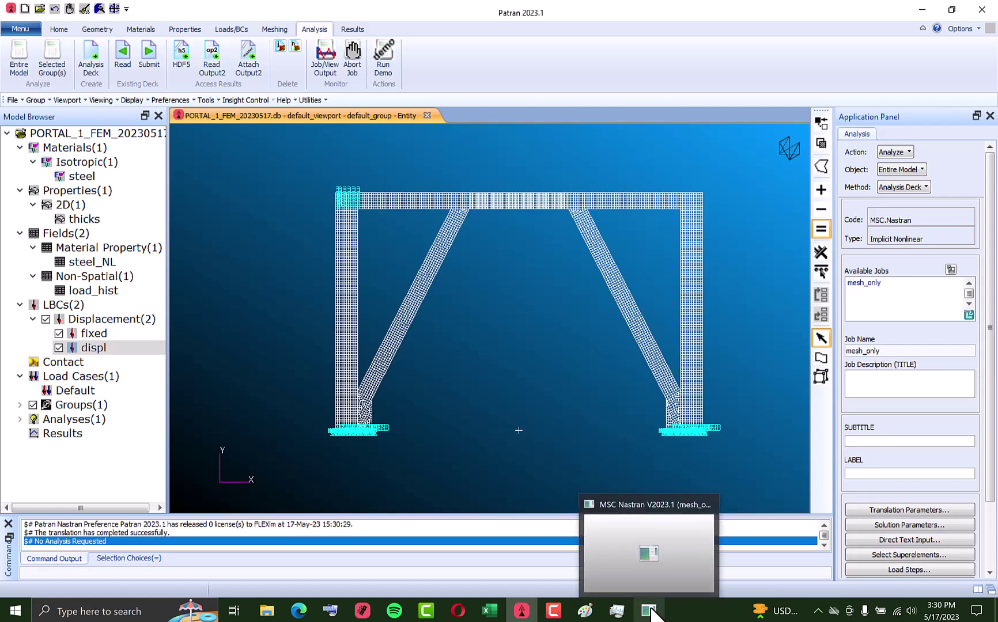
click(652, 609)
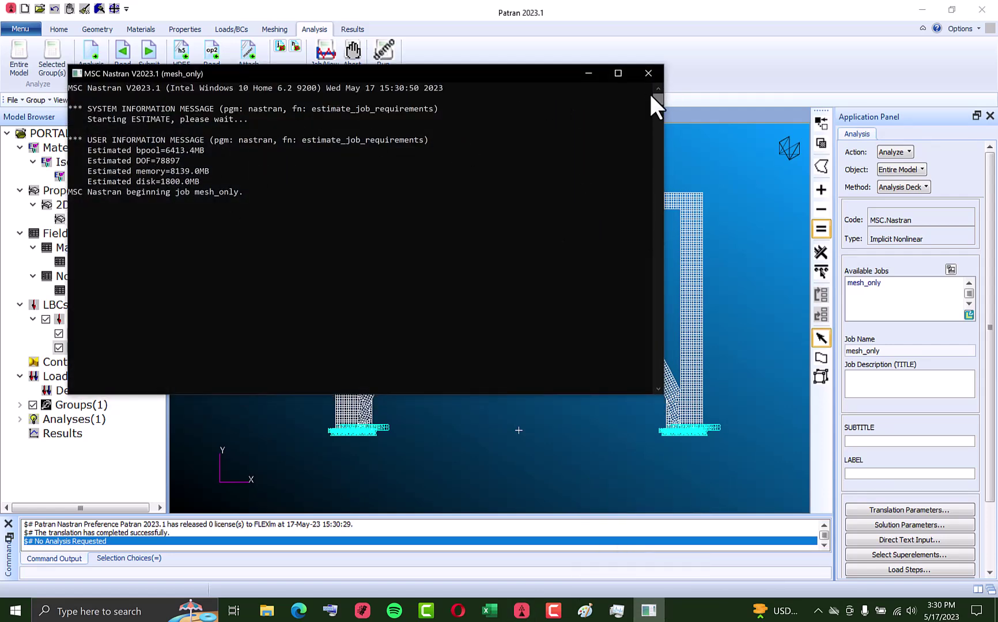
click(616, 611)
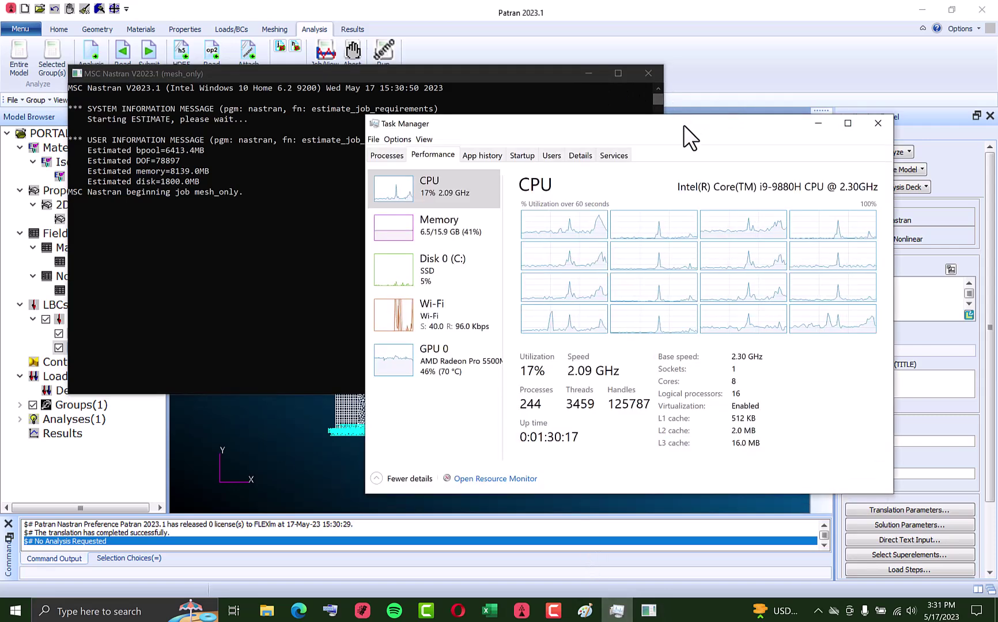
click(383, 155)
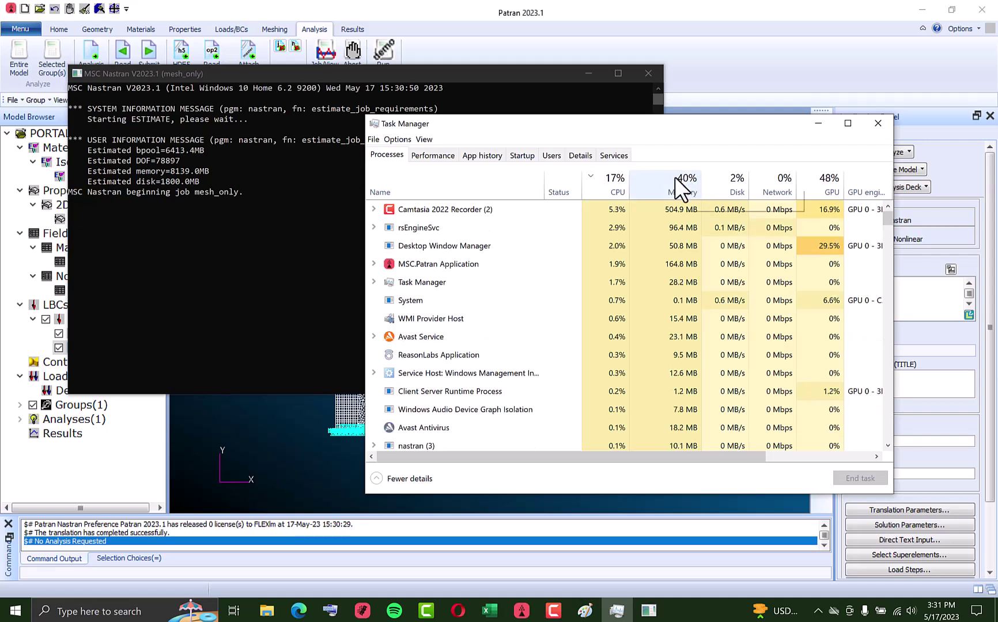
click(879, 123)
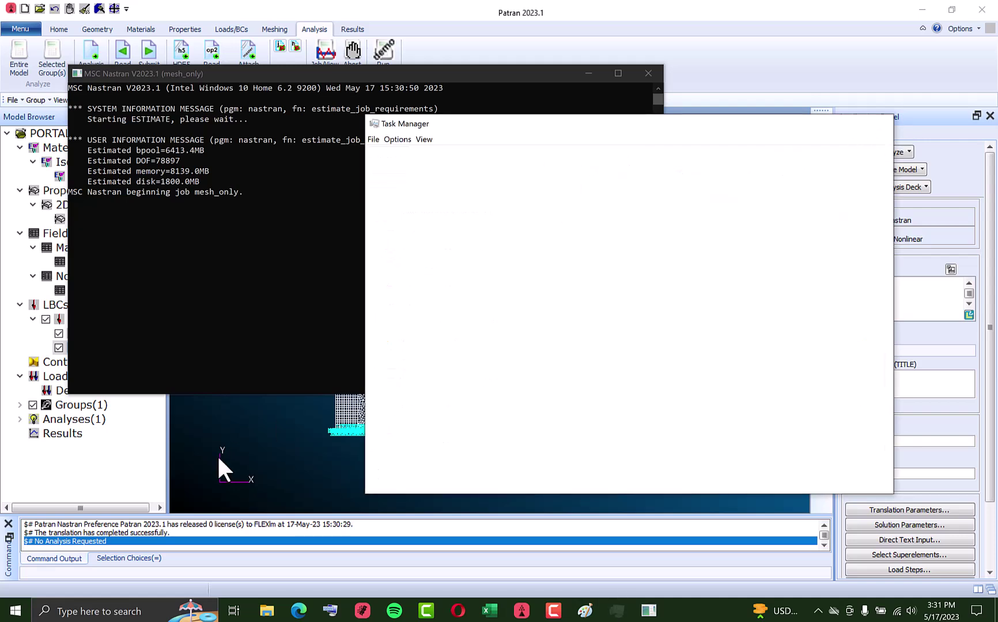
click(121, 611)
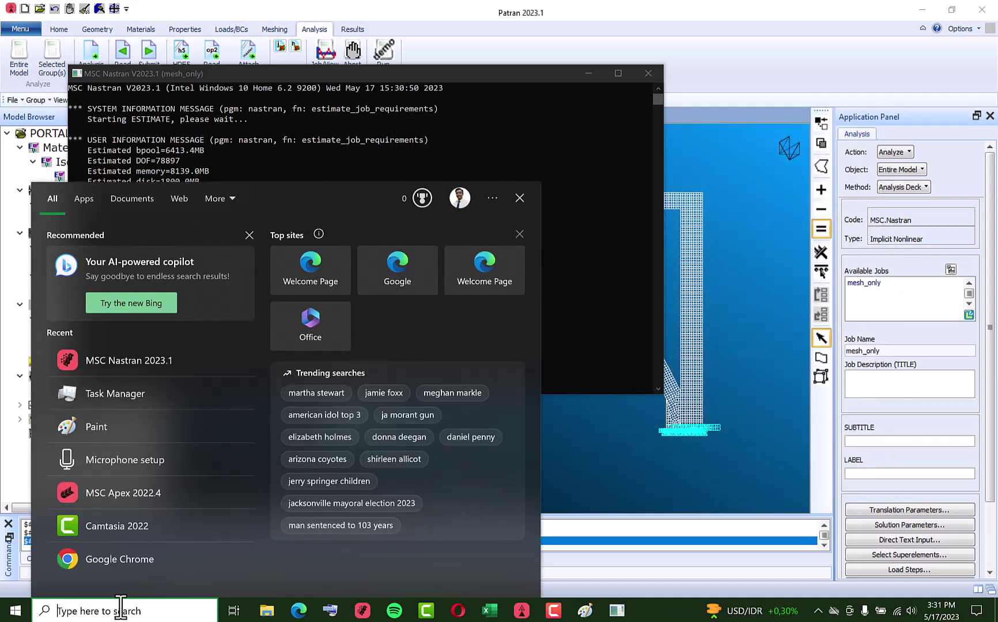
text(tas)
click(136, 259)
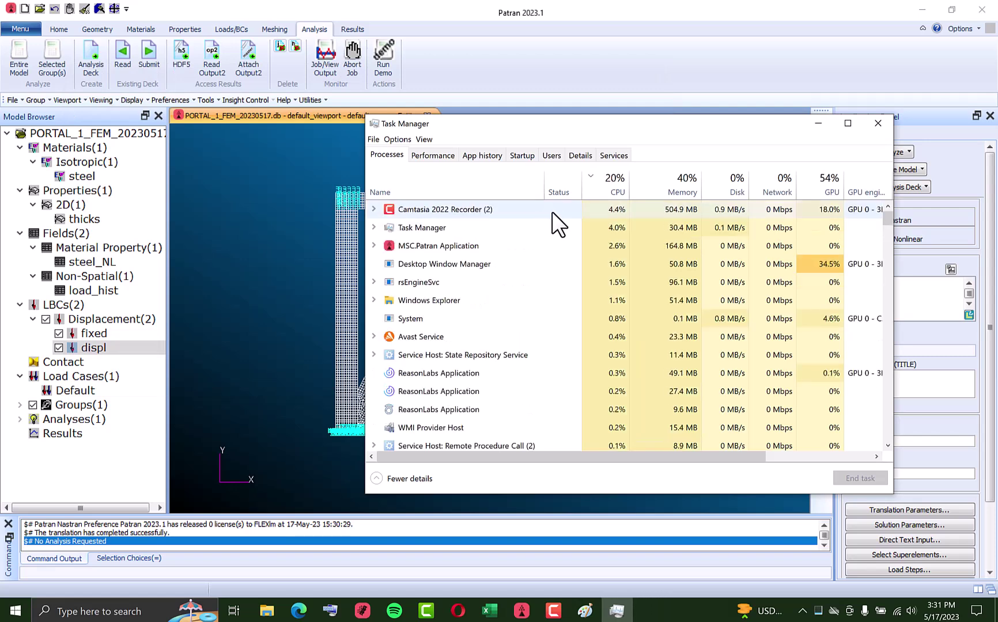
click(552, 87)
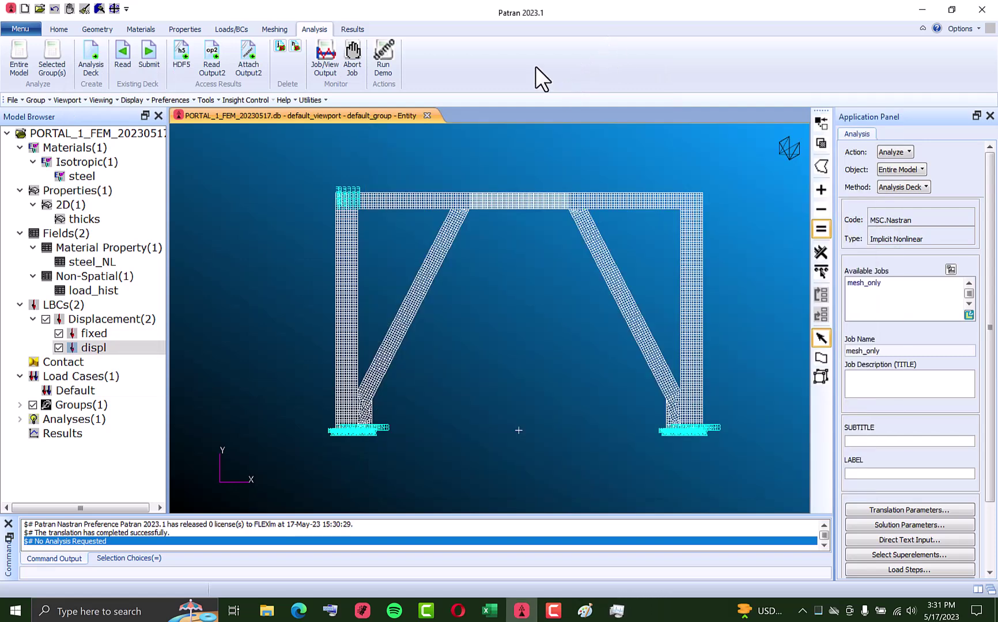
Return to Patran, open the mesh_only F06 file from the job monitoring options and examine its final section.
click(325, 56)
scroll(979, 290, down, 2)
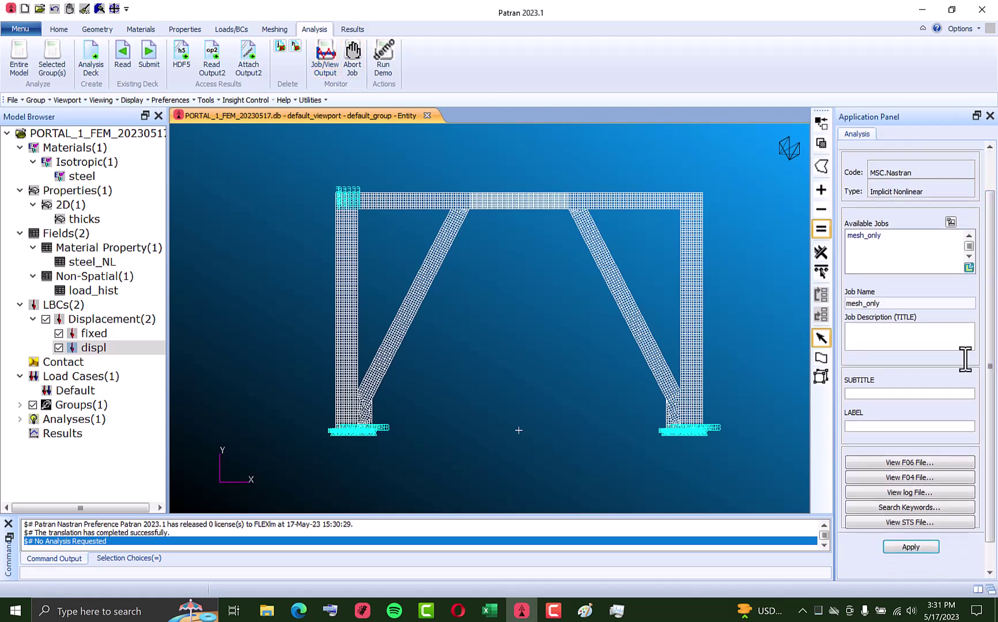
click(912, 463)
drag(908, 156, 892, 431)
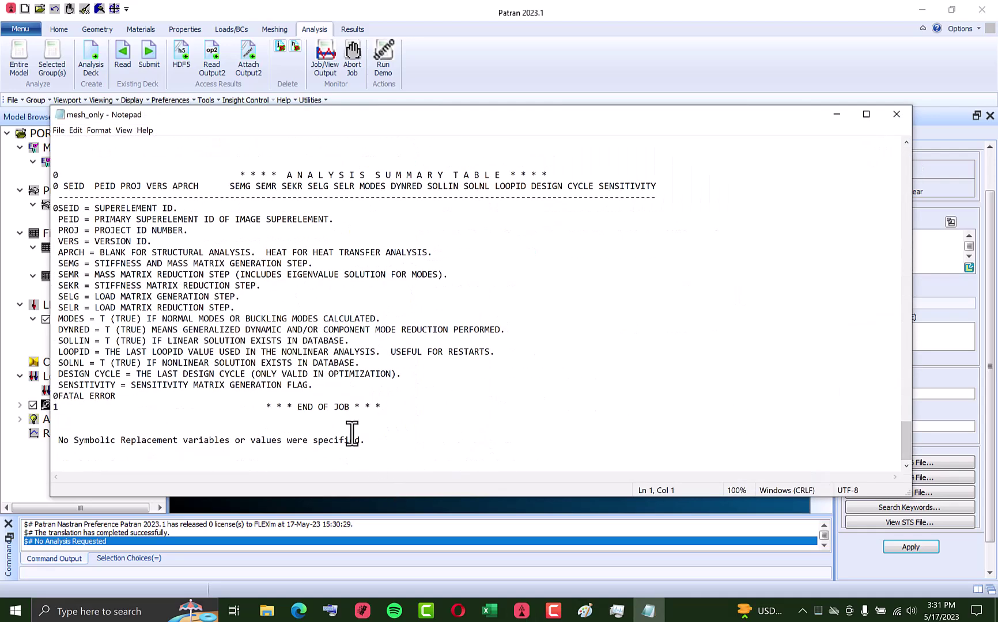
scroll(352, 432, up, 2)
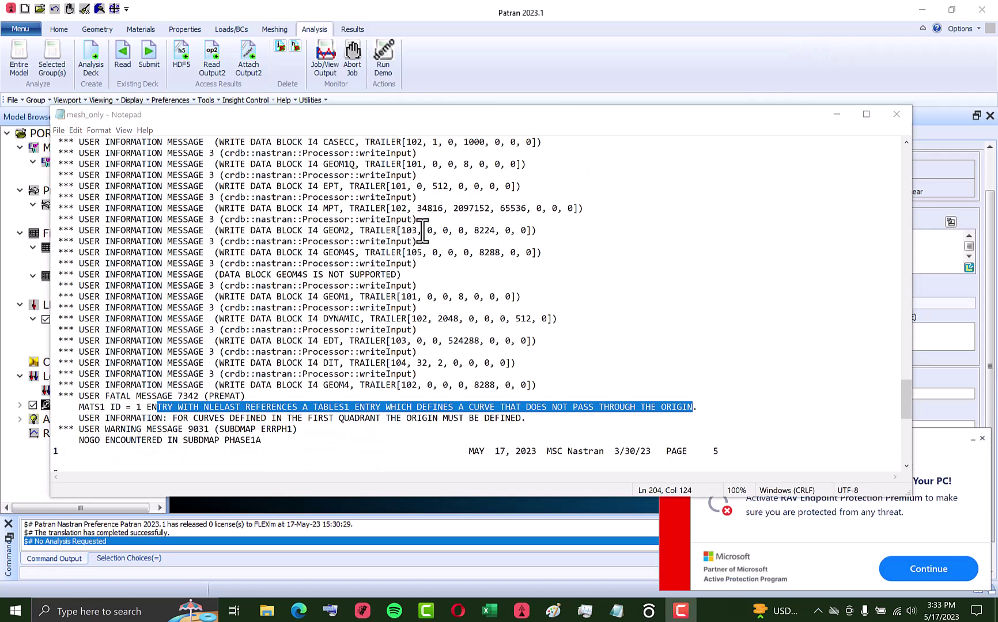
Search the mesh_only F06 file upward for "fatal".
scroll(368, 228, down, 2)
drag(79, 330, 236, 330)
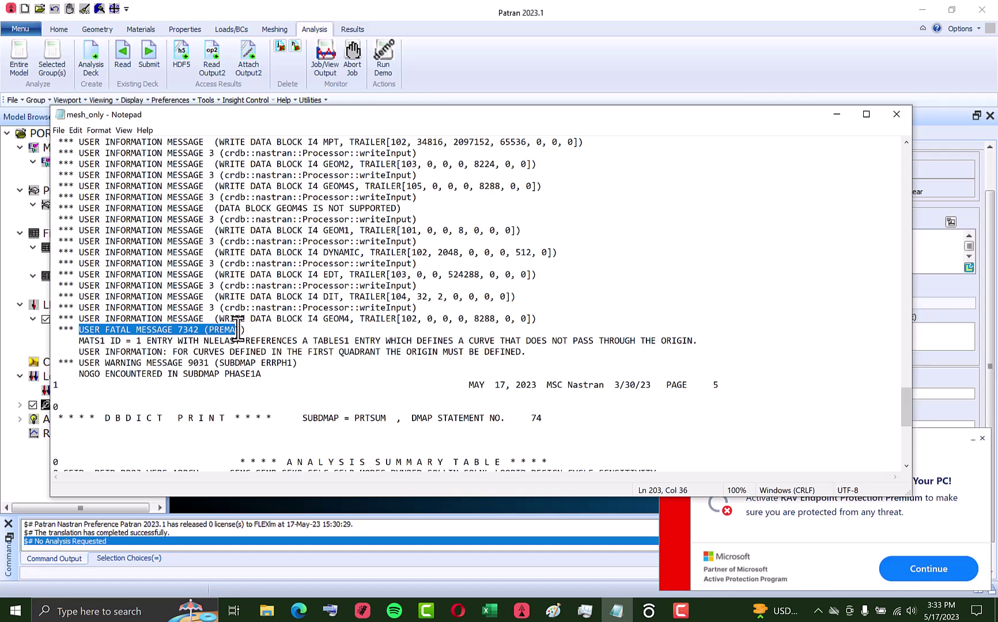
click(384, 335)
key(ctrl+f)
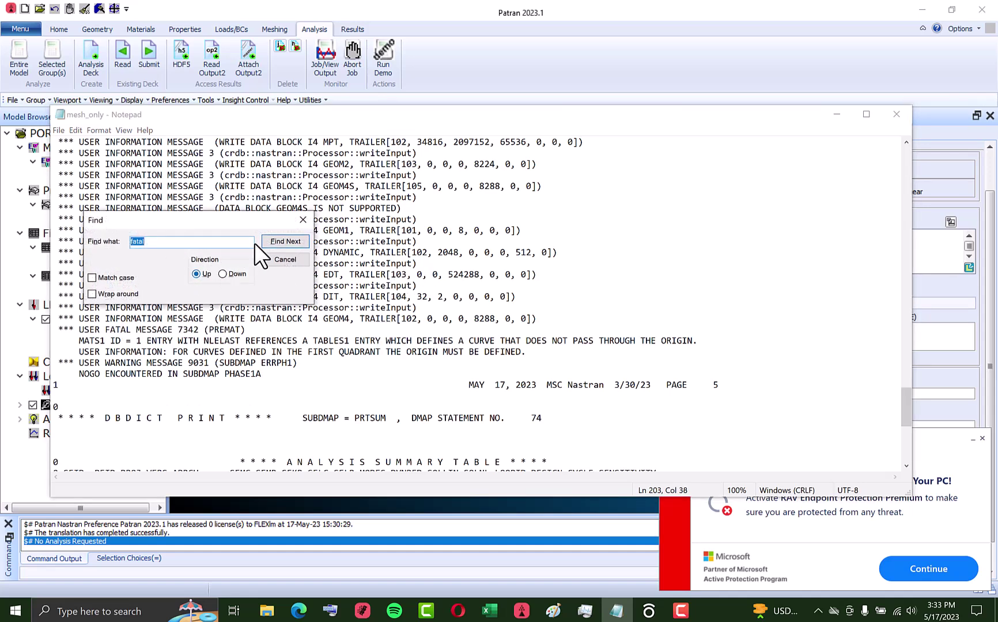
drag(95, 120, 100, 160)
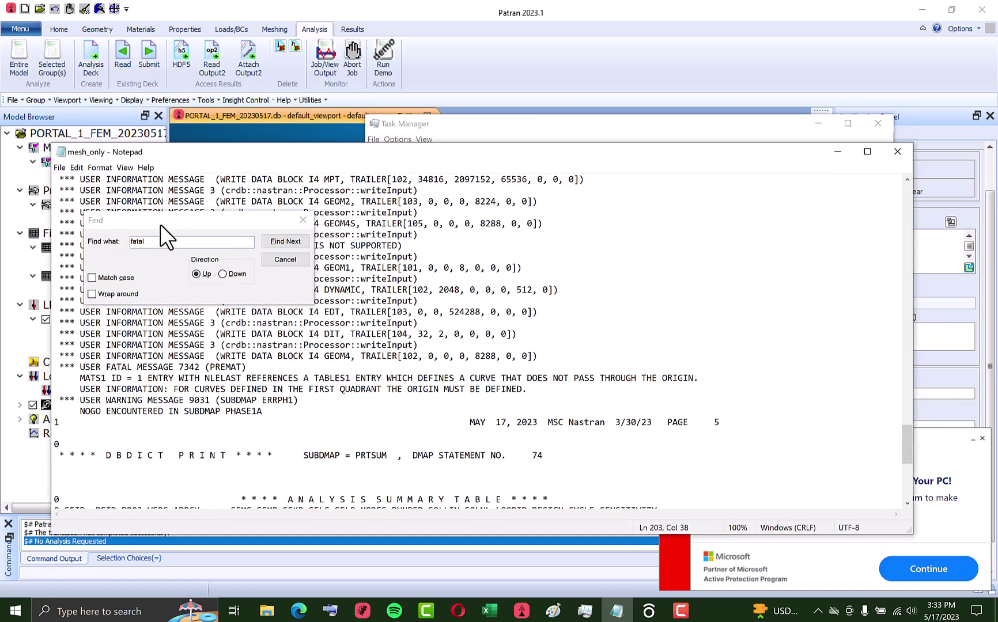
click(268, 242)
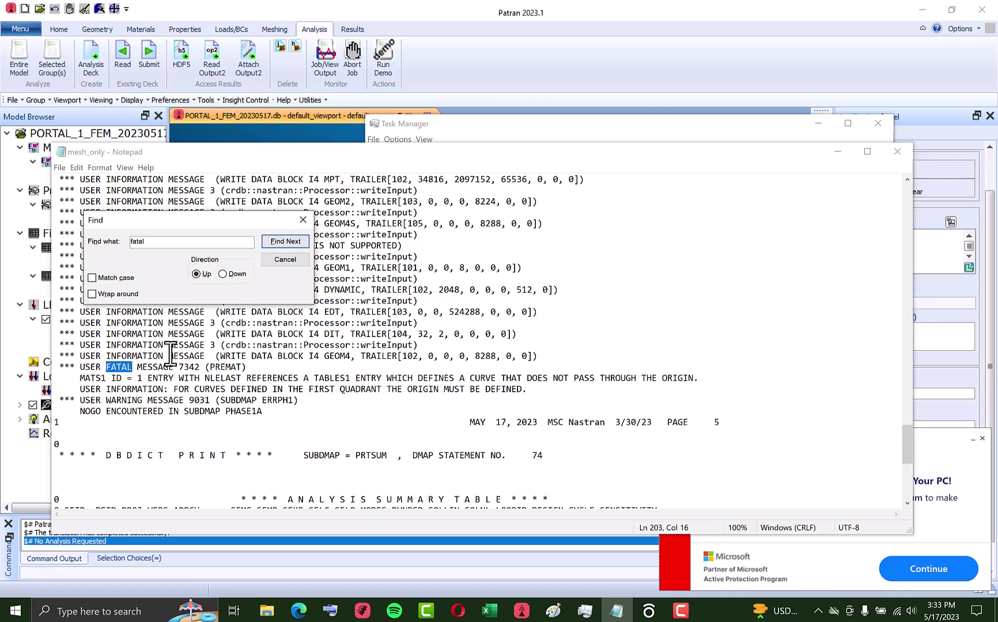
Highlight and read the explanation lines beneath the fatal message in the F06 file.
double_click(332, 378)
drag(358, 378, 695, 378)
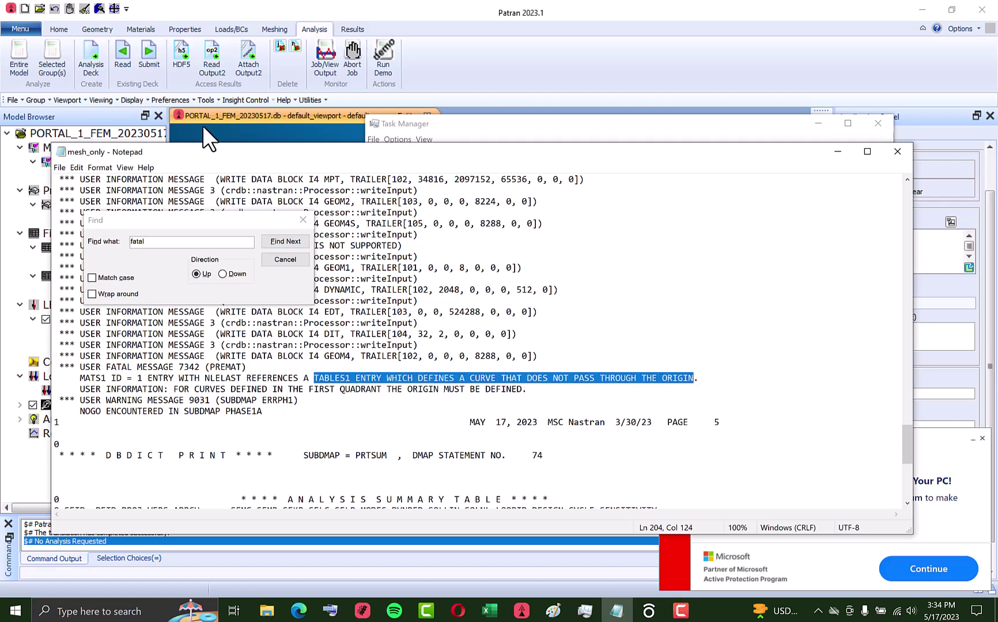
click(201, 98)
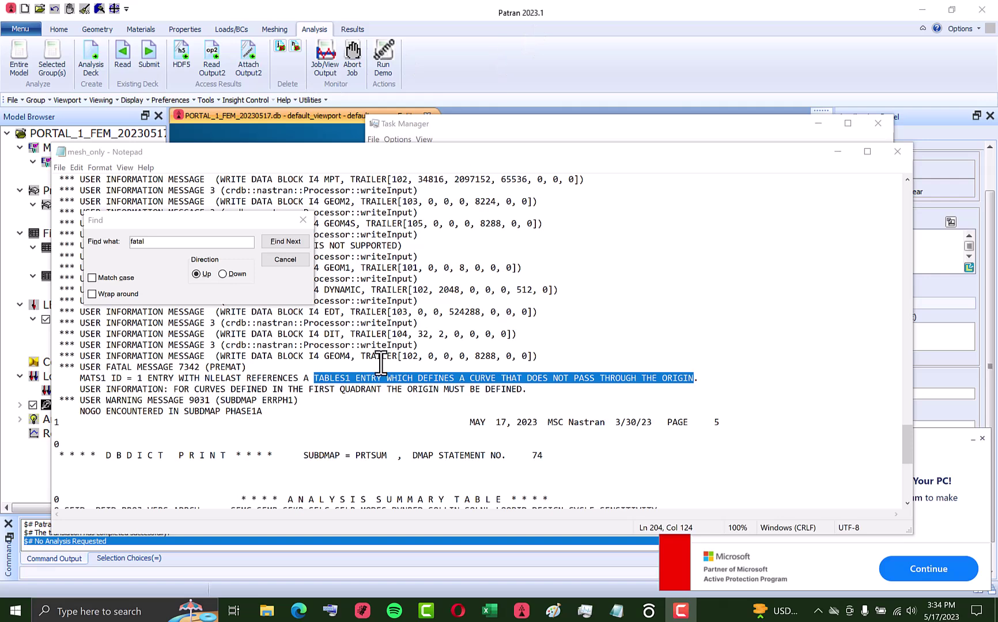
drag(159, 389, 558, 392)
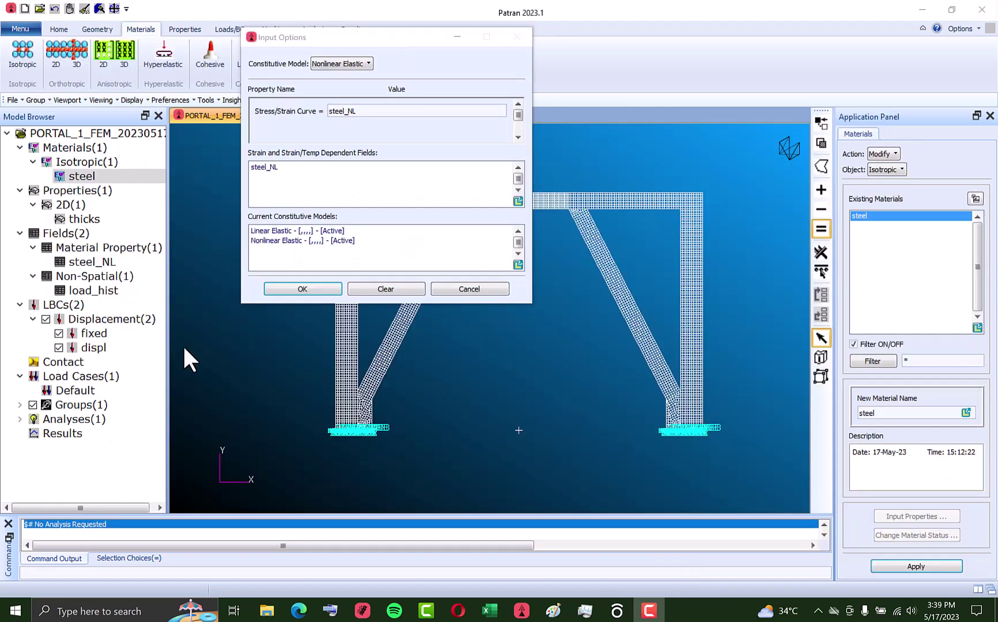
Set the steel material's constitutive model to Elastoplastic with the Combined hardening rule, keeping the strain rate method at None.
click(332, 61)
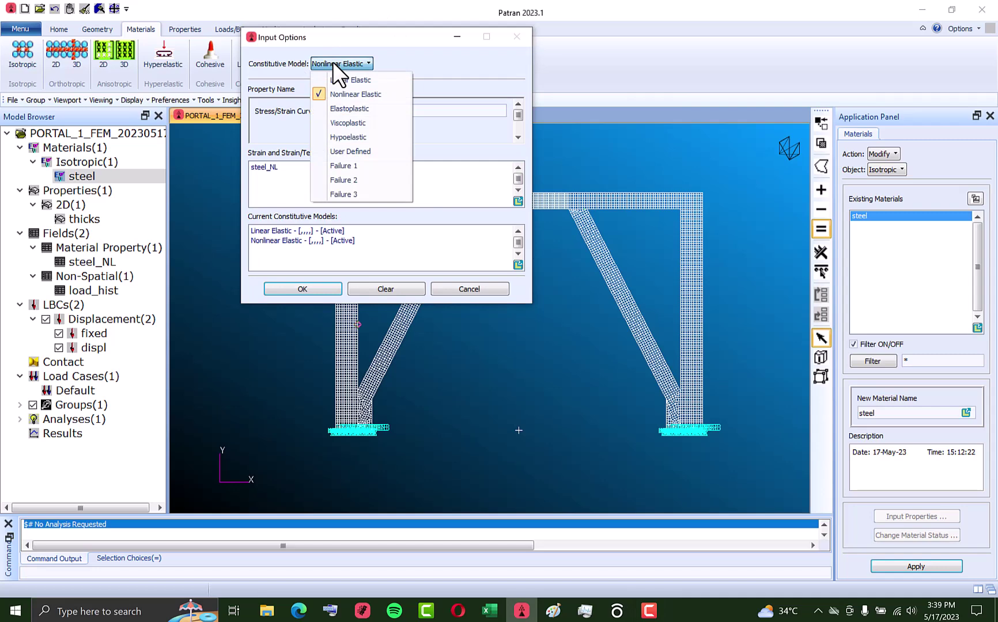
click(376, 106)
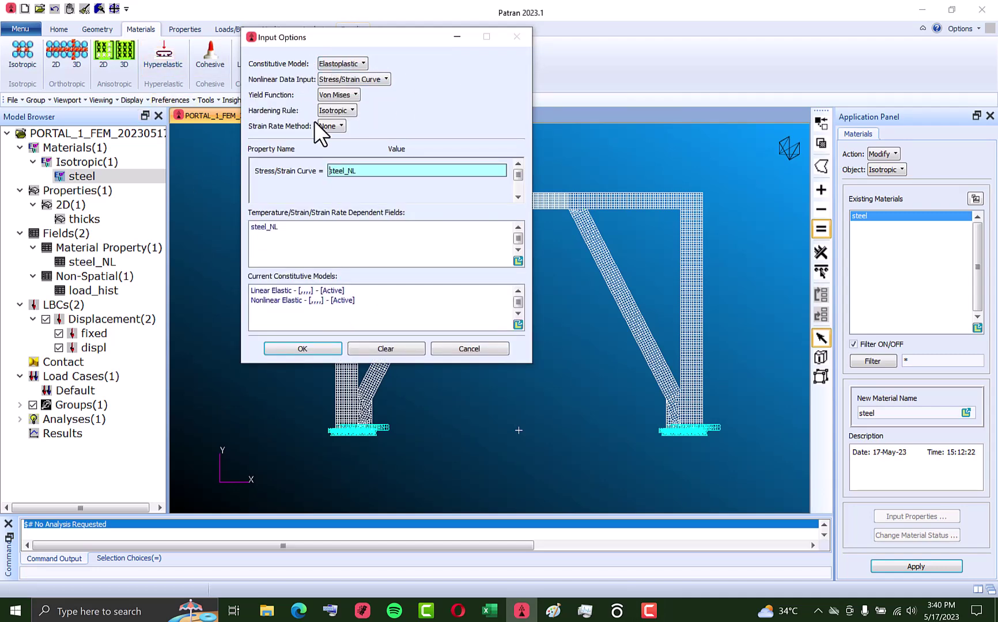
click(337, 111)
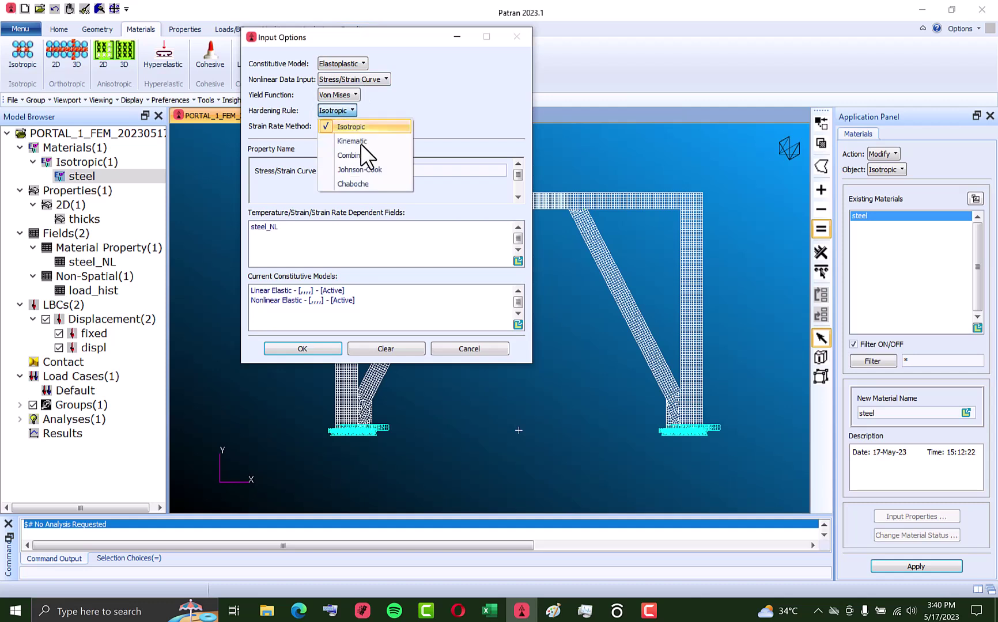
click(375, 156)
click(331, 126)
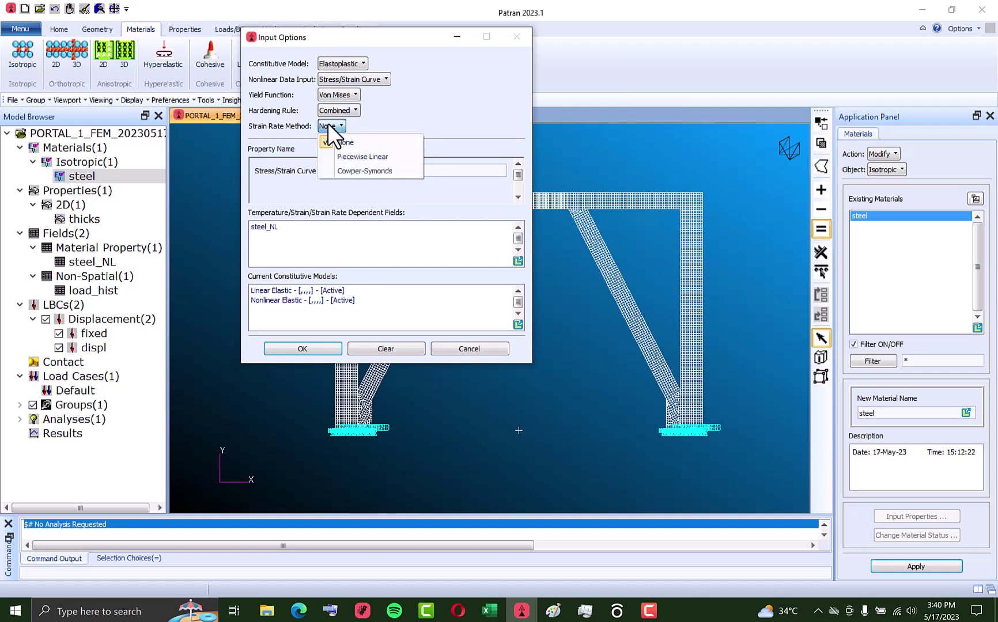
click(329, 125)
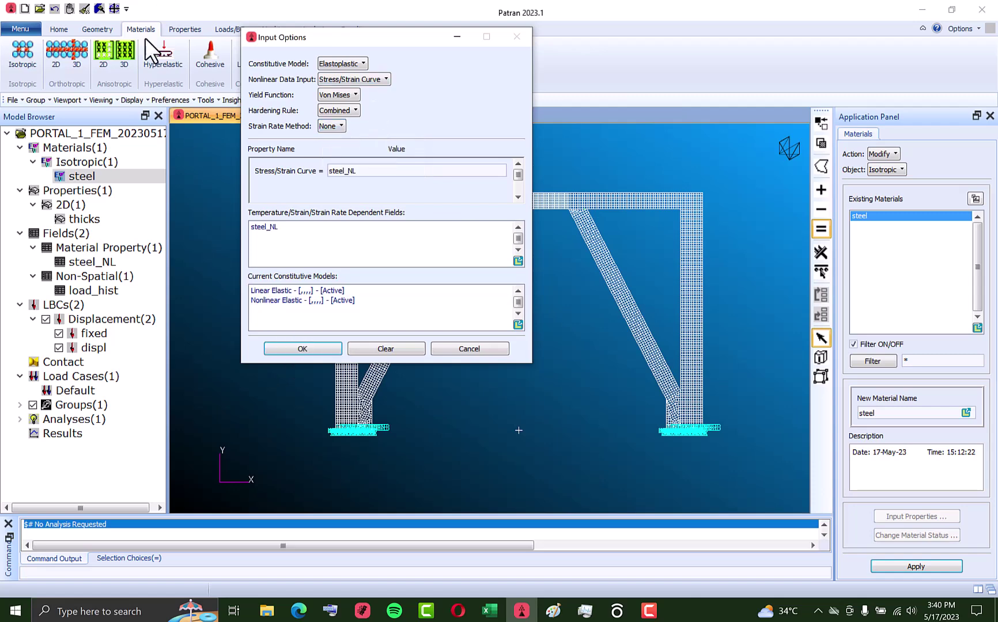
Apply the elastoplastic properties to steel, deactivating its Nonlinear Elastic model, and open the constitutive model status.
click(303, 349)
click(913, 567)
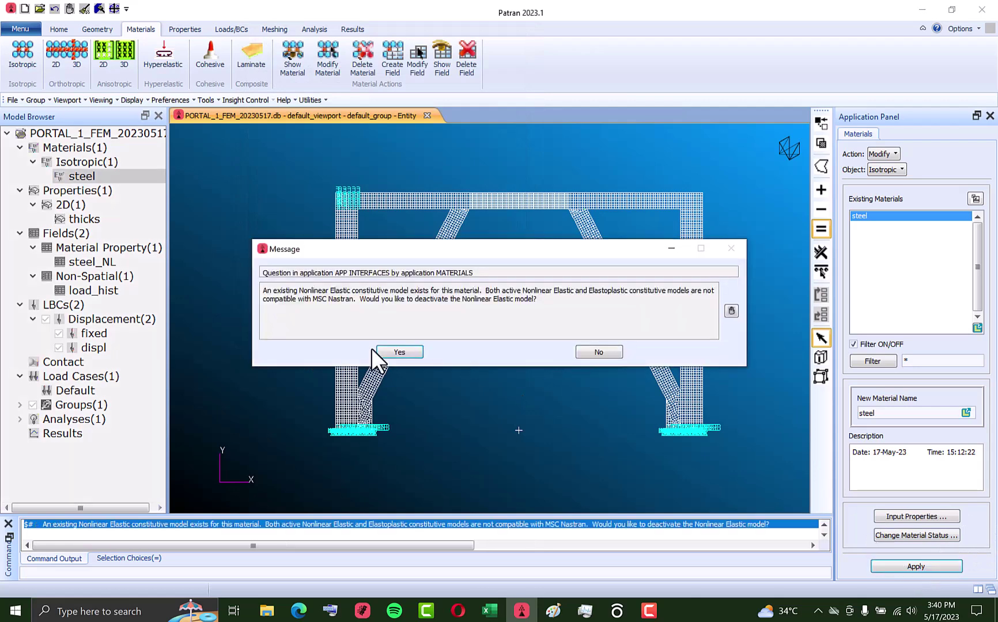
click(399, 351)
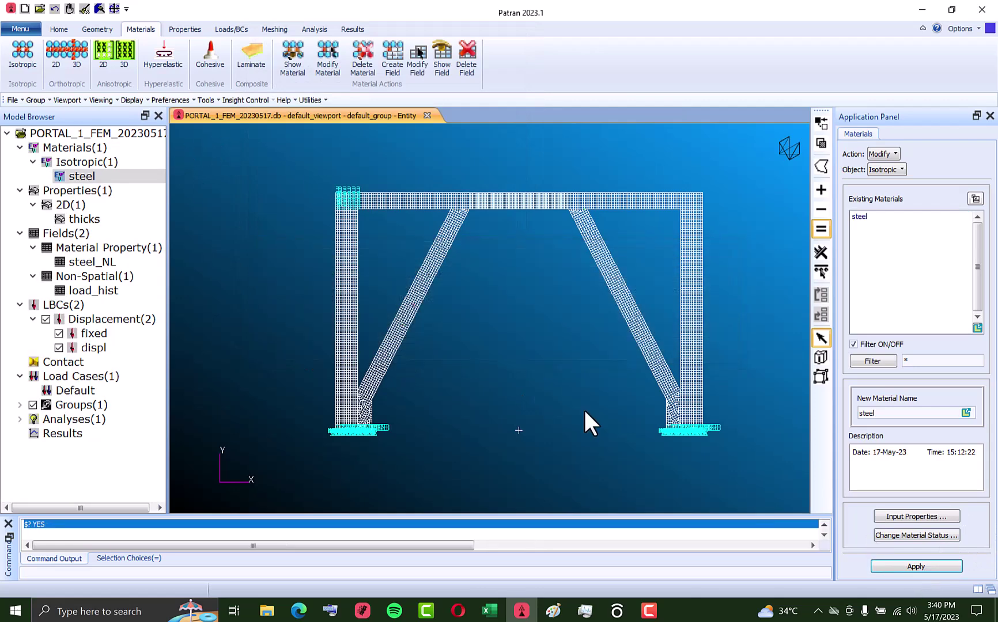
click(919, 535)
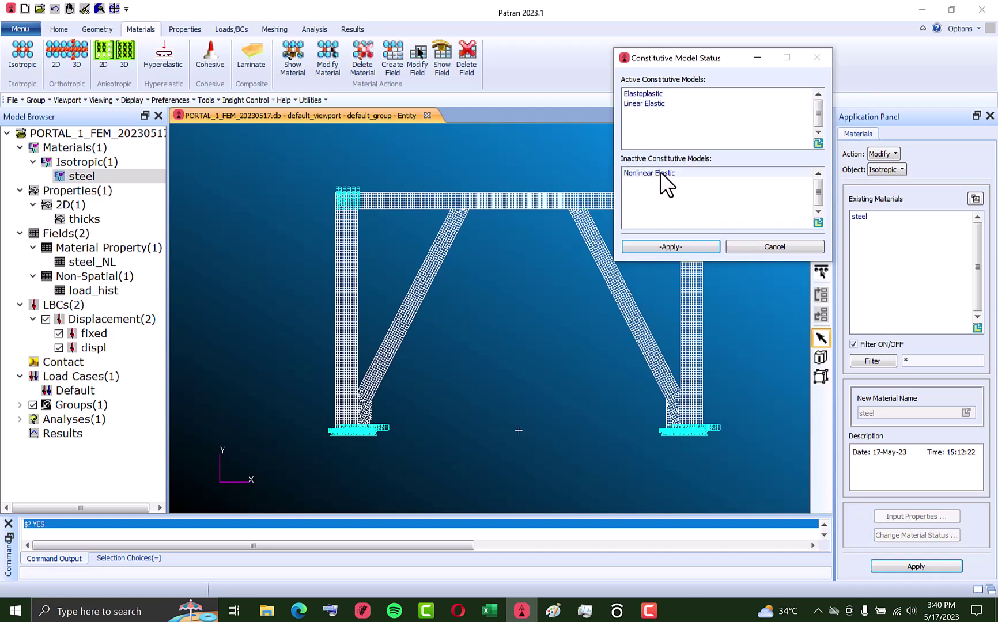
Keep Elastoplastic and Linear Elastic active and Nonlinear Elastic inactive for steel, and apply the material modification.
drag(714, 61, 410, 188)
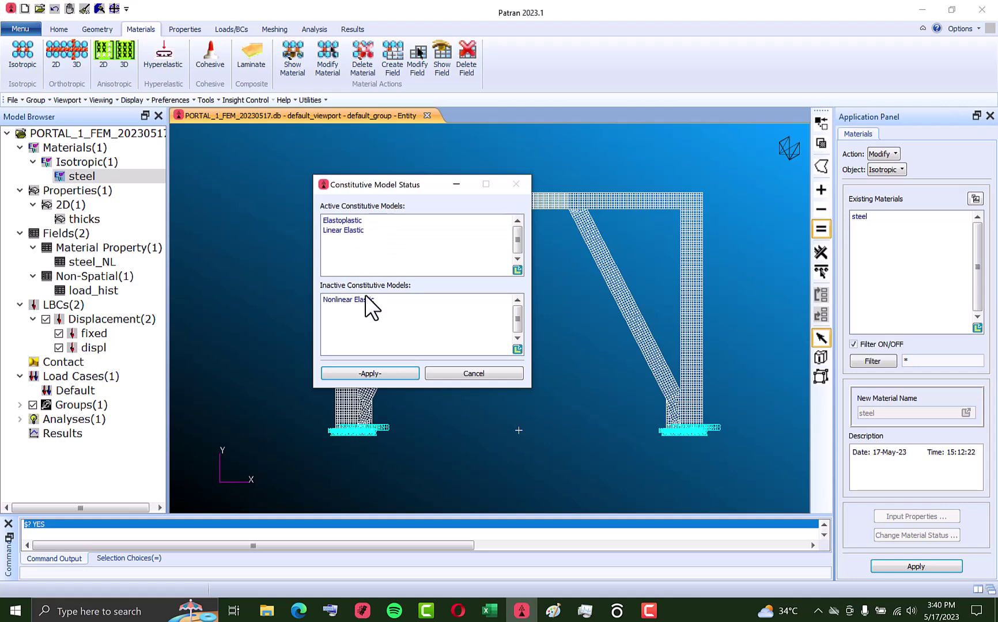
click(397, 298)
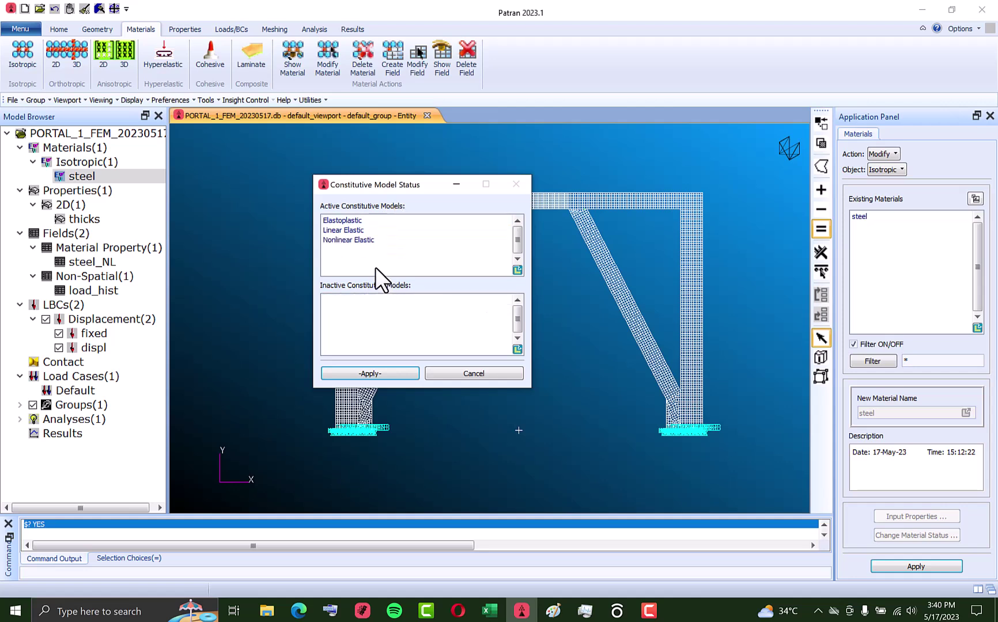
click(352, 237)
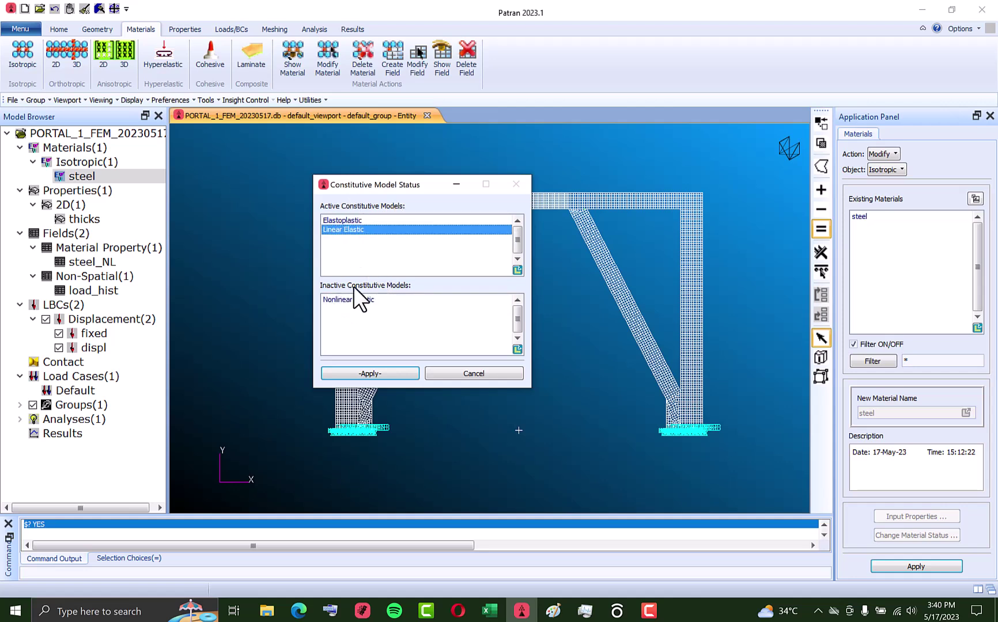
click(358, 375)
click(951, 569)
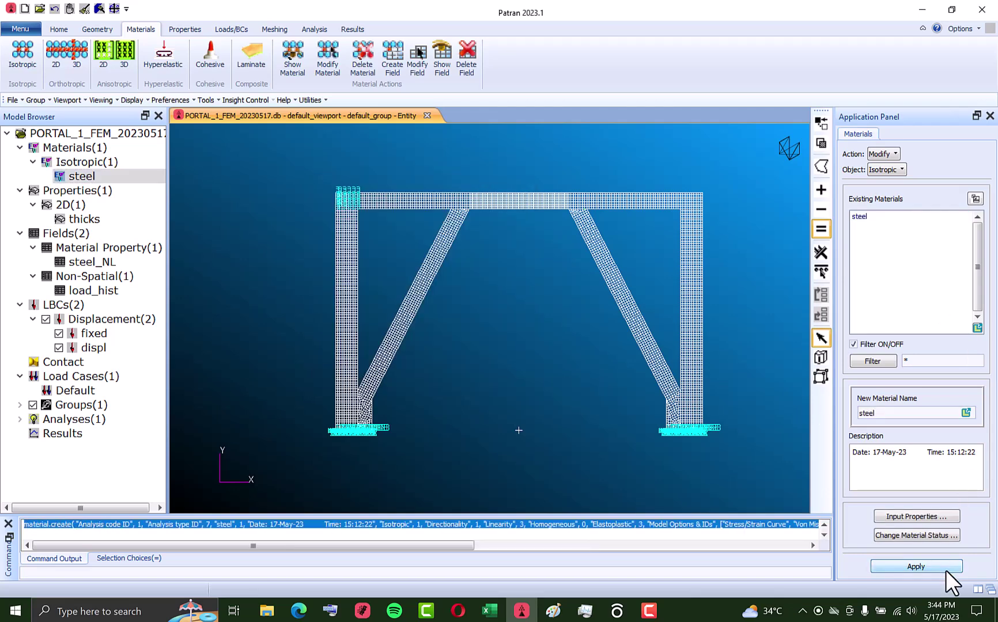
Regenerate the analysis deck for the entire model under job mesh_only, overwriting the existing job and permitting deletion of its previous files.
click(314, 29)
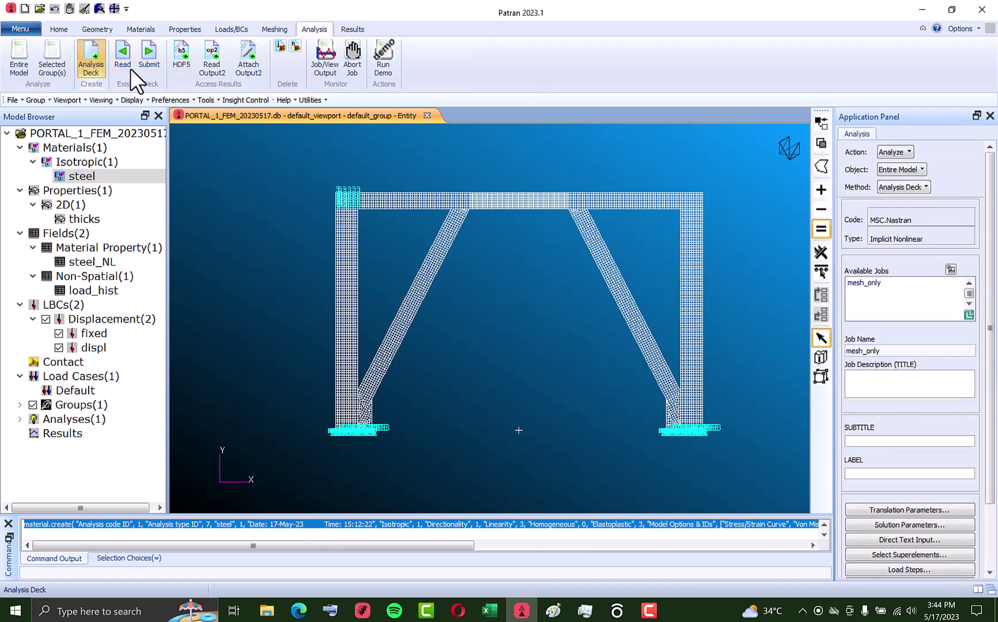
drag(990, 247, 991, 346)
click(922, 553)
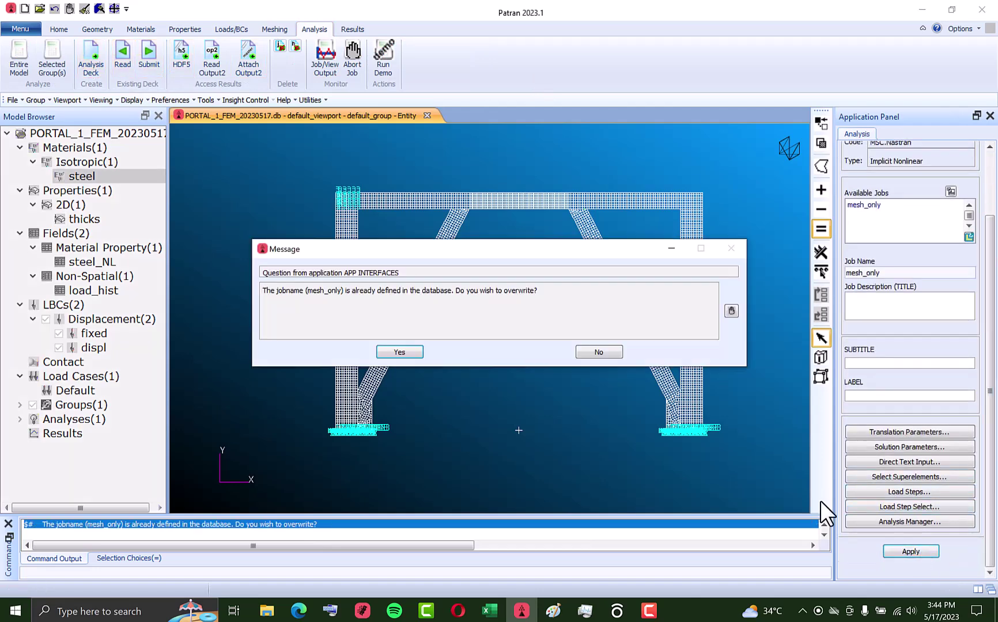
click(402, 352)
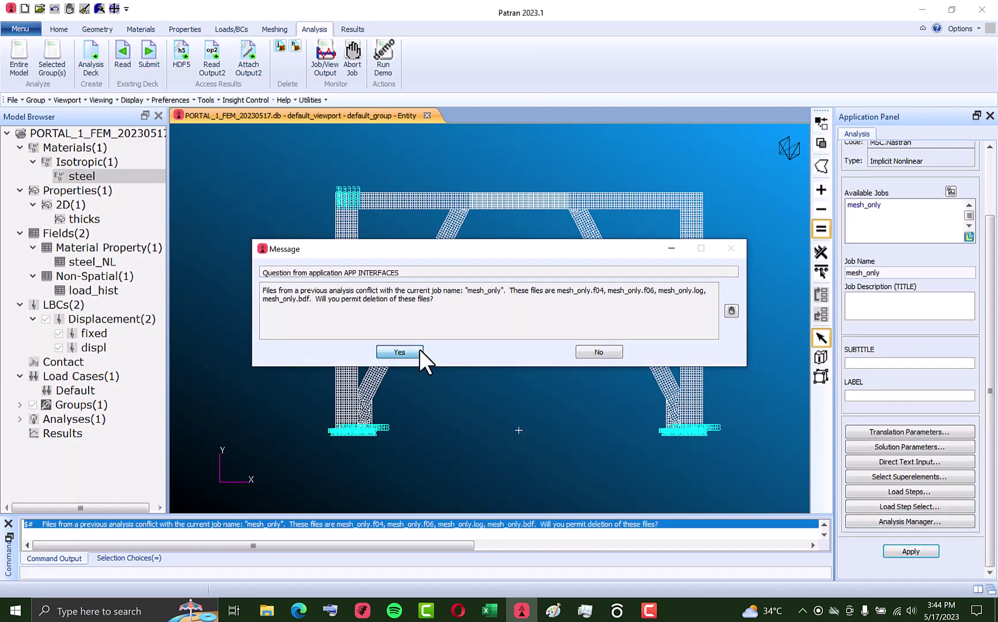
click(418, 351)
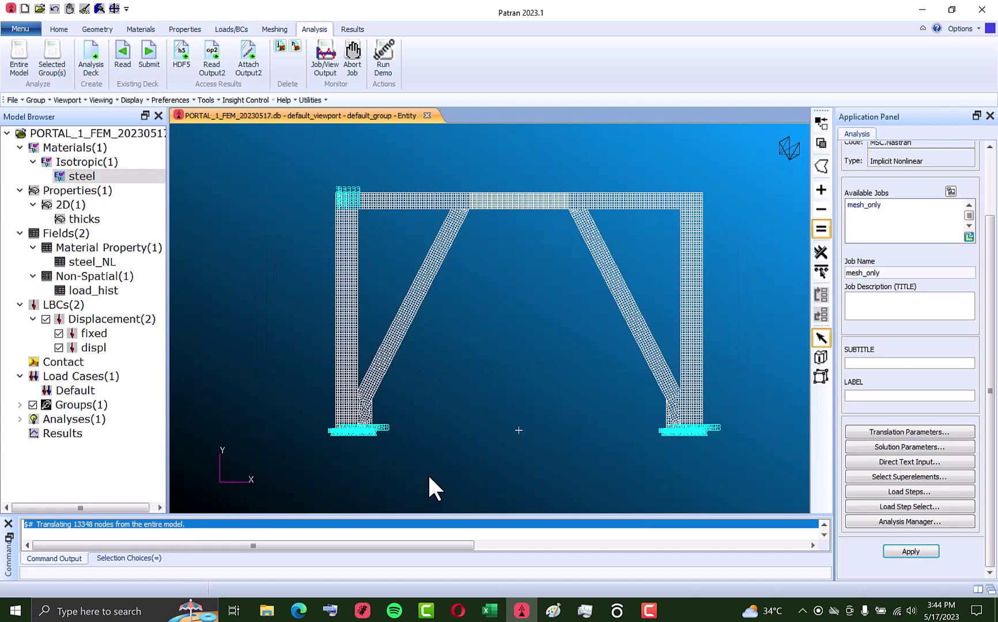
Launch MSC Nastran and run the regenerated mesh_only deck.
click(358, 615)
double_click(376, 144)
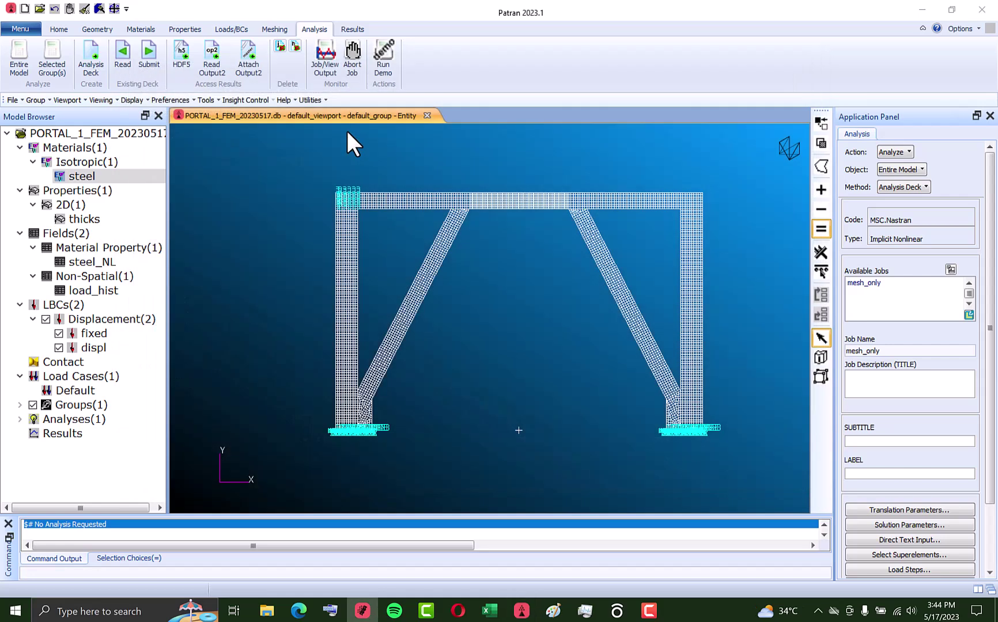
click(34, 132)
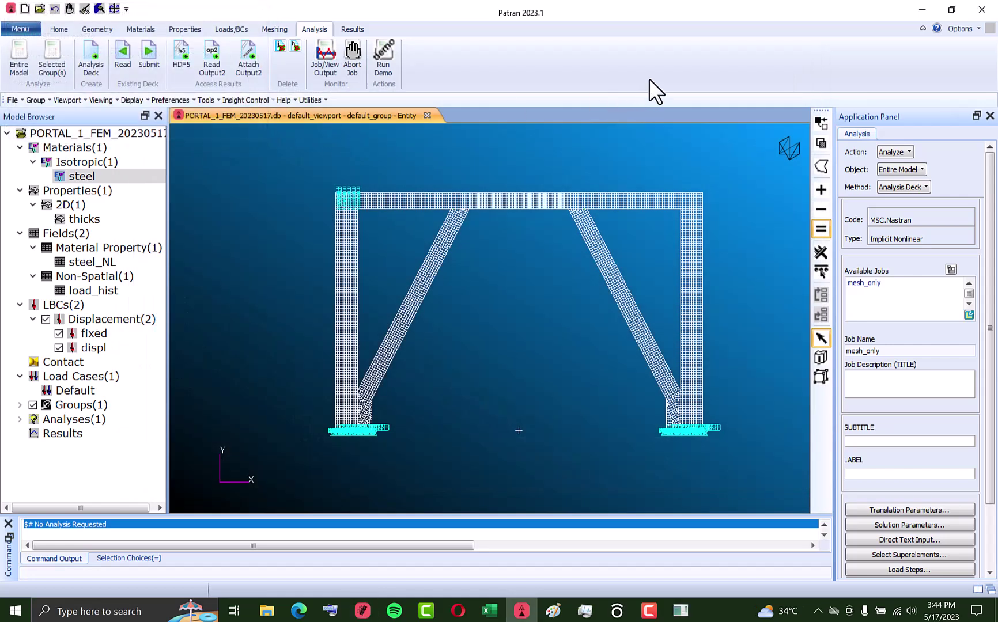
Check the mesh_only solver console and the Nastran processes in Task Manager, then minimize the console.
click(680, 611)
click(585, 610)
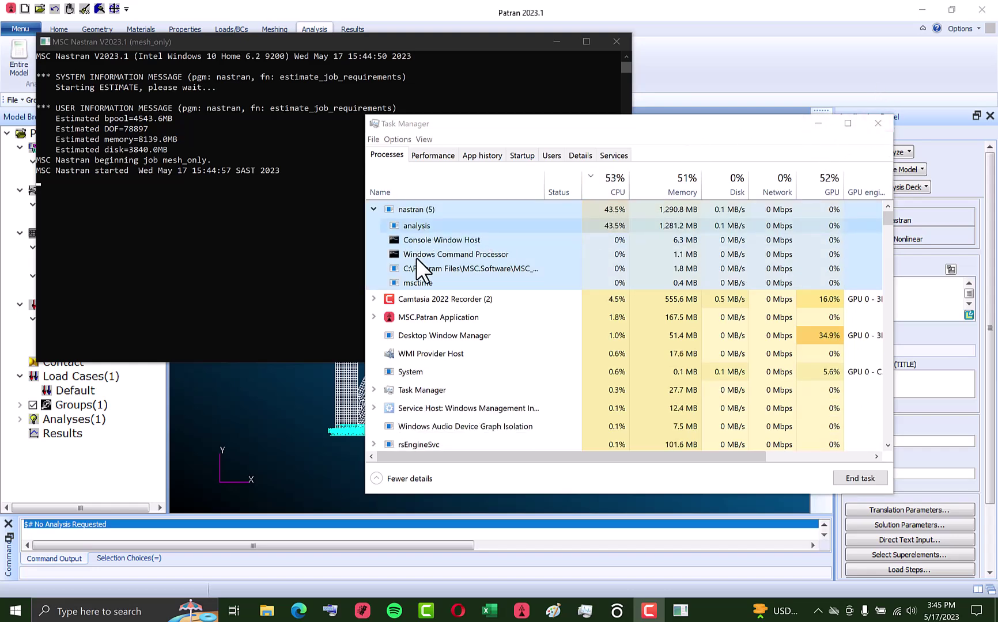
click(373, 299)
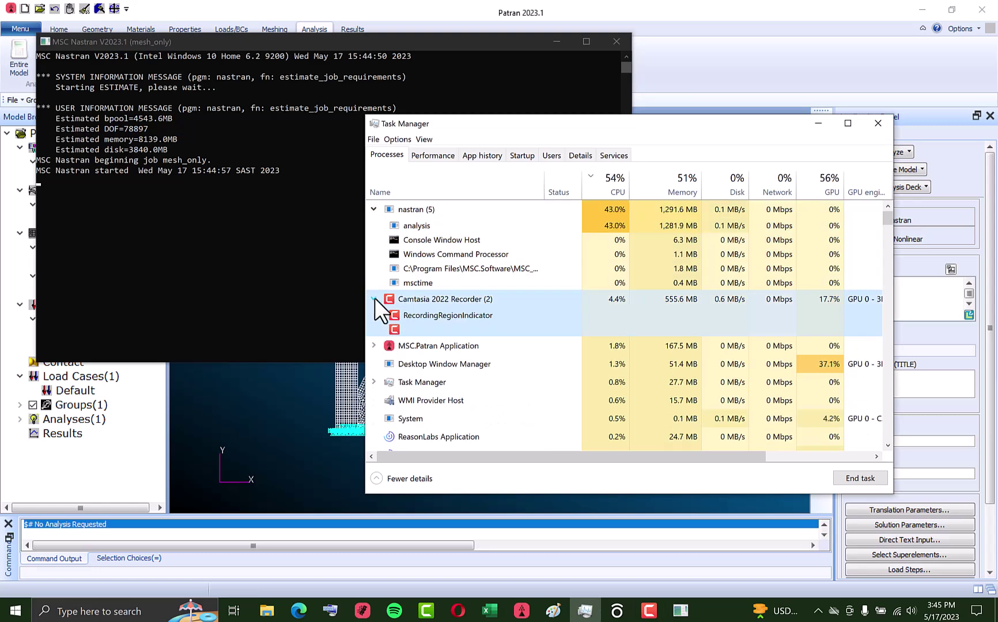
click(877, 123)
drag(288, 44, 298, 102)
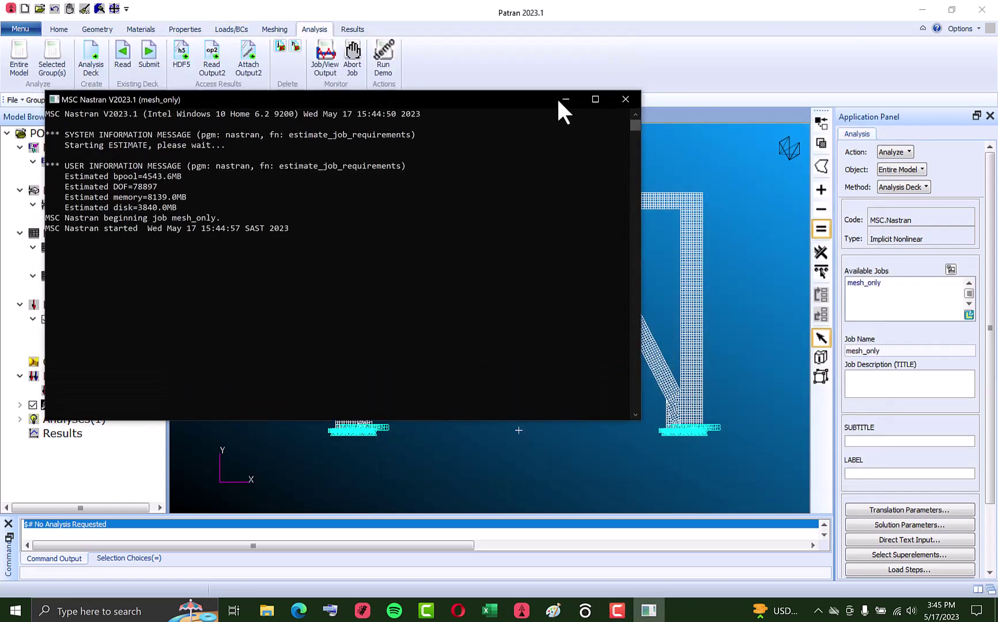
click(566, 99)
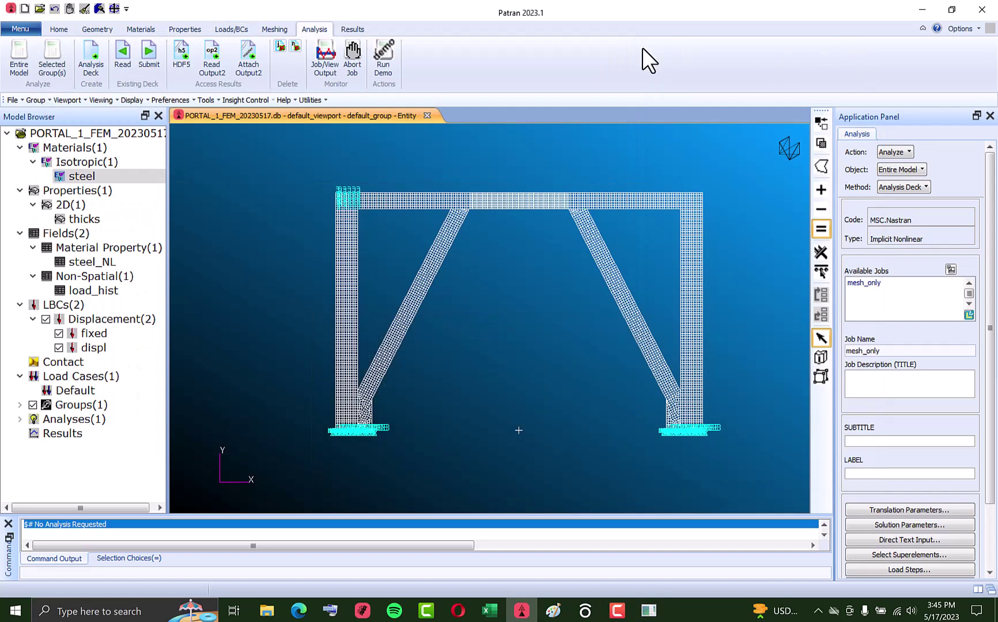
Monitor the running mesh_only job in Patran by opening its STS file, and highlight the initial increment's total time.
click(327, 48)
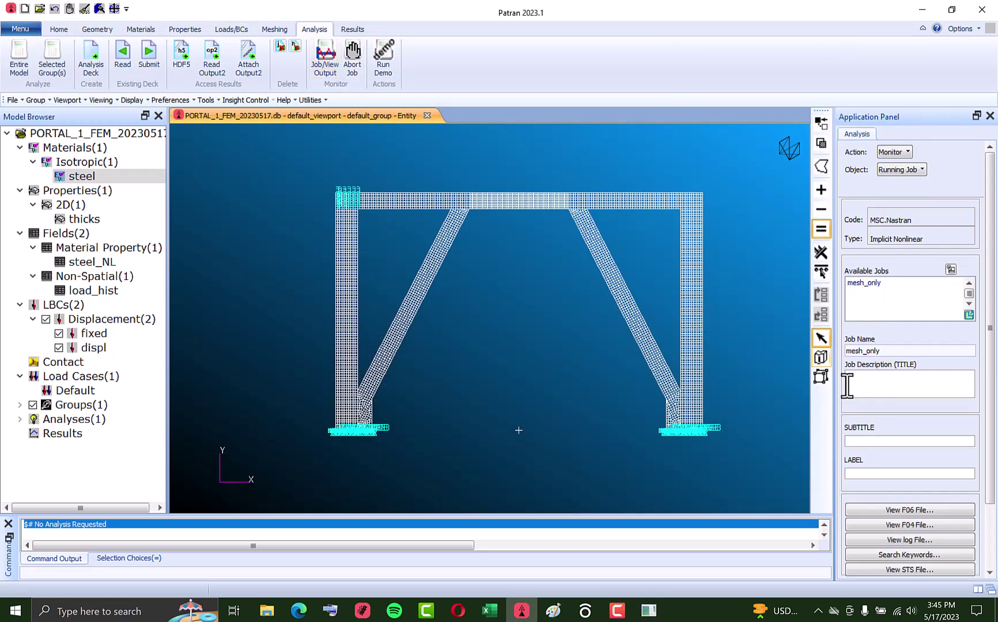
drag(993, 350, 994, 422)
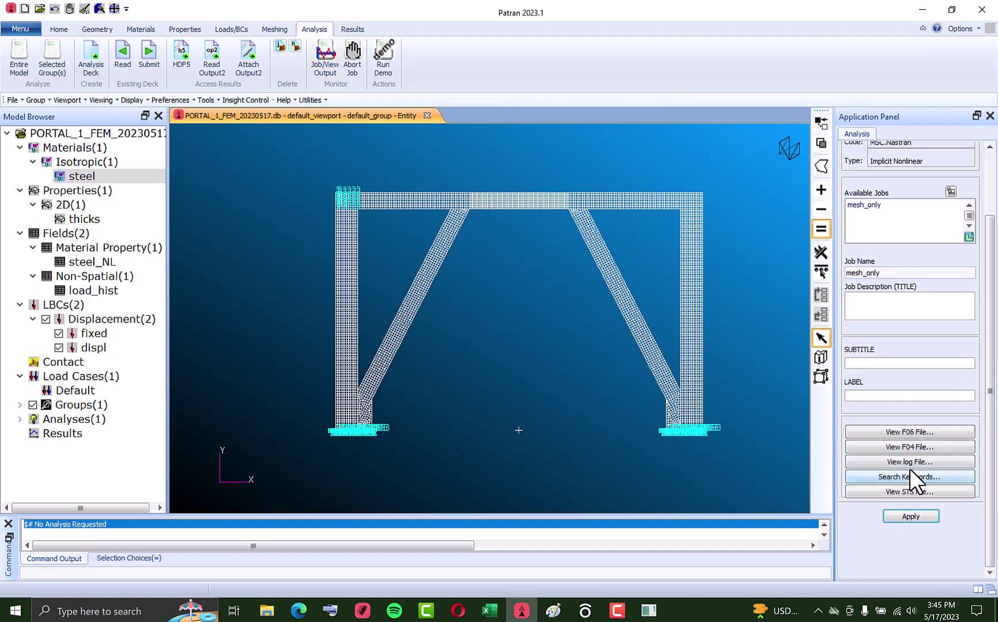
click(913, 490)
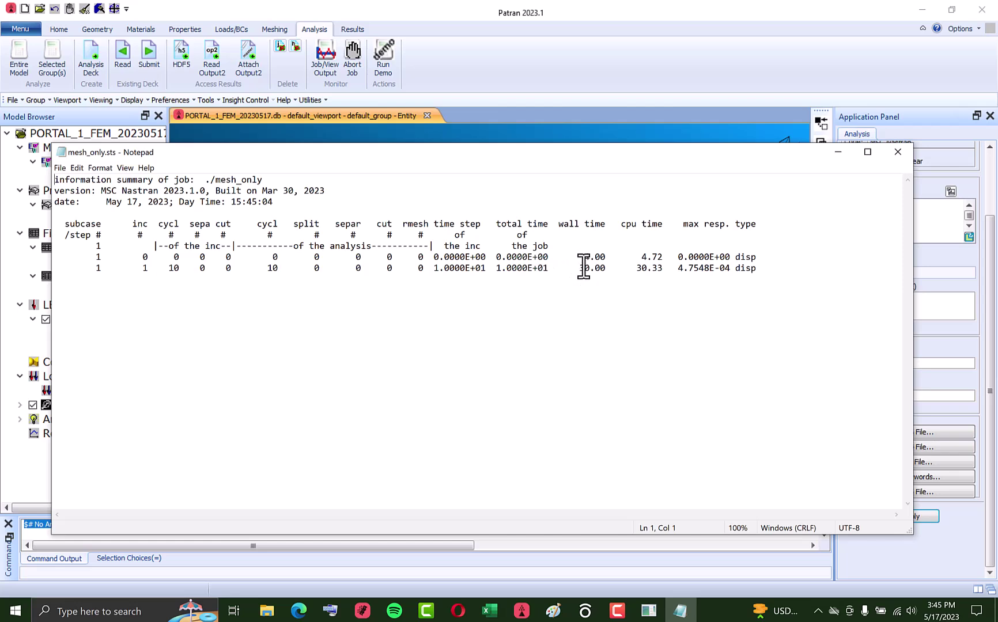
drag(549, 257, 497, 257)
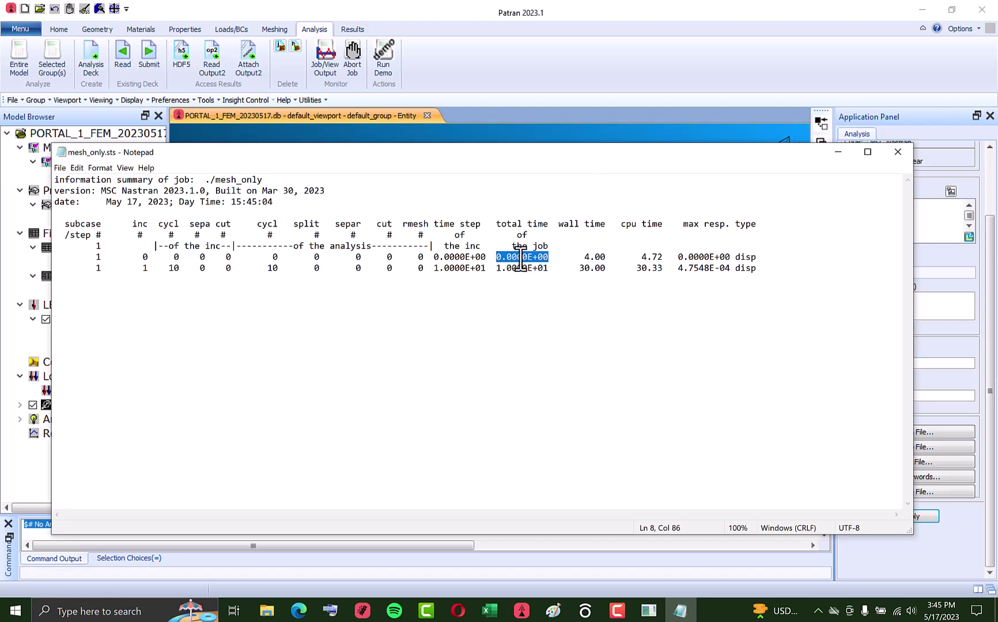
Compare the last loading time in the Excel workbook's Pembebanan sheet with increment 1's total job time in the STS file.
click(489, 610)
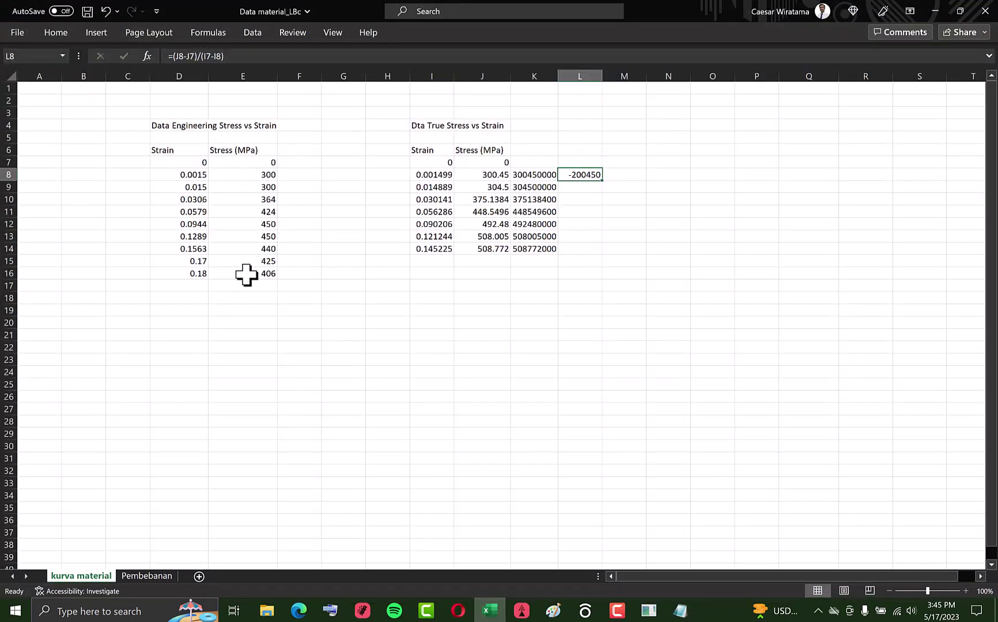
click(164, 576)
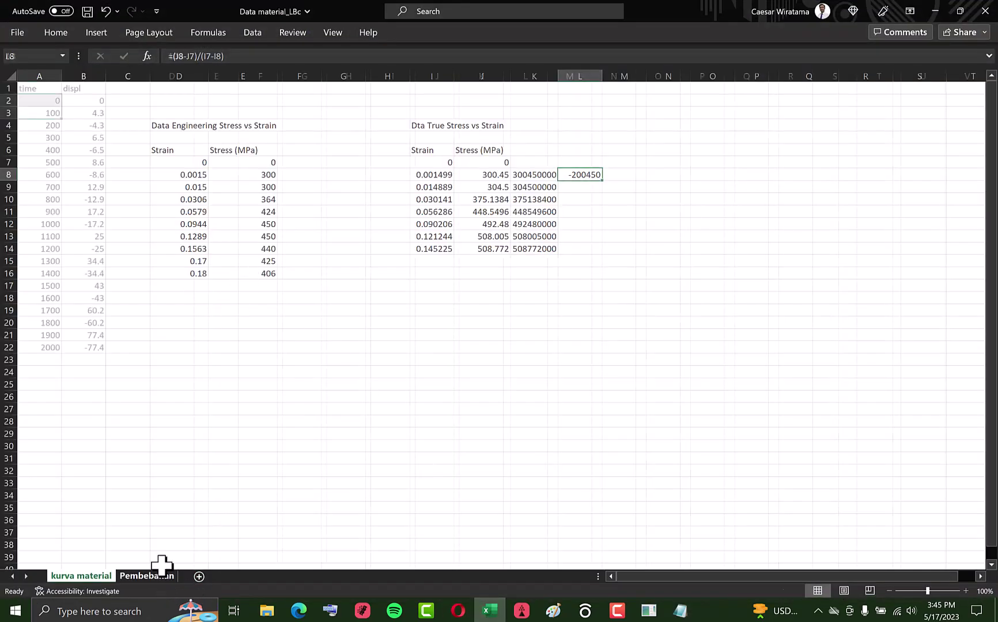
click(38, 348)
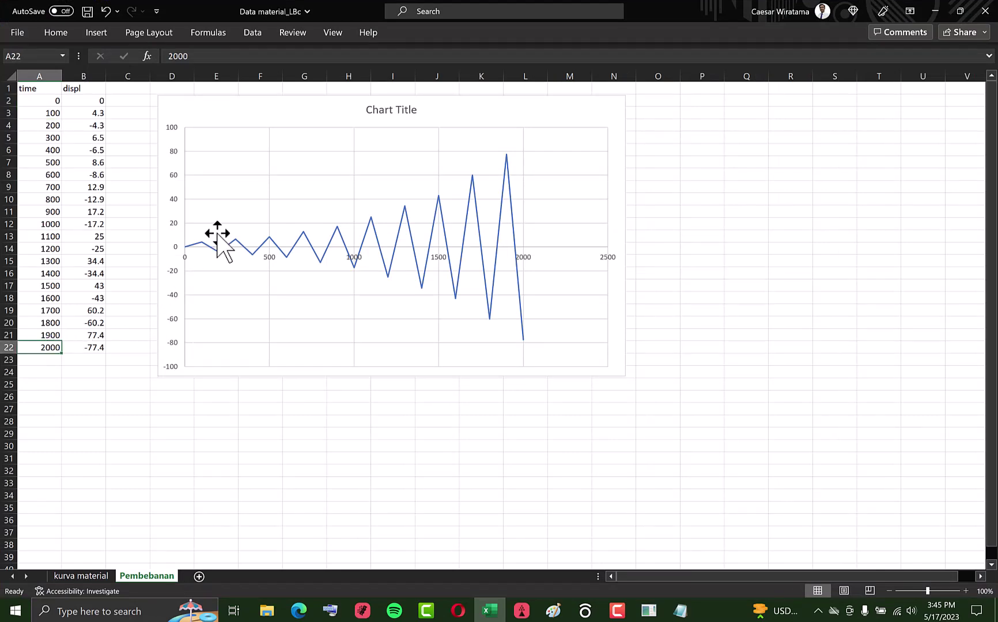
click(680, 611)
drag(550, 268, 494, 268)
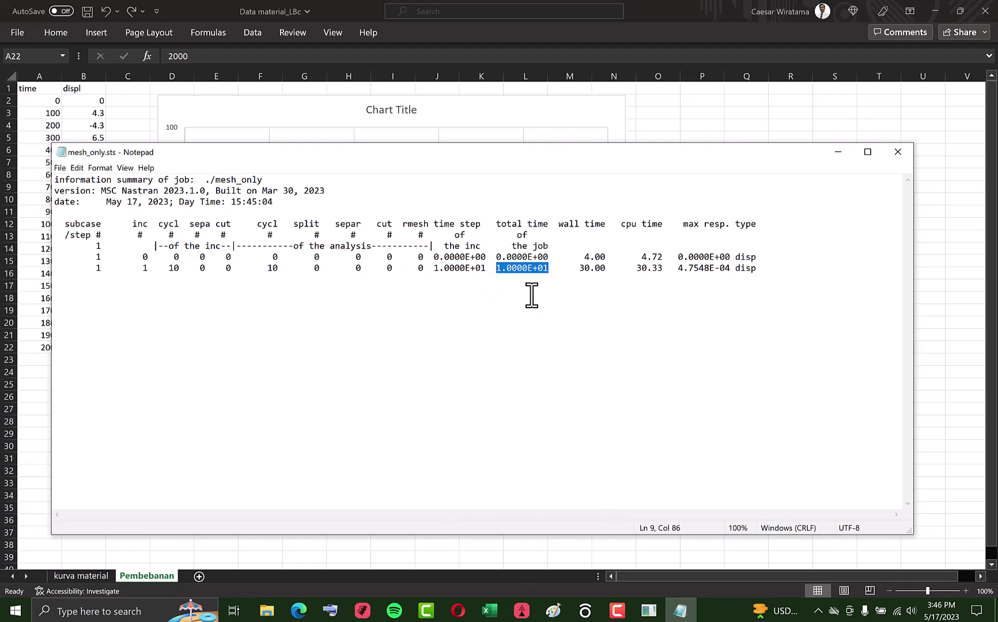
Highlight and examine the time step of increment 1 in the mesh_only STS file.
drag(510, 153, 546, 145)
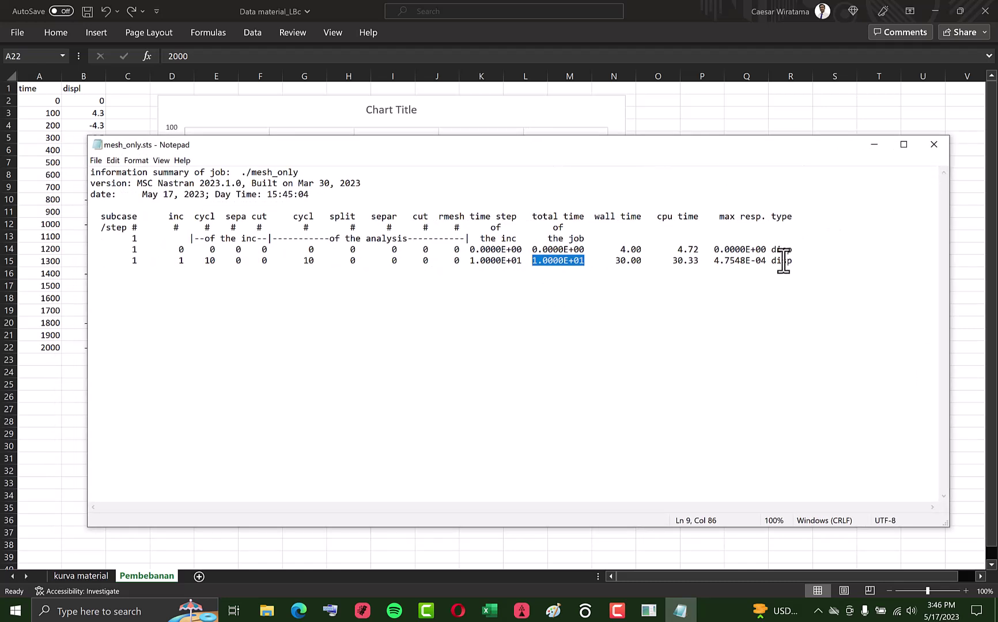
drag(522, 262, 469, 266)
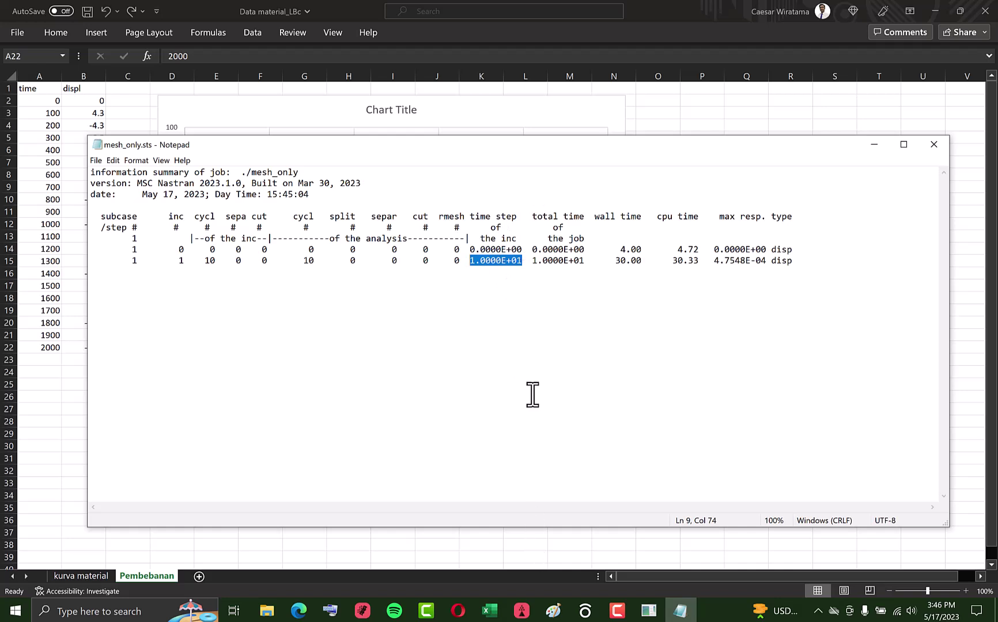
click(489, 261)
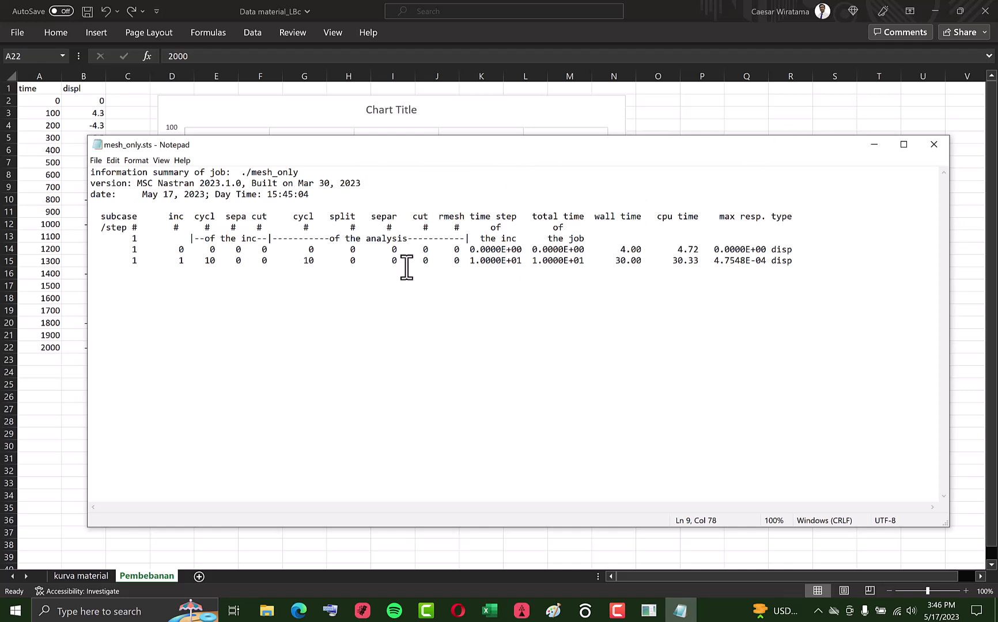
drag(470, 261, 520, 263)
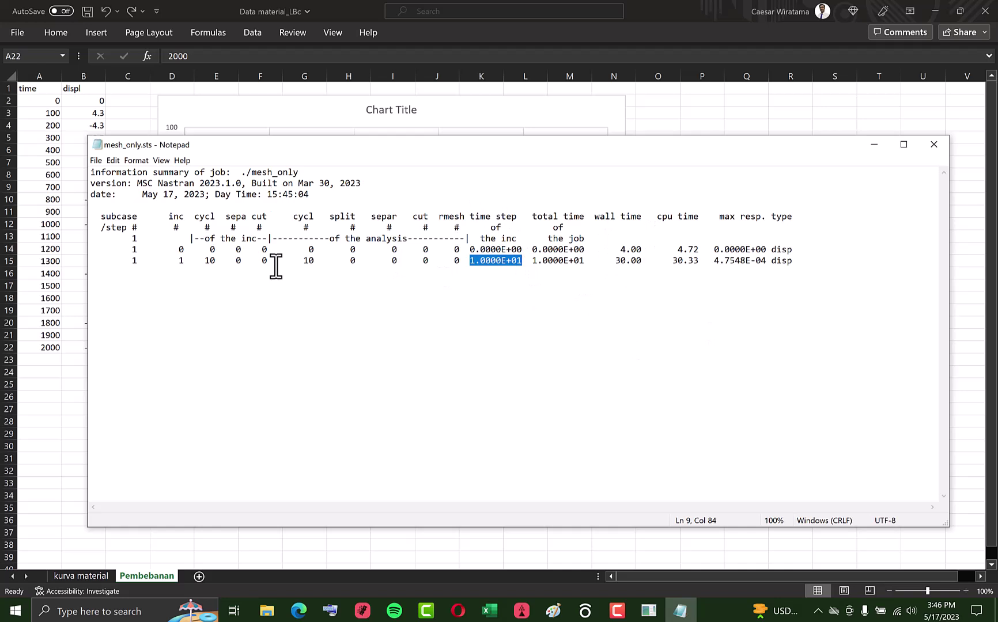
drag(460, 139, 452, 132)
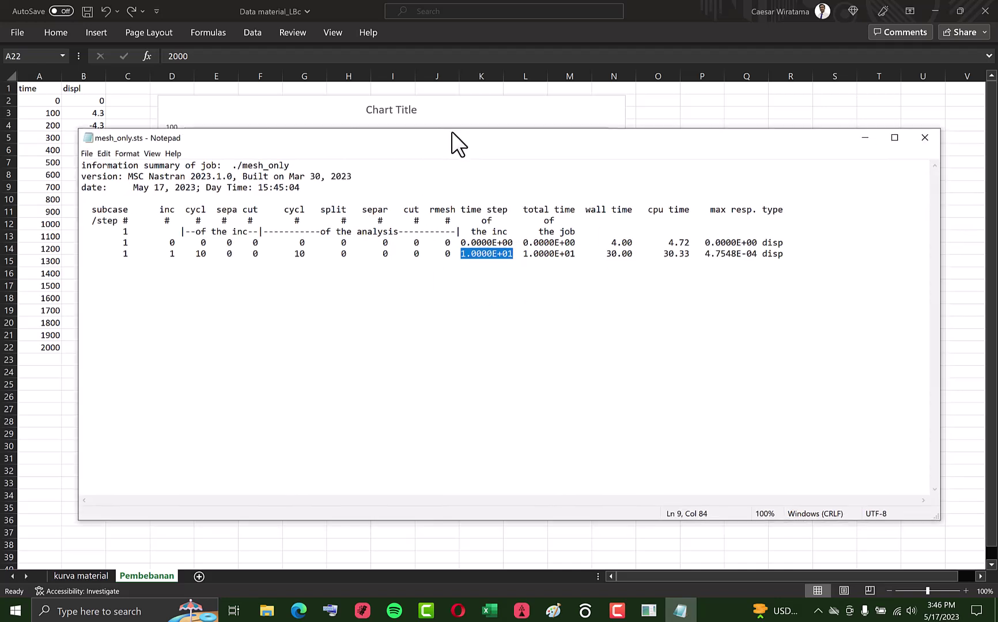
Close the STS file, reopen it from Patran for updated progress, and highlight the row of increment 3.
click(924, 137)
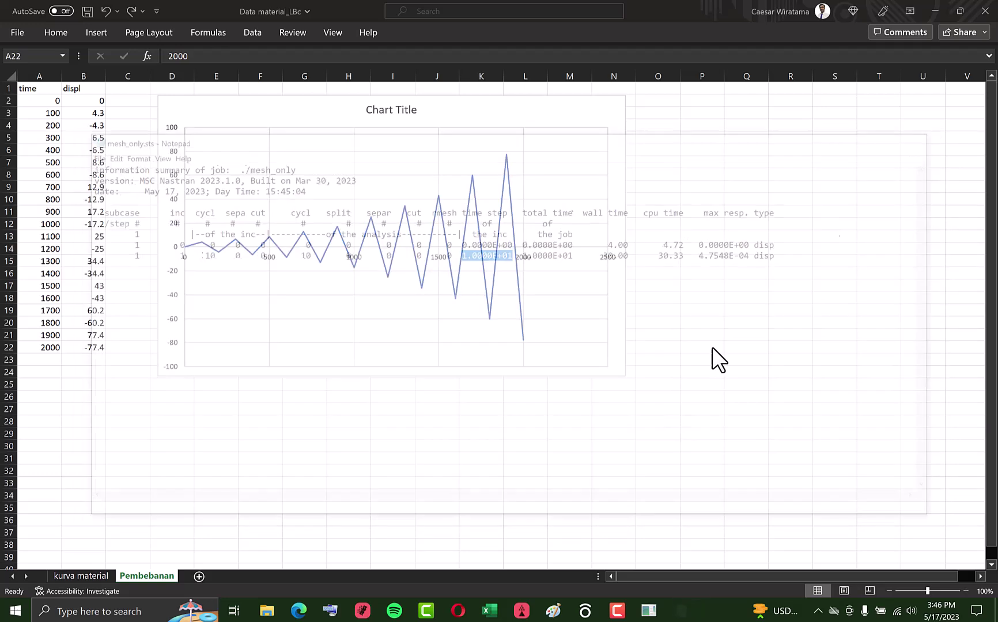
click(515, 610)
click(897, 490)
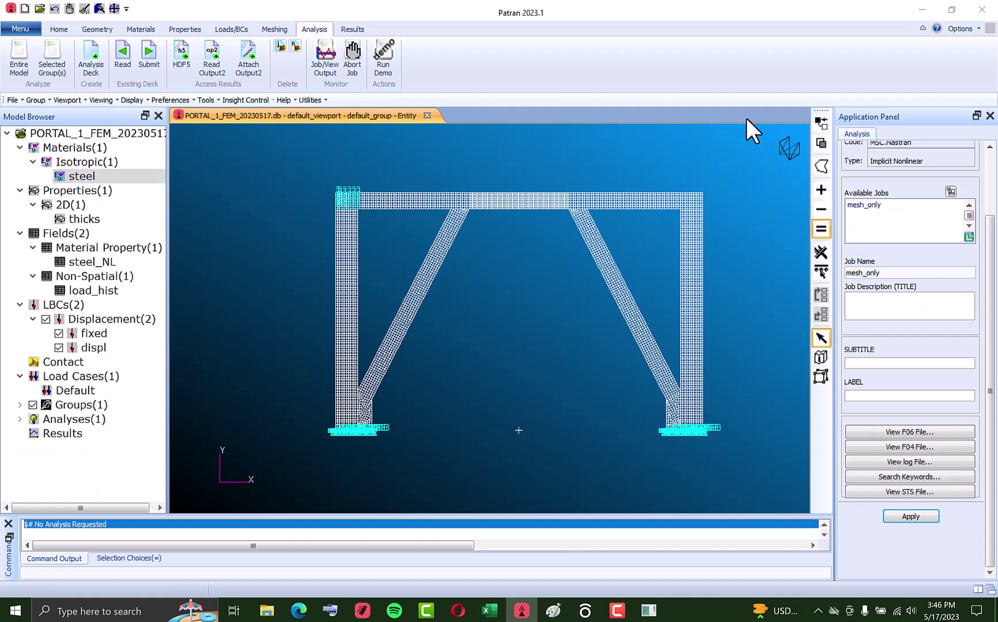
drag(577, 277, 272, 281)
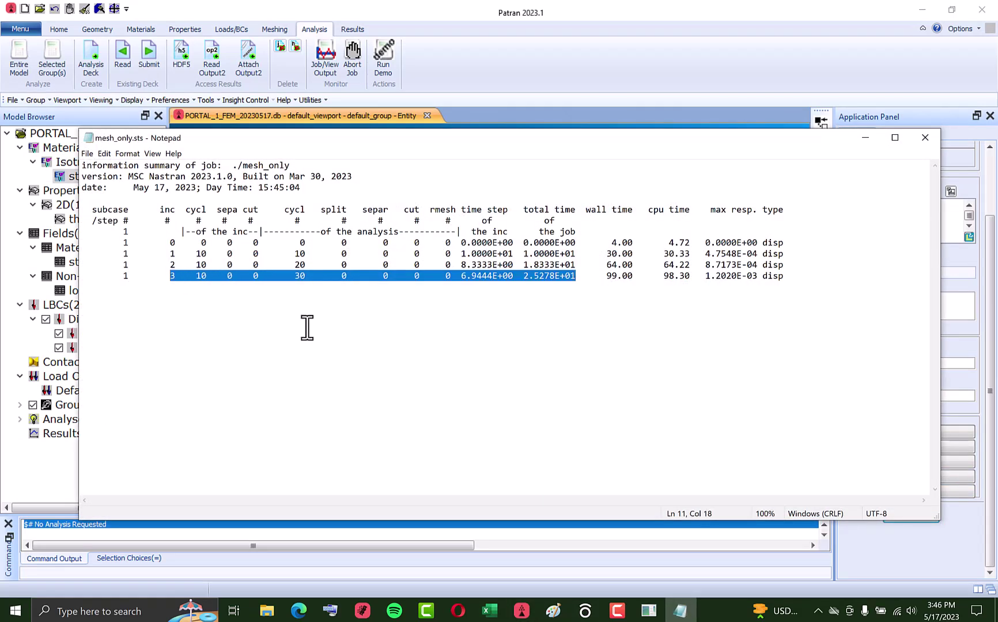
click(596, 386)
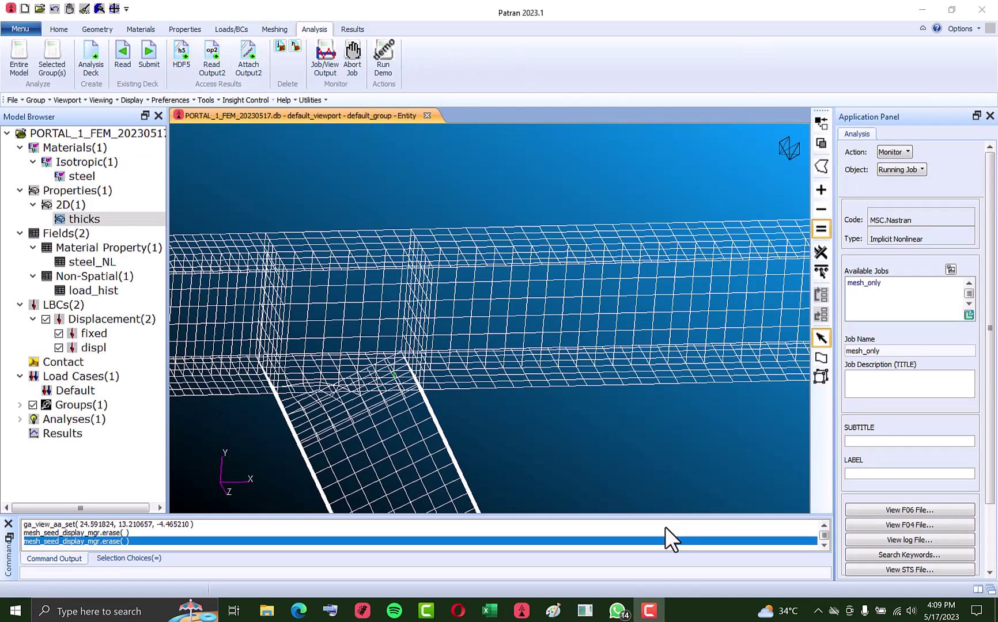
Reopen the mesh_only STS file and highlight the time steps of the early increments for comparison with the latest ones.
click(908, 571)
drag(937, 192, 935, 401)
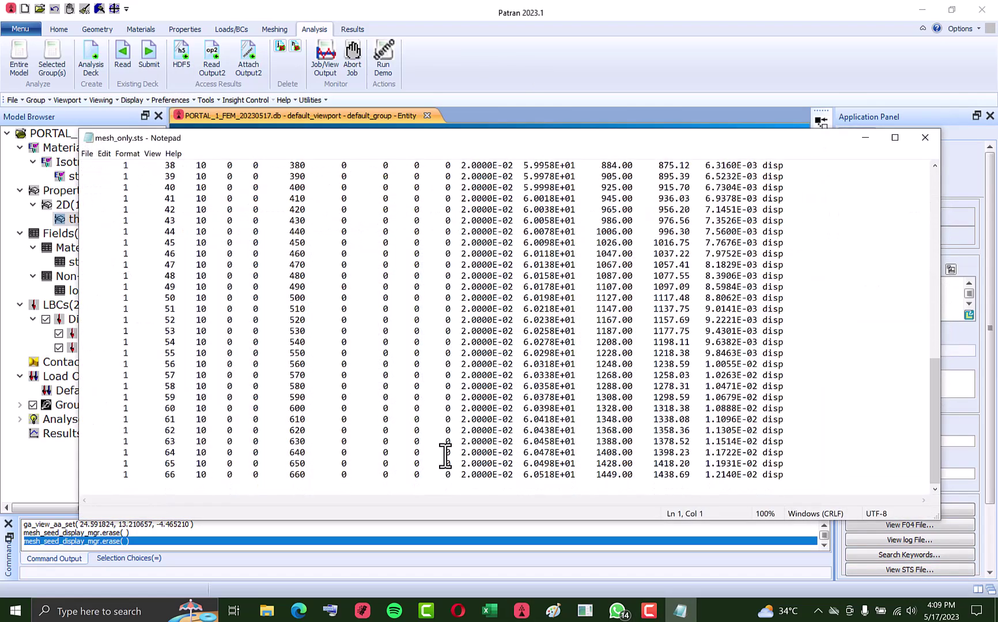
scroll(483, 414, up, 14)
drag(466, 208, 507, 236)
scroll(514, 273, down, 15)
Highlight and examine the time steps of increments 66 and 65 at the end of the STS file.
drag(465, 475, 510, 475)
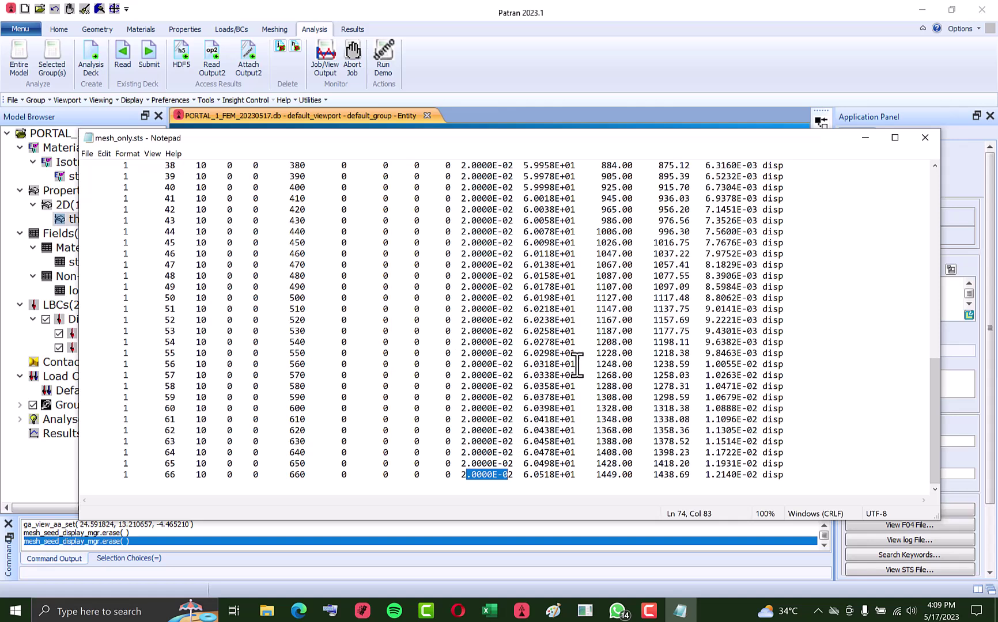
click(470, 474)
drag(461, 464, 515, 464)
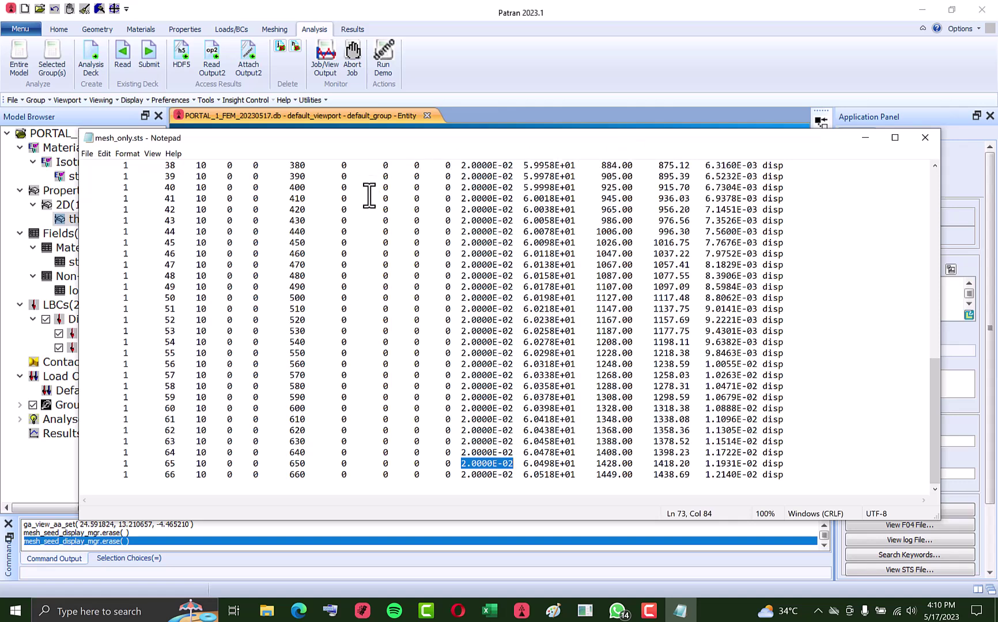
drag(736, 138, 745, 130)
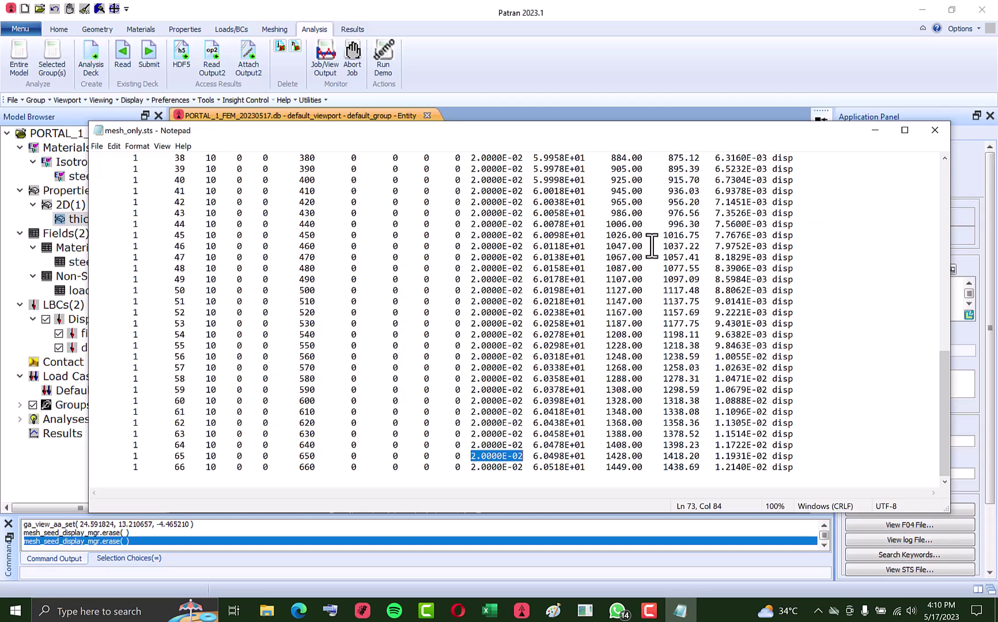
Close the mesh_only STS file and stop the running Nastran solve.
click(935, 130)
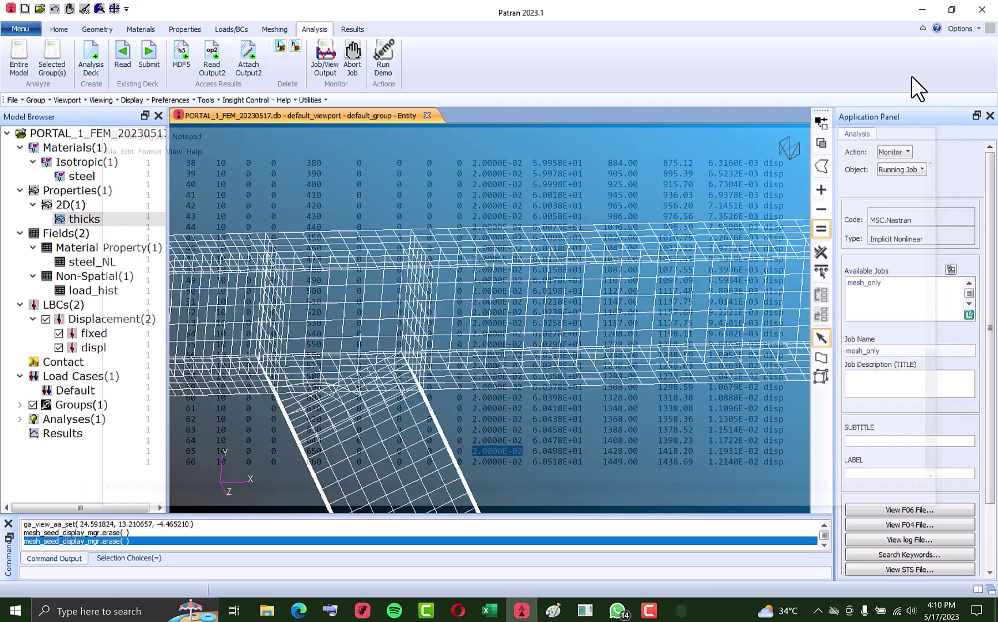
click(586, 610)
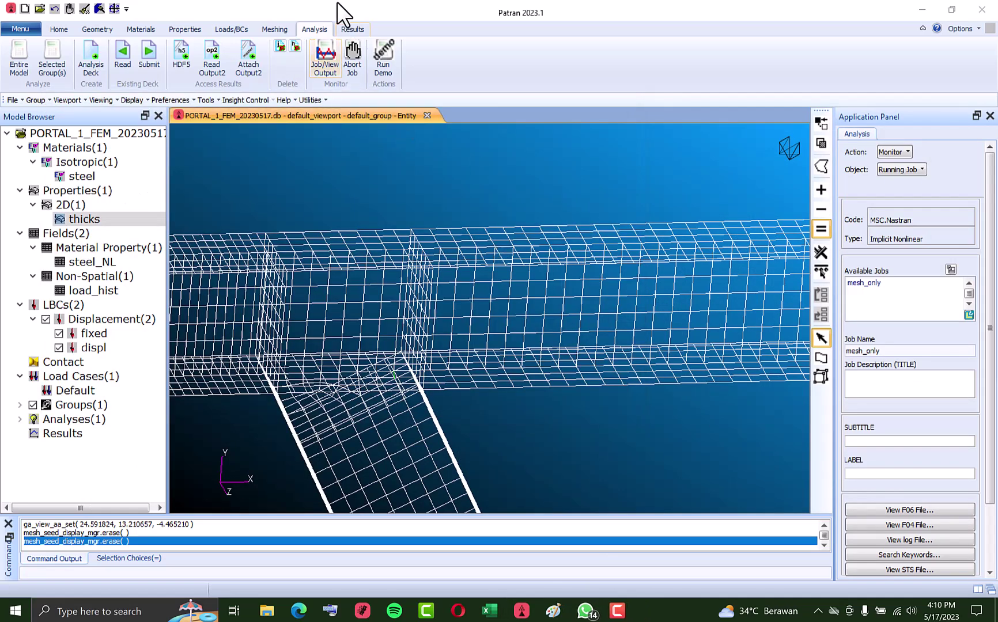
Set the number of output steps to 500 in the load increment parameters of the transient dynamic load step.
click(89, 51)
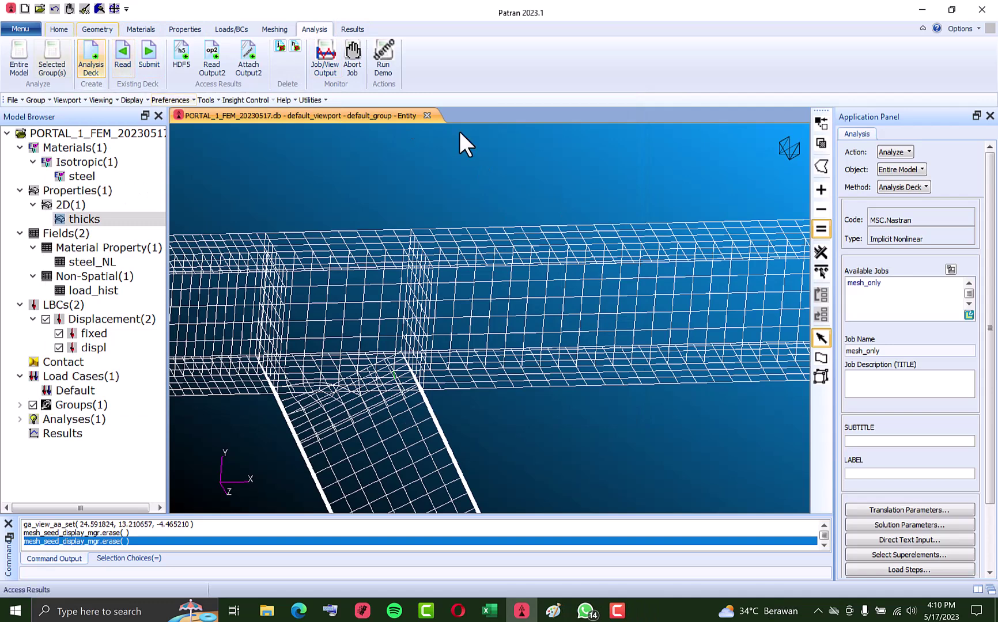
scroll(922, 472, down, 3)
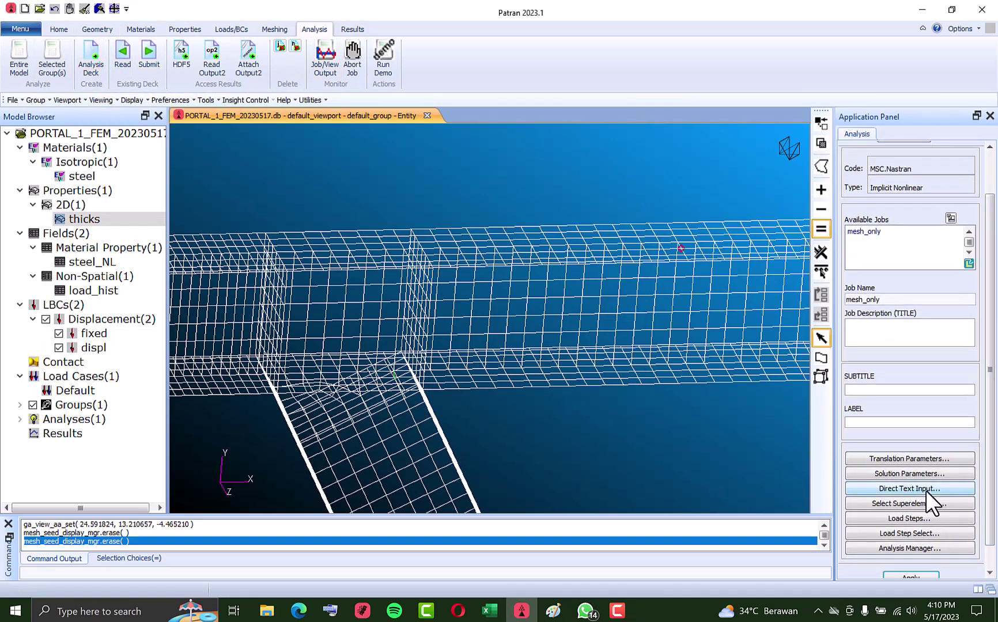
click(907, 519)
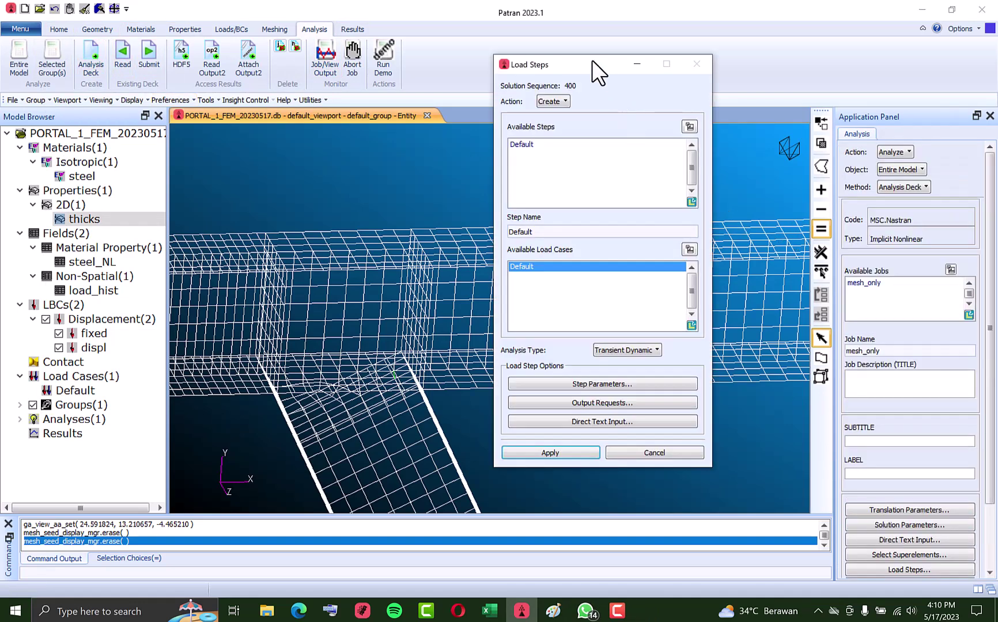
click(602, 384)
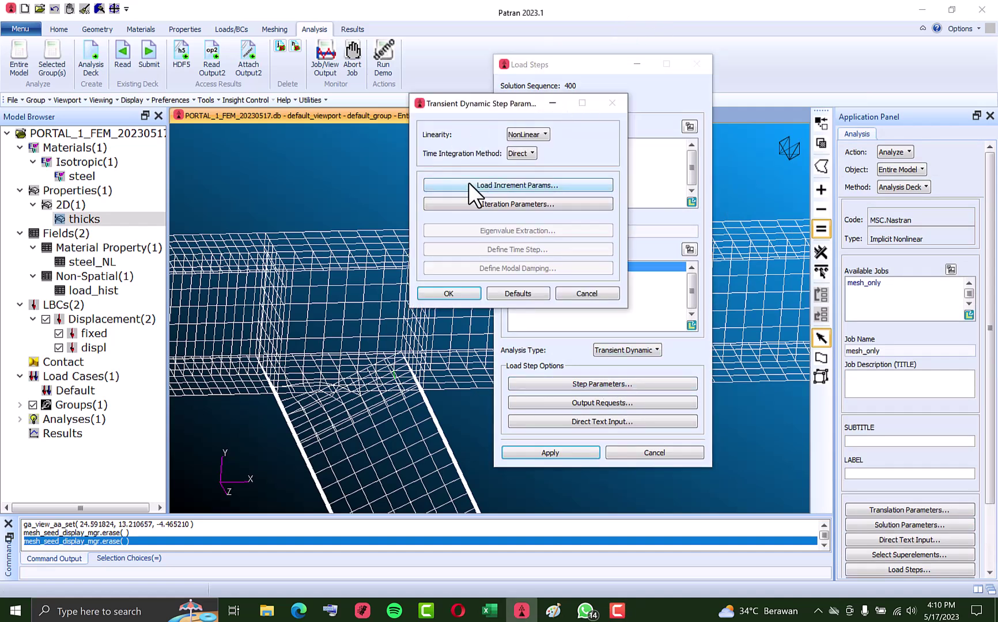
click(468, 184)
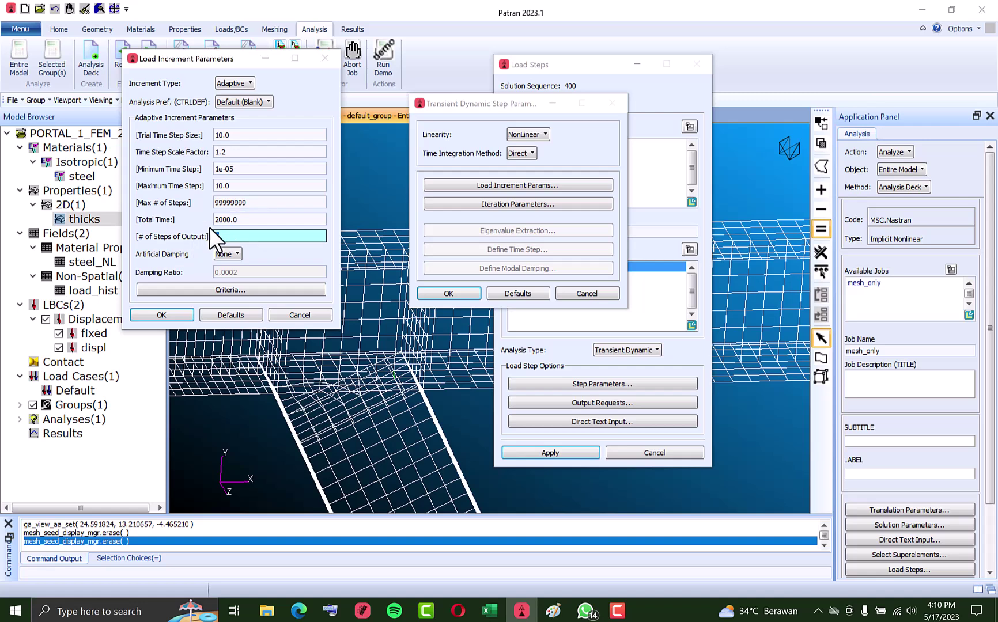
key(BackSpace)
text(1000)
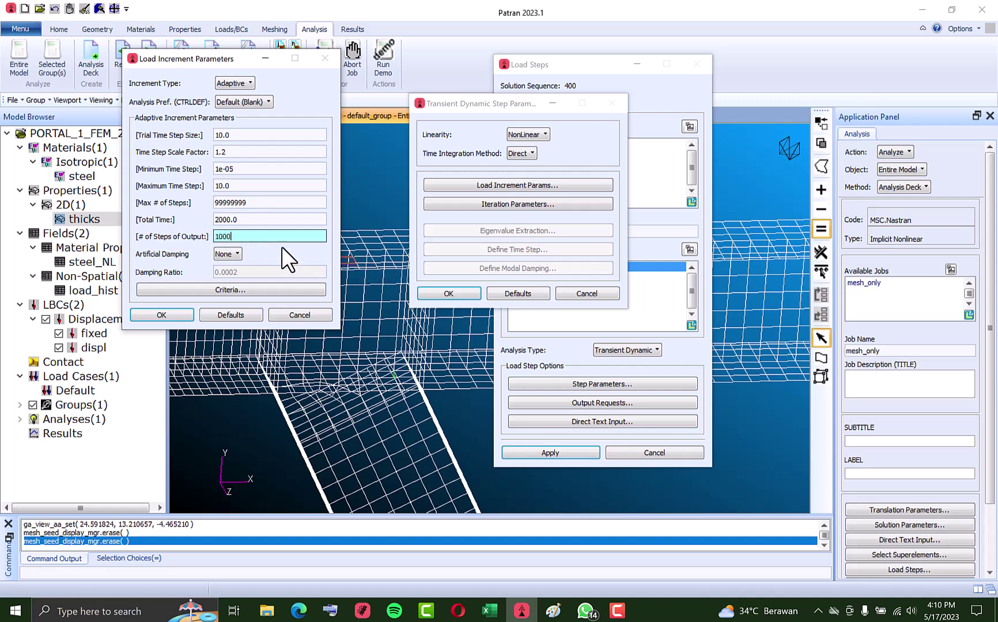
click(274, 224)
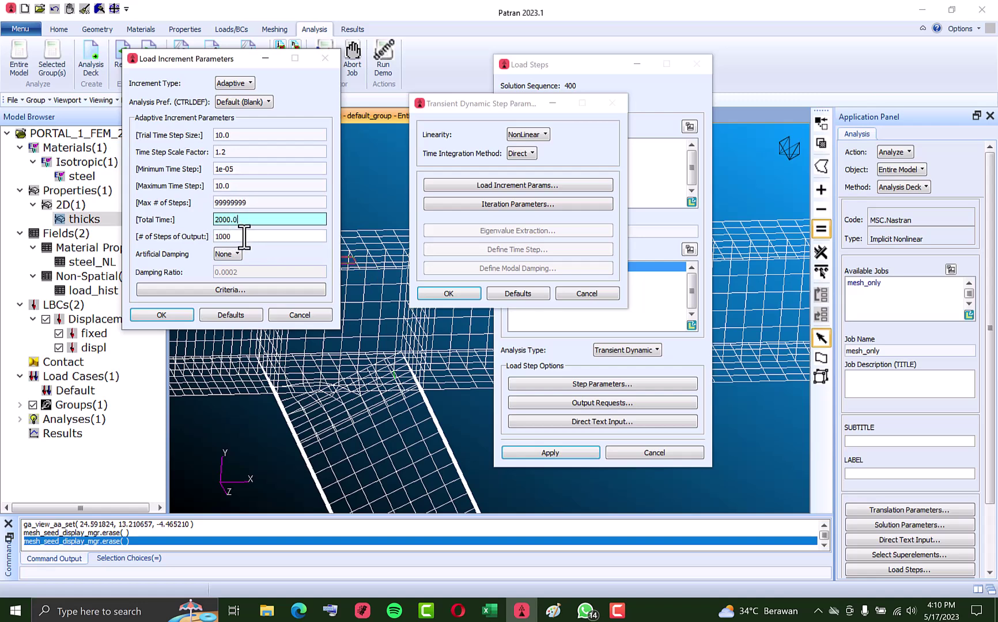
key(Tab)
text(500)
click(261, 220)
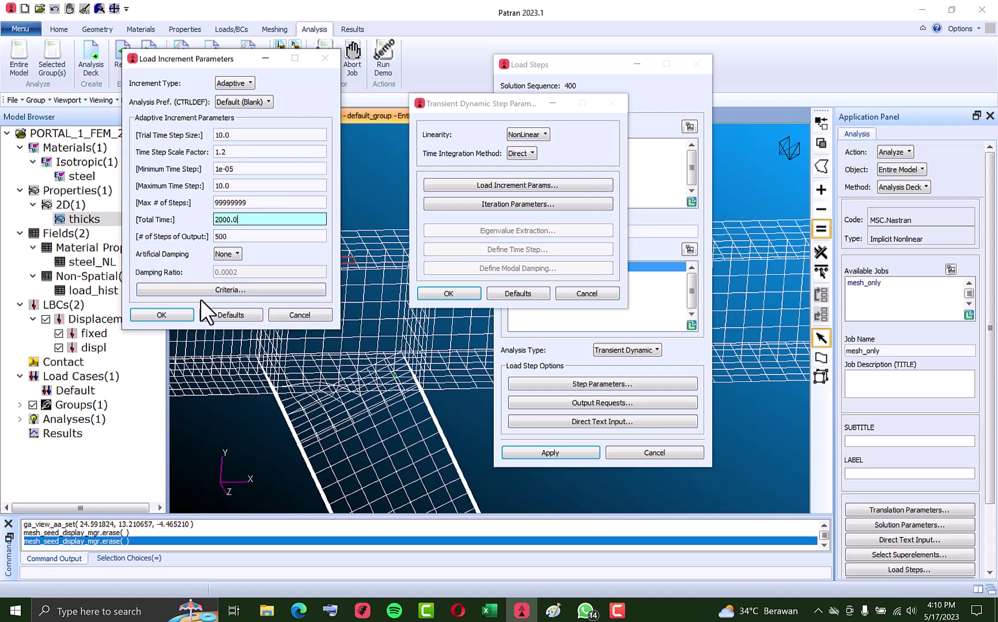
click(176, 316)
Set the load tolerance to 0.6 in the load step's iteration parameters.
drag(459, 103, 388, 90)
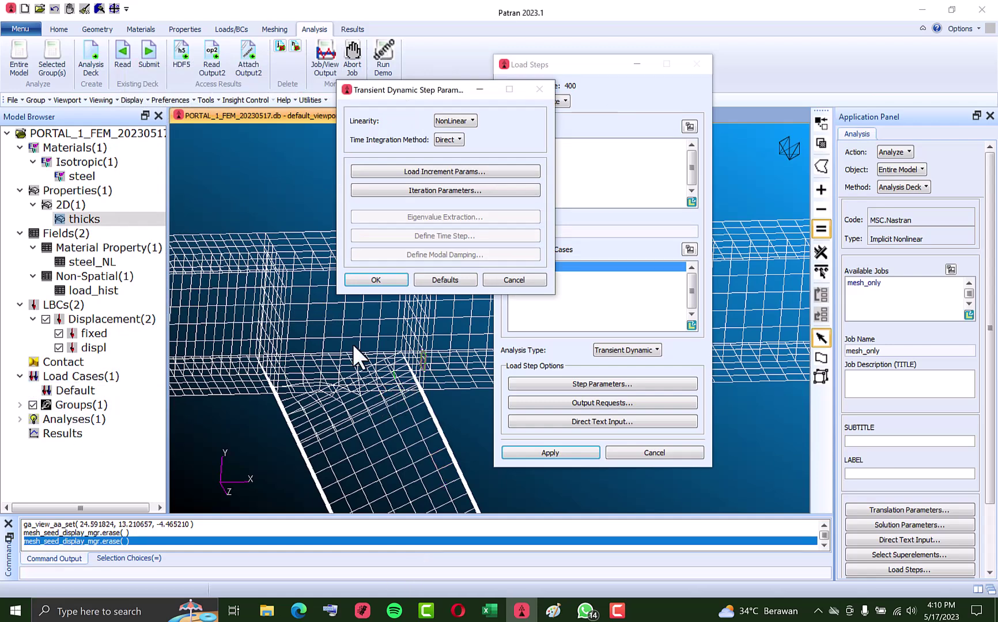
middle_drag(460, 392, 372, 343)
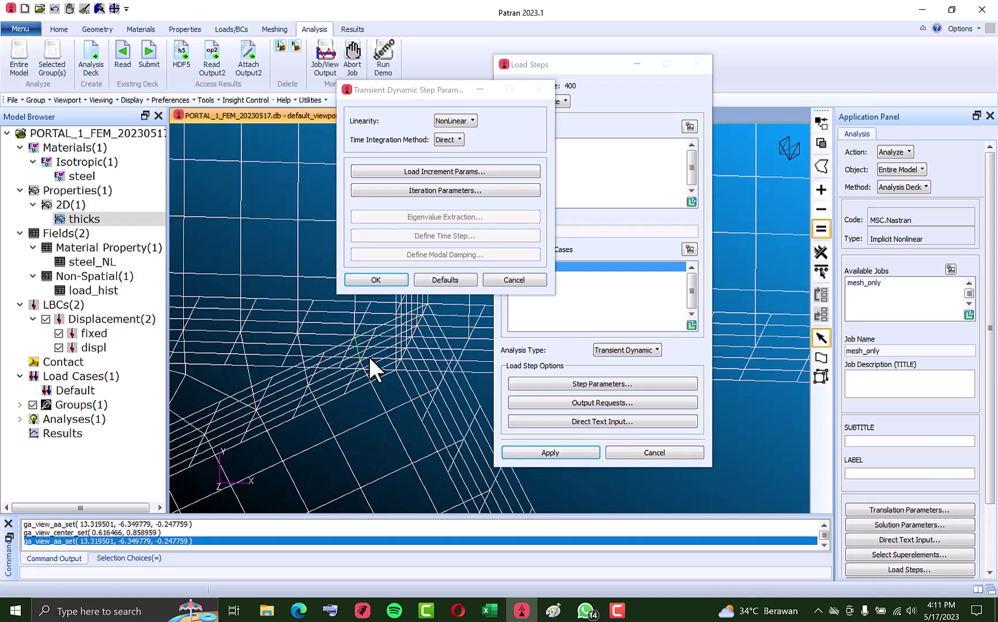
shift+middle_drag(401, 369, 407, 410)
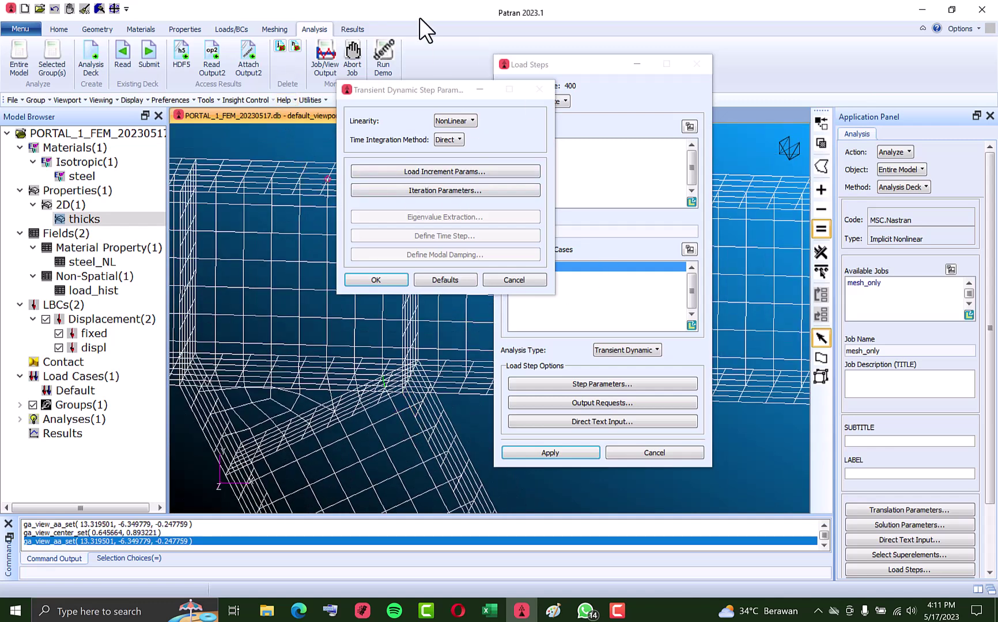
click(475, 191)
drag(651, 94, 193, 59)
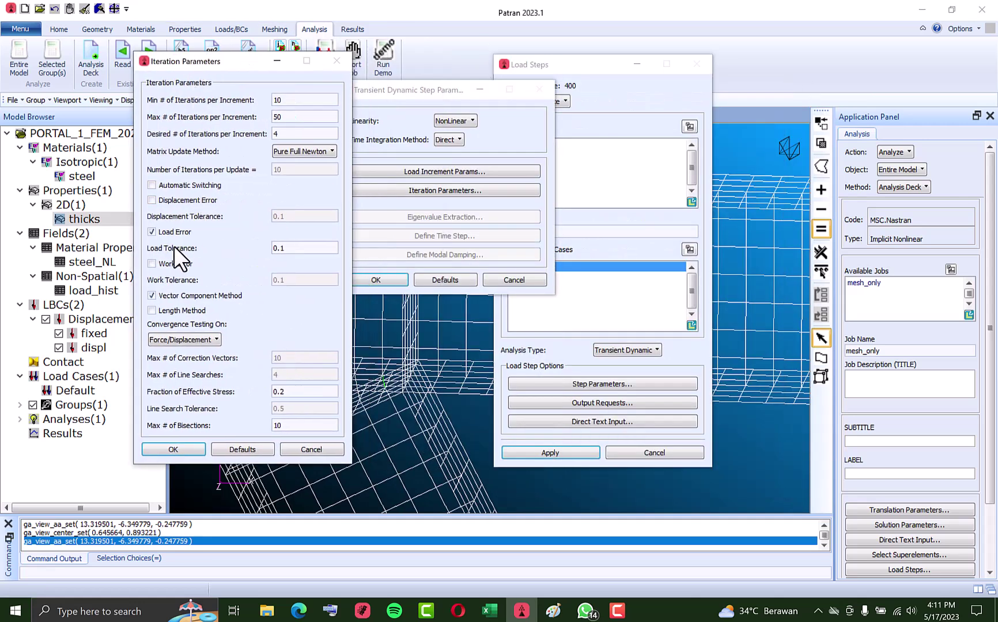
click(304, 248)
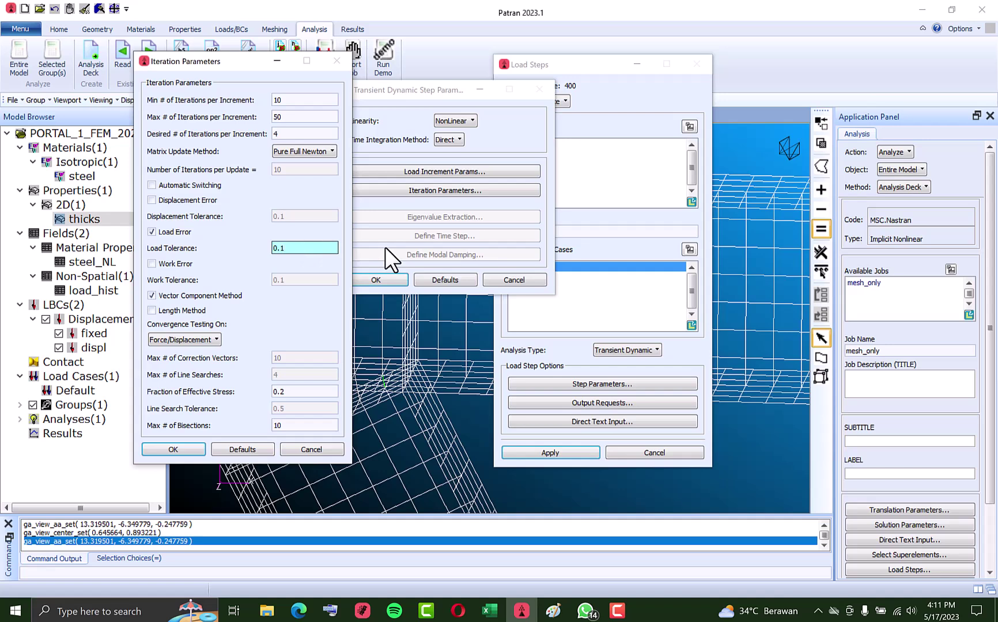
key(BackSpace)
text(6)
Set the minimum iterations per increment to 4 and the maximum number of bisections to 100, and accept the iteration parameters.
drag(321, 98, 145, 89)
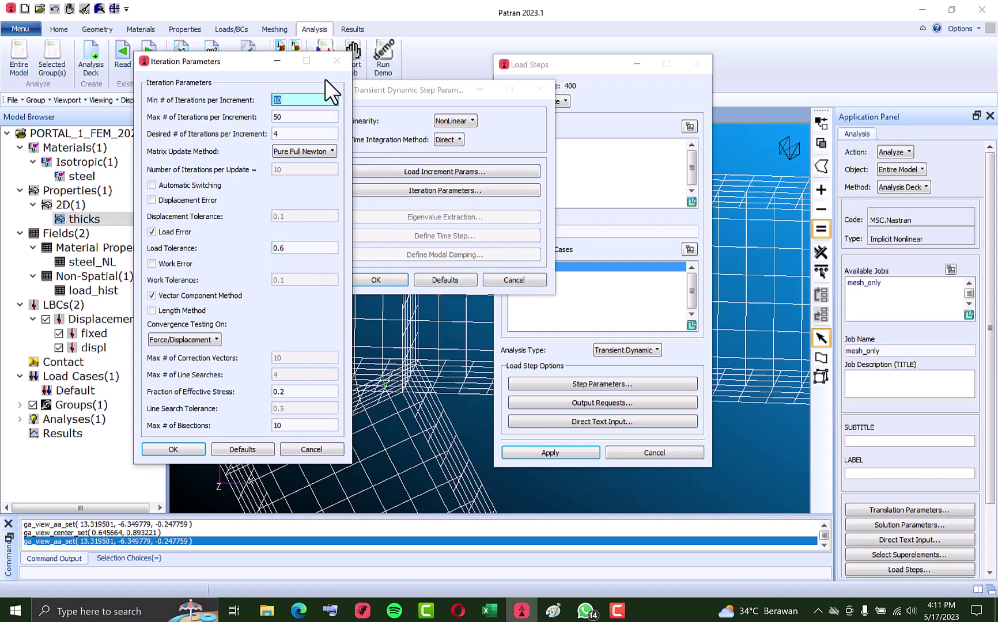
text(4)
click(299, 425)
text(0)
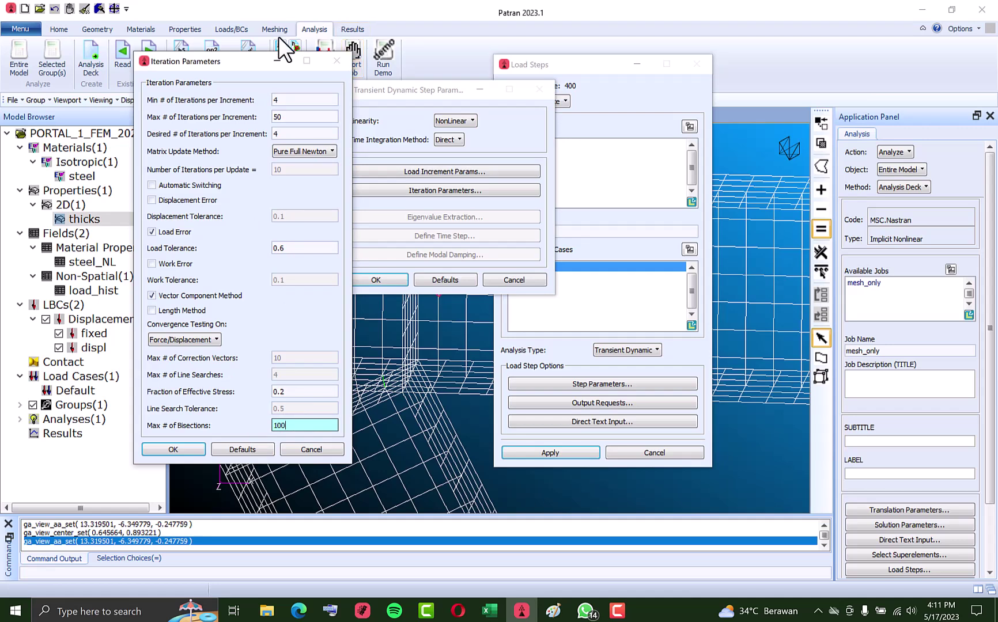
drag(247, 55, 252, 58)
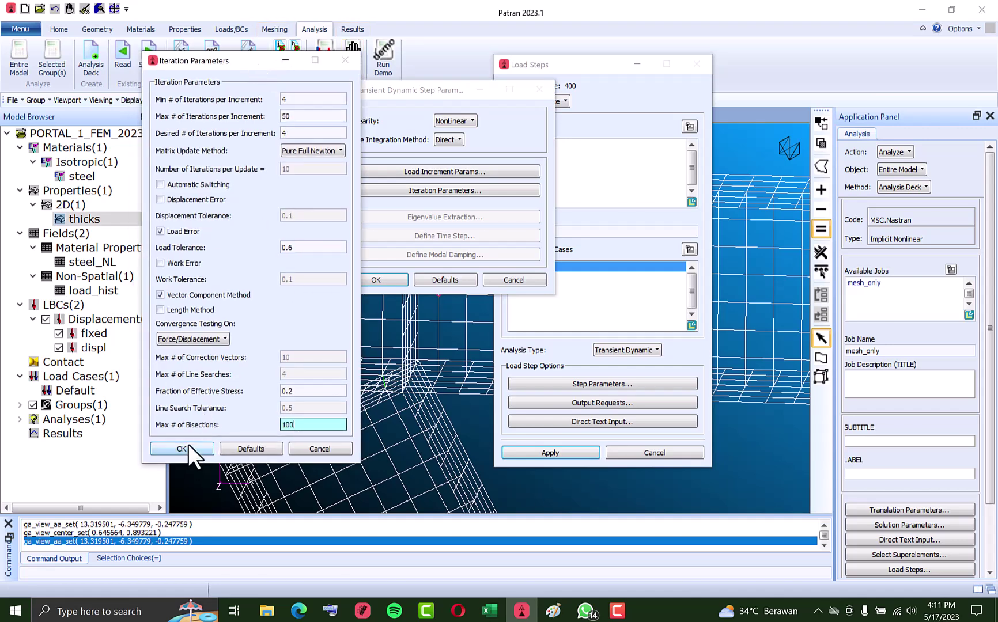
click(324, 392)
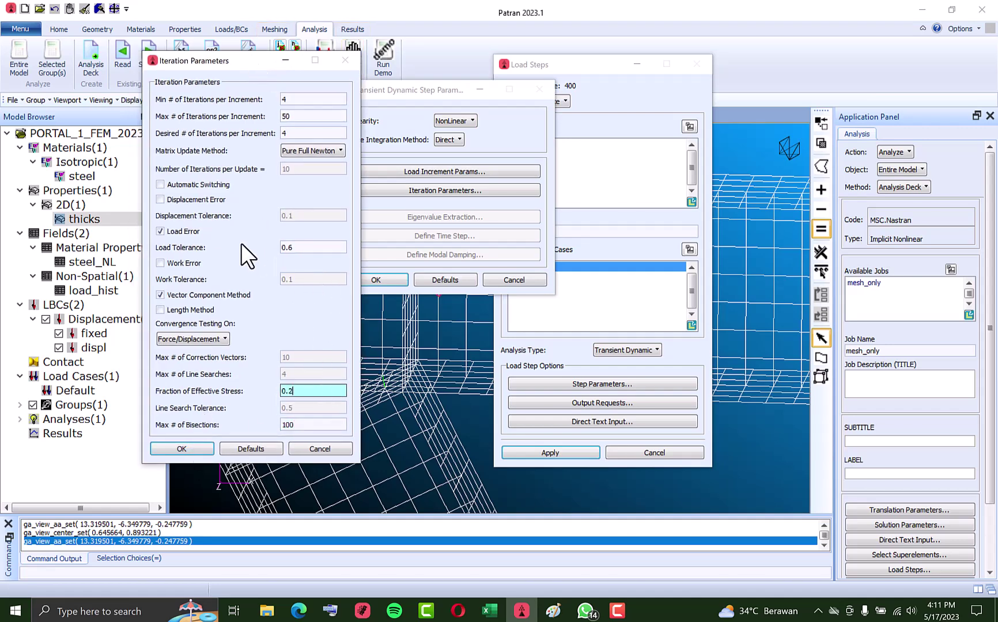
click(199, 448)
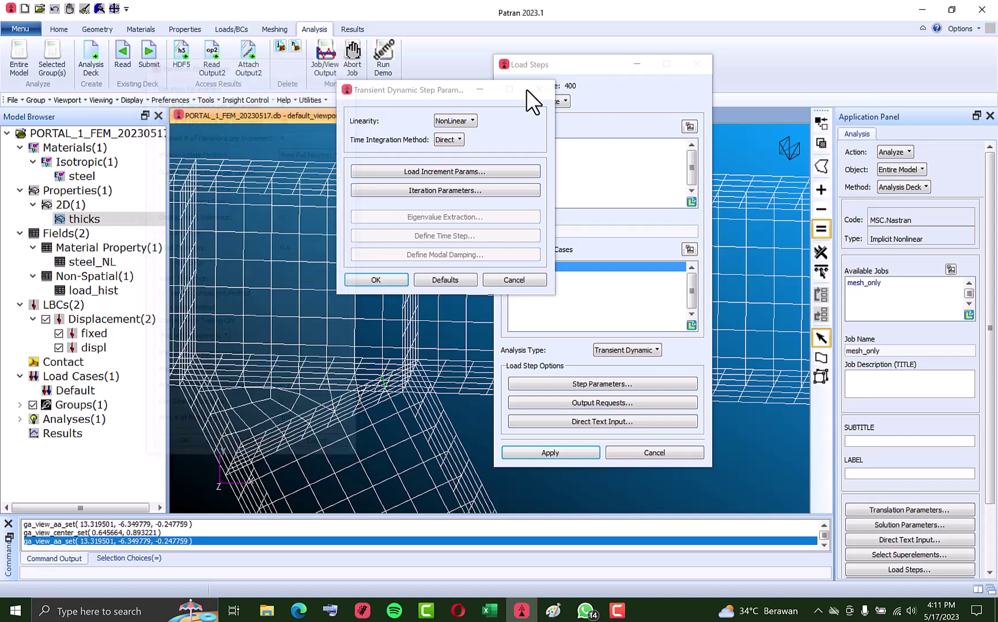
Apply the new step parameters to the Default load step, replacing the existing one, and close the load step definition.
click(376, 280)
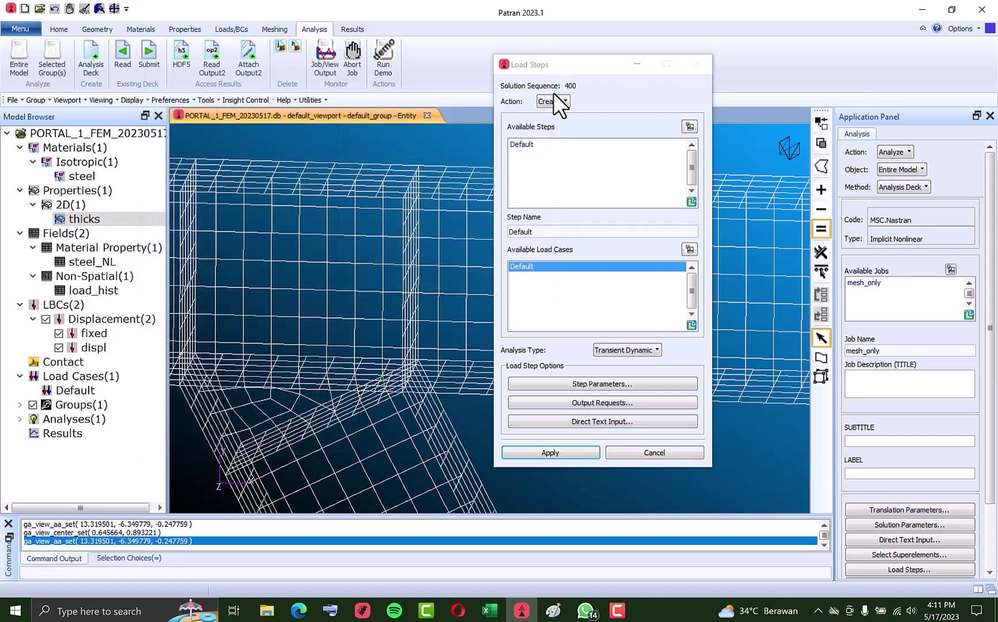
click(565, 451)
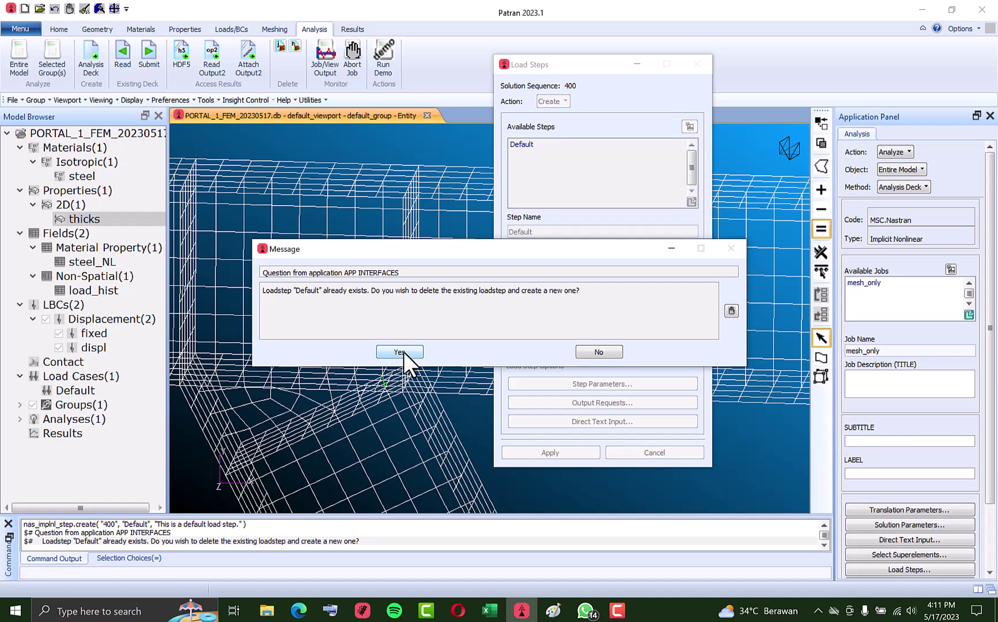
click(403, 352)
click(632, 451)
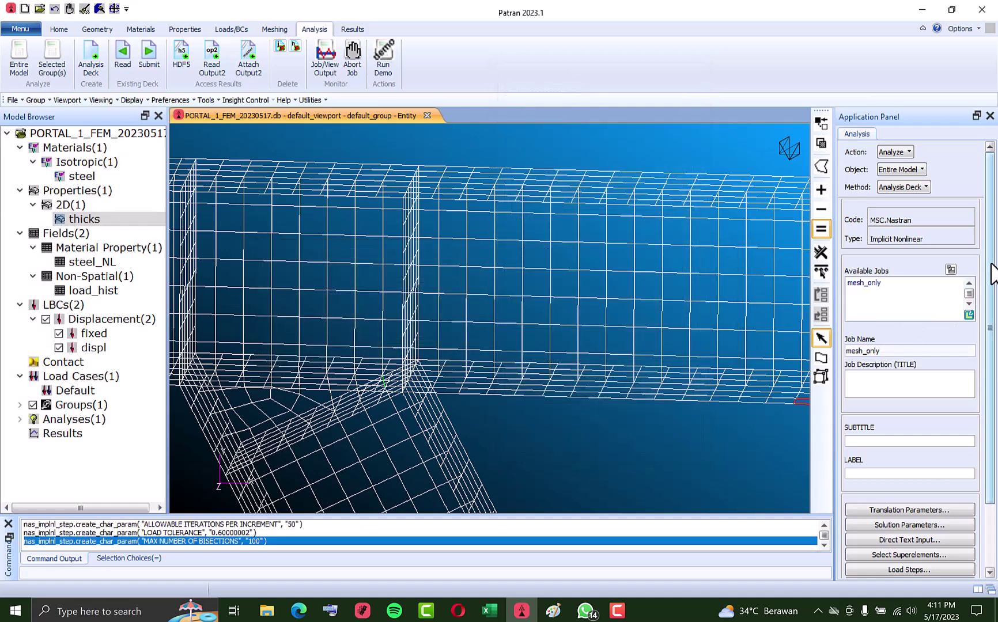
Generate the analysis deck for the mesh_only job again, overwriting the job and deleting the old result files.
scroll(991, 271, down, 3)
click(919, 549)
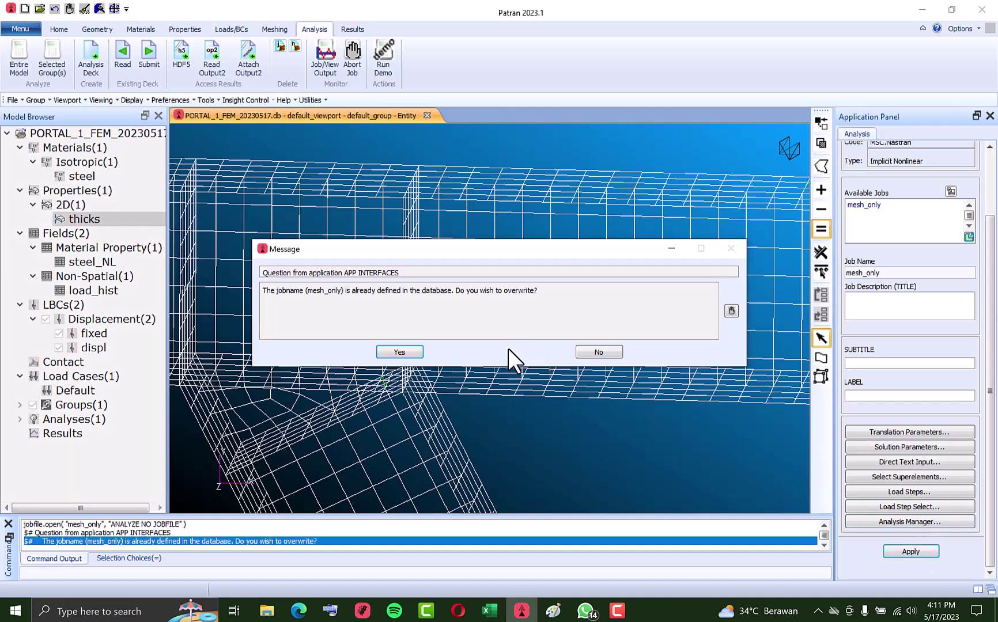
click(399, 352)
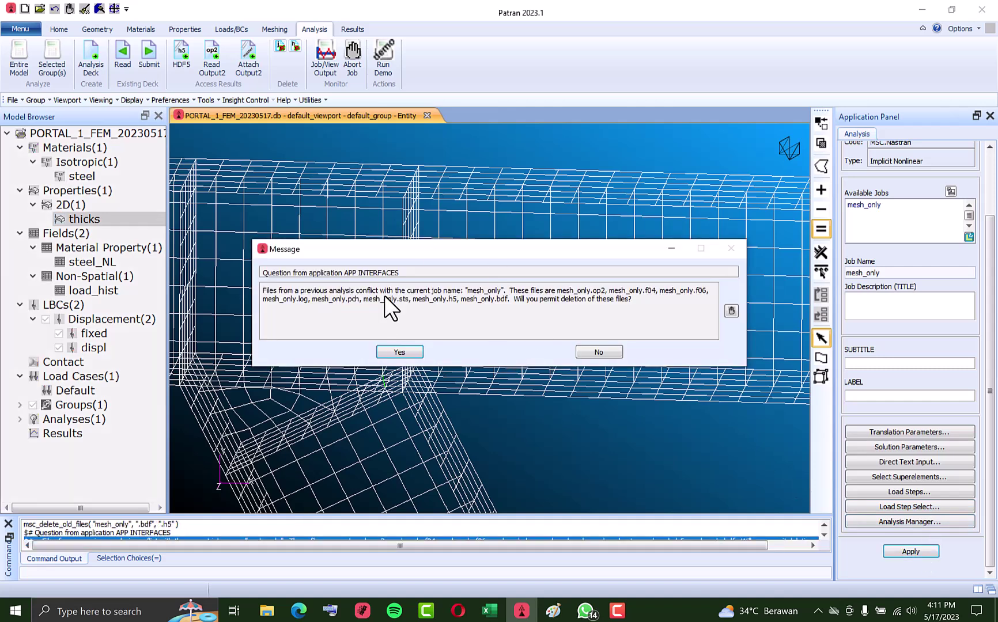
click(382, 351)
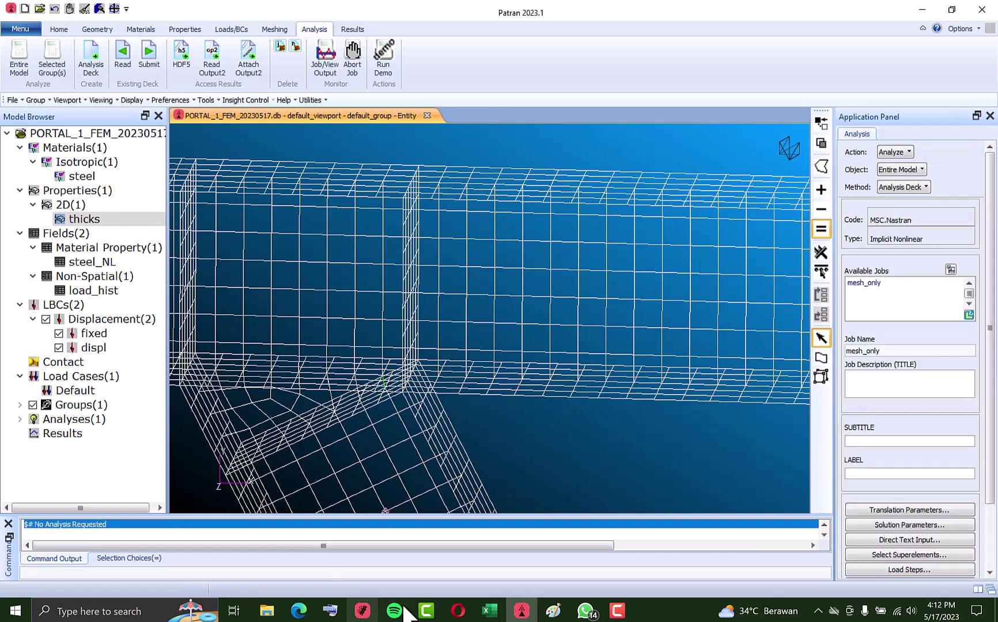
Run MSC Nastran with mesh_only.bdf as the input file.
click(363, 612)
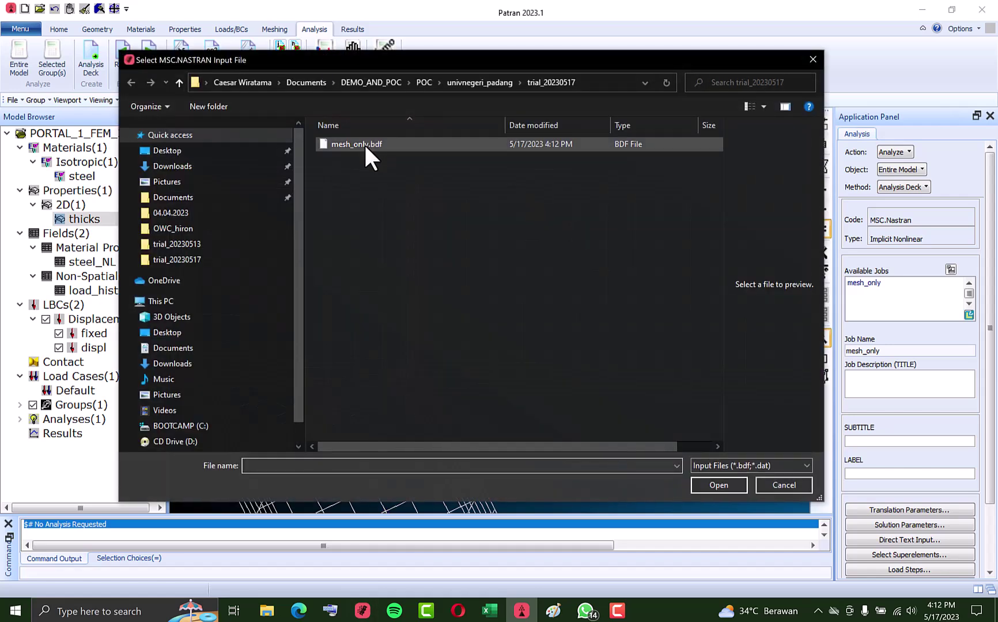
double_click(364, 144)
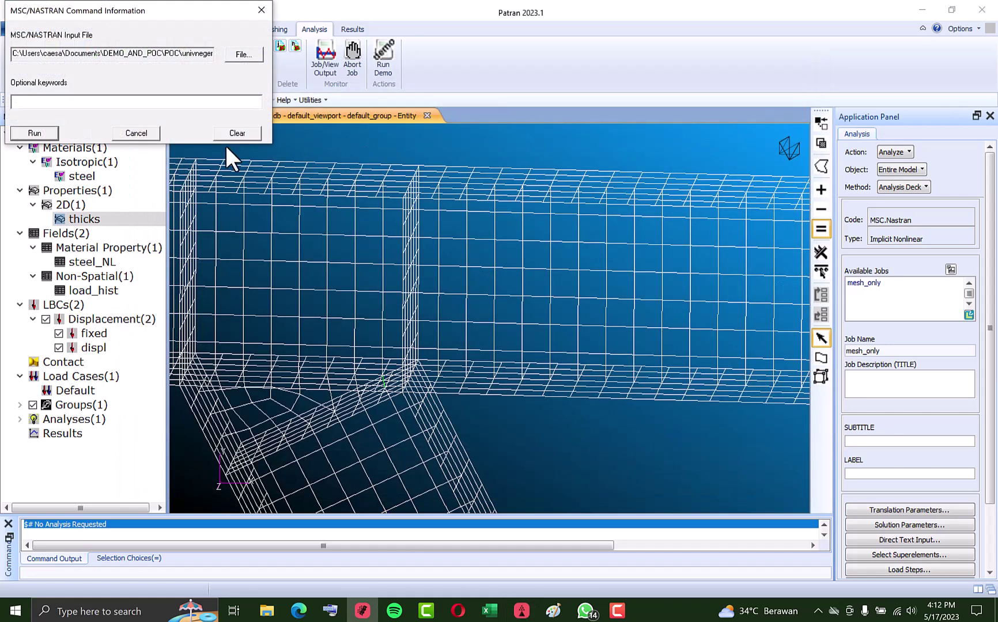
click(34, 133)
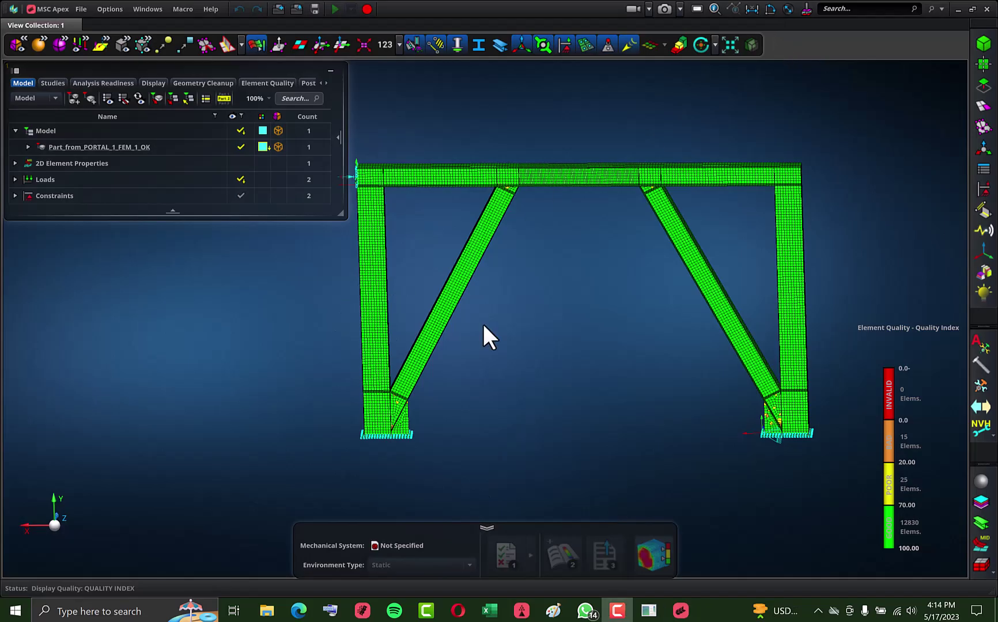
In MSC Apex, examine the low-quality mesh elements where the brace nearer the loaded corner meets the top beam.
mouse_move(549, 352)
middle_down()
mouse_move(576, 321)
mouse_move(539, 345)
mouse_move(536, 338)
middle_up()
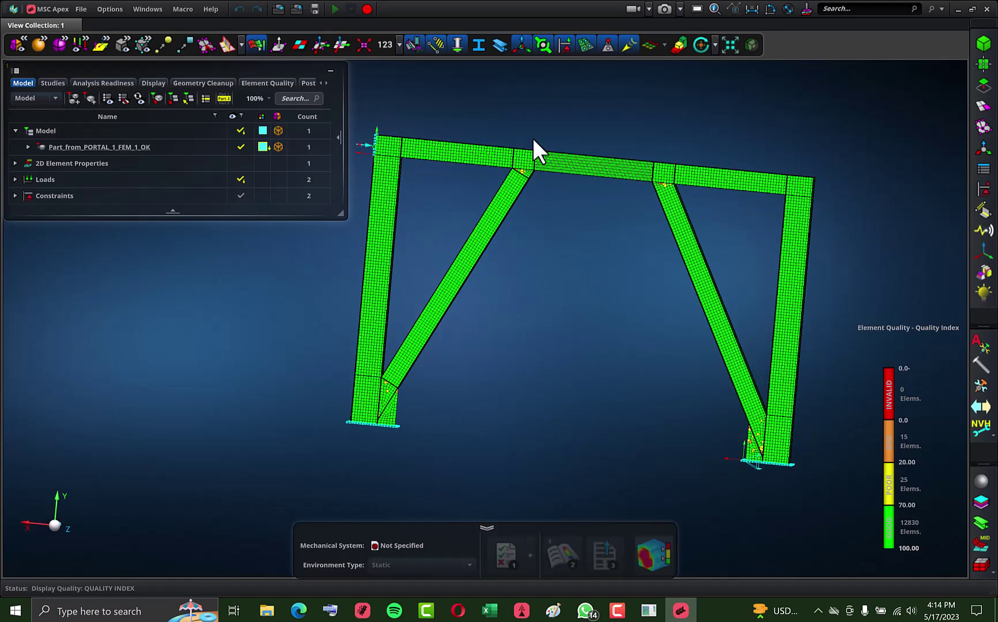
scroll(522, 163, up, 5)
middle_drag(619, 237, 606, 224)
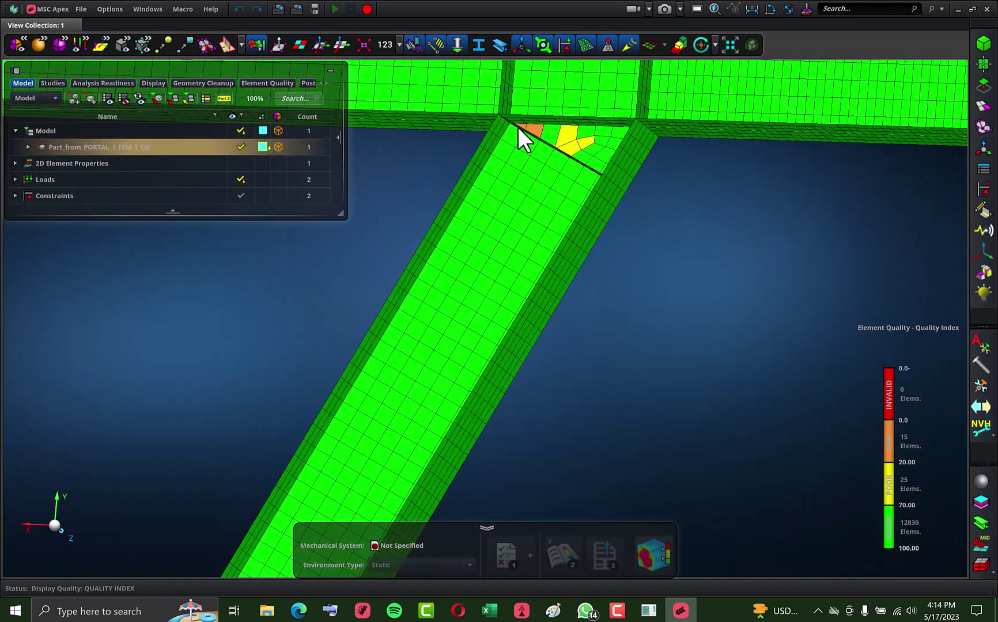
scroll(525, 144, up, 5)
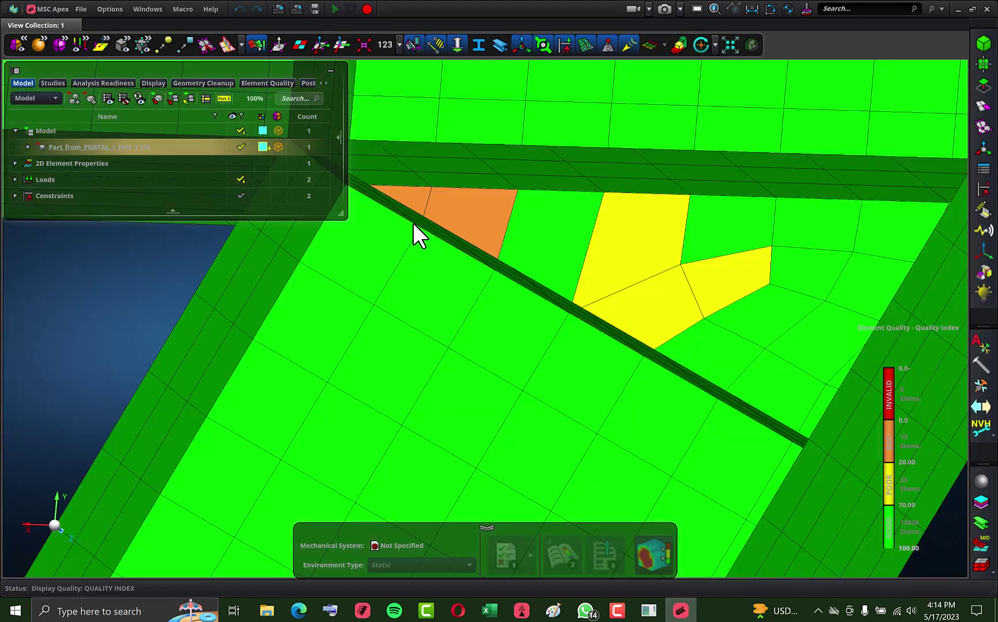
scroll(413, 222, down, 3)
middle_drag(628, 276, 839, 345)
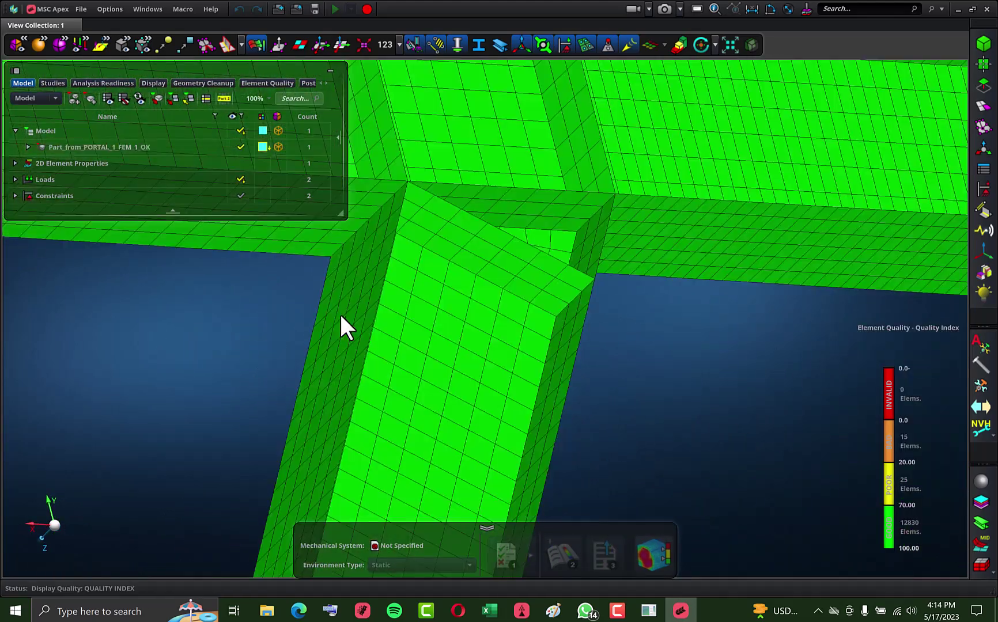
Examine the element quality at the joint between the opposite brace and the top beam, clearing any selection.
scroll(343, 327, down, 4)
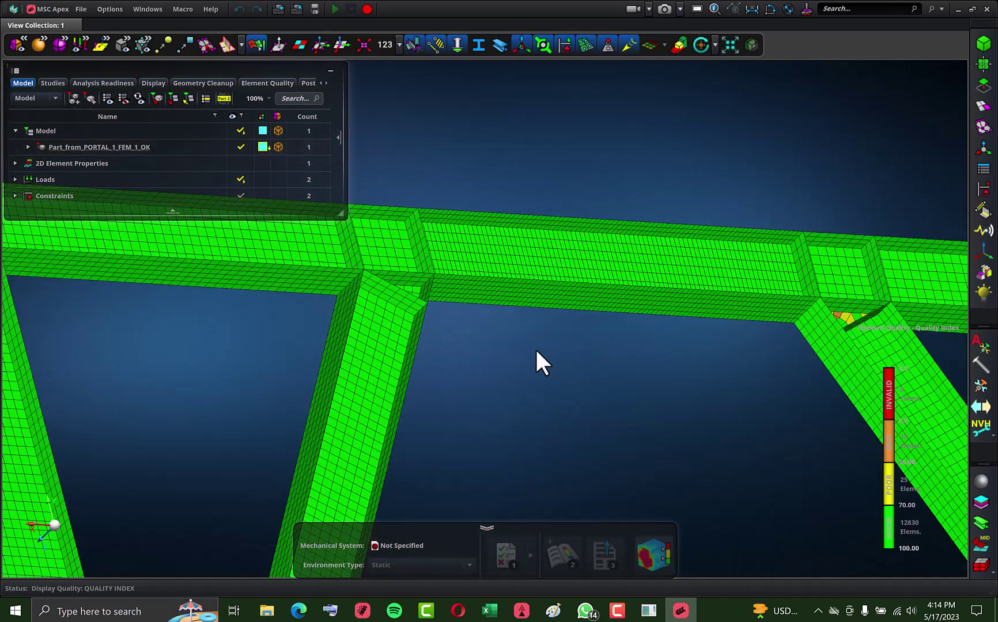
middle_drag(547, 351, 306, 350)
scroll(594, 350, down, 3)
scroll(578, 346, up, 6)
click(578, 345)
key(Escape)
scroll(626, 228, down, 10)
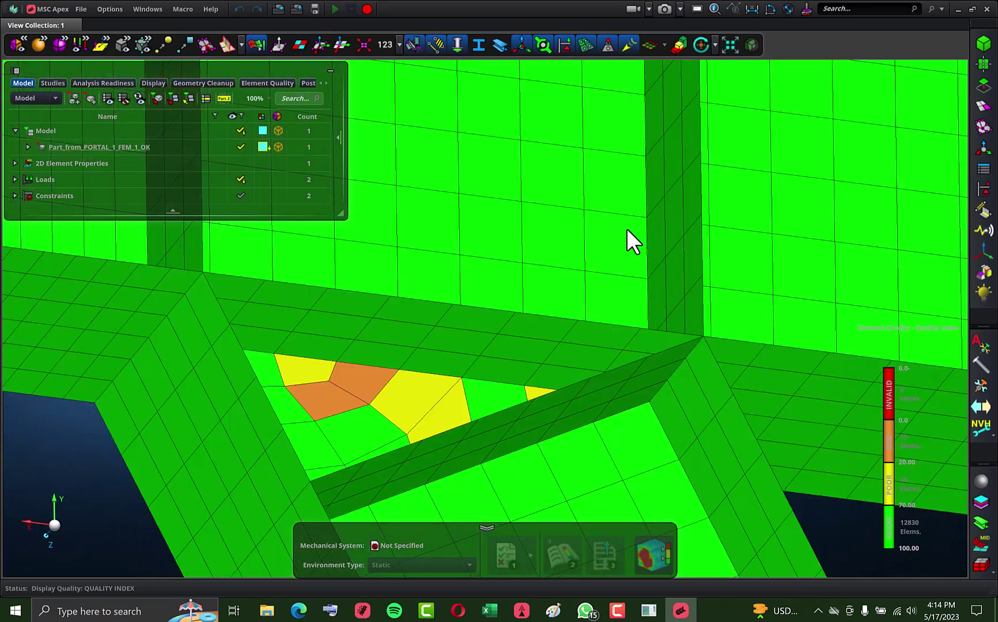
Fit the whole frame, and examine the element quality where the brace joins the base of the column.
key(ctrl+1)
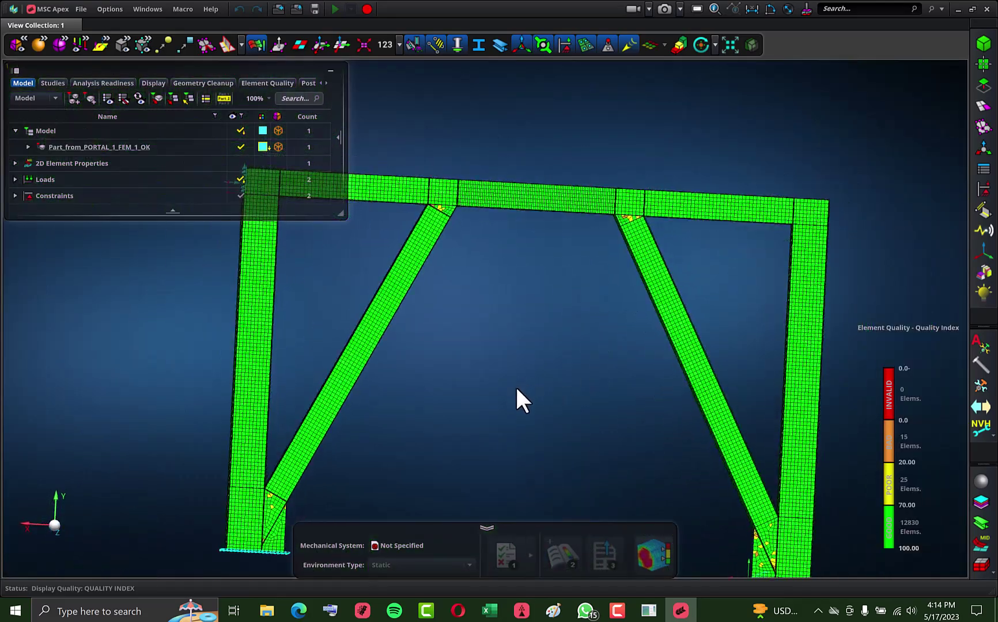
scroll(508, 360, down, 5)
scroll(496, 383, down, 3)
scroll(484, 380, up, 15)
scroll(551, 282, up, 3)
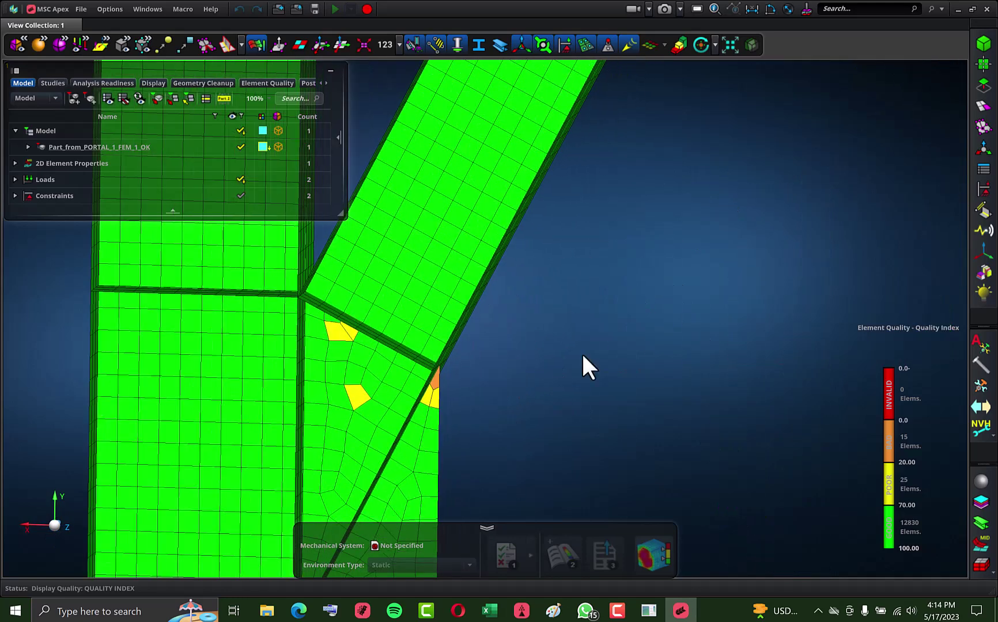
Switch to Patran and open the STS status file of the mesh_only job to check its time steps.
click(521, 611)
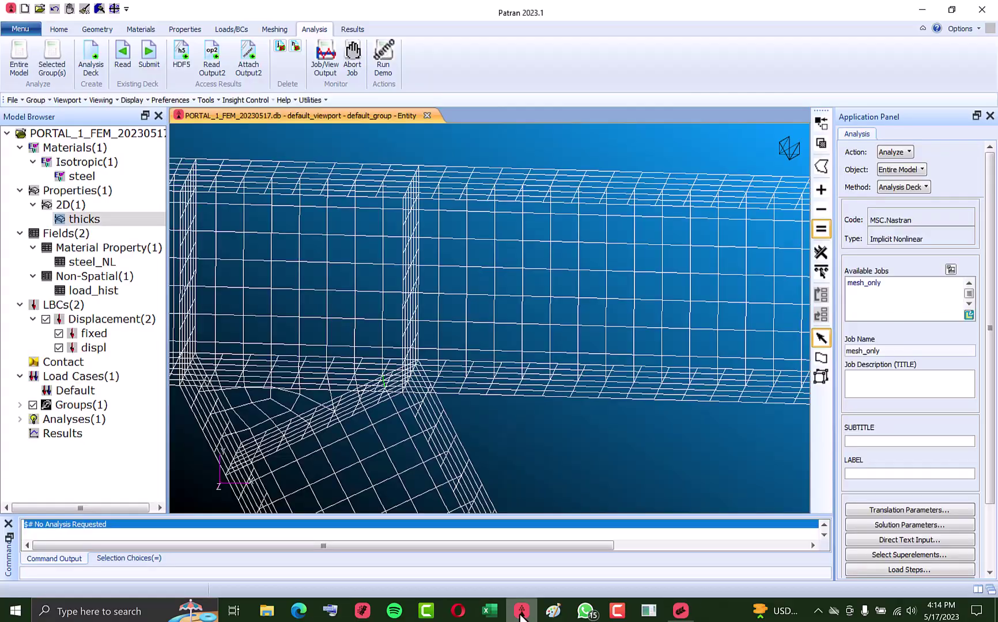
click(325, 56)
click(923, 571)
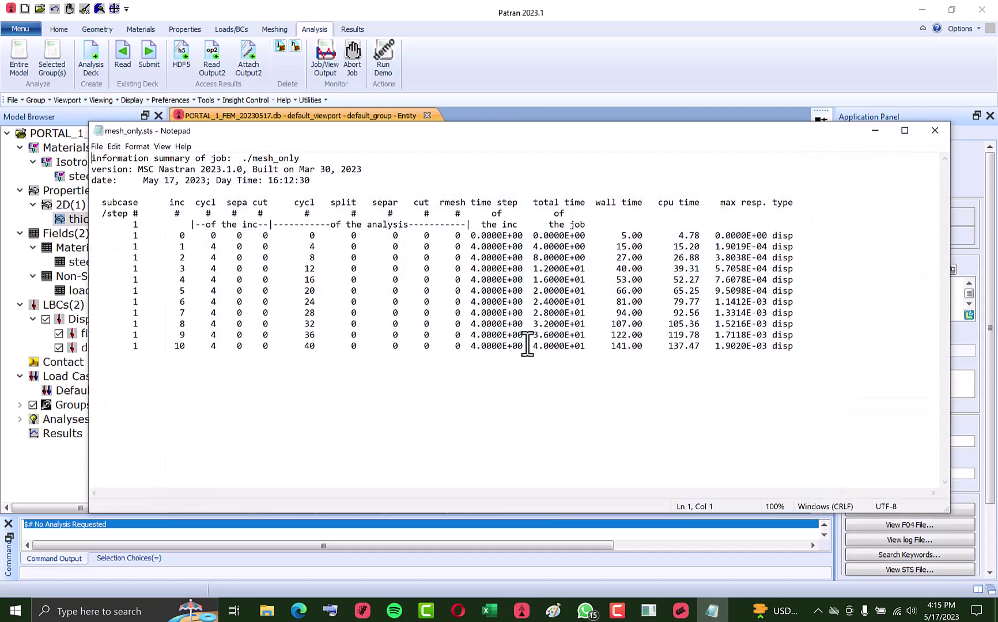
drag(520, 345, 499, 301)
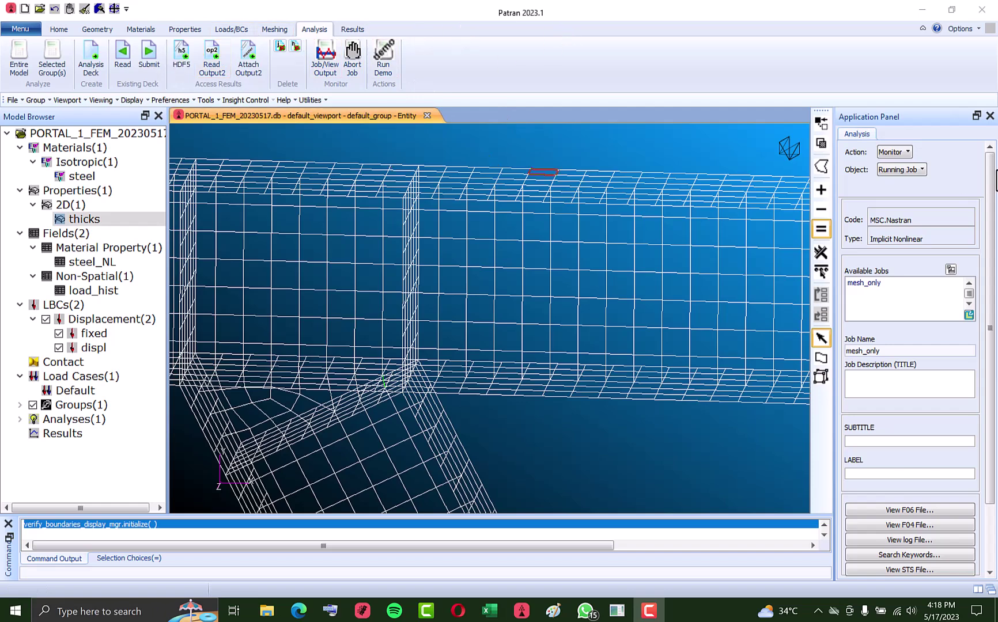
Reload the mesh_only STS file, and compare the time step of each increment with the total time reached.
drag(990, 183, 990, 275)
click(891, 491)
scroll(946, 205, down, 1)
drag(948, 207, 948, 320)
drag(537, 468, 562, 469)
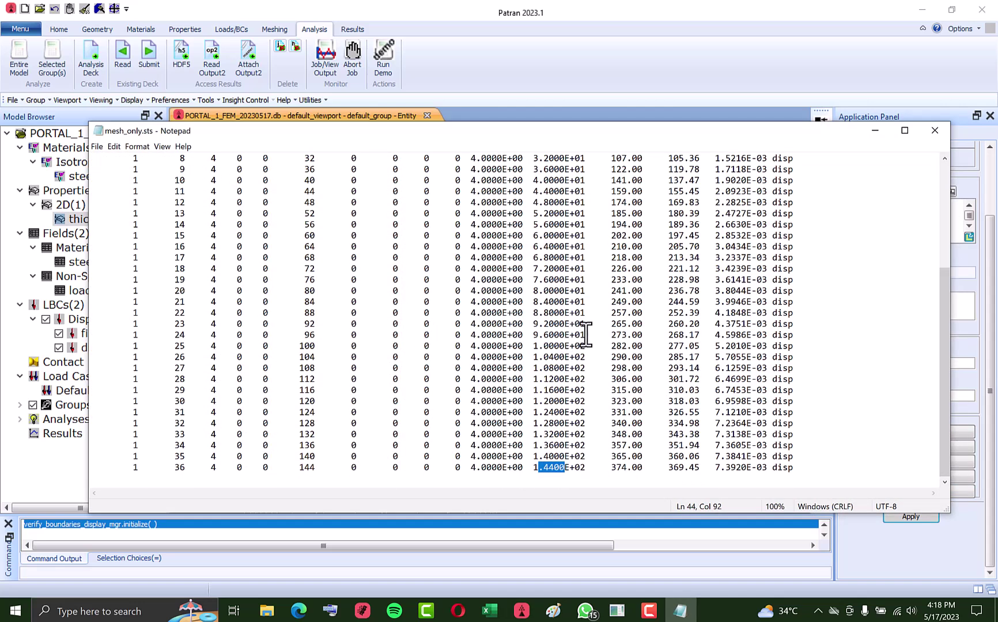
drag(517, 468, 502, 429)
scroll(513, 423, up, 5)
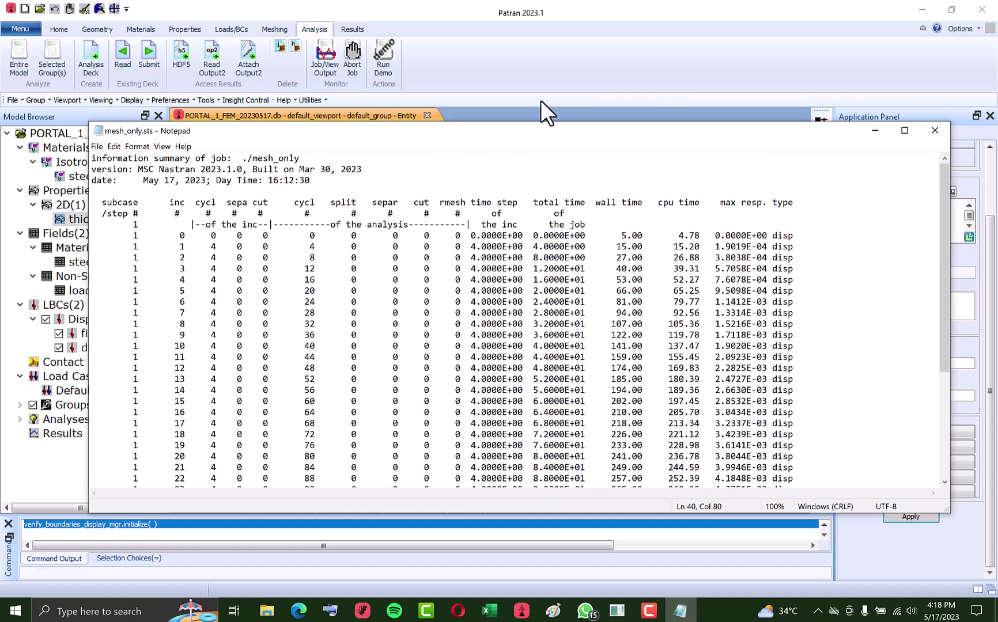
drag(549, 131, 527, 118)
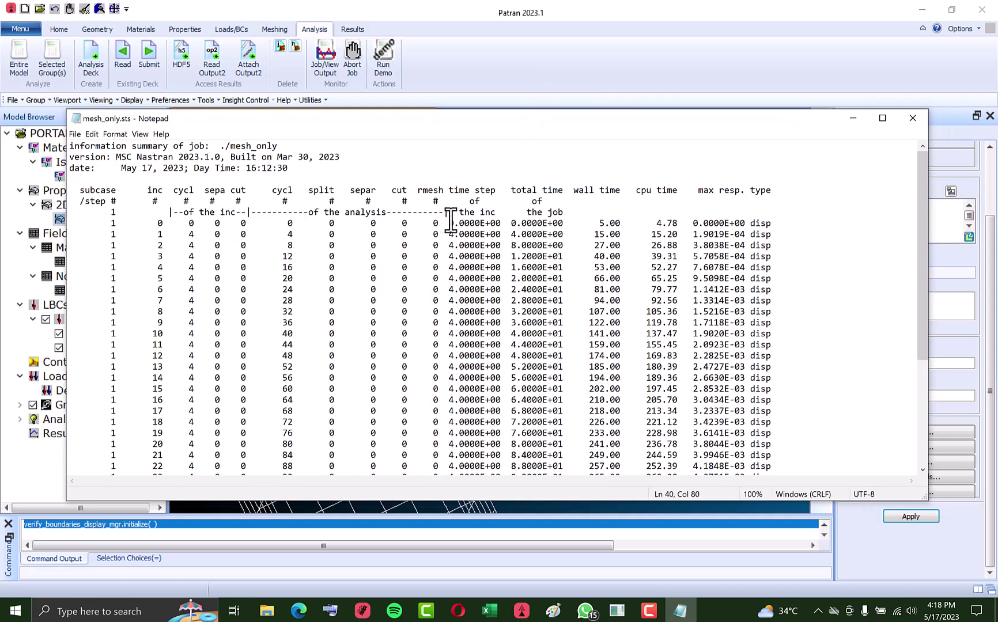
drag(454, 234, 500, 248)
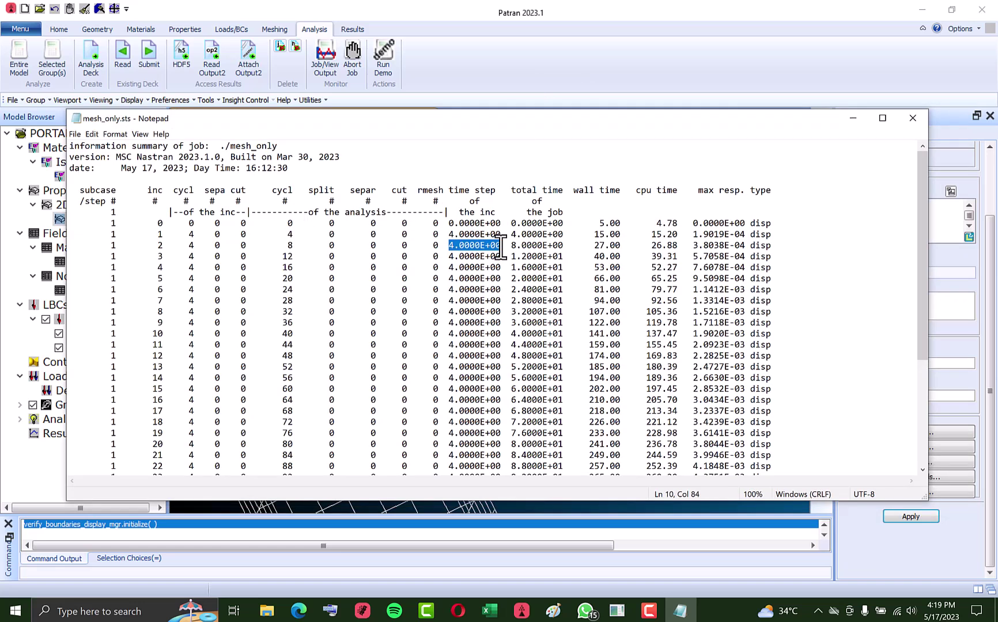
click(796, 75)
Open the load increment parameters of the Default transient dynamic step to review the total time and number of output steps.
click(92, 48)
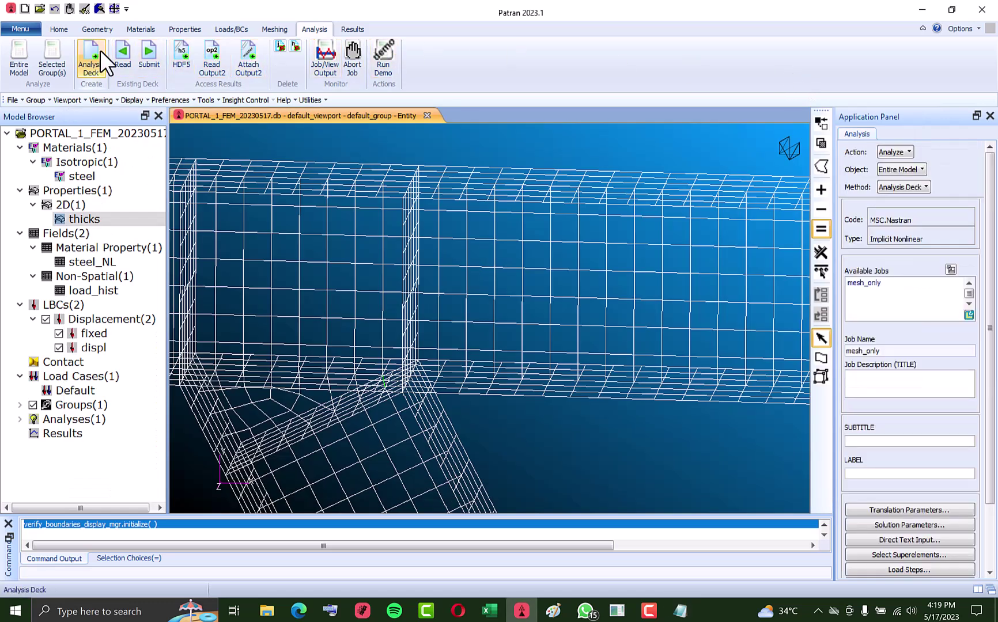
drag(990, 326, 990, 385)
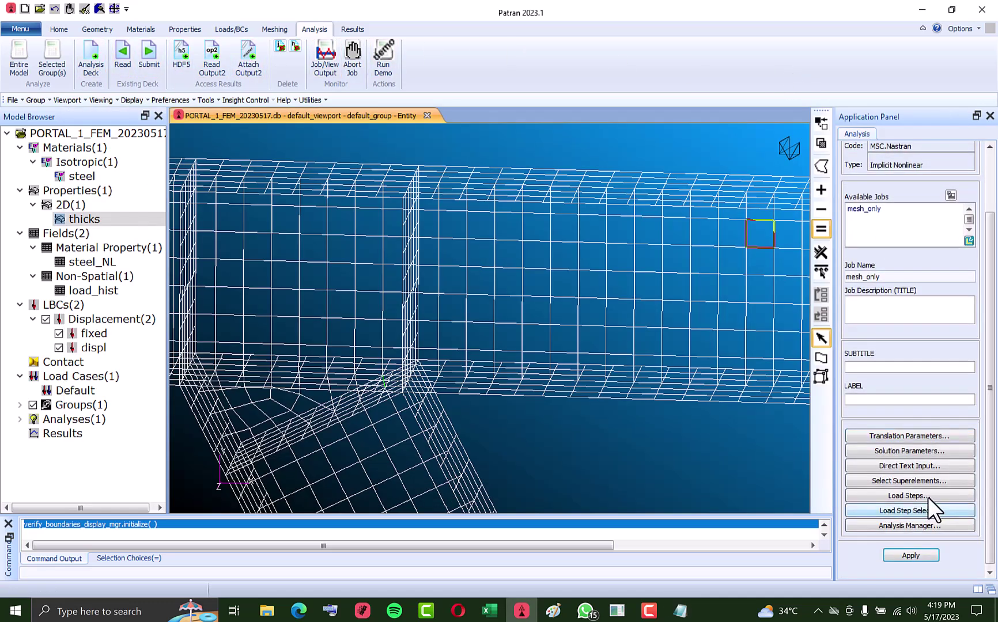
click(921, 495)
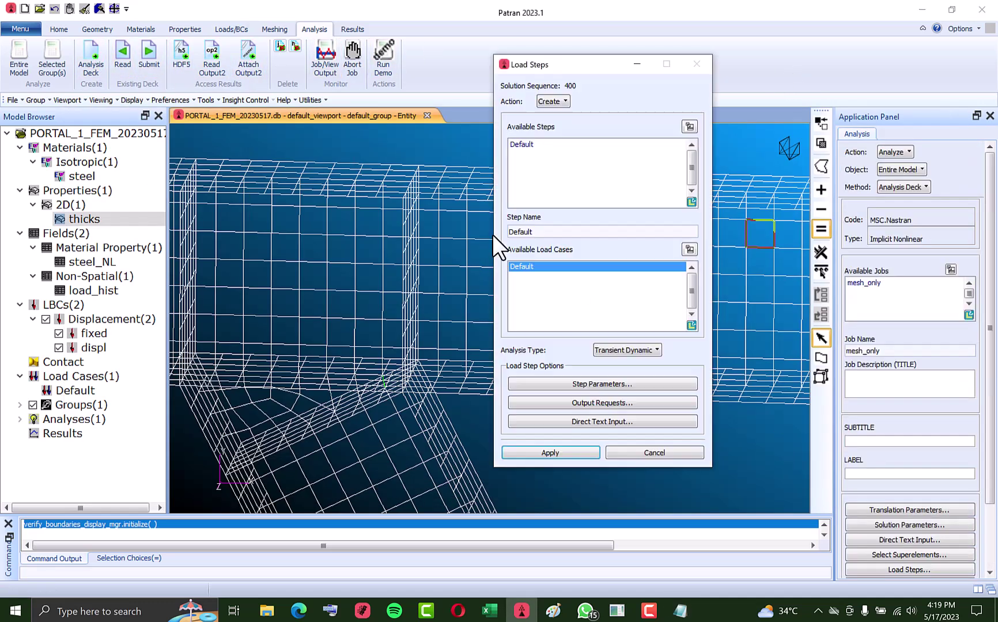
click(556, 382)
click(417, 171)
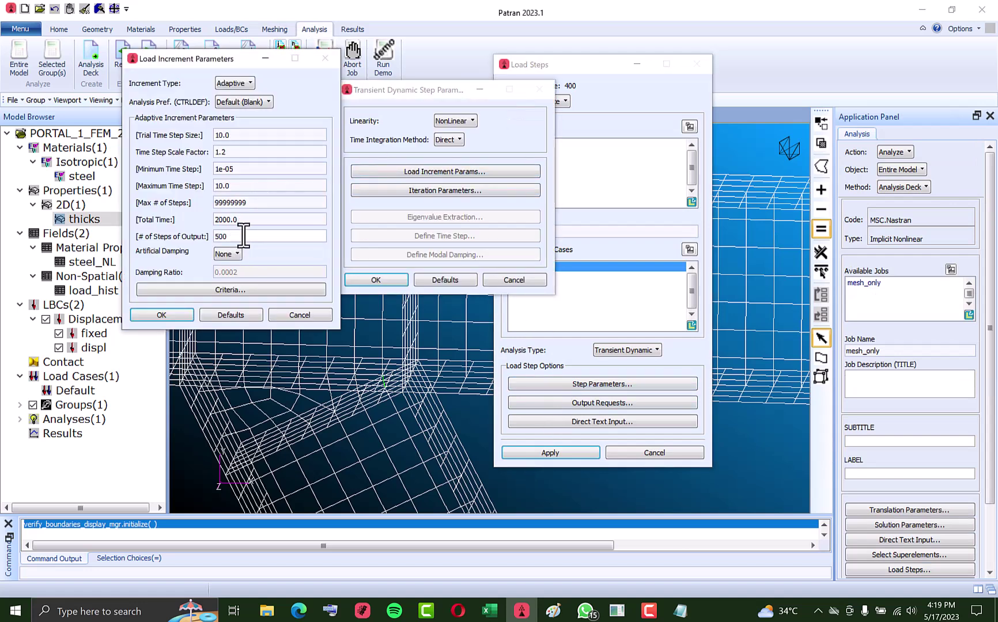
drag(244, 236, 199, 216)
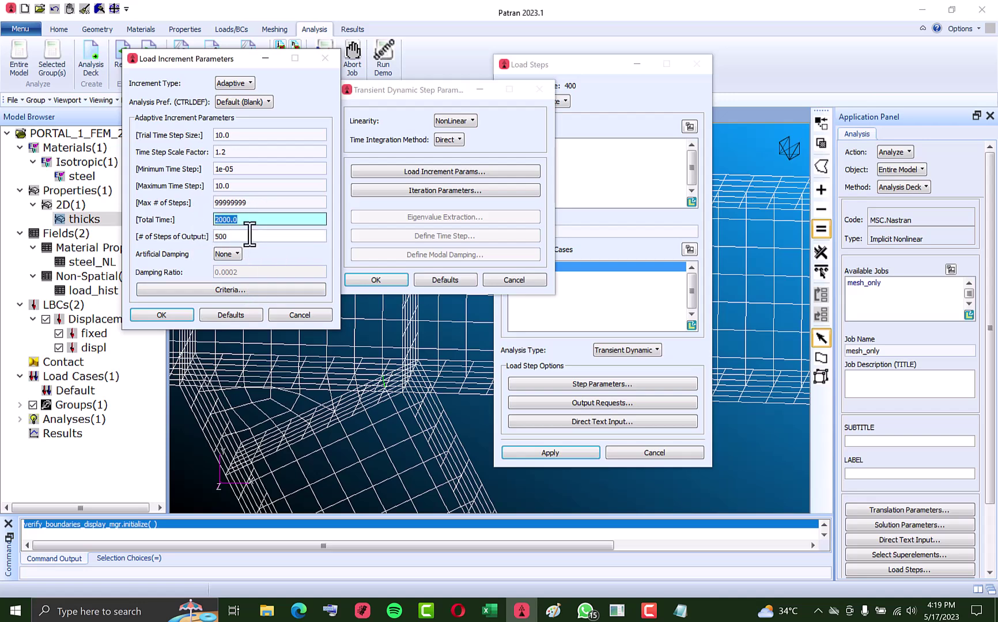
Calculate the time step per output in Calculator by dividing 2000 by 500.
click(131, 611)
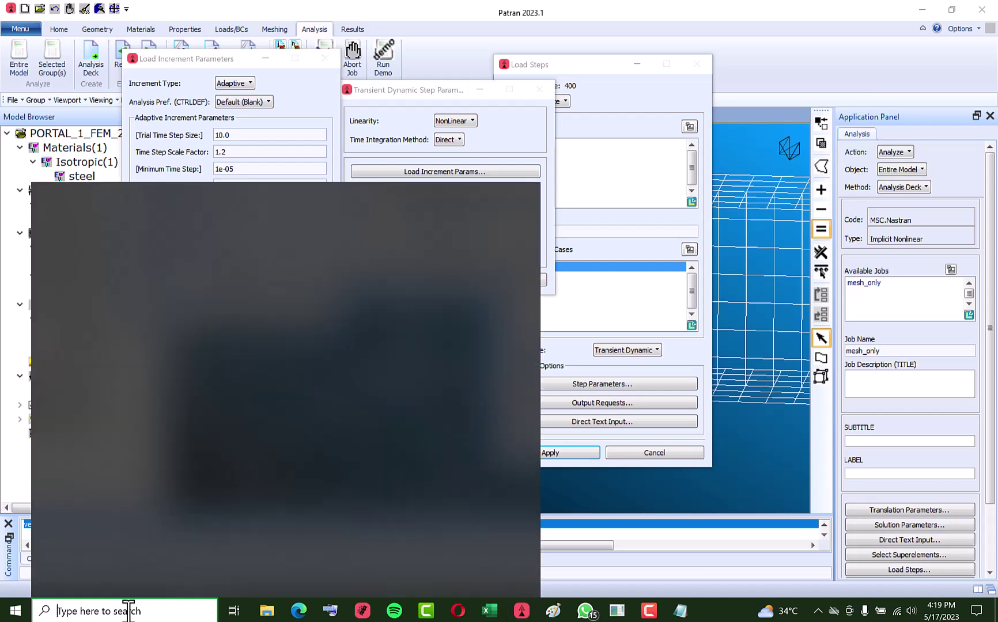
click(119, 359)
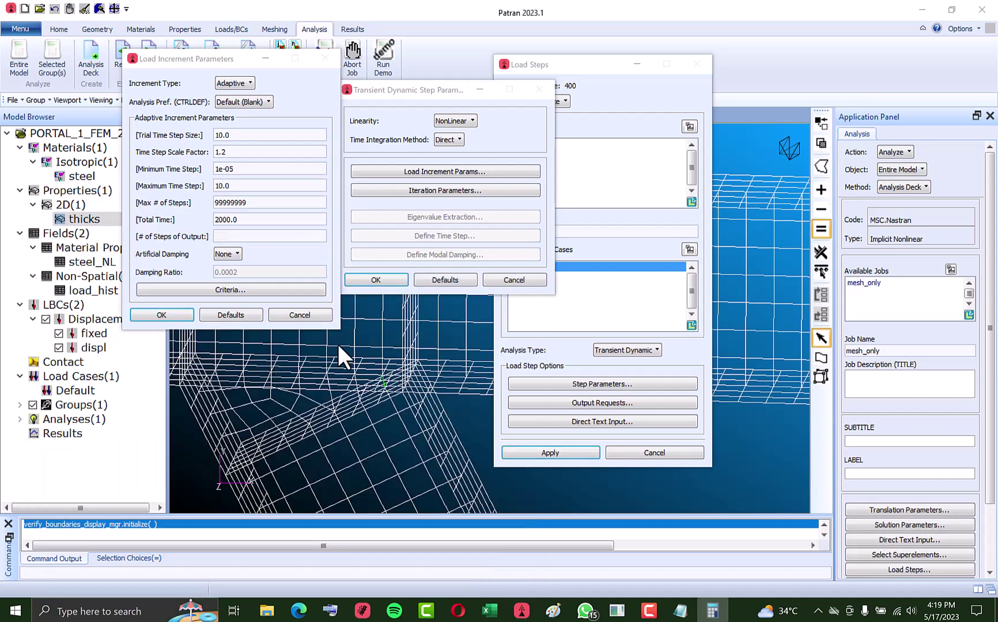
text(200)
text(0/500)
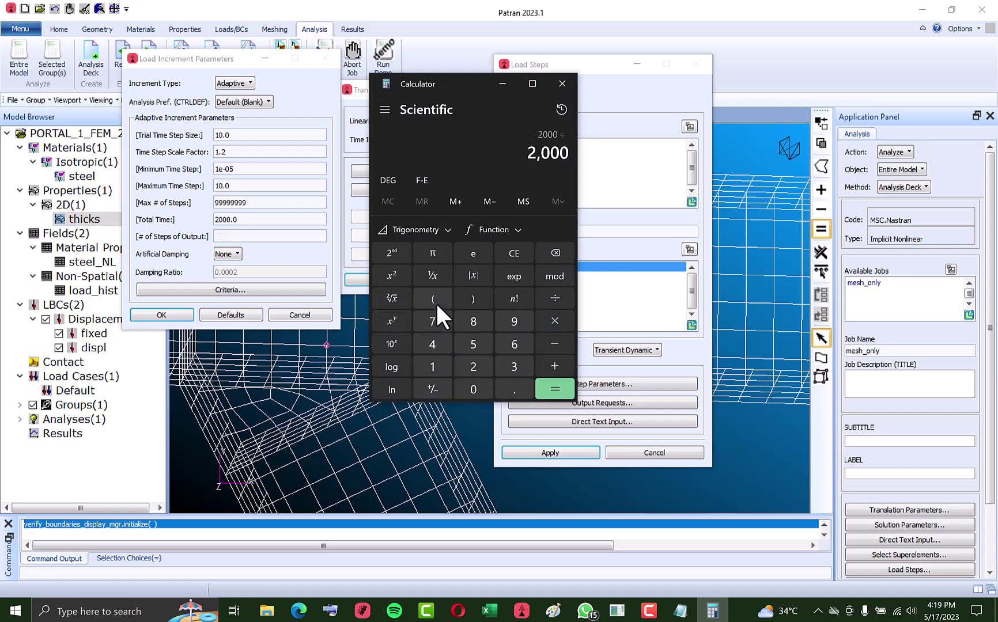
key(Return)
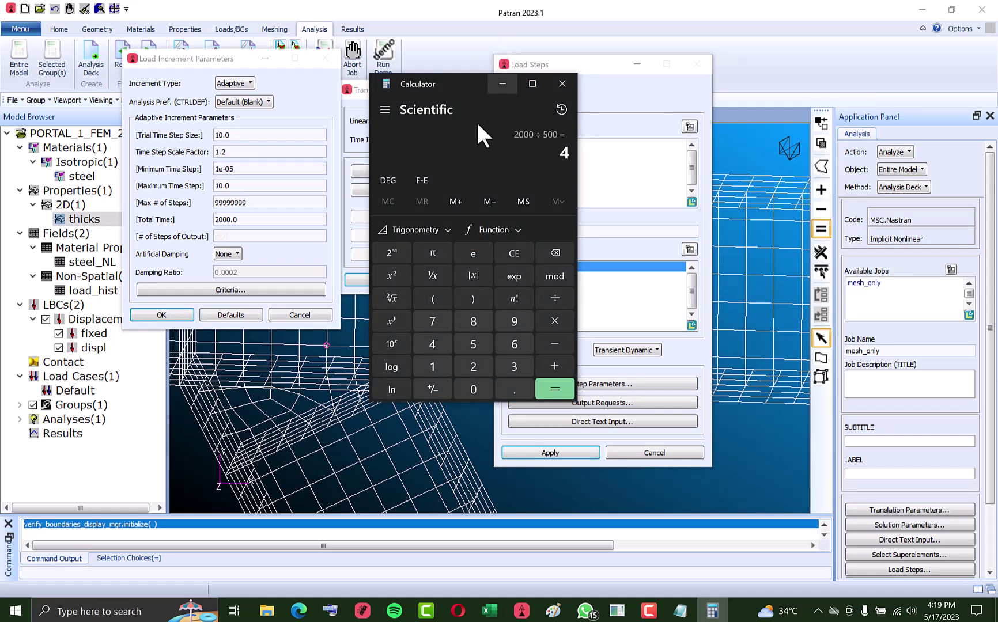
click(501, 83)
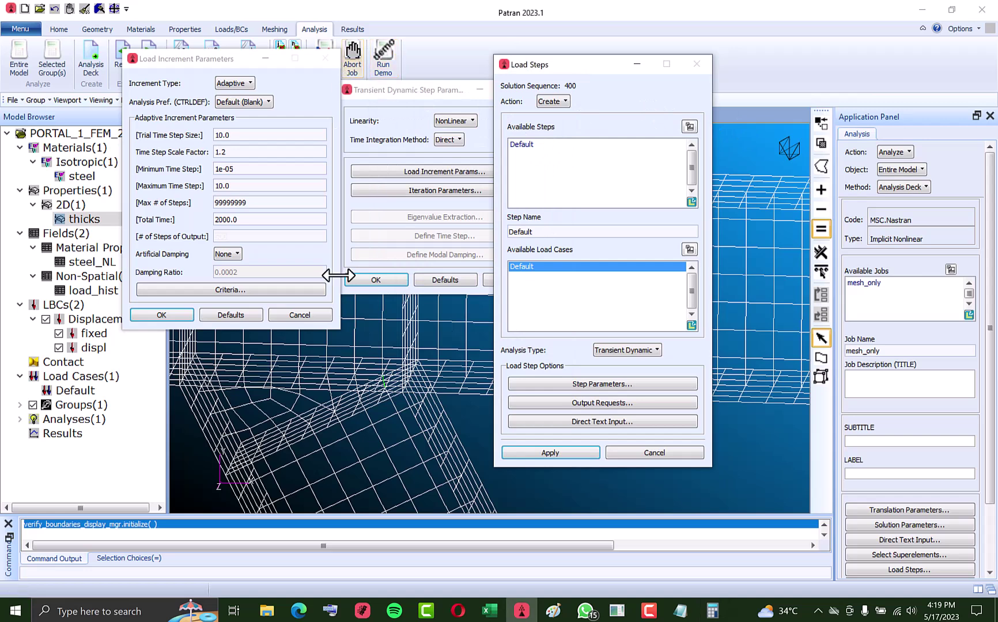
Close the load increment, transient step and load step settings without saving changes.
click(303, 315)
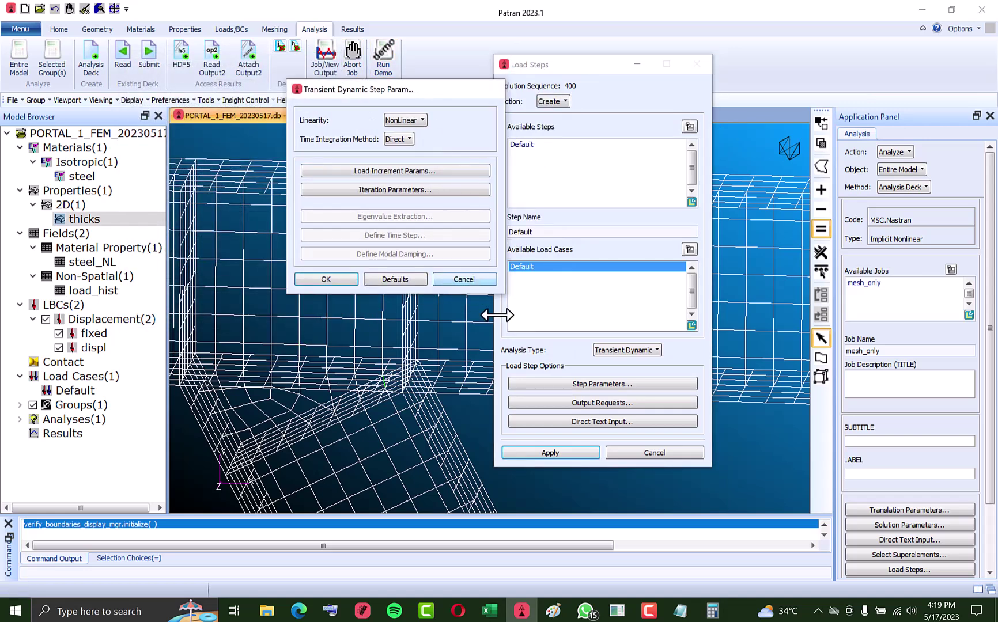
click(475, 279)
click(640, 454)
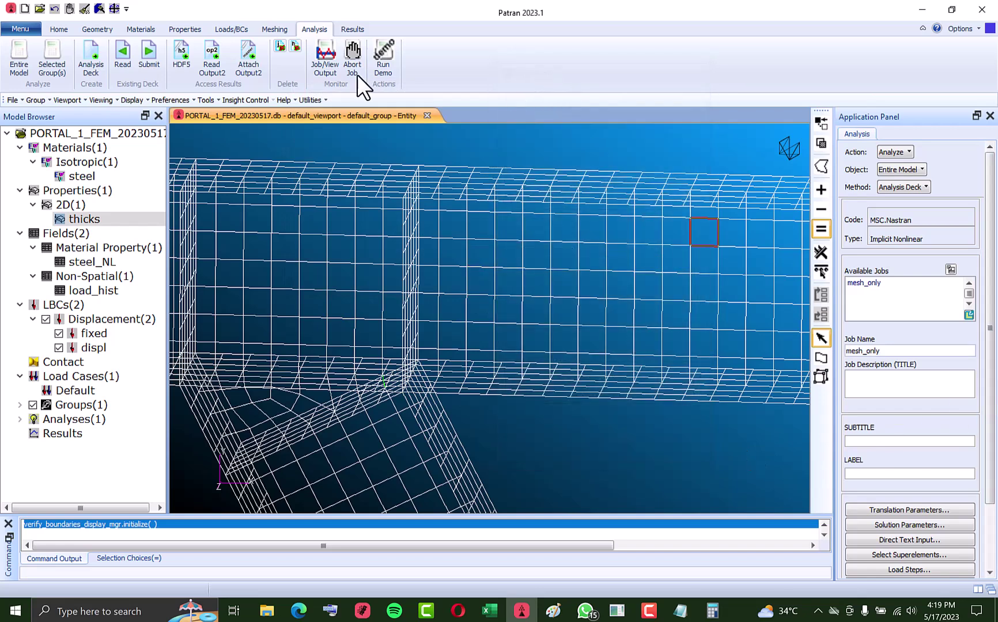
View the updated mesh_only STS file, and check the latest increment's total time against its wall time.
click(324, 56)
scroll(931, 480, down, 3)
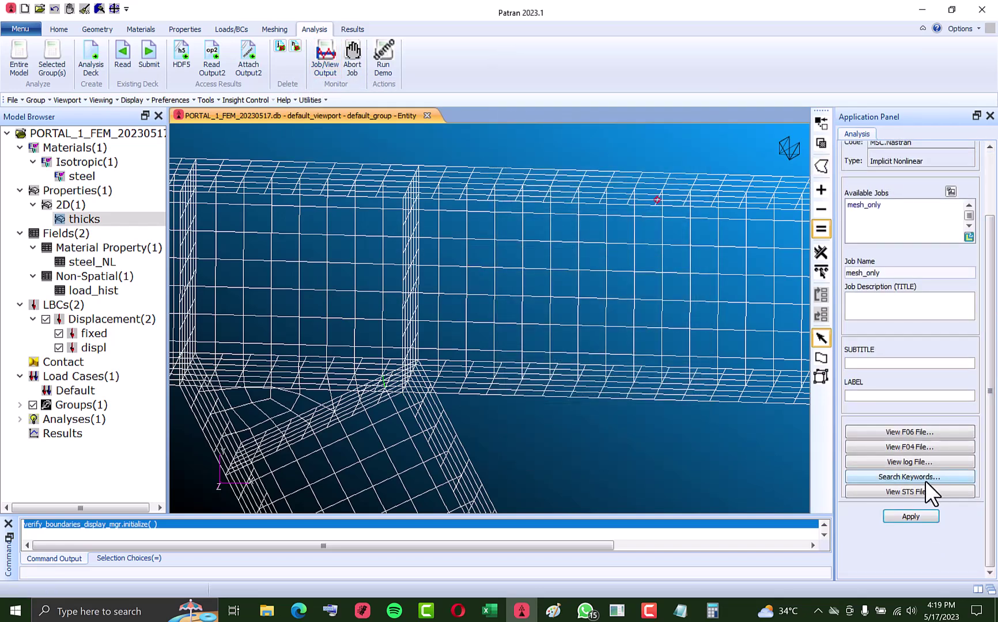
click(916, 486)
drag(944, 184, 936, 329)
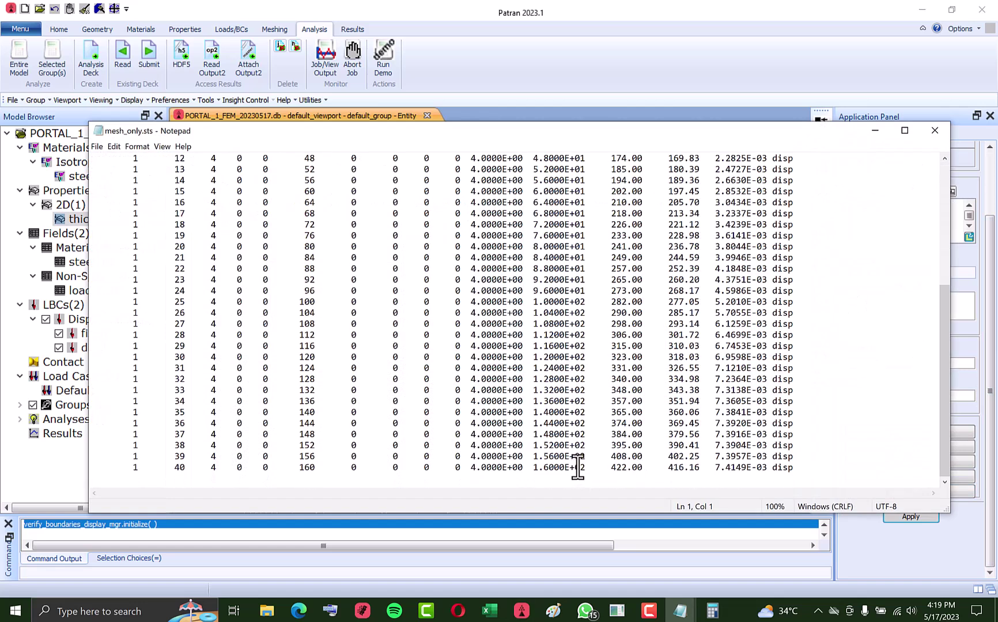
drag(586, 467, 538, 468)
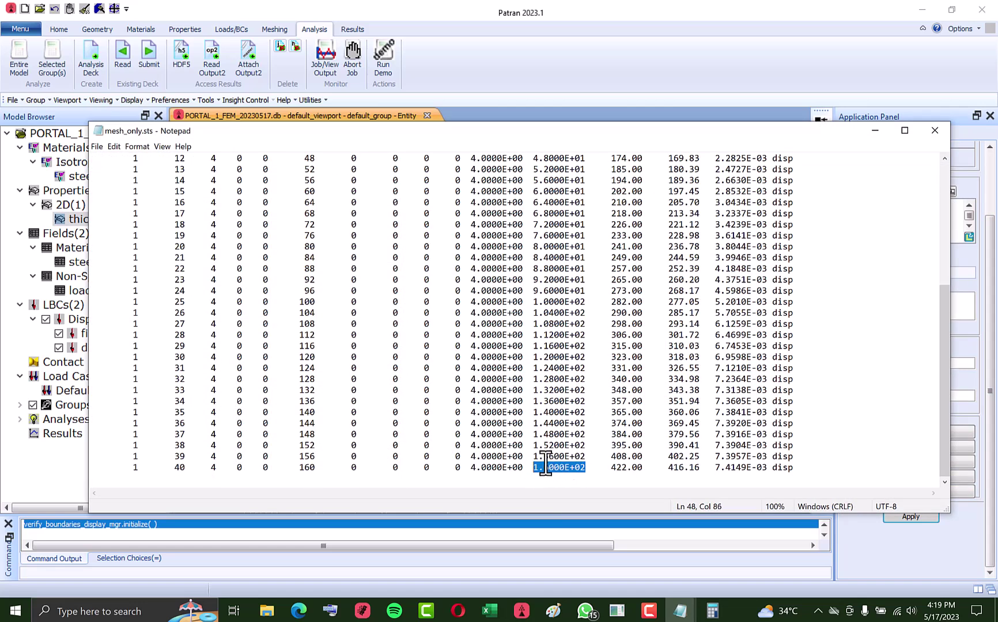
scroll(633, 185, up, 6)
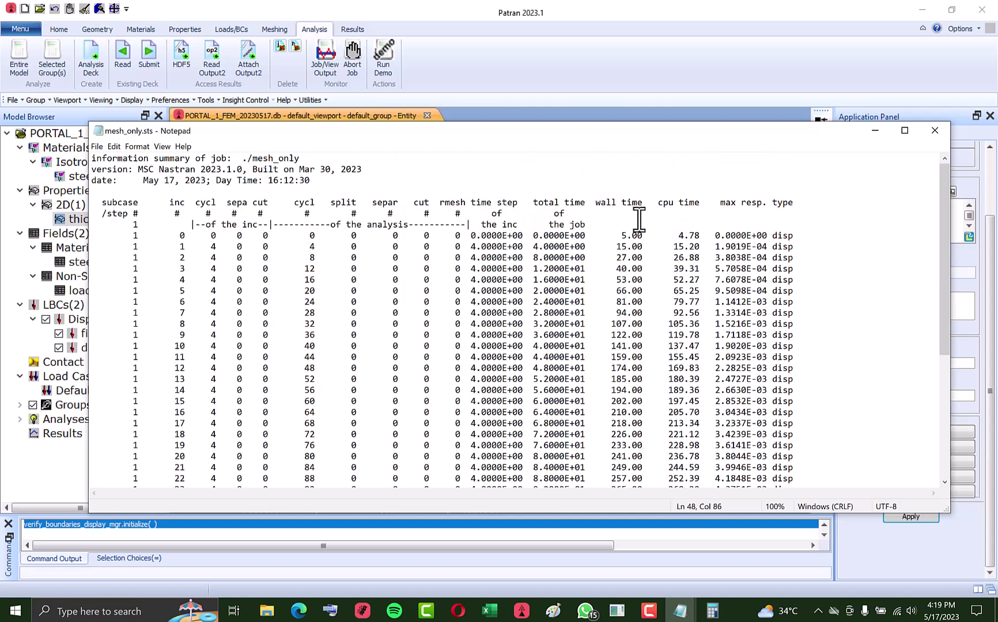
scroll(631, 219, down, 2)
scroll(629, 219, down, 5)
click(601, 468)
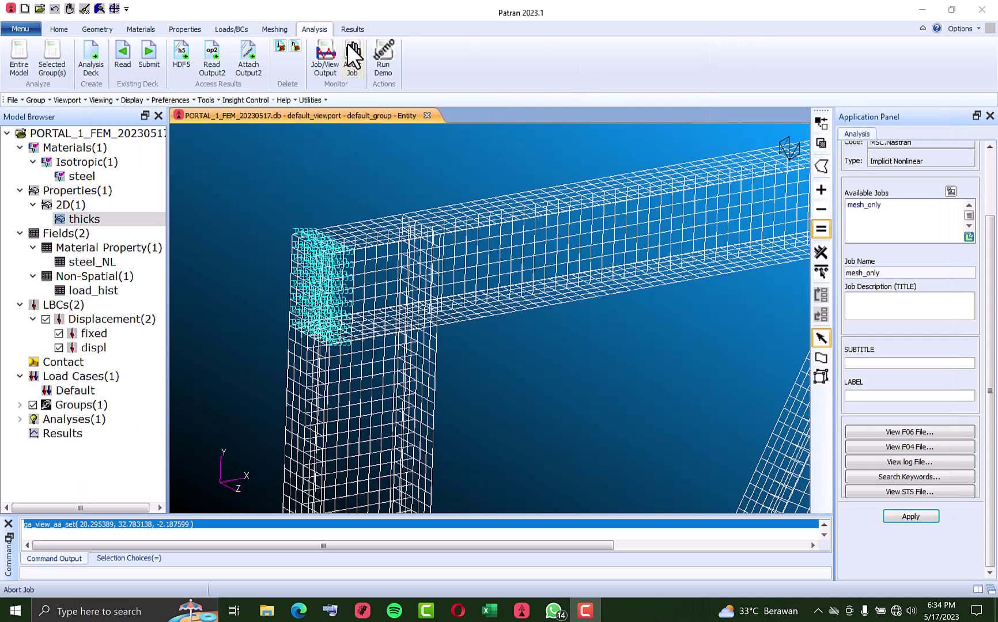
Review the end of the mesh_only STS file for the last increment, wall time and exit status, and close it.
click(319, 55)
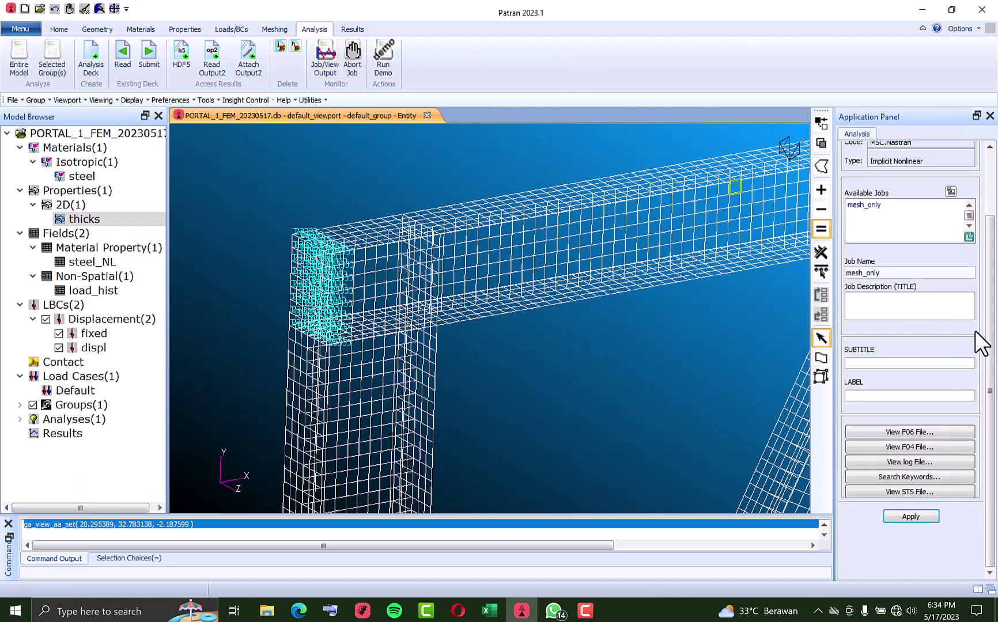
click(923, 492)
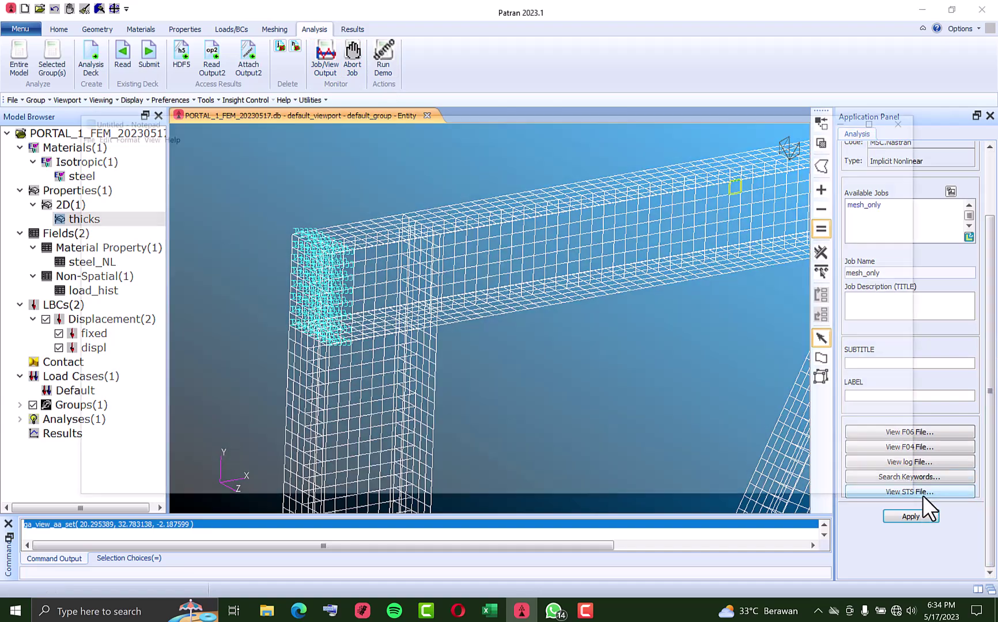
drag(922, 152, 919, 480)
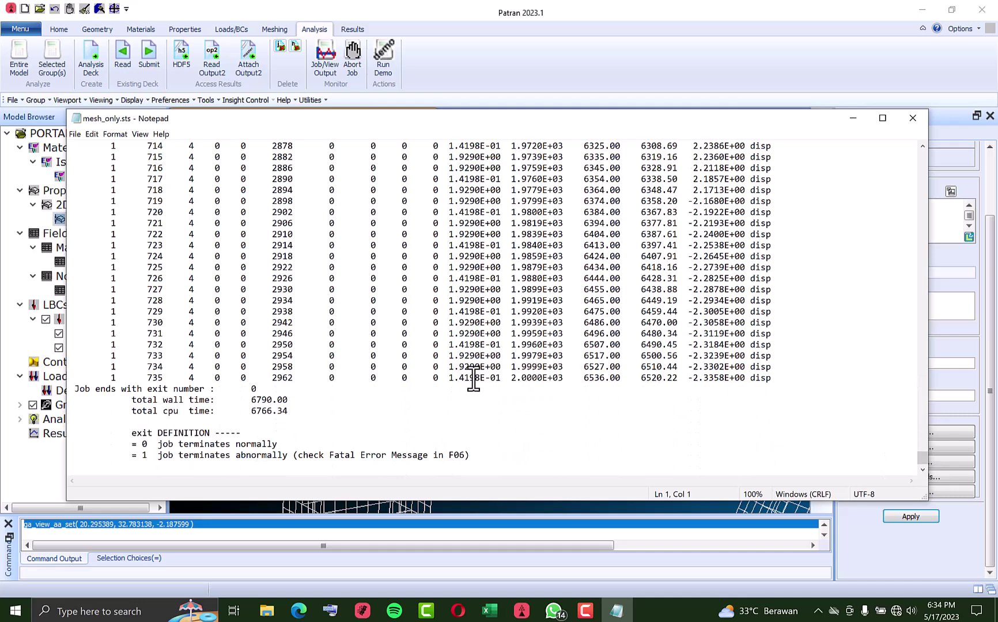
drag(511, 378, 627, 382)
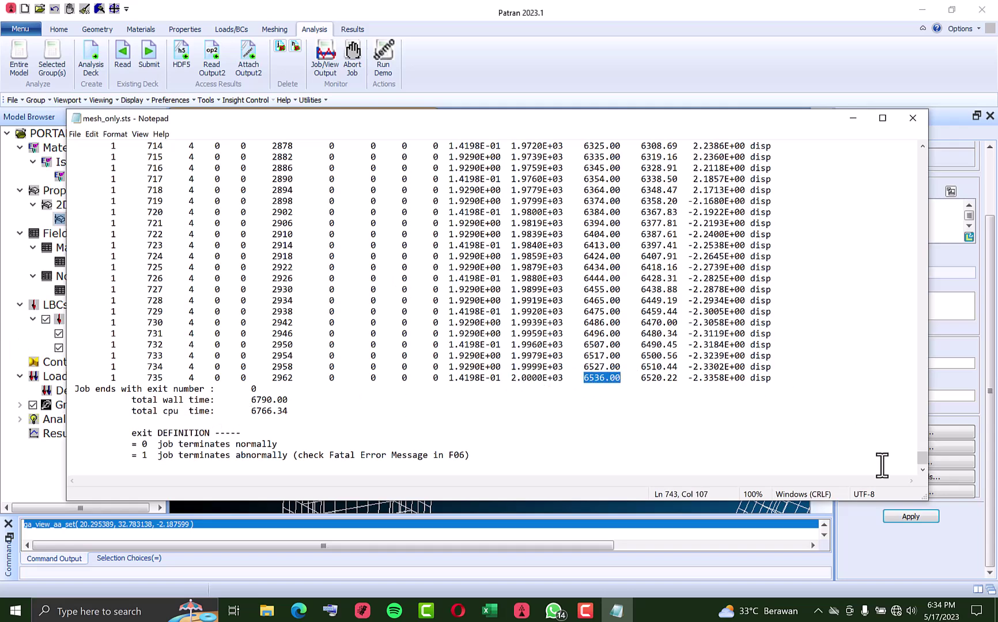
drag(922, 457, 879, 491)
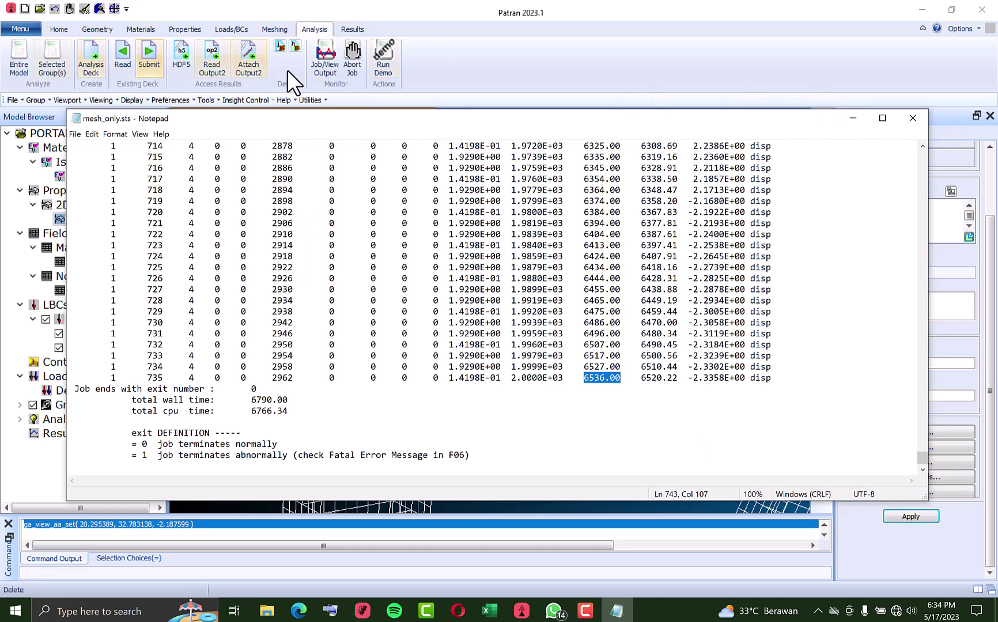
click(913, 118)
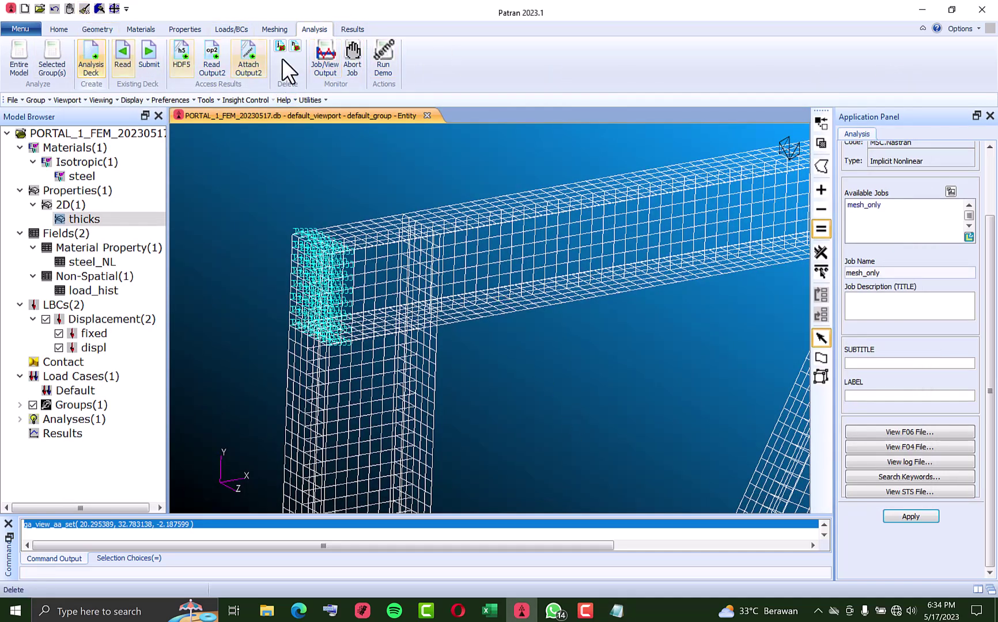
Choose to attach HDF5 result entities for the mesh_only job, selecting mesh_only.h5 as the results file.
click(187, 58)
click(915, 512)
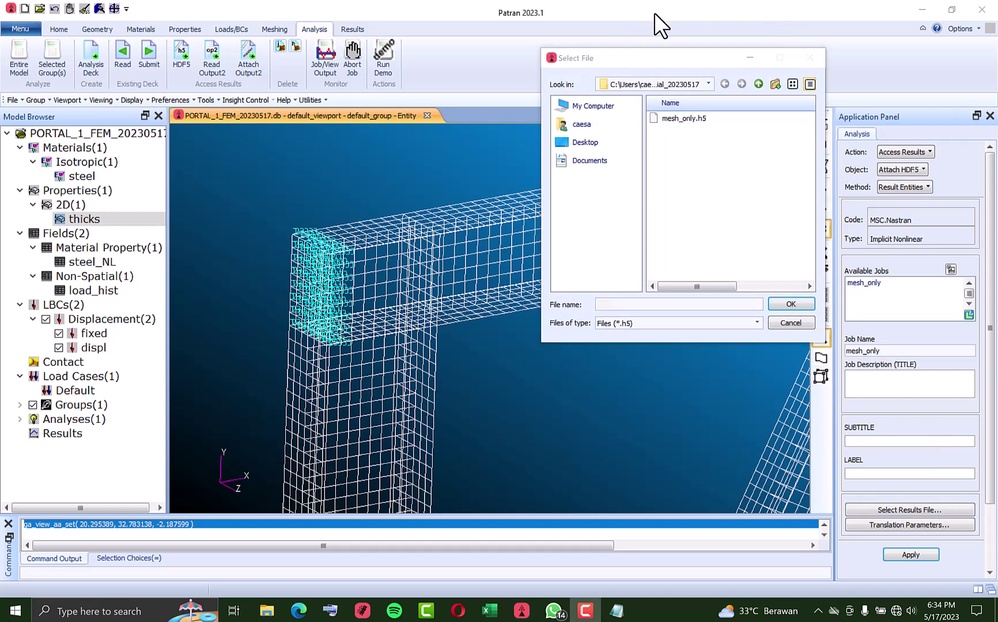
mouse_move(694, 285)
mouse_down()
mouse_move(752, 285)
mouse_move(700, 285)
mouse_up()
click(715, 119)
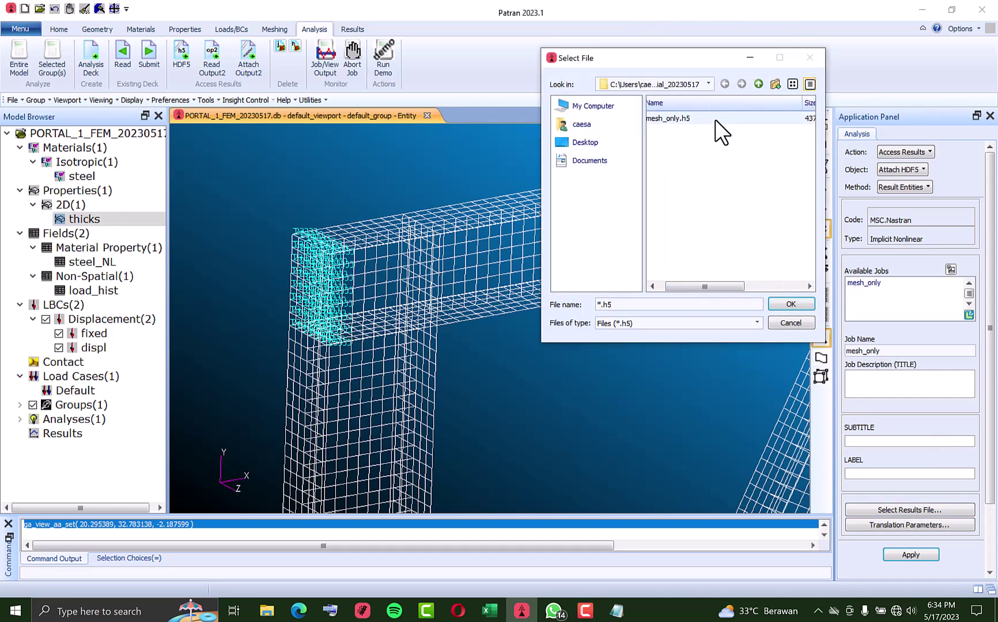
double_click(715, 119)
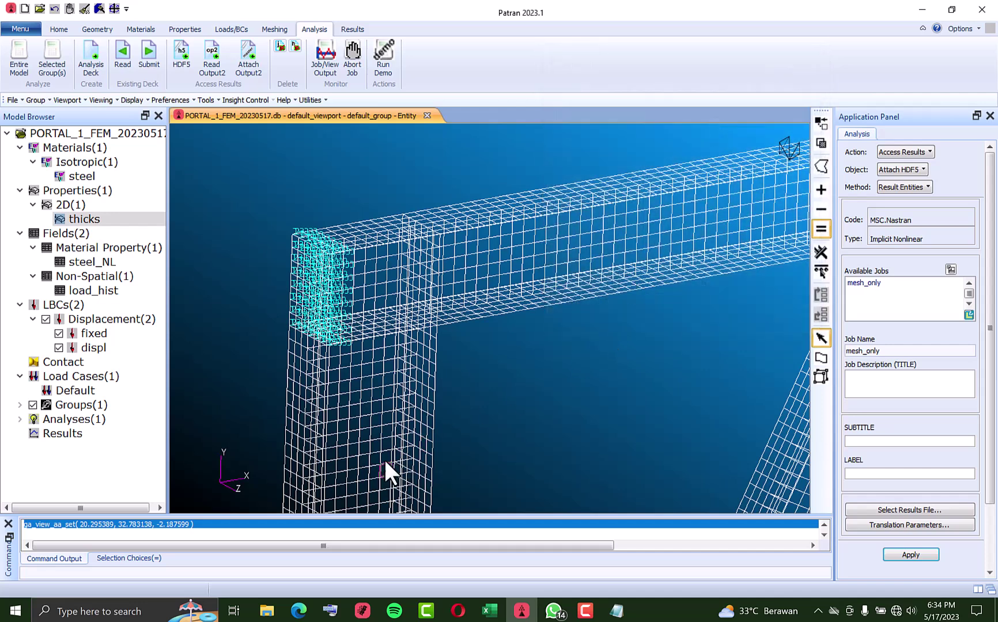
Attach the HDF5 results, and plot the von Mises stress tensor fringe with translational displacements for the Time=2000 result case.
click(915, 554)
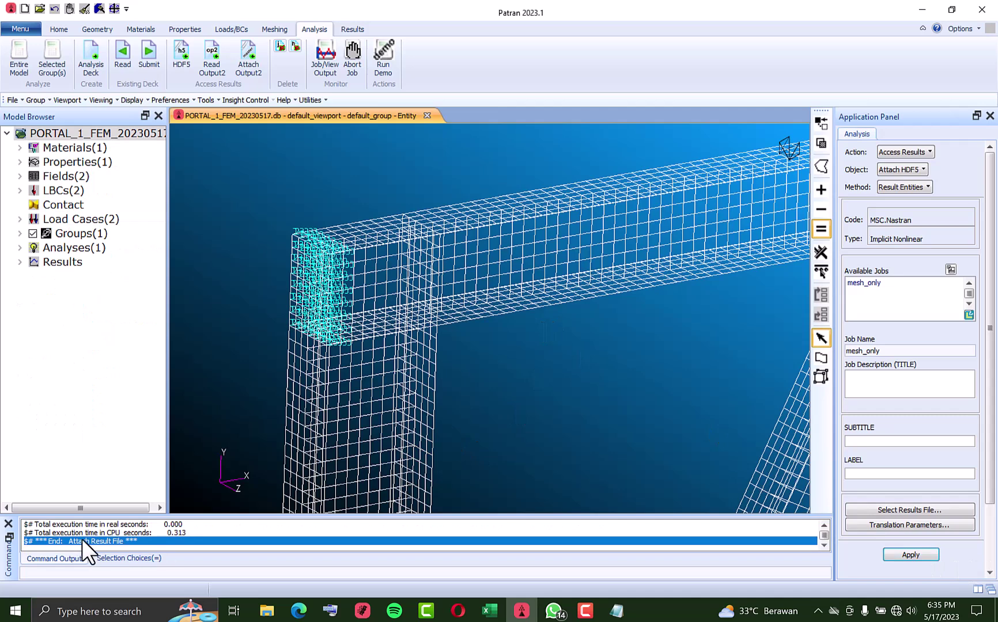
click(345, 28)
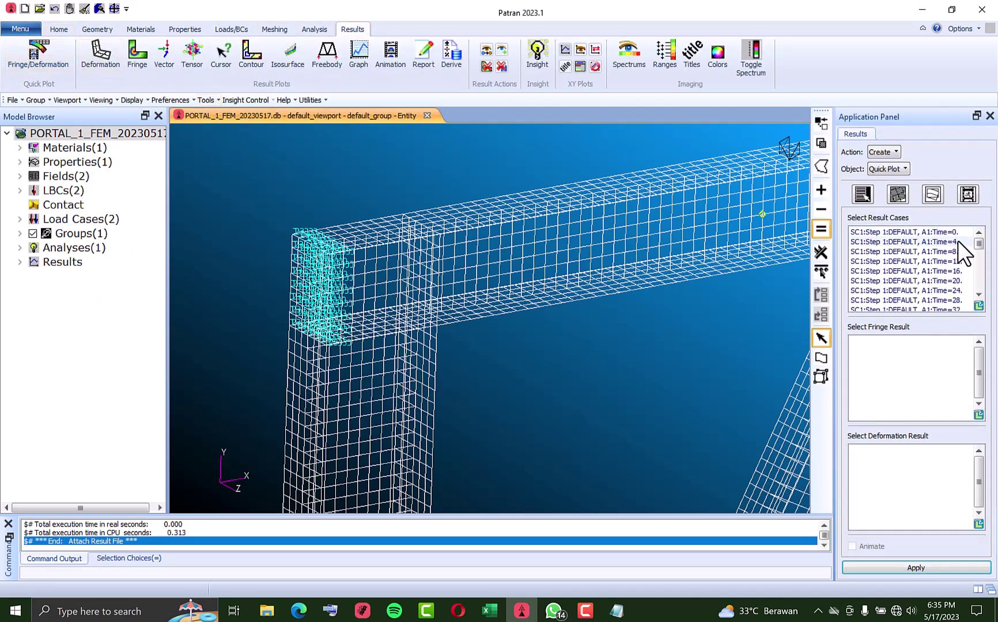
drag(979, 245, 979, 304)
click(960, 305)
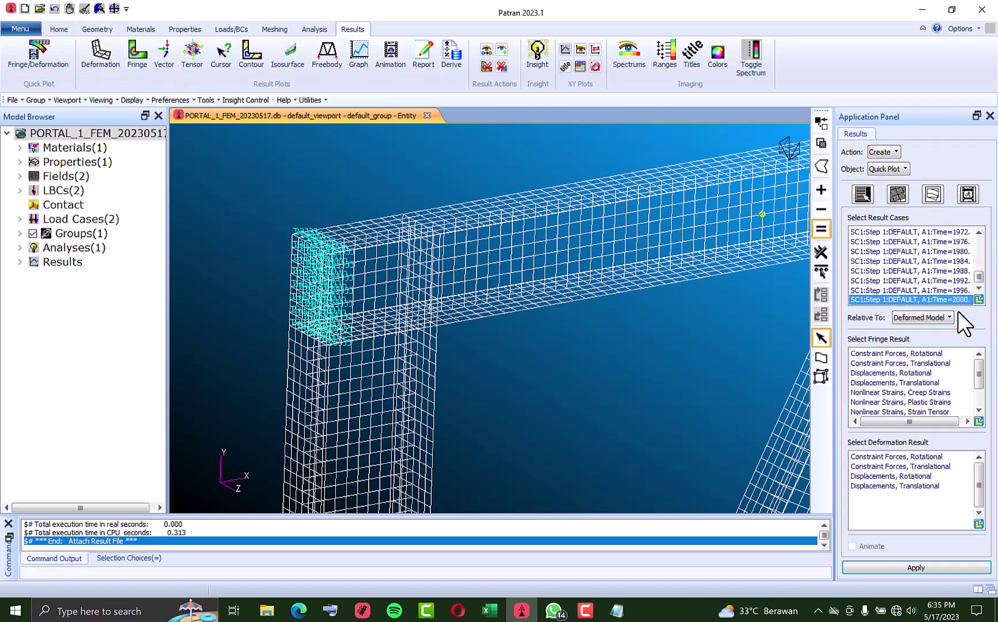
scroll(913, 392, down, 2)
click(909, 401)
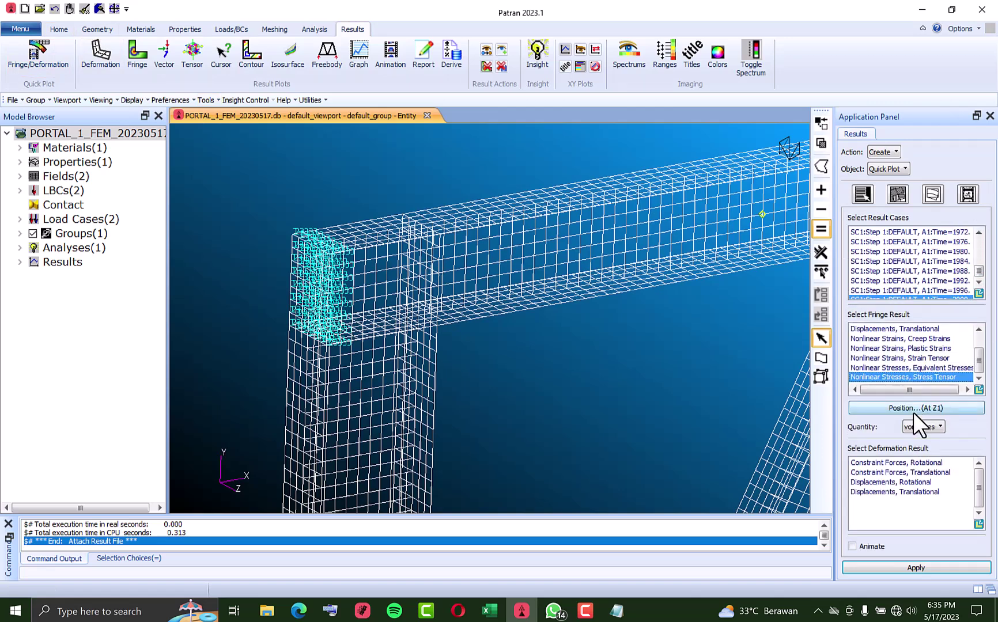
click(907, 490)
click(912, 563)
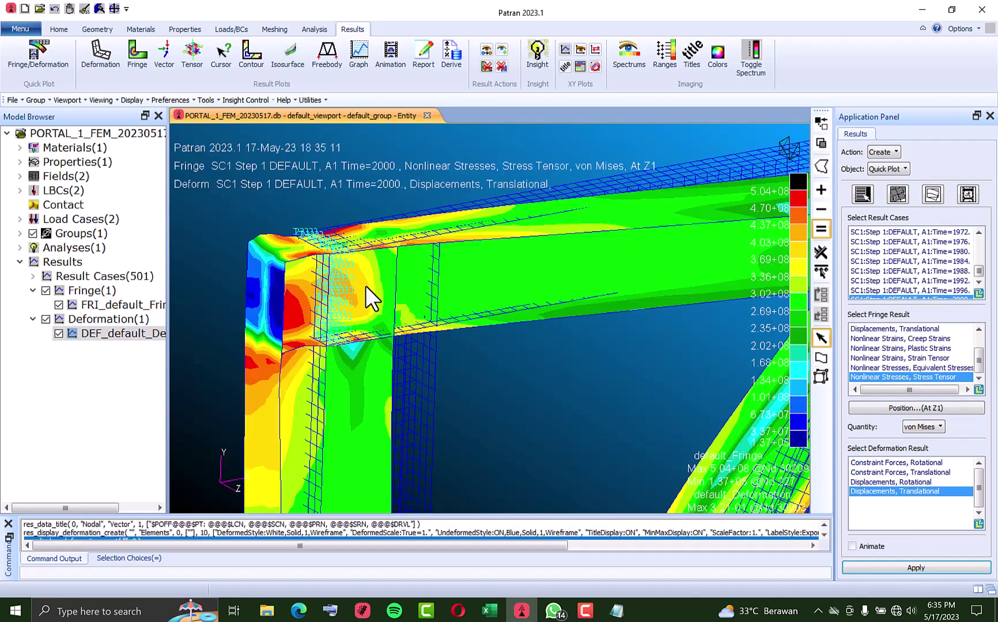
mouse_move(360, 281)
middle_down()
mouse_move(346, 279)
mouse_move(534, 307)
mouse_move(542, 320)
middle_up()
middle_drag(546, 328, 524, 311)
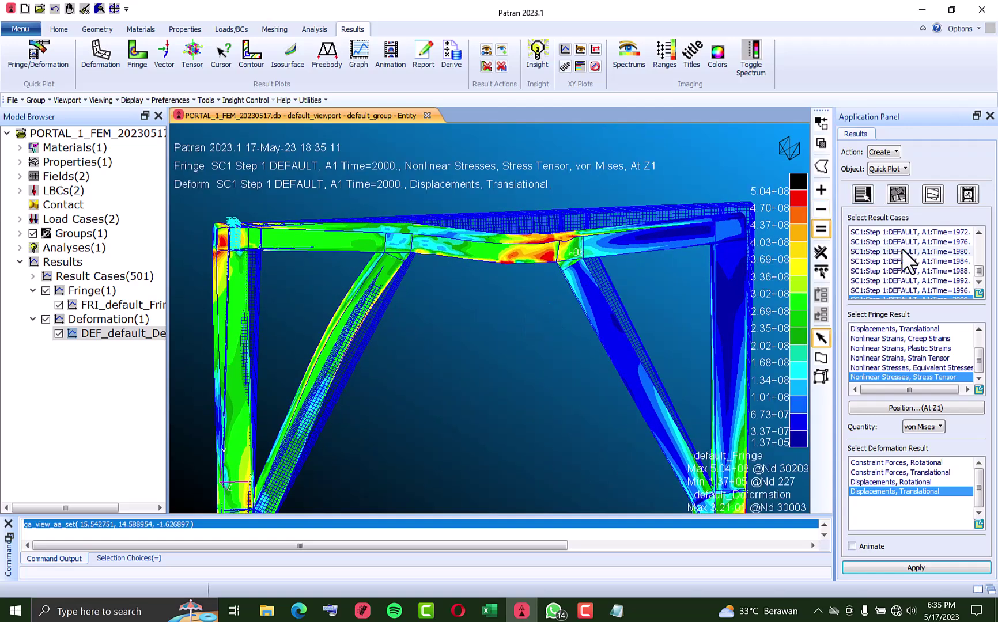
Animate the von Mises stress tensor fringe with translational displacements over all result cases, and stop the animation preview.
click(932, 261)
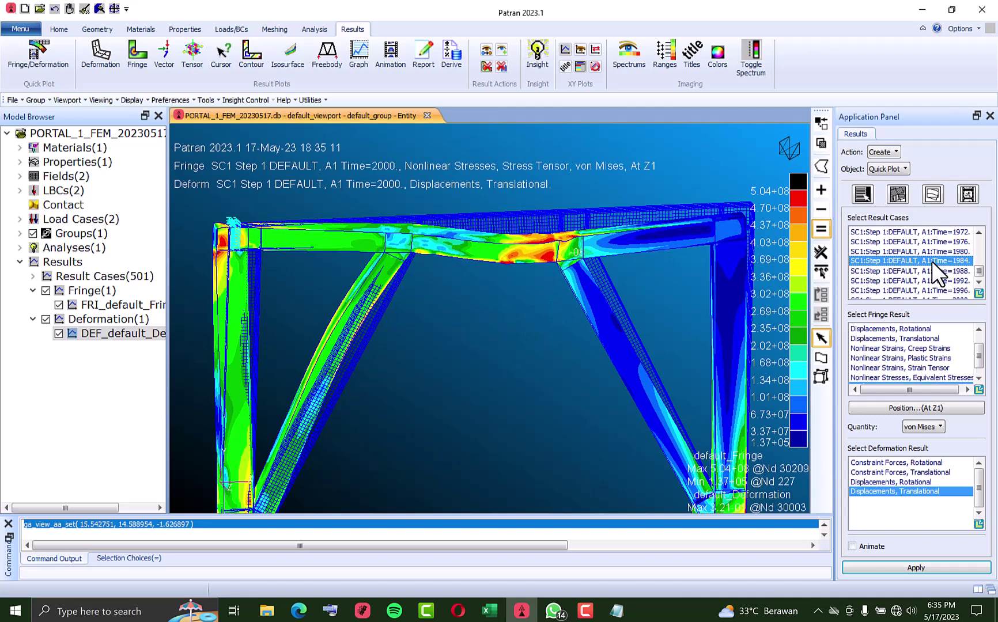
key(ctrl+a)
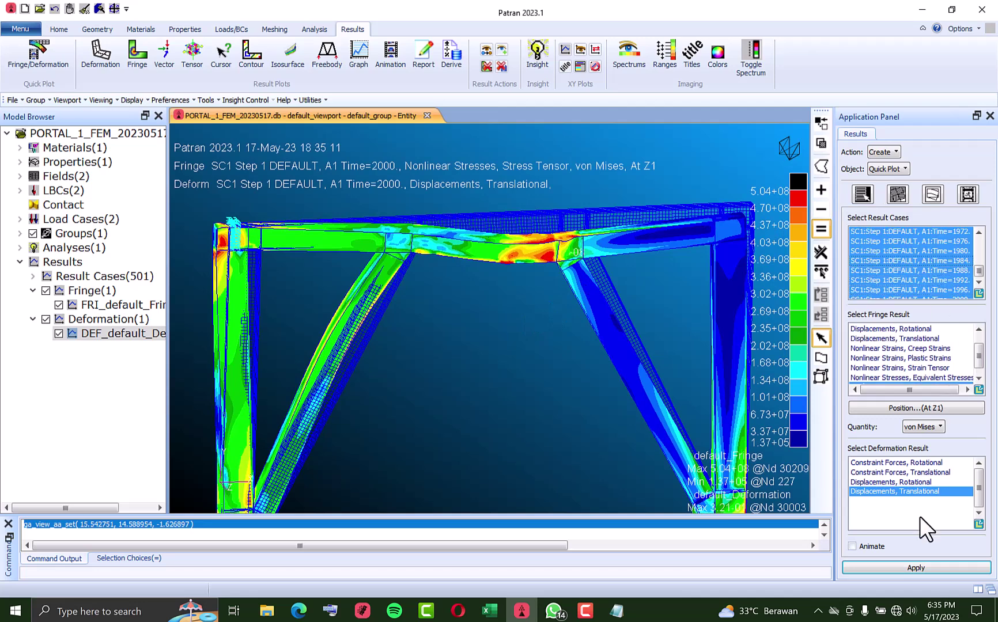
click(902, 569)
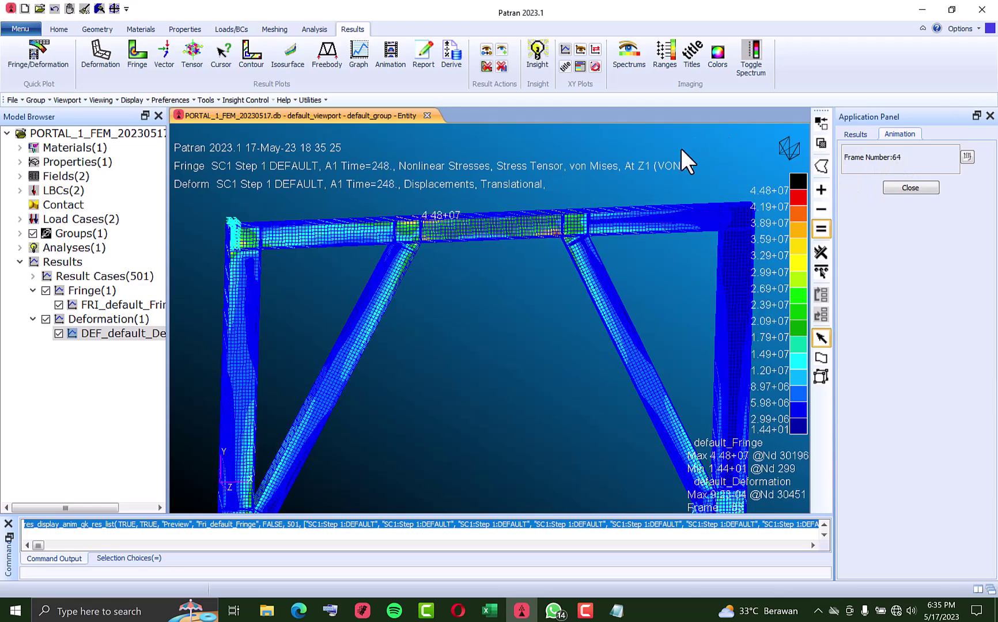
click(968, 156)
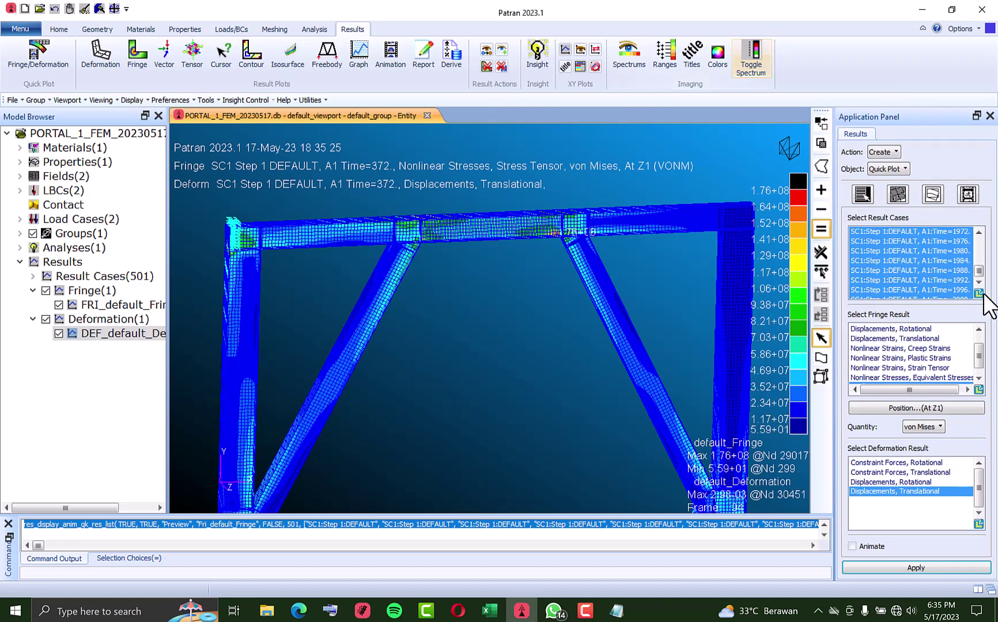
Select only the Time=0 result case and choose Constraint Forces, Translational as the fringe result.
drag(980, 278, 981, 229)
click(940, 232)
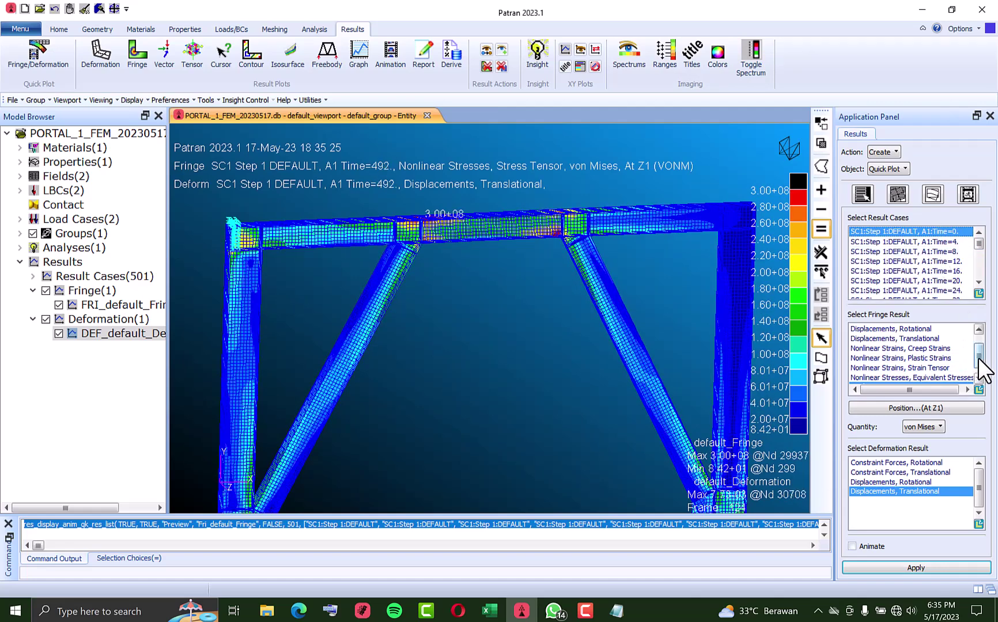
drag(978, 358, 978, 363)
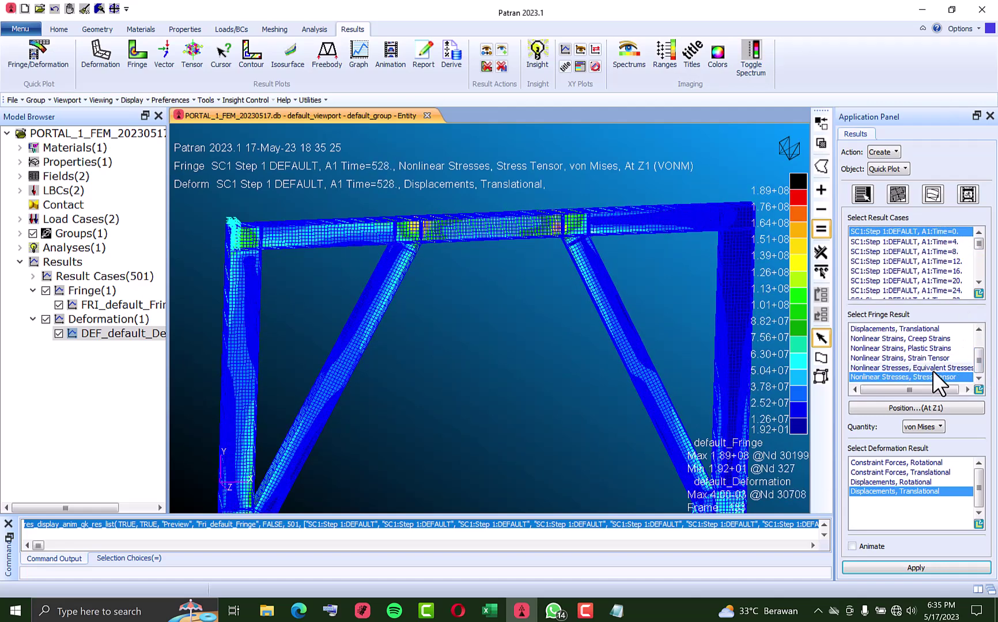
scroll(933, 369, up, 1)
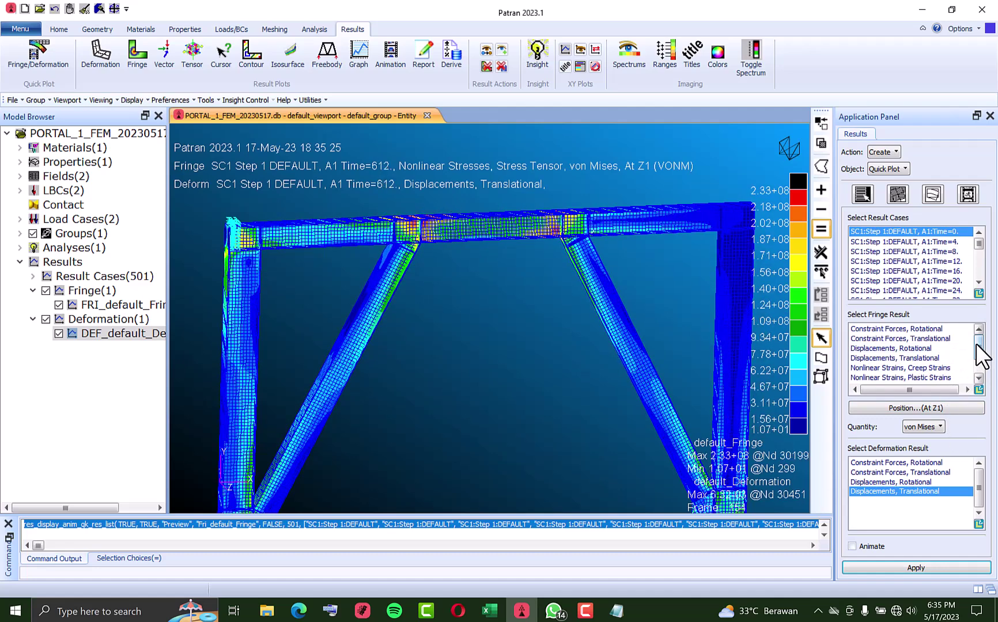
click(941, 338)
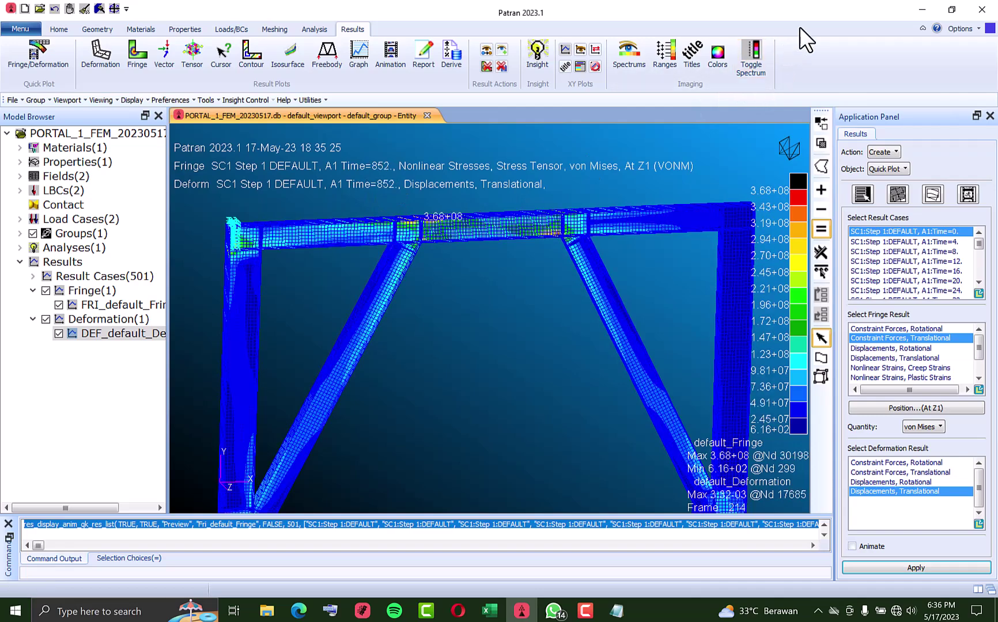
middle_drag(531, 276, 542, 297)
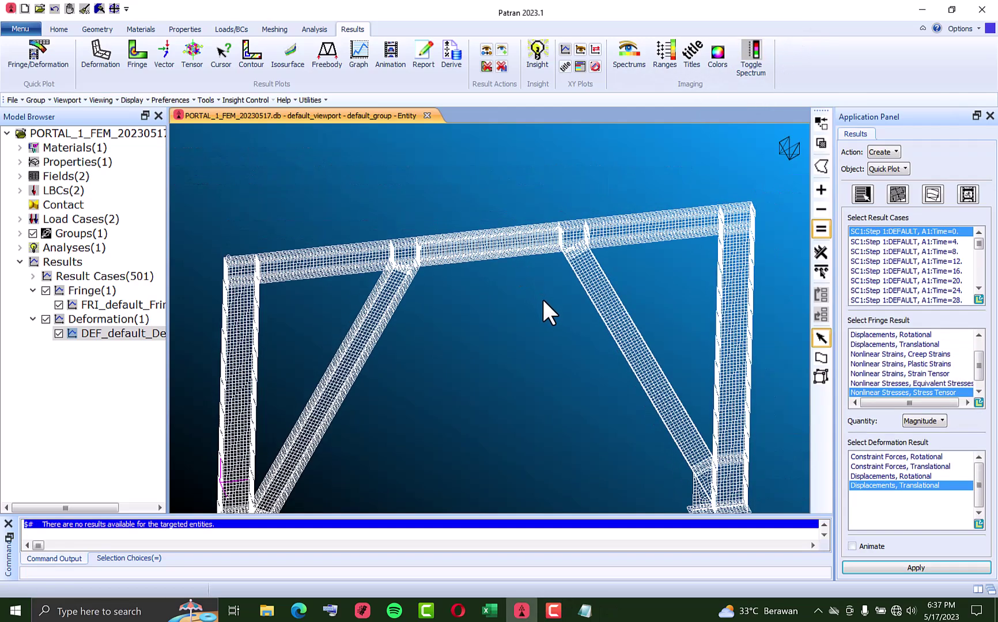
Plot the magnitude of the translational constraint forces with translational displacements for the Time=0 result case.
click(910, 568)
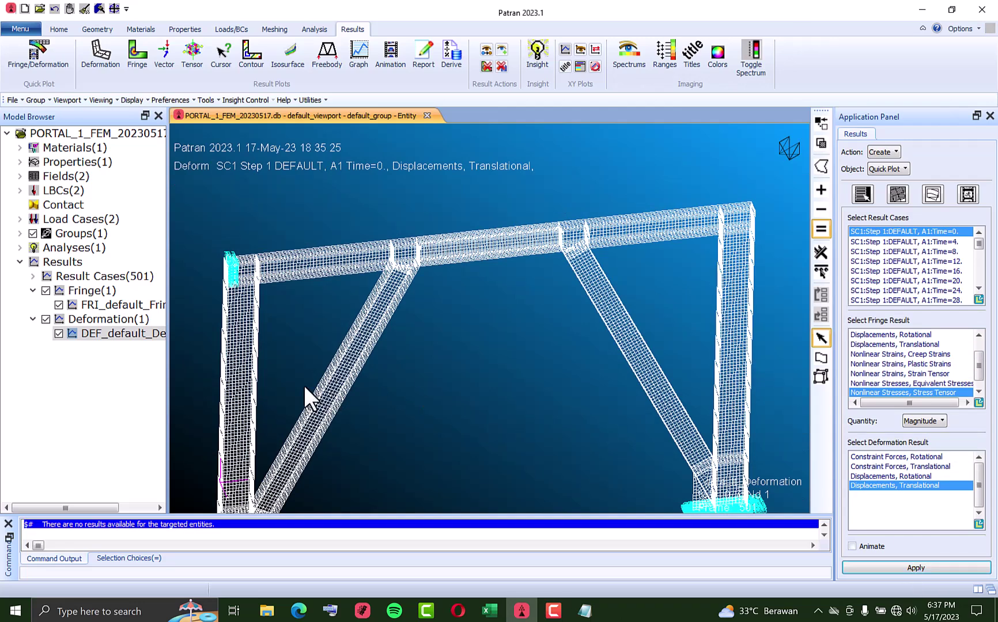
scroll(933, 360, up, 1)
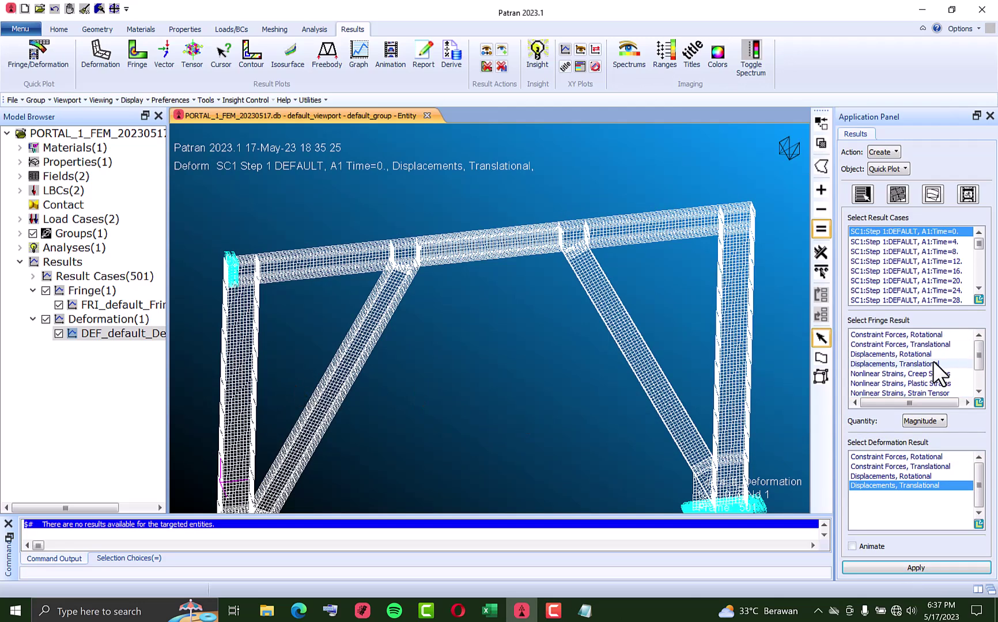
click(917, 345)
click(899, 565)
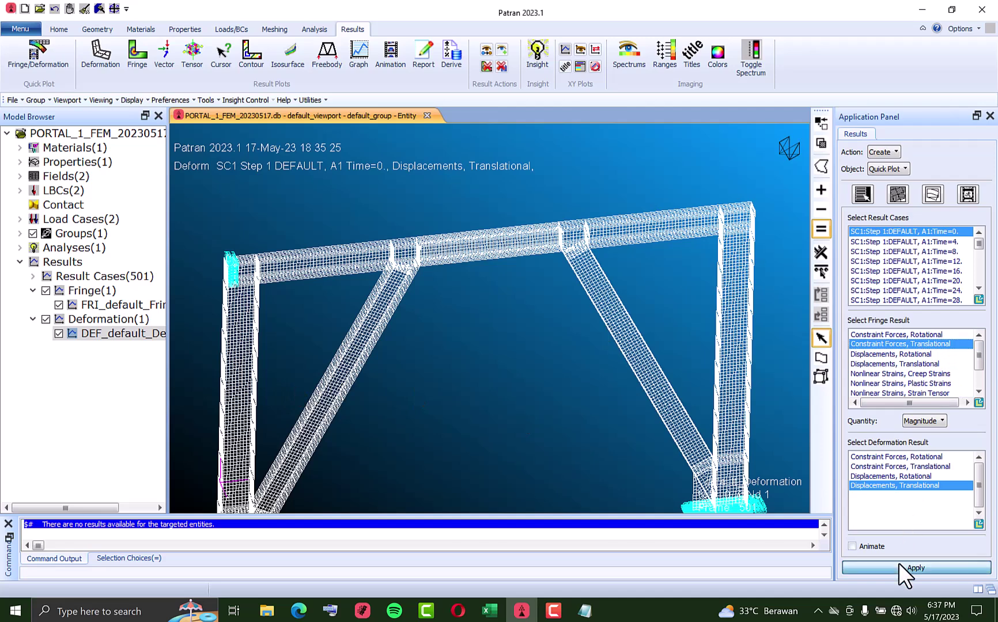
middle_drag(205, 265, 550, 263)
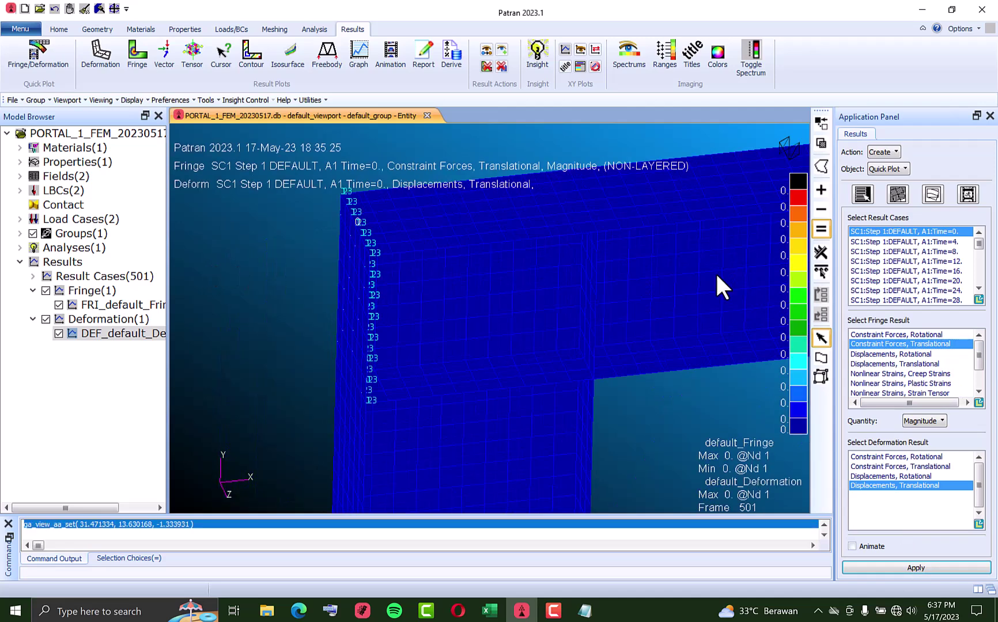
Replot the translational constraint forces and displacements for the Time=24 result case, and inspect the constrained end of the frame's upper corner.
click(933, 290)
click(908, 566)
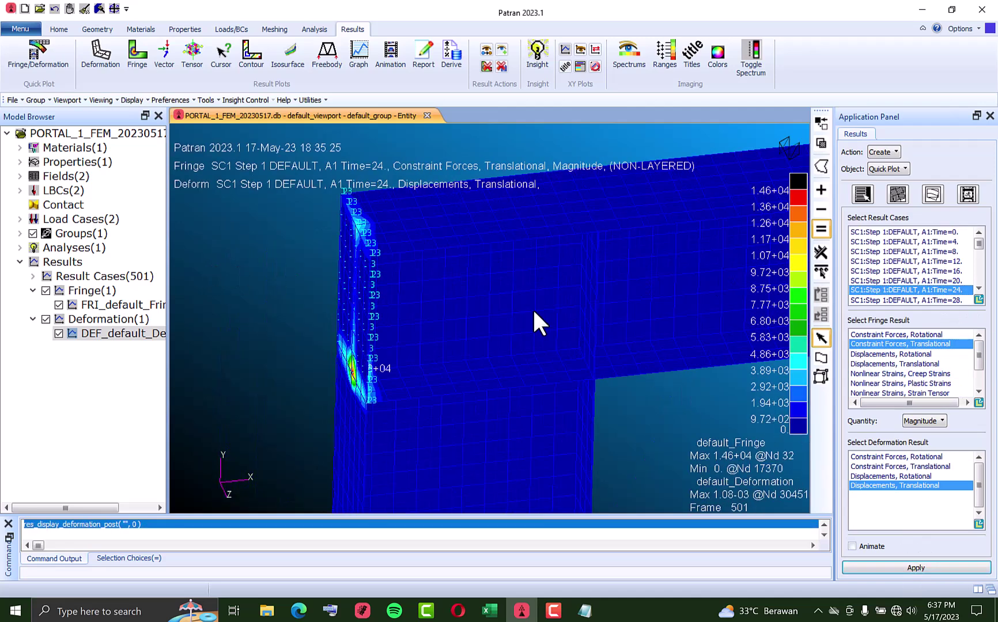
middle_drag(333, 417, 413, 271)
scroll(634, 253, up, 5)
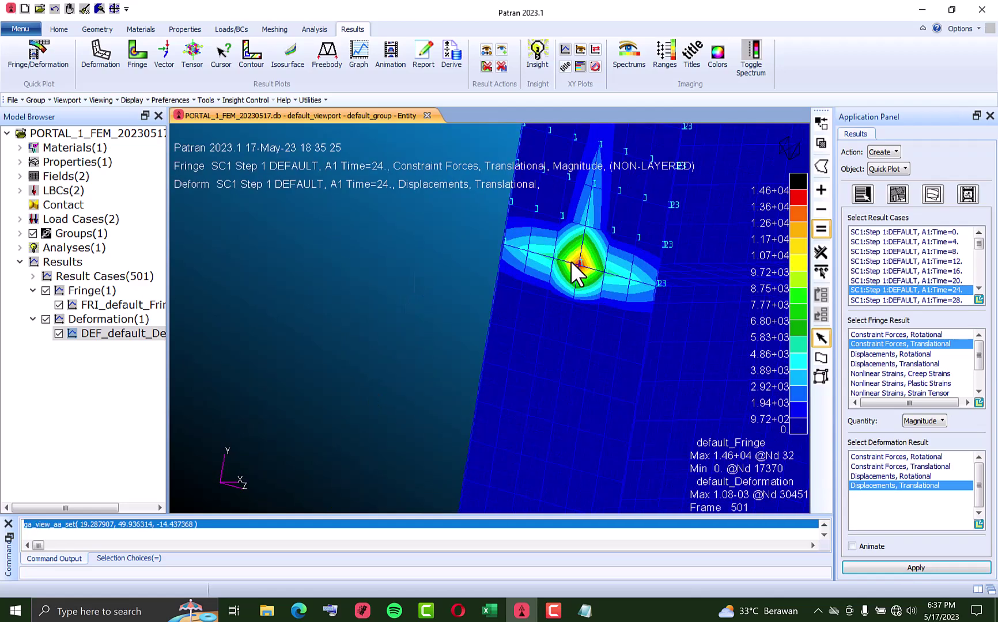